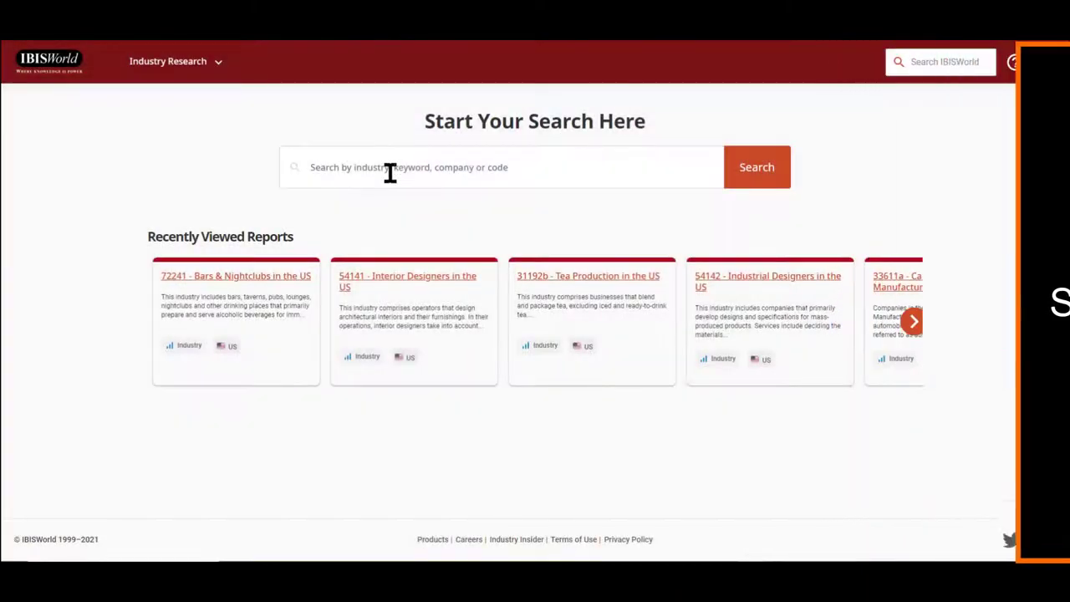
Search IBISWorld for 'tire' and open the 44132 Tire Dealers in the US report
{"action": "left_click", "coordinate": [390, 172]}
{"action": "type", "text": "tire"}
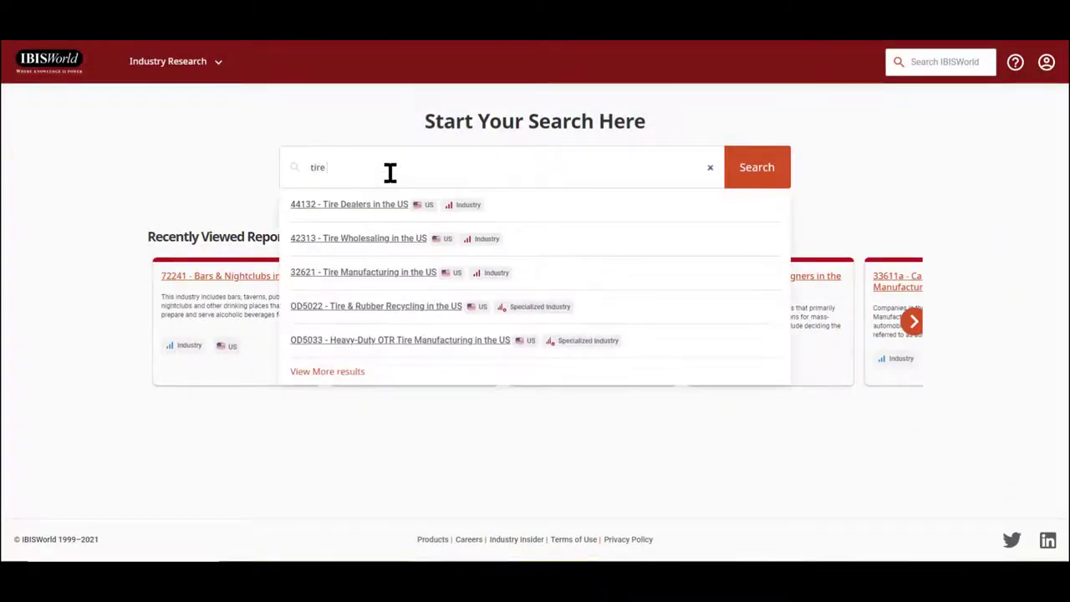
{"action": "left_click", "coordinate": [391, 209]}
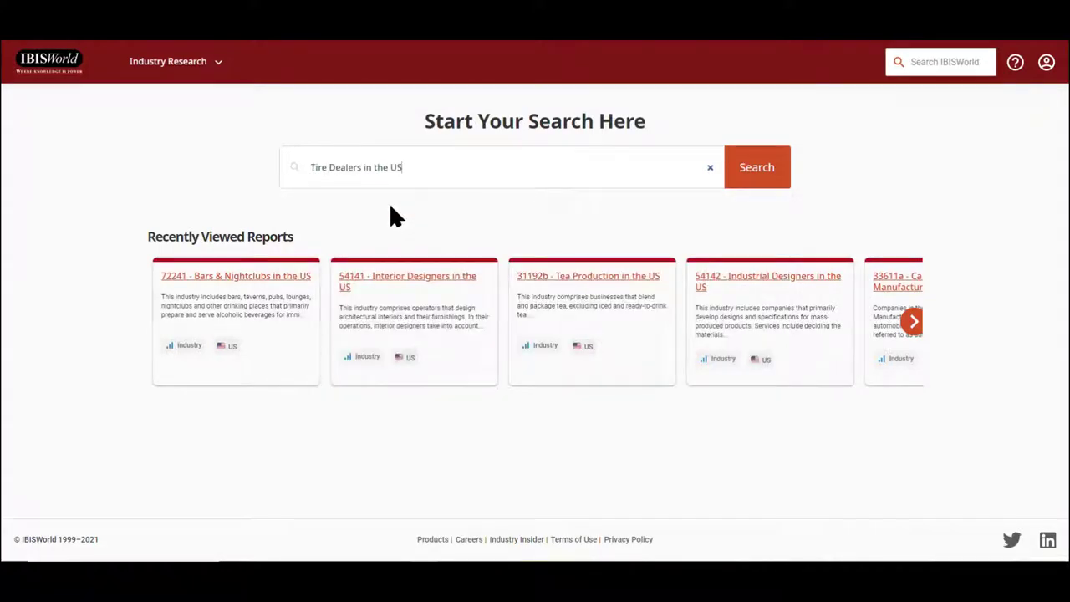
{"action": "left_click", "coordinate": [742, 180]}
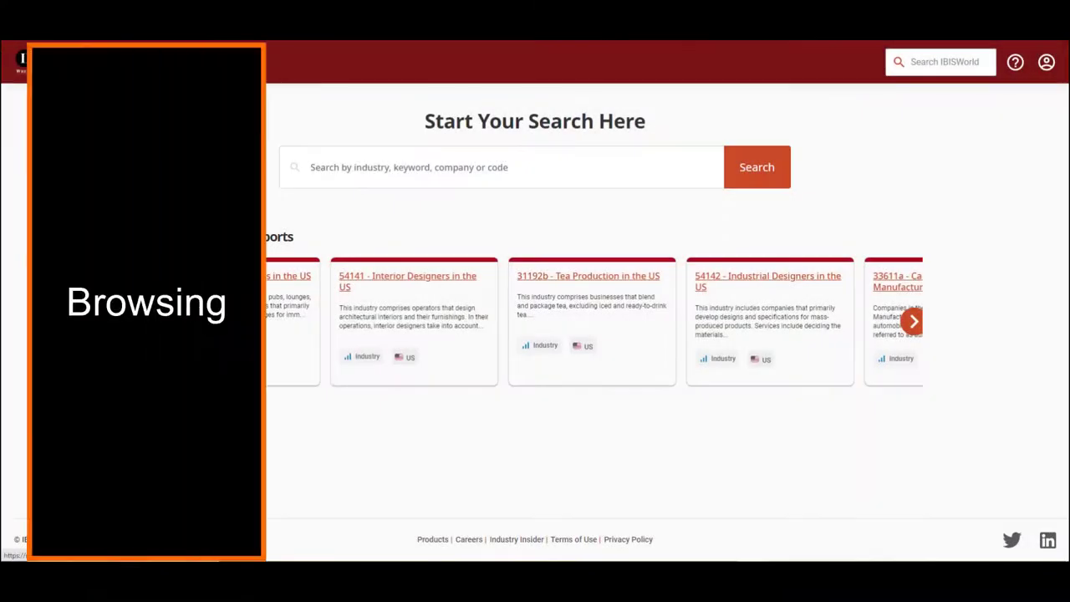
Browse US Industry Reports (NAICS) down to Retail Trade and open the 44132 Tire Dealers report
{"action": "left_click", "coordinate": [219, 65]}
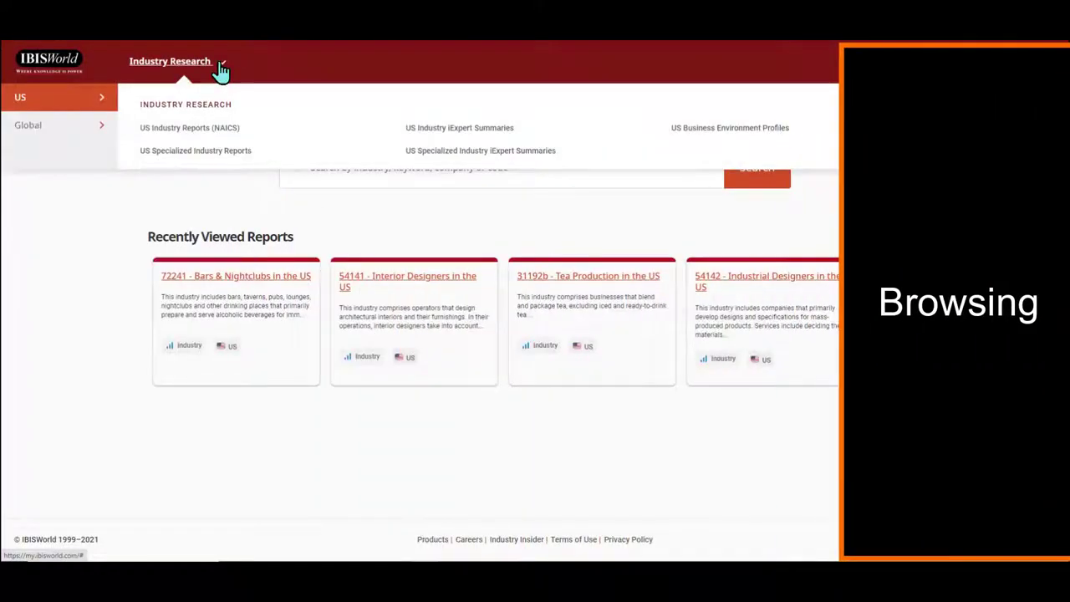
{"action": "left_click", "coordinate": [215, 136]}
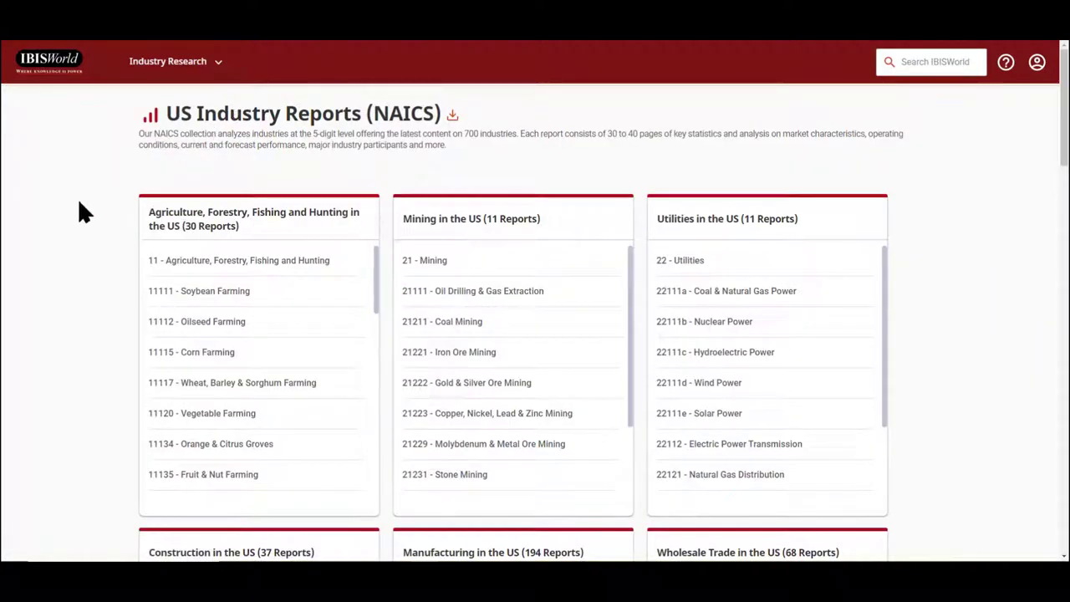
{"action": "scroll", "coordinate": [79, 202], "scroll_direction": "down", "scroll_amount": 5}
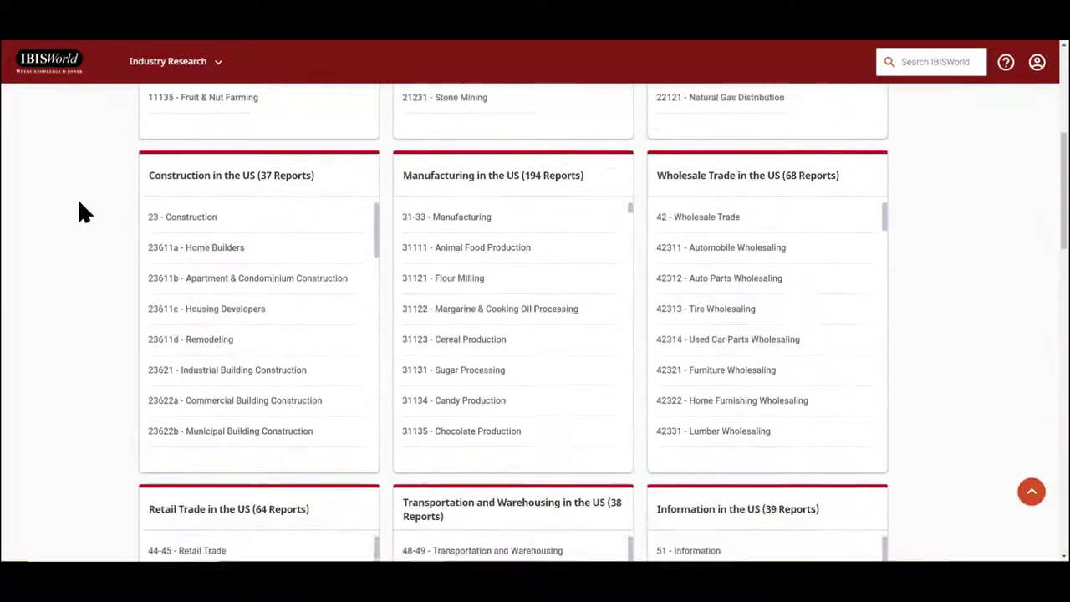
{"action": "scroll", "coordinate": [80, 203], "scroll_direction": "down", "scroll_amount": 4}
{"action": "scroll", "coordinate": [308, 285], "scroll_direction": "down", "scroll_amount": 1}
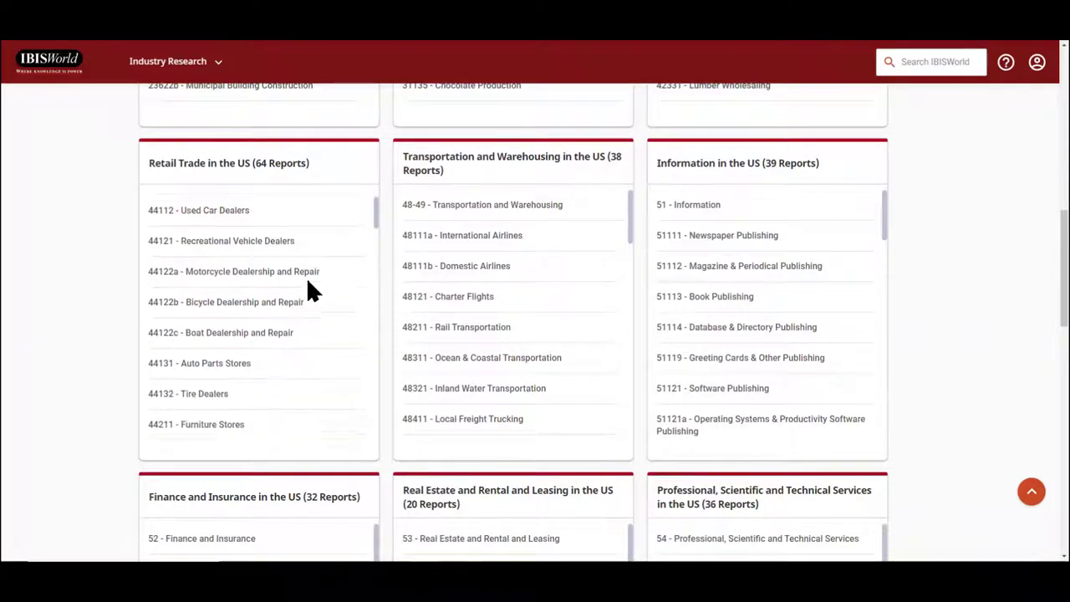
{"action": "scroll", "coordinate": [308, 285], "scroll_direction": "down", "scroll_amount": 3}
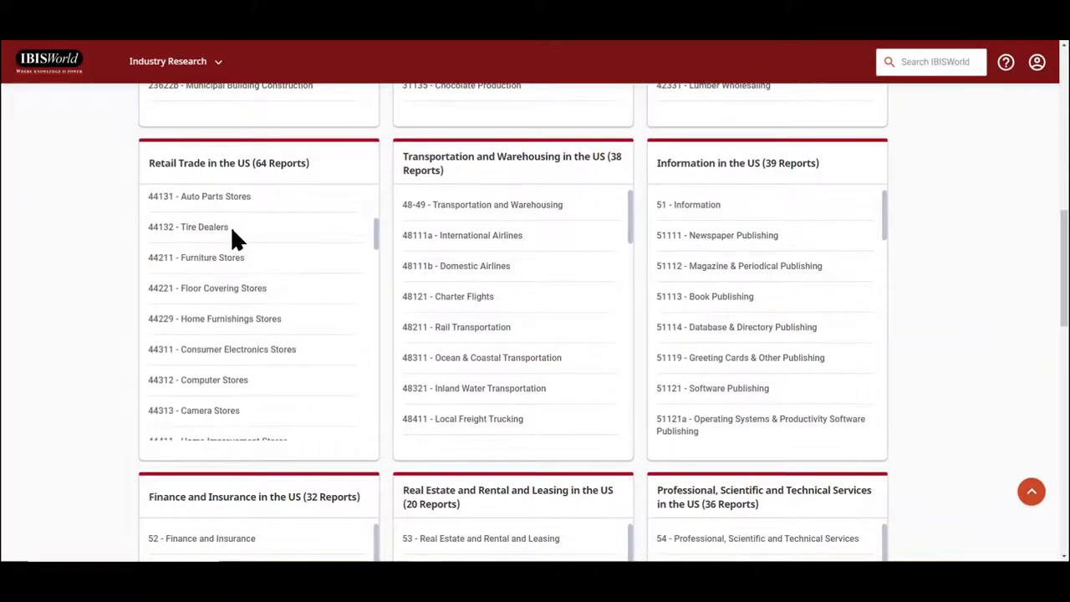
{"action": "left_click", "coordinate": [232, 233]}
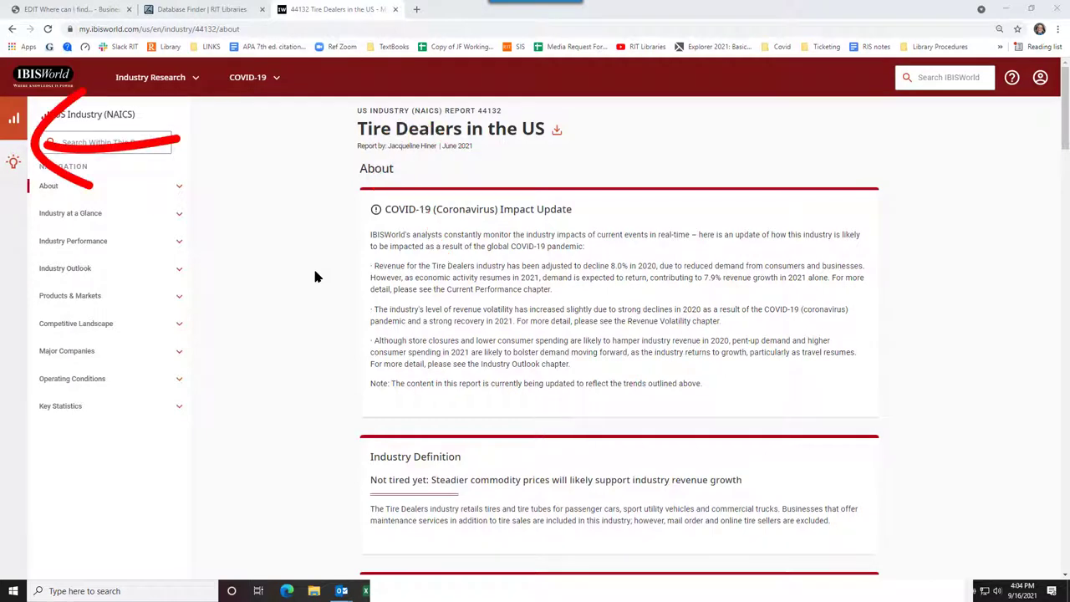
Switch the Tire Dealers report to its US Industry iExpert Summaries version
{"action": "left_click", "coordinate": [12, 170]}
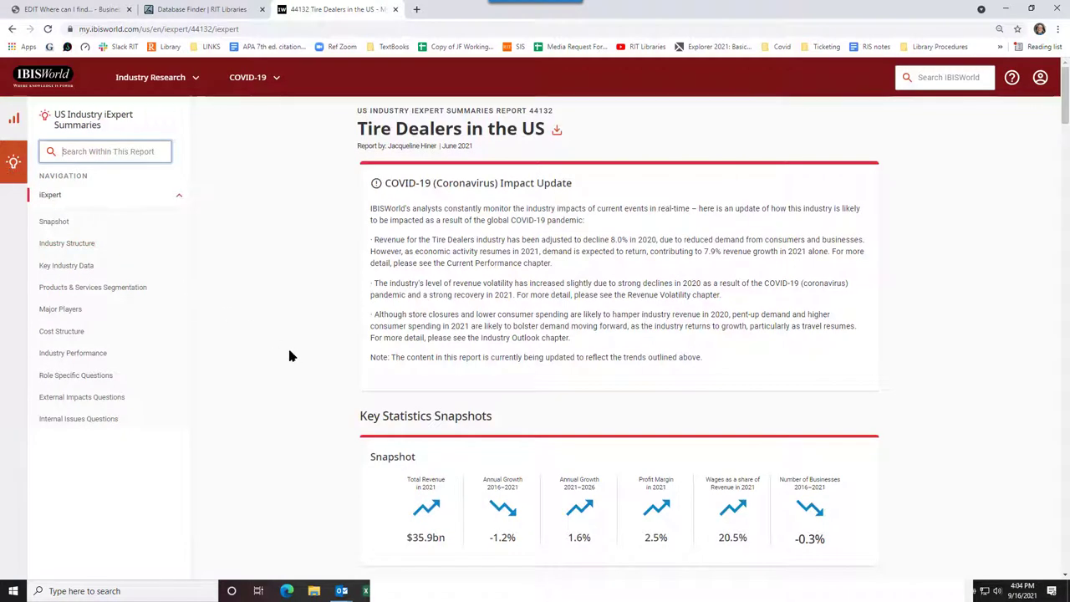
Go to the Role Specific Questions section in the iExpert navigation list
{"action": "left_click", "coordinate": [262, 373]}
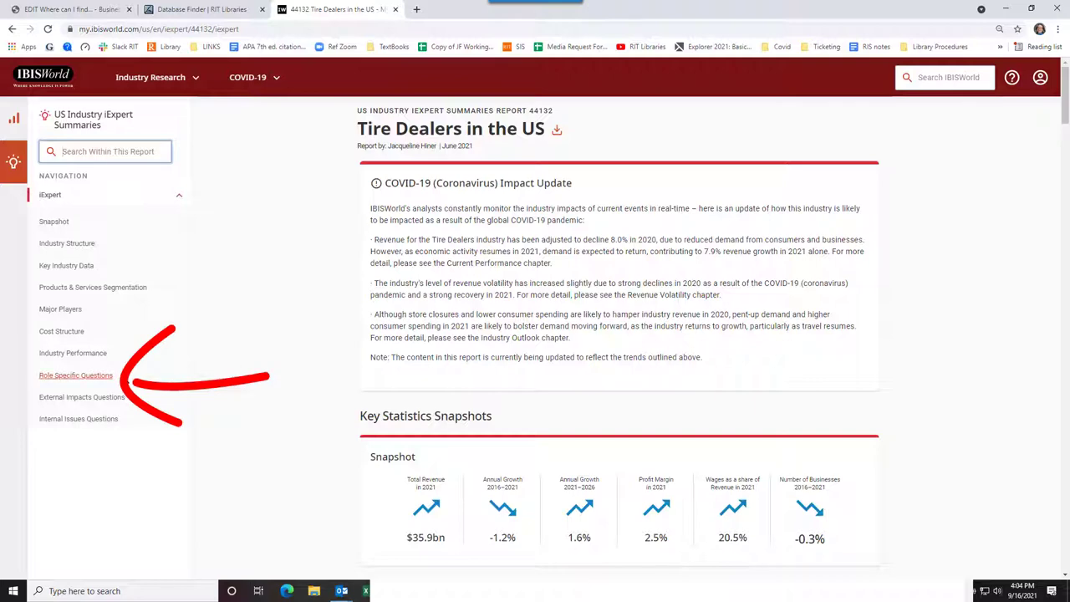
{"action": "left_click", "coordinate": [109, 381]}
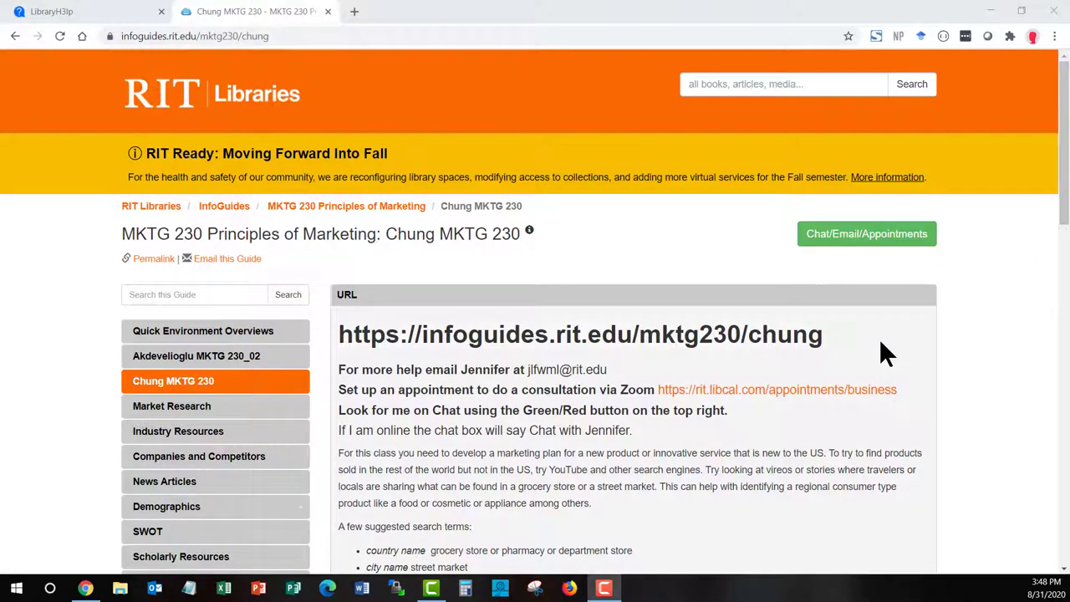
Scroll the MKTG 230 guide down toward the Market Research databases and Mintel
{"action": "scroll", "coordinate": [880, 339], "scroll_direction": "down", "scroll_amount": 7}
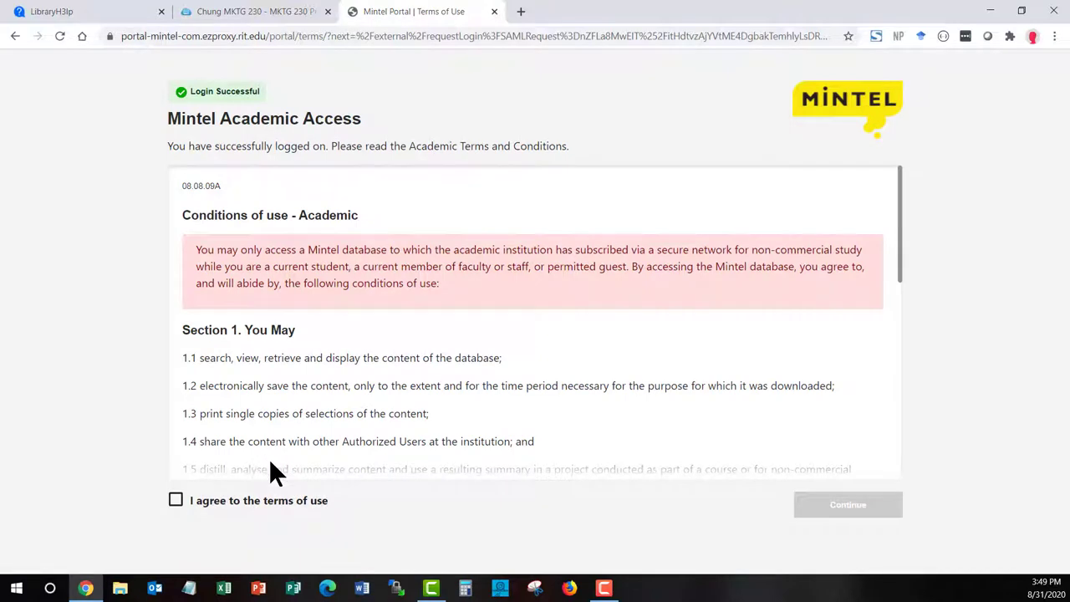
Agree to Mintel's academic terms of use and continue into the database
{"action": "left_click", "coordinate": [175, 500]}
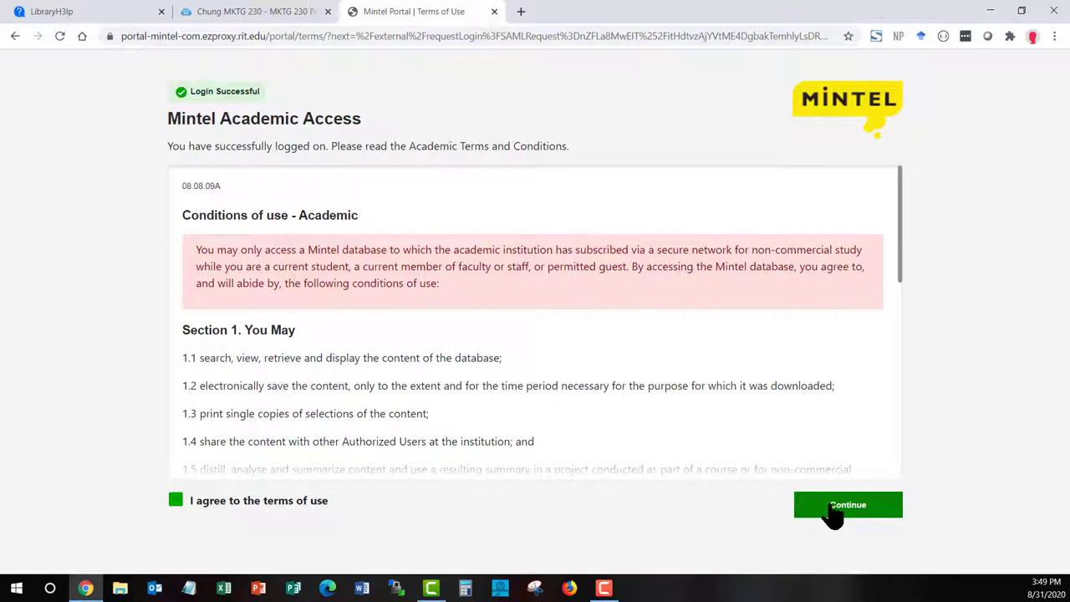
{"action": "left_click", "coordinate": [834, 516]}
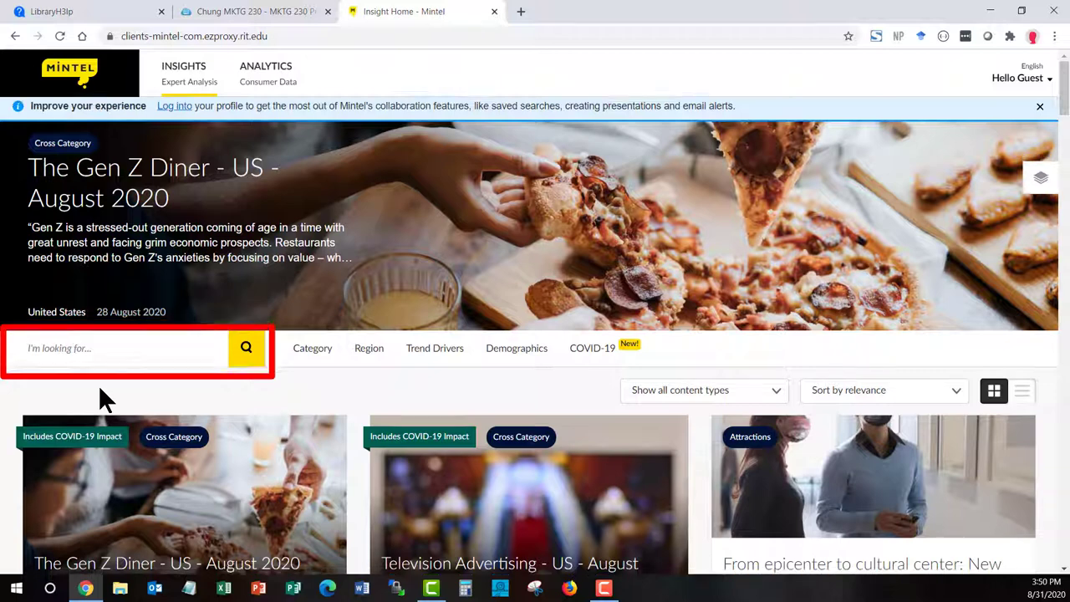
Scroll the Mintel Insight Home page down to the report search bar and topic filters
{"action": "scroll", "coordinate": [101, 400], "scroll_direction": "down", "scroll_amount": 1}
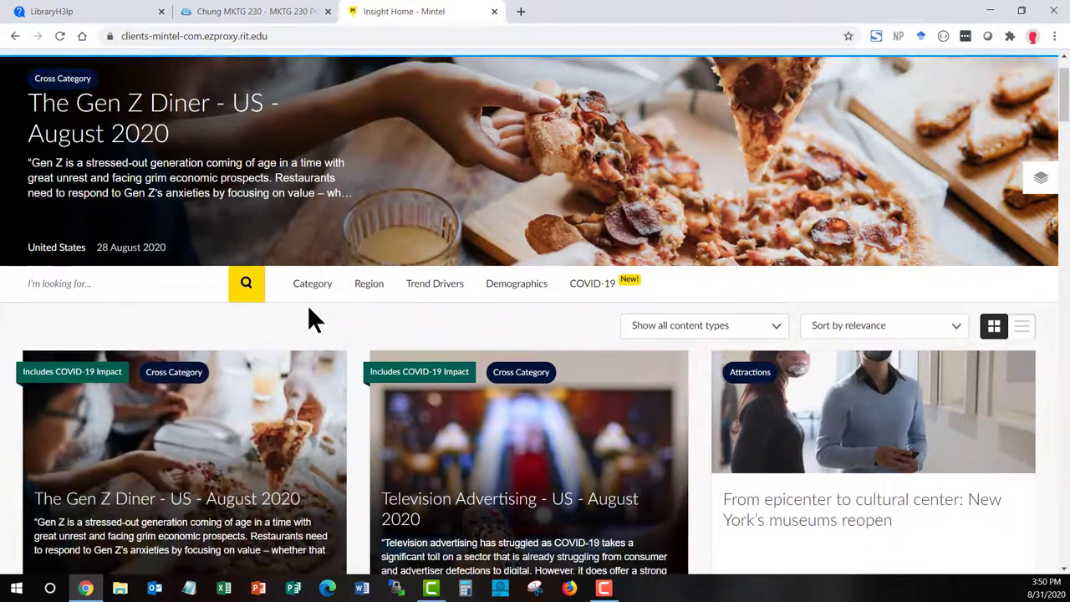
{"action": "left_click", "coordinate": [314, 283]}
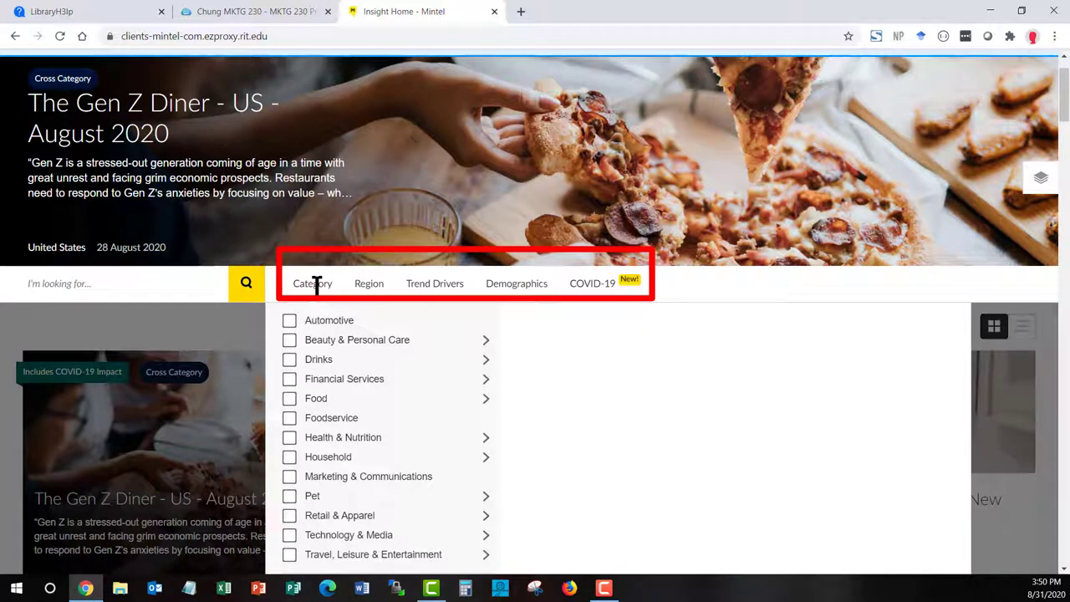
{"action": "mouse_move", "coordinate": [354, 348]}
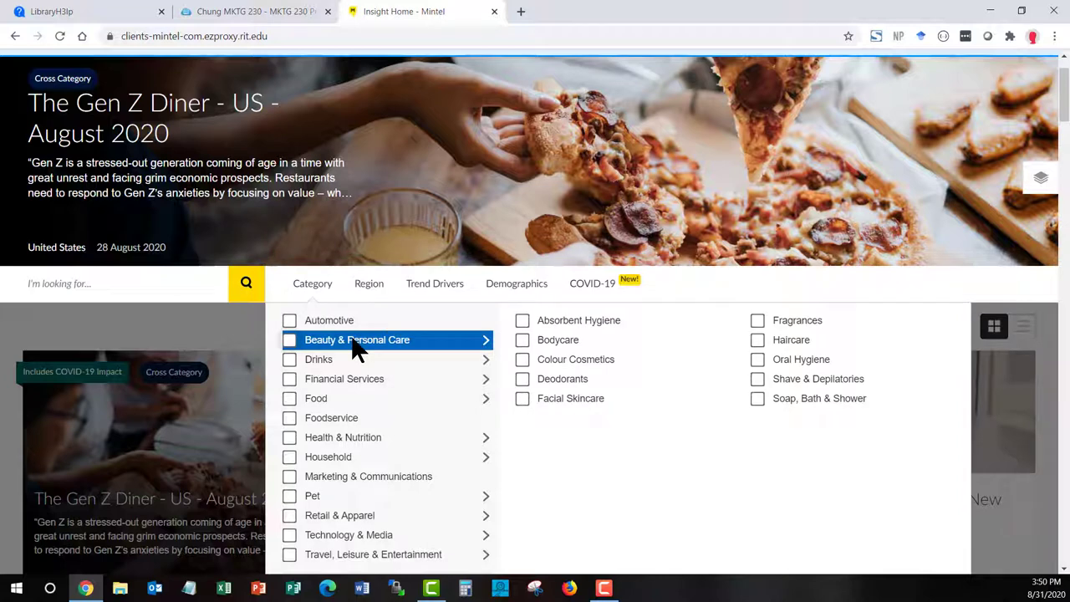
{"action": "mouse_move", "coordinate": [407, 398]}
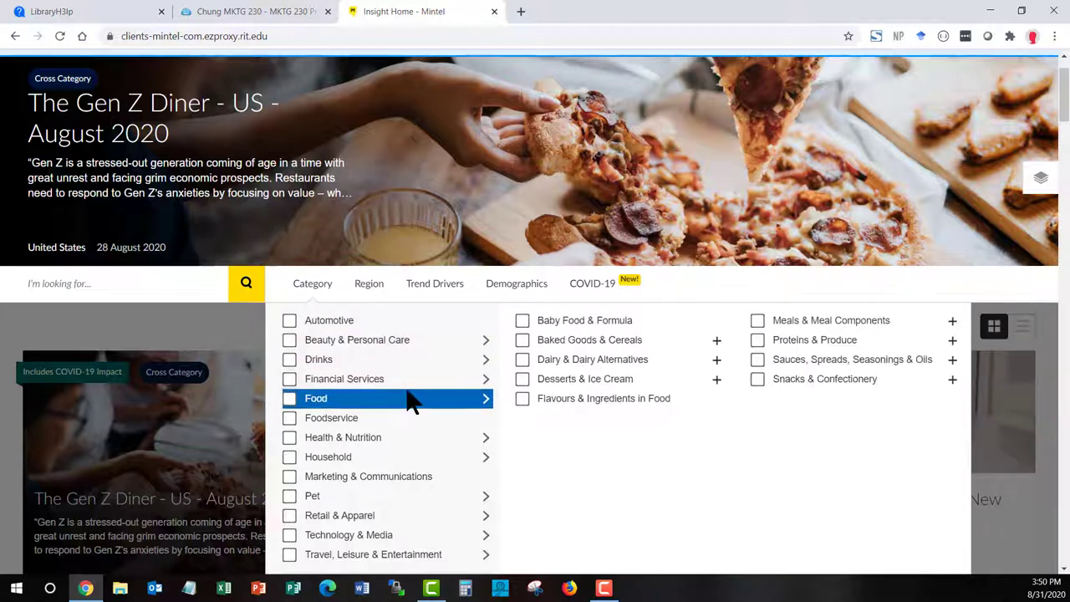
{"action": "scroll", "coordinate": [406, 398], "scroll_direction": "down", "scroll_amount": 1}
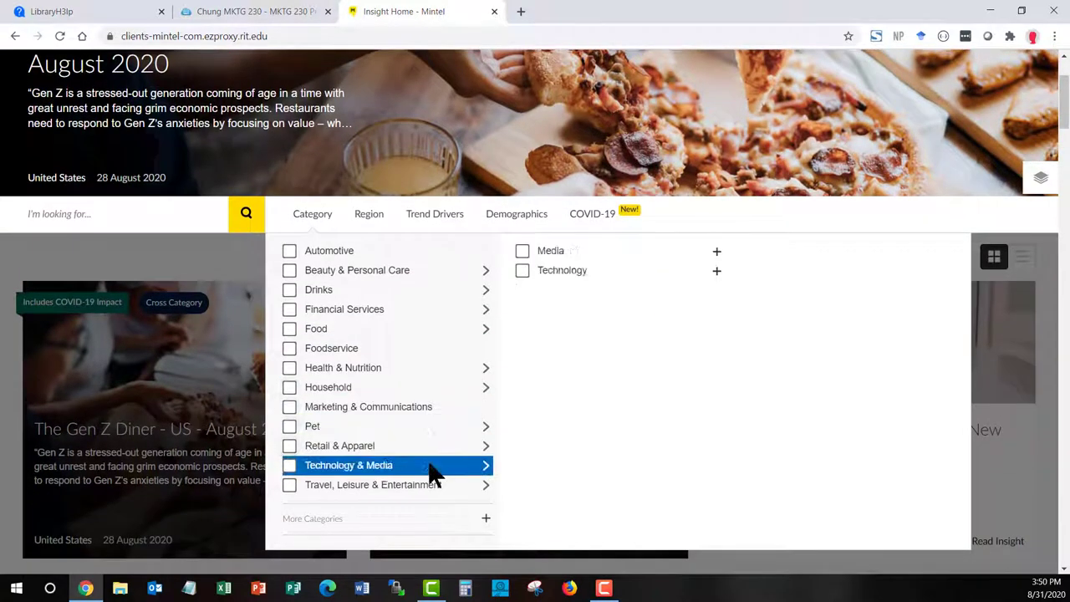
{"action": "mouse_move", "coordinate": [433, 485]}
{"action": "mouse_move", "coordinate": [384, 274]}
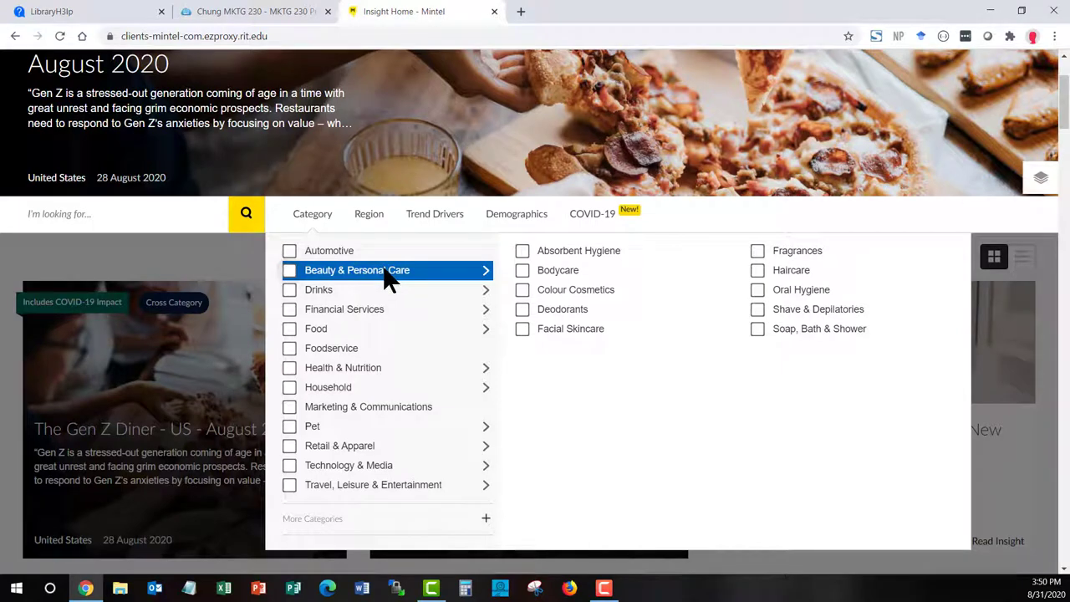
{"action": "left_click", "coordinate": [375, 215]}
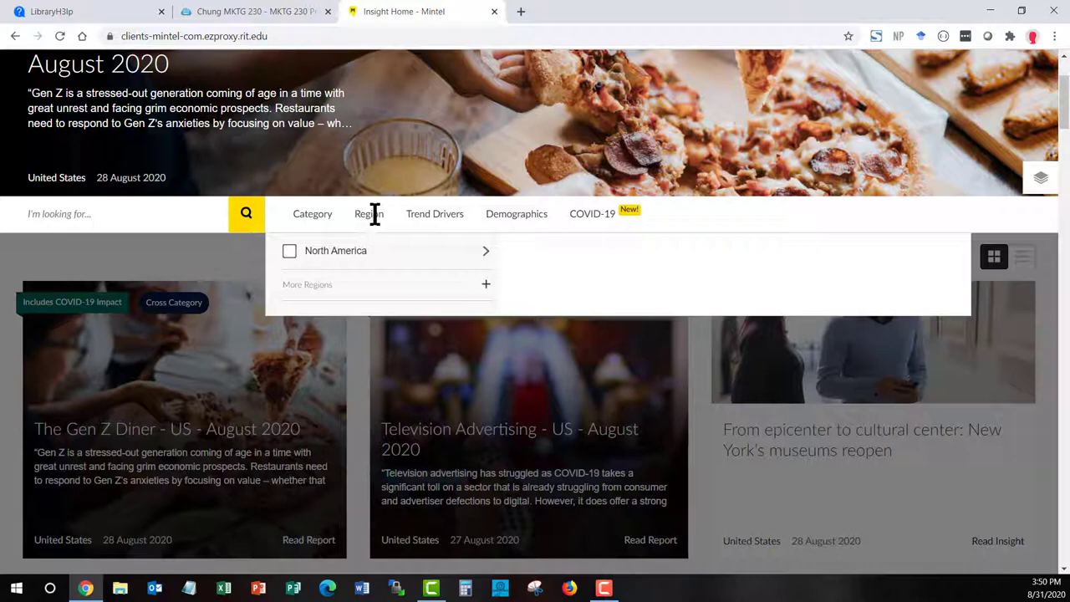
{"action": "mouse_move", "coordinate": [387, 255]}
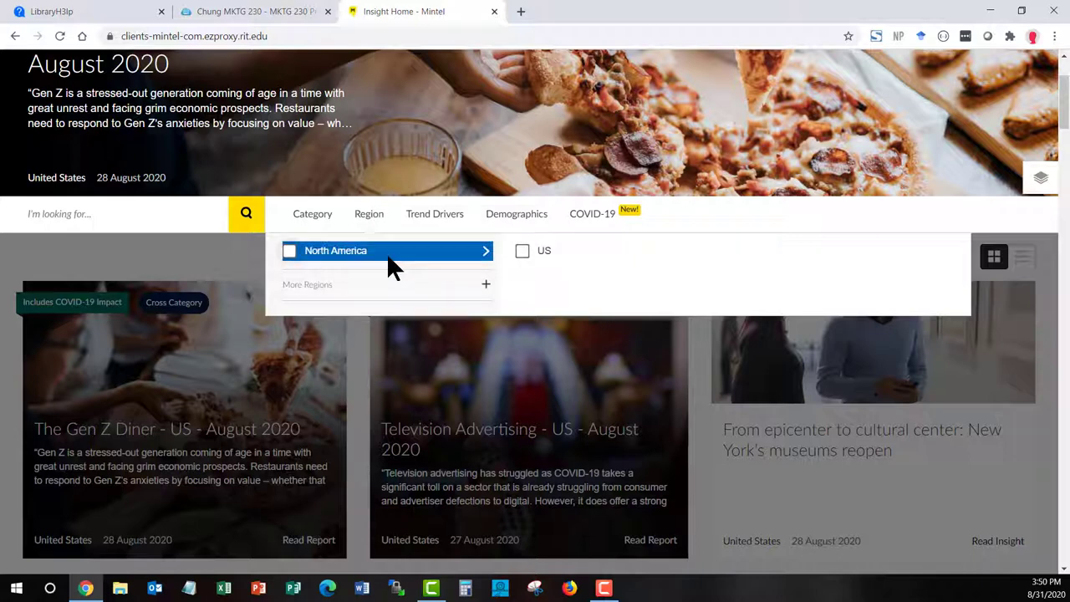
{"action": "left_click", "coordinate": [449, 215]}
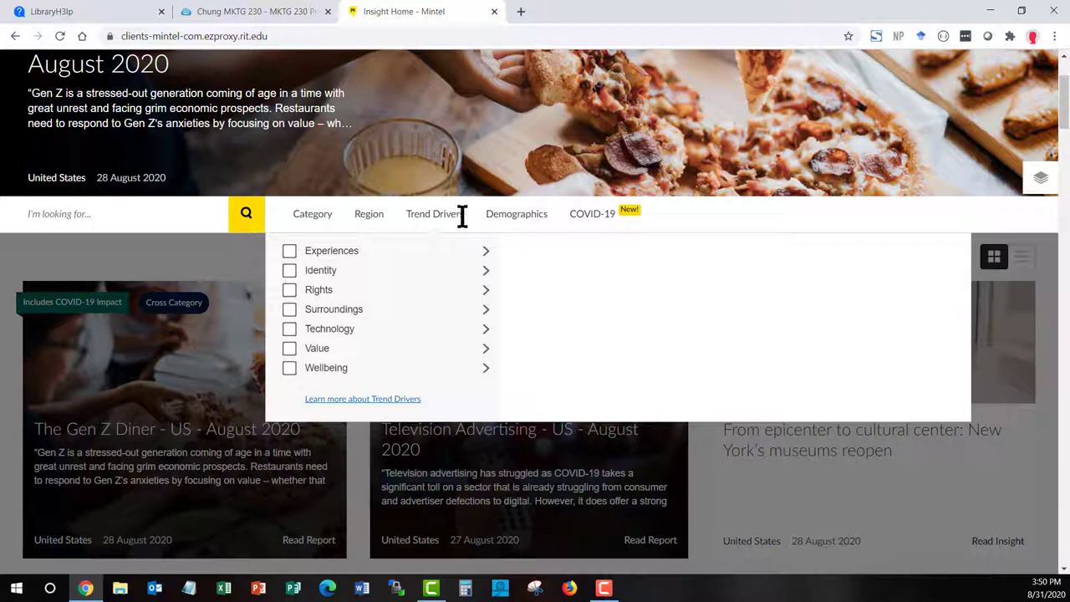
{"action": "left_click", "coordinate": [528, 216]}
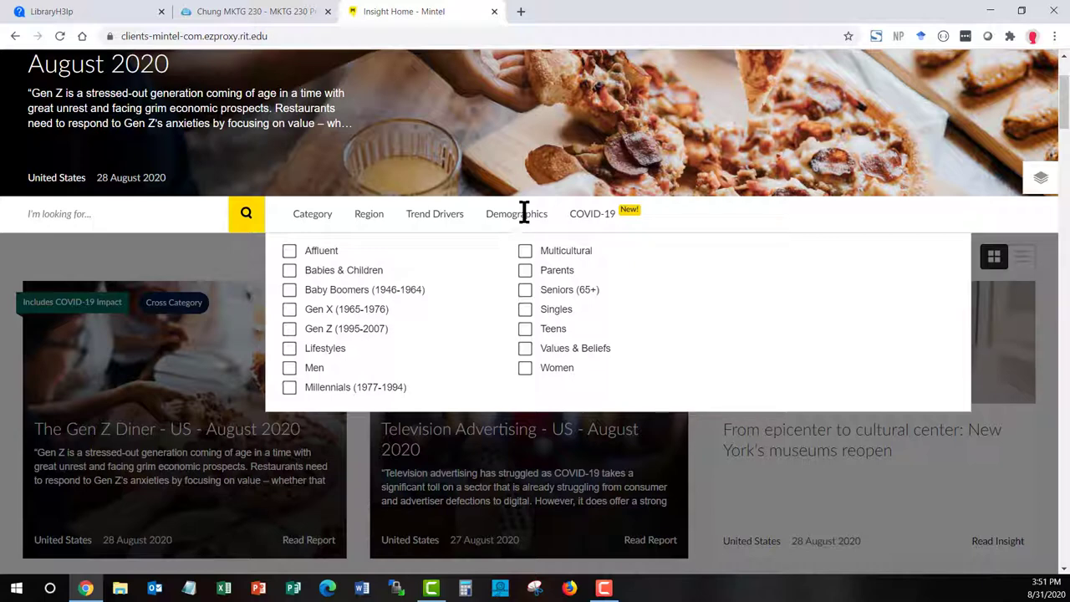
{"action": "left_click", "coordinate": [313, 216]}
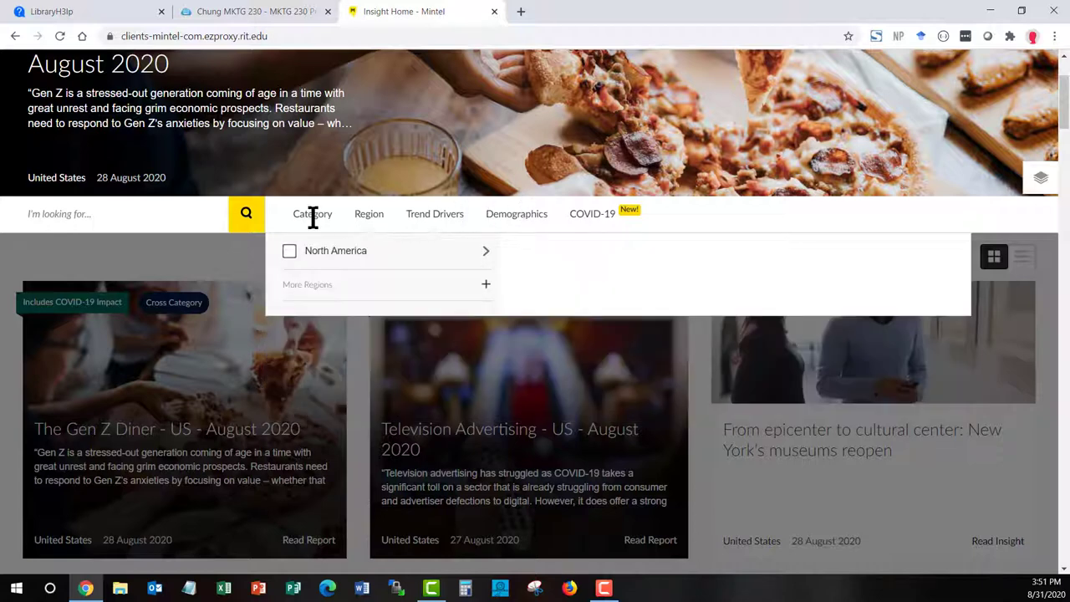
{"action": "left_click", "coordinate": [313, 216]}
{"action": "left_click", "coordinate": [313, 216]}
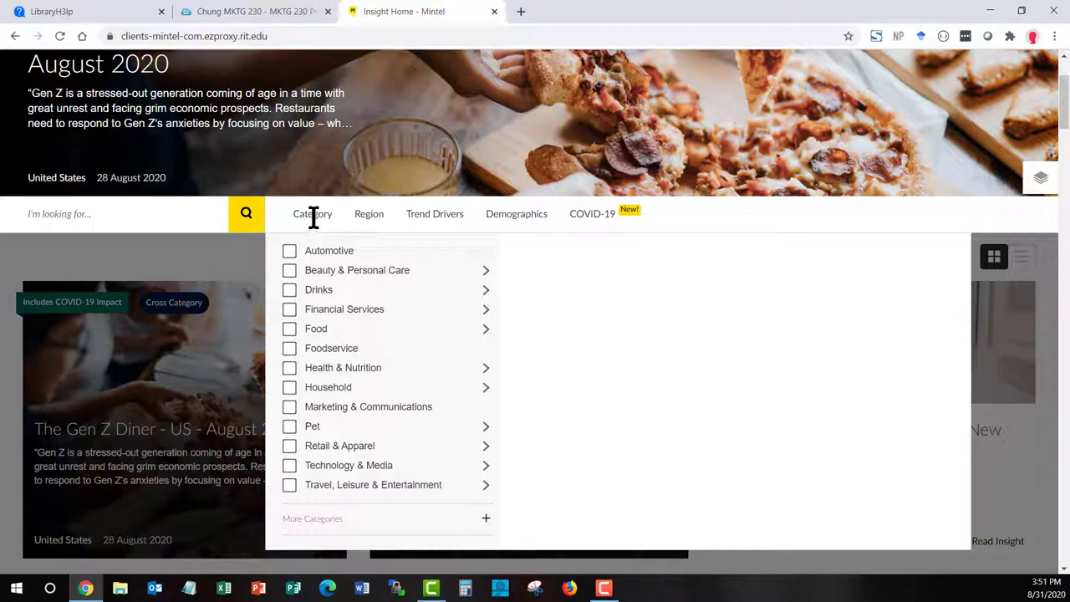
{"action": "left_click", "coordinate": [454, 212]}
{"action": "left_click", "coordinate": [523, 215]}
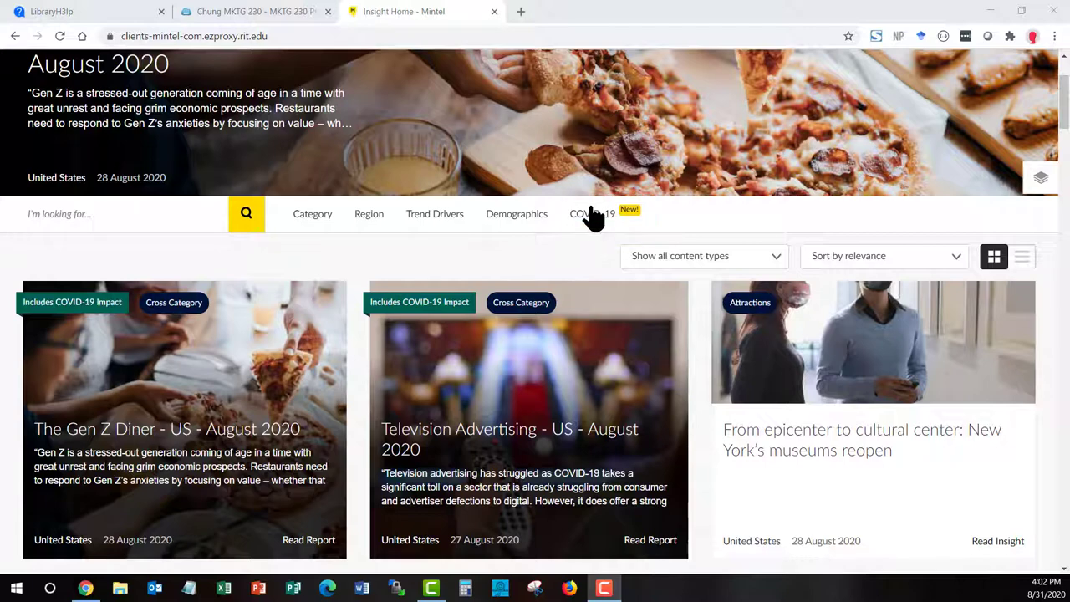
{"action": "left_click", "coordinate": [593, 215]}
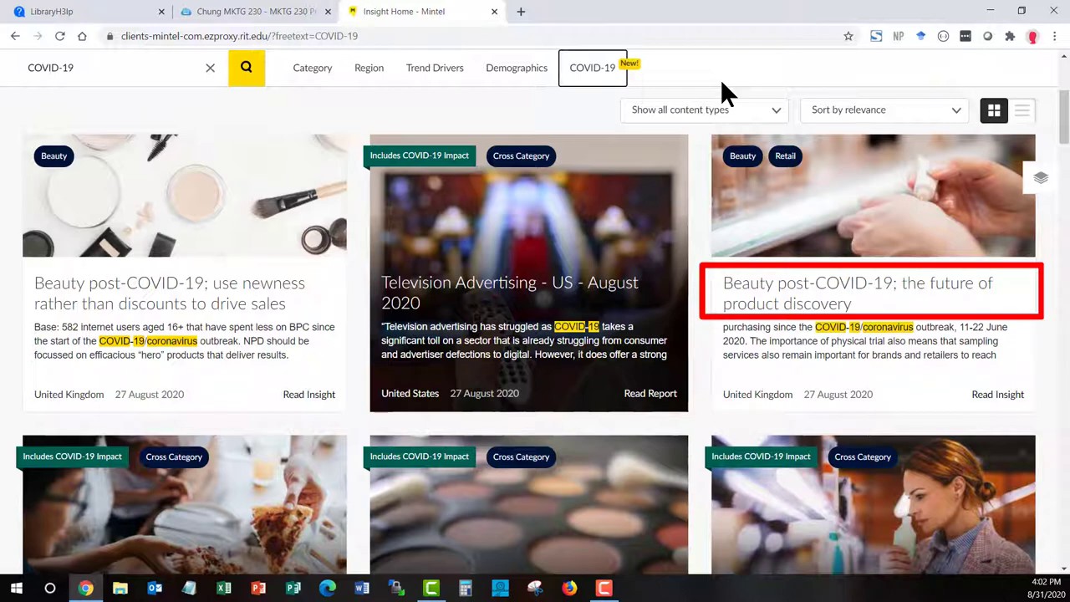
{"action": "scroll", "coordinate": [701, 170], "scroll_direction": "down", "scroll_amount": 2}
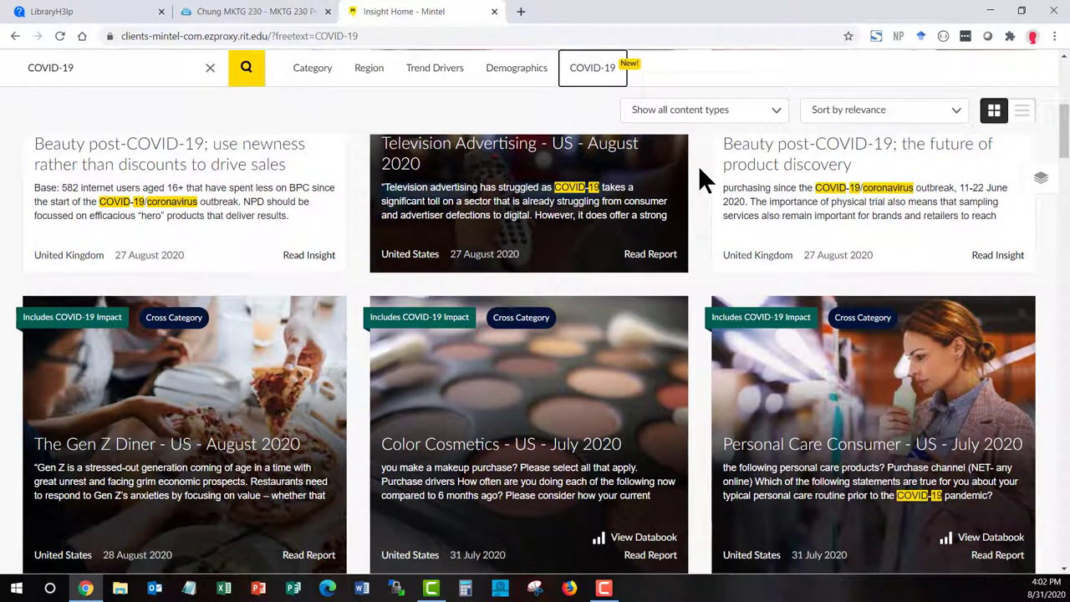
{"action": "scroll", "coordinate": [700, 172], "scroll_direction": "down", "scroll_amount": 1}
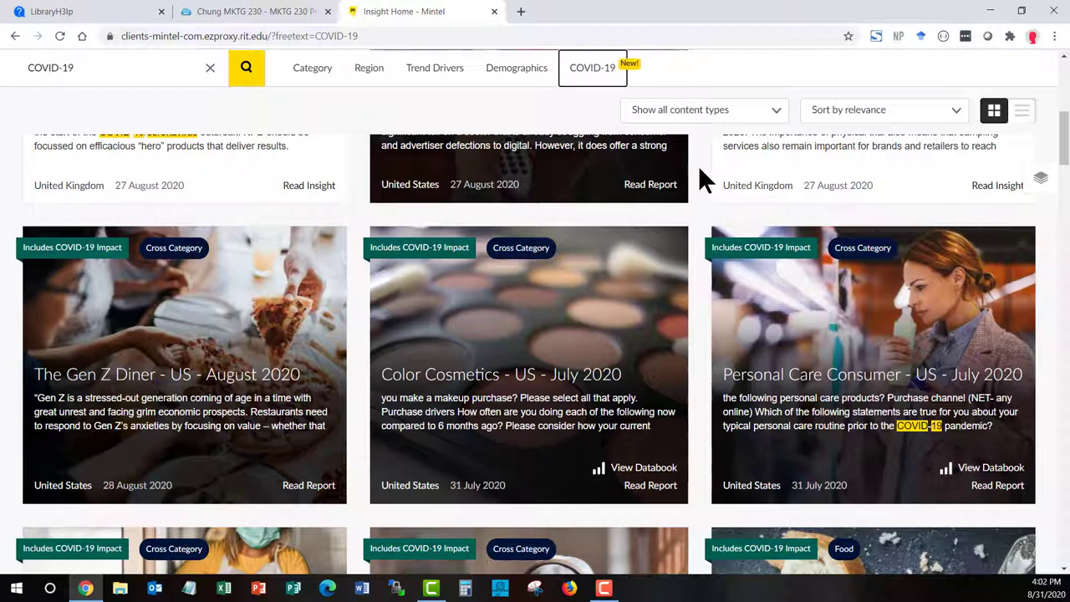
{"action": "scroll", "coordinate": [703, 177], "scroll_direction": "down", "scroll_amount": 1}
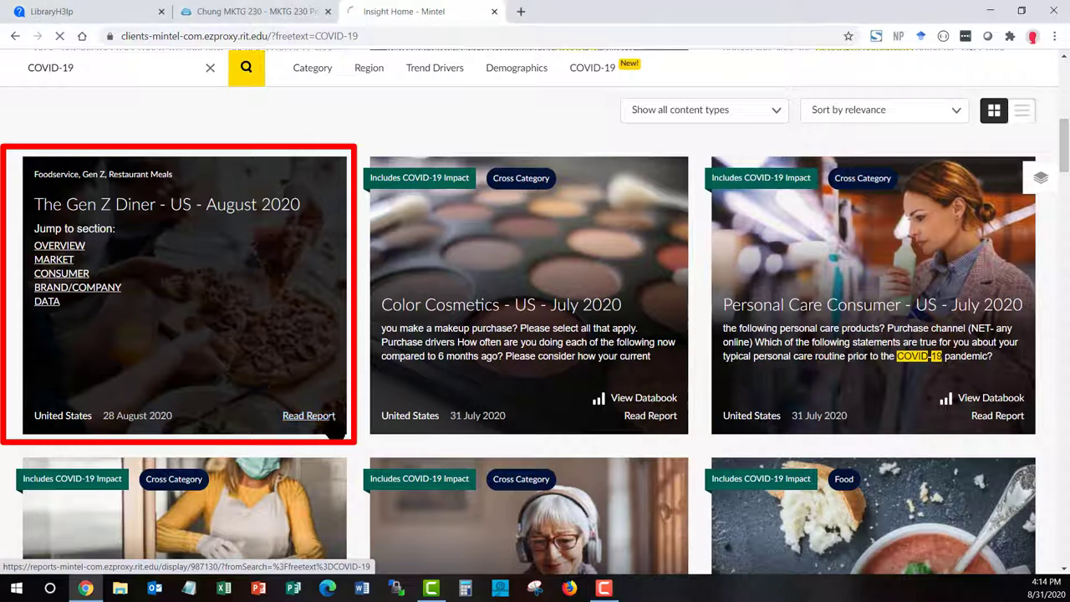
Open the report page for The Gen Z Diner - US - August 2020
{"action": "left_click", "coordinate": [308, 416]}
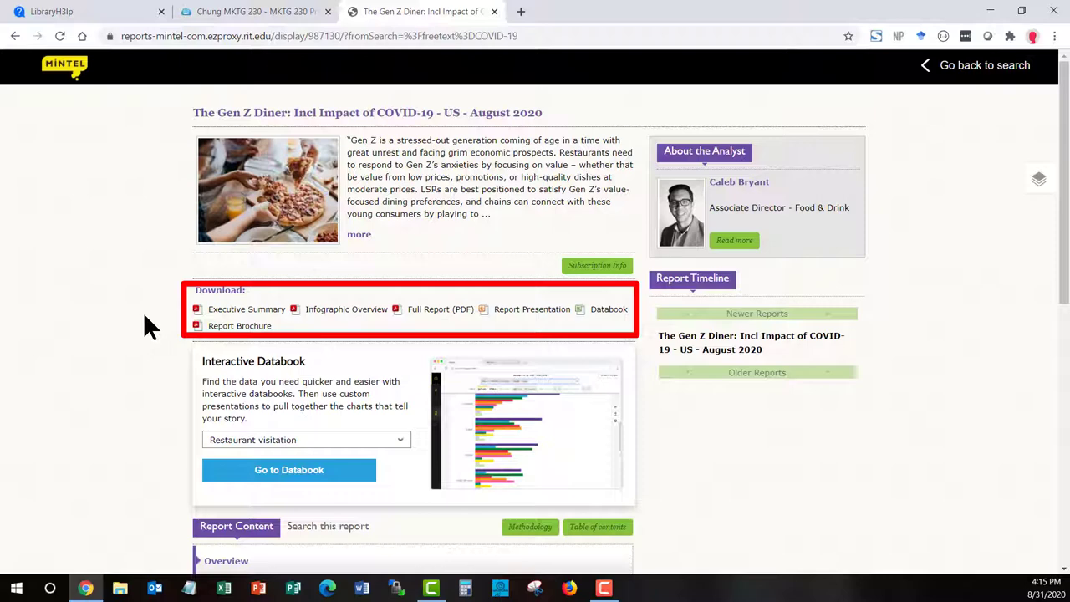
Under Report Content, expand Market and open Market Size and Forecast, showing Figure 15
{"action": "scroll", "coordinate": [144, 318], "scroll_direction": "down", "scroll_amount": 3}
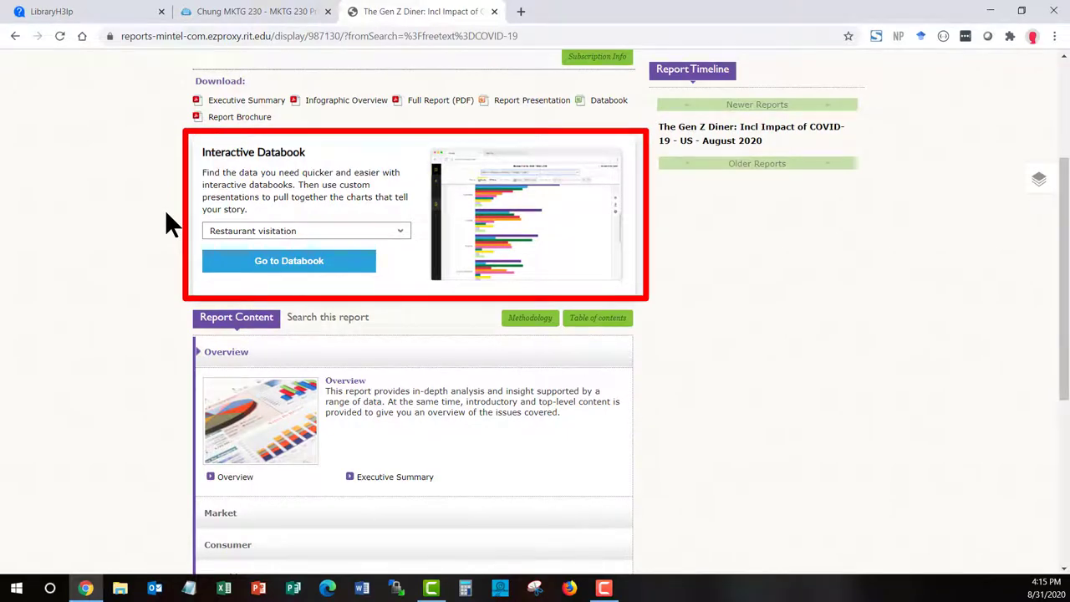
{"action": "scroll", "coordinate": [166, 214], "scroll_direction": "down", "scroll_amount": 2}
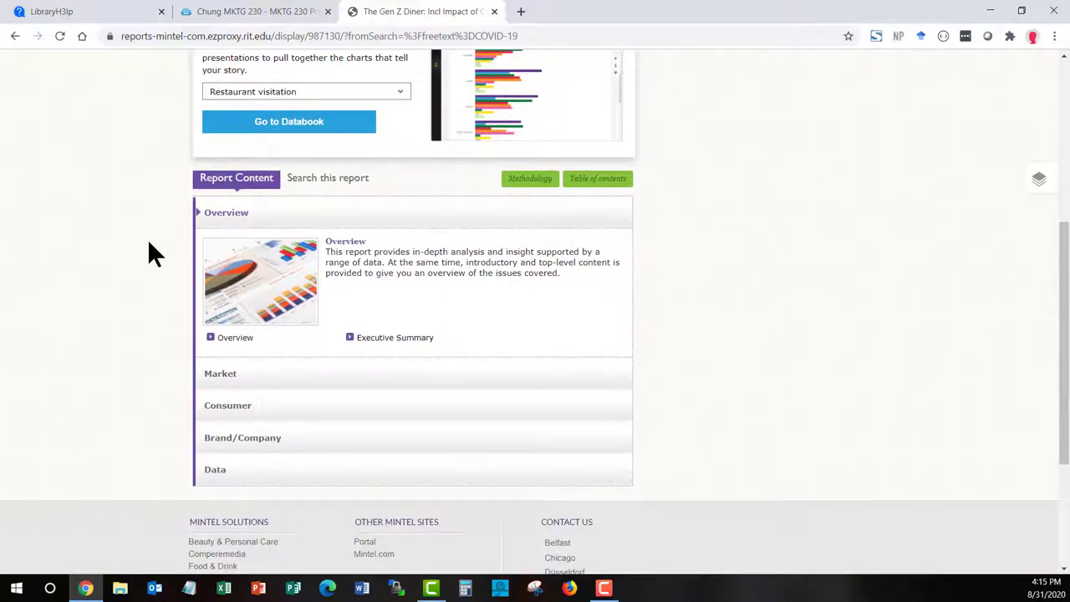
{"action": "scroll", "coordinate": [145, 264], "scroll_direction": "down", "scroll_amount": 1}
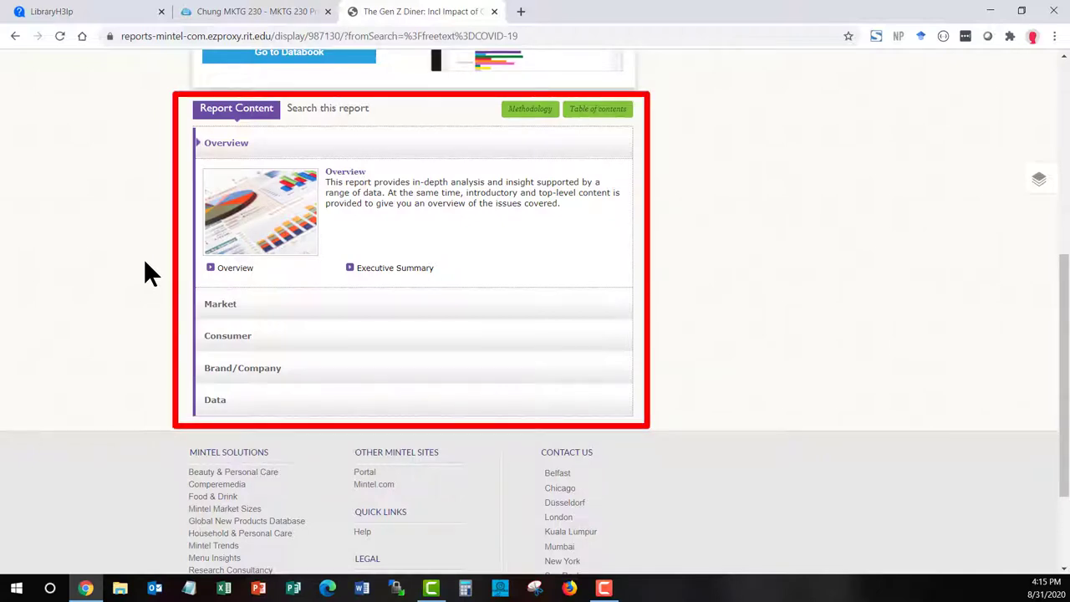
{"action": "left_click", "coordinate": [238, 313]}
{"action": "scroll", "coordinate": [270, 342], "scroll_direction": "down", "scroll_amount": 1}
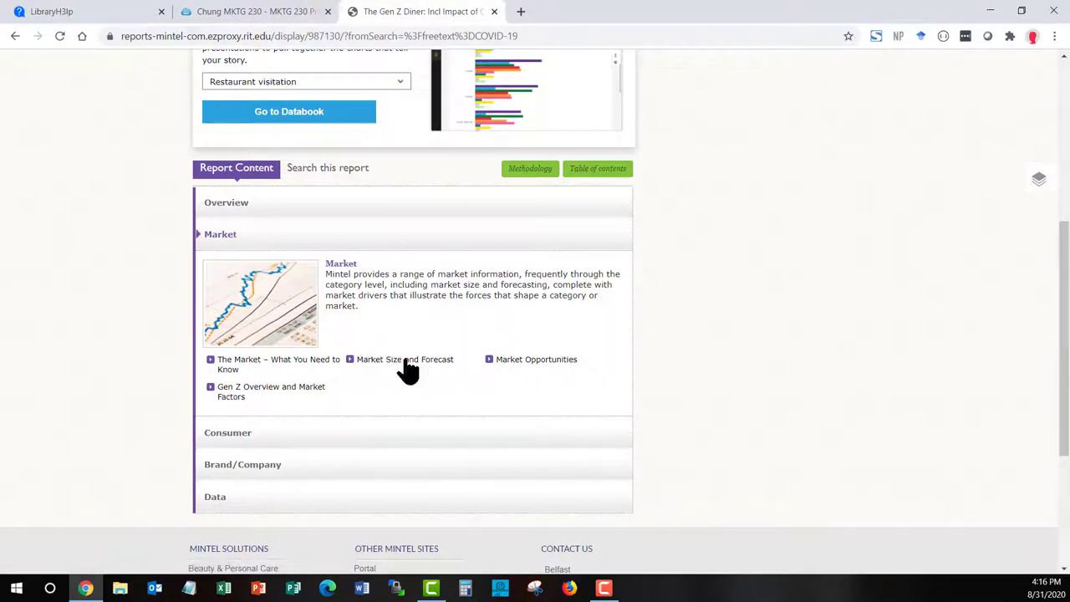
{"action": "left_click", "coordinate": [406, 368]}
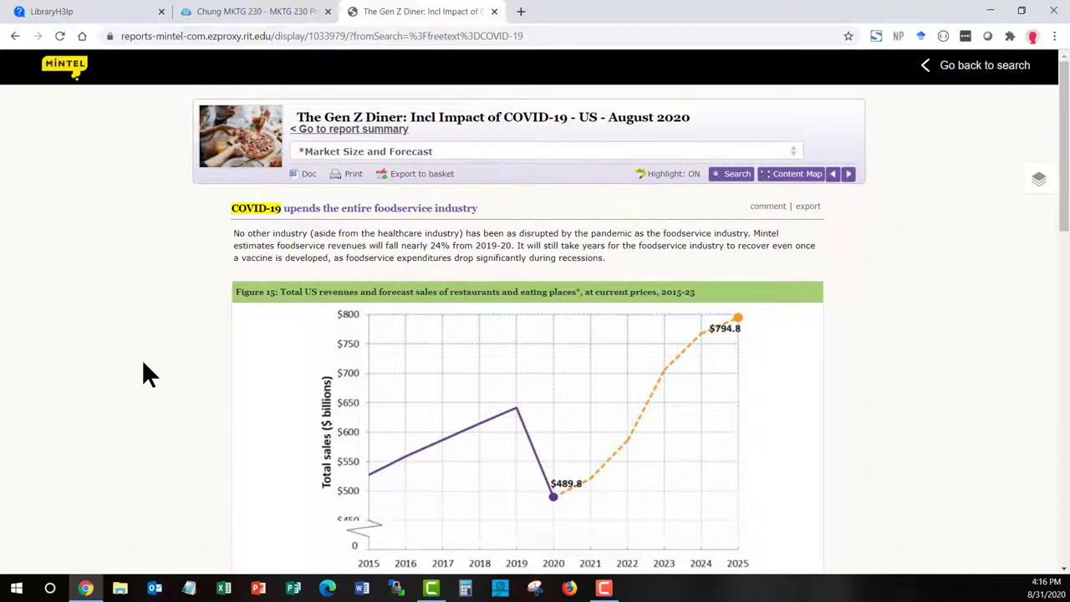
Show the full Figure 16 US restaurant revenue table through 2025, then scroll to Figure 17
{"action": "scroll", "coordinate": [143, 364], "scroll_direction": "down", "scroll_amount": 2}
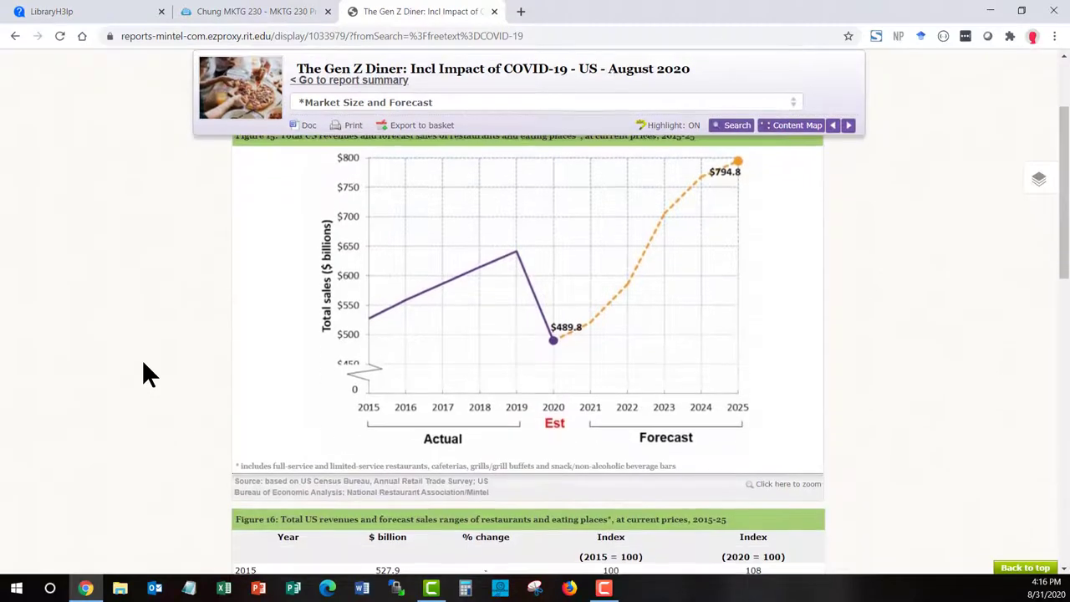
{"action": "scroll", "coordinate": [143, 374], "scroll_direction": "down", "scroll_amount": 3}
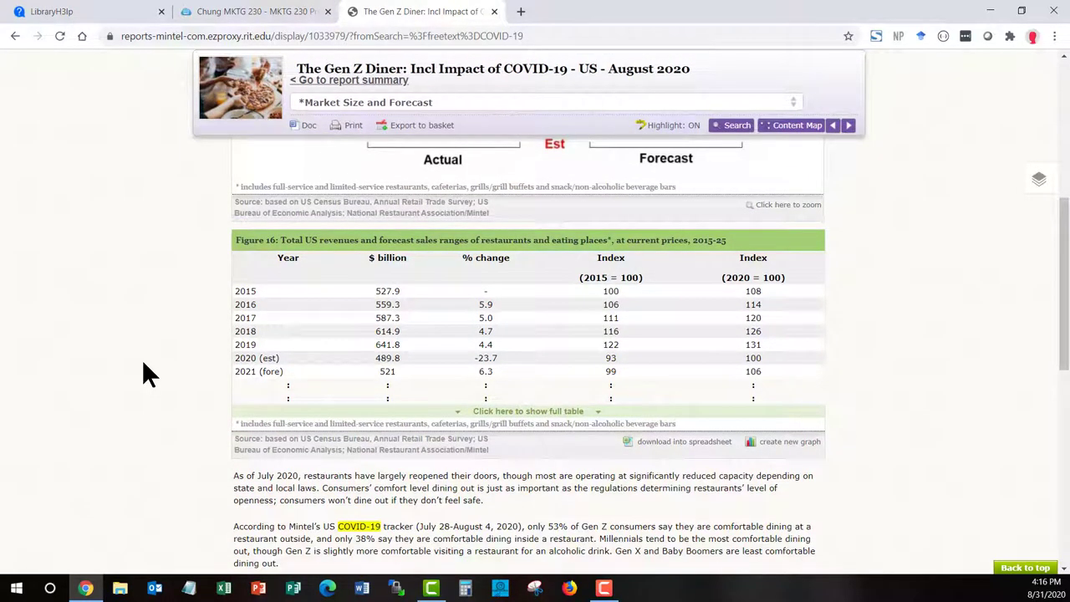
{"action": "left_click", "coordinate": [527, 414]}
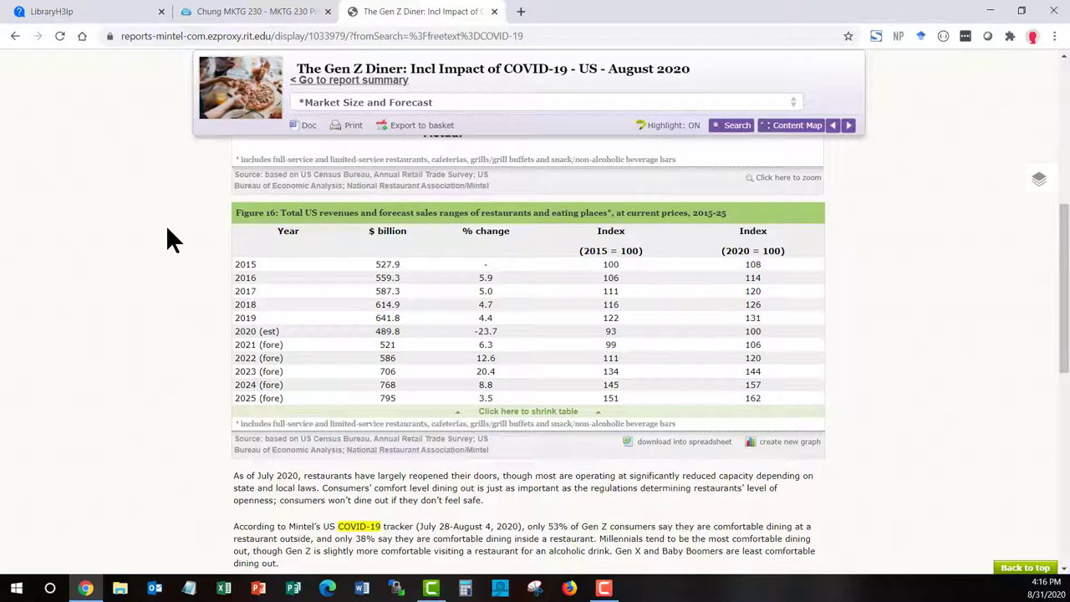
{"action": "scroll", "coordinate": [166, 227], "scroll_direction": "down", "scroll_amount": 4}
{"action": "scroll", "coordinate": [167, 239], "scroll_direction": "down", "scroll_amount": 1}
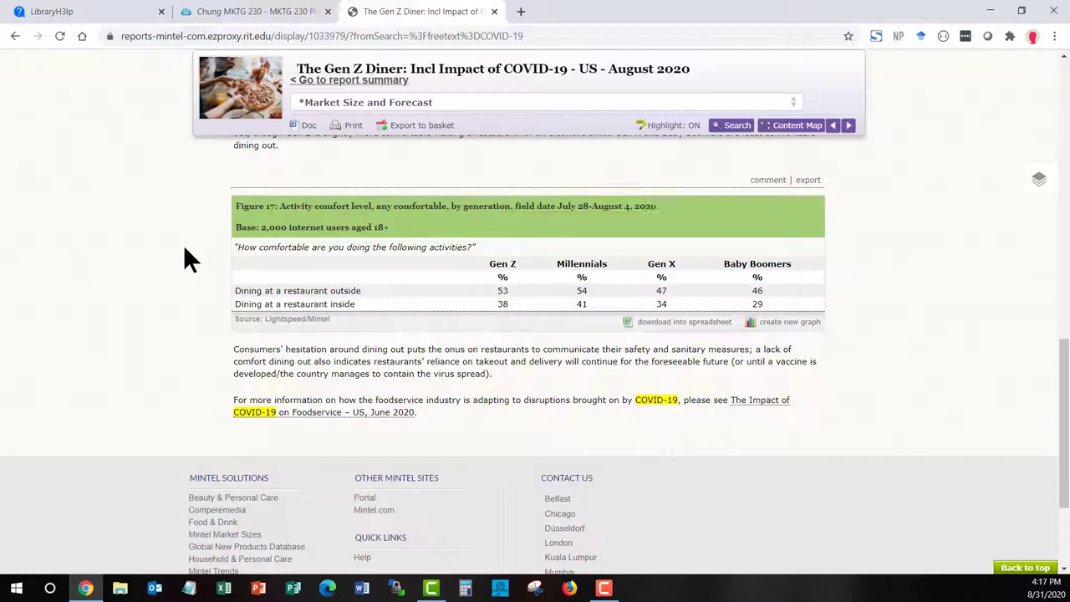
{"action": "scroll", "coordinate": [186, 259], "scroll_direction": "up", "scroll_amount": 10}
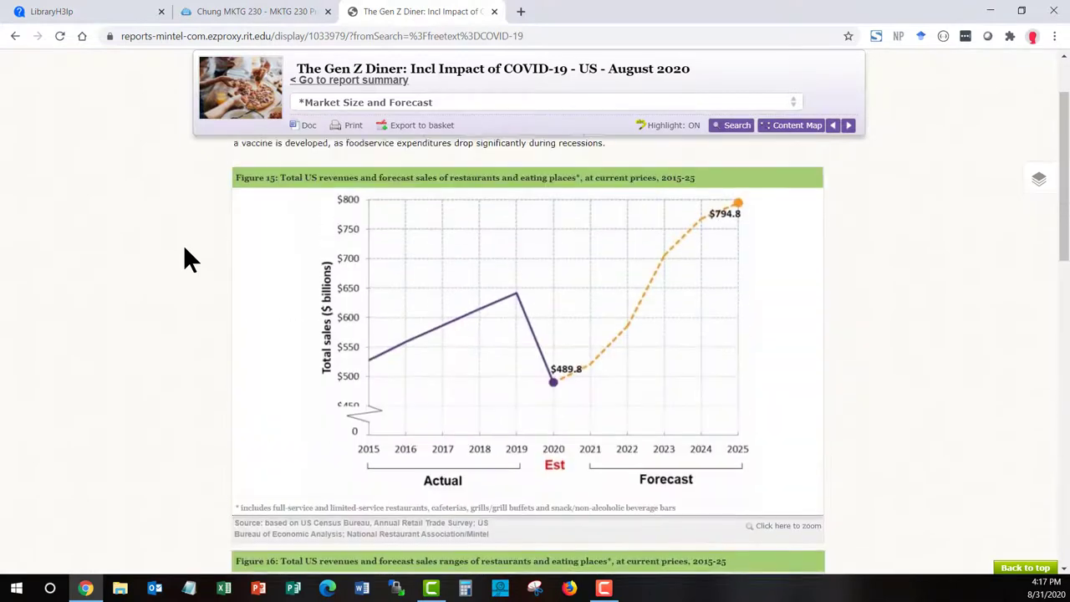
Return to The Gen Z Diner summary page from the Market Size and Forecast chapter via the report title
{"action": "scroll", "coordinate": [185, 248], "scroll_direction": "up", "scroll_amount": 2}
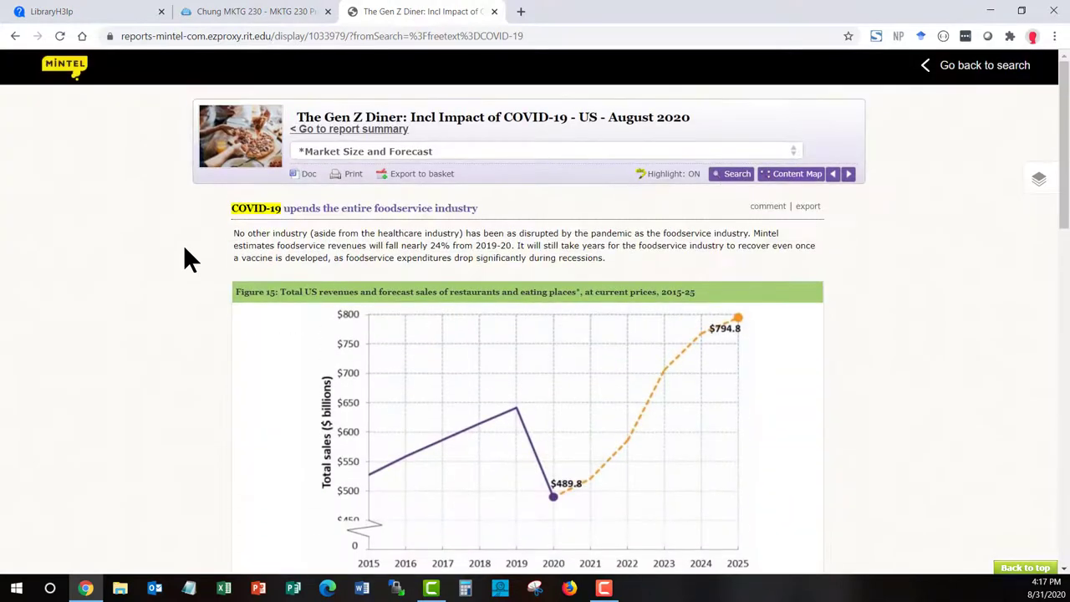
{"action": "left_click", "coordinate": [444, 130]}
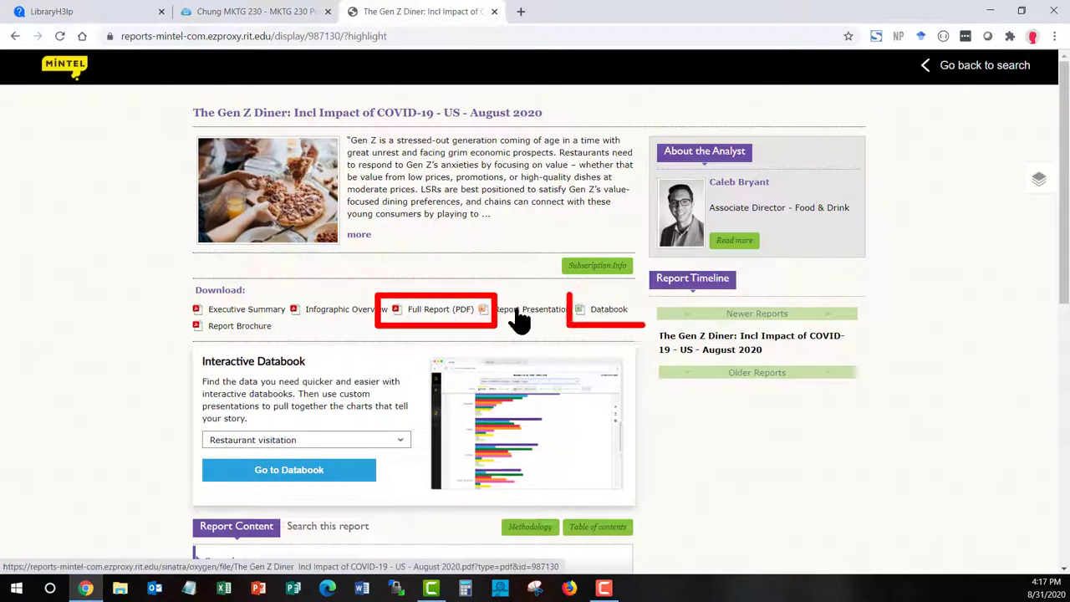
Download The Gen Z Diner Databook .xlsx and open it in Excel
{"action": "left_click", "coordinate": [603, 316]}
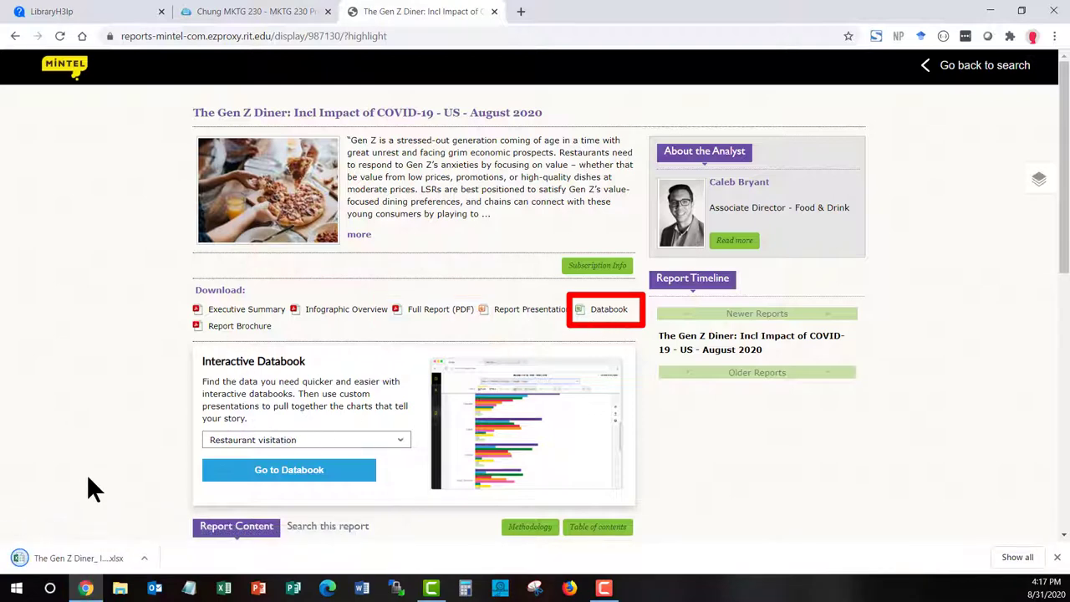
{"action": "left_click", "coordinate": [77, 559]}
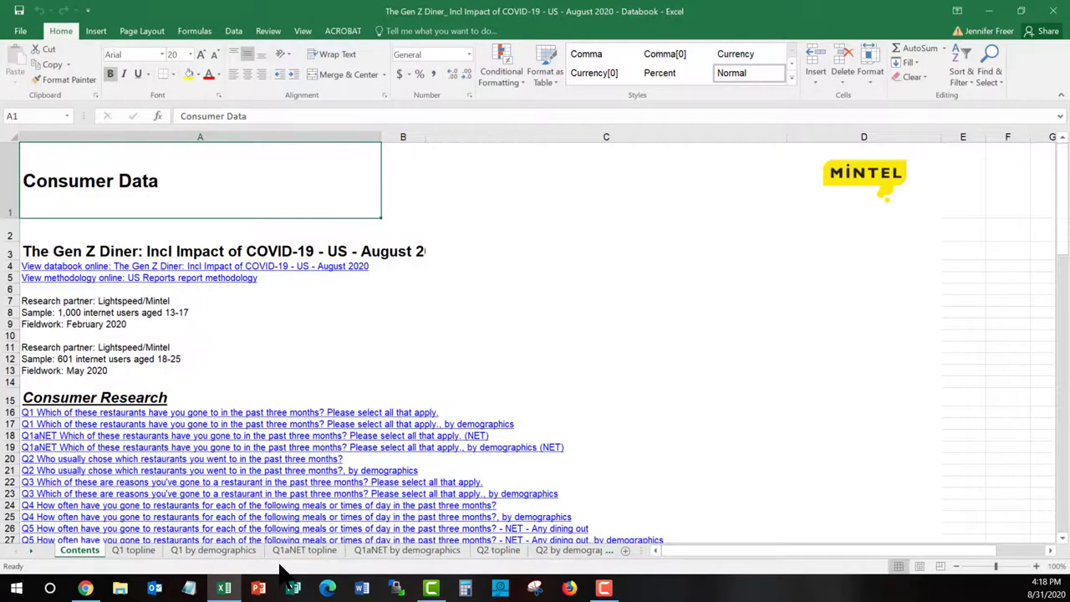
{"action": "scroll", "coordinate": [280, 571], "scroll_direction": "down", "scroll_amount": 1}
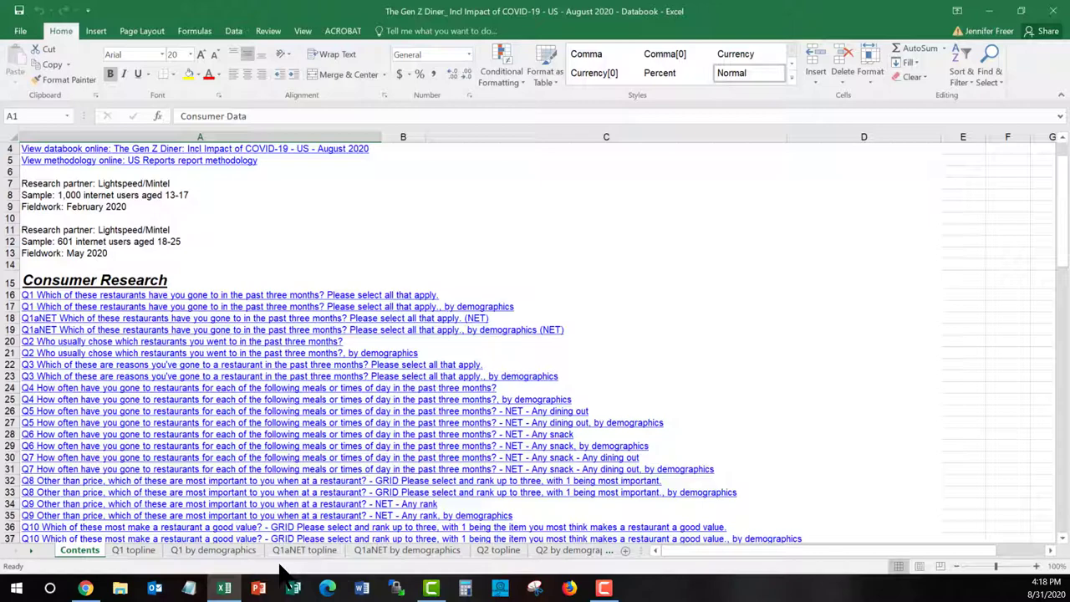
{"action": "scroll", "coordinate": [282, 571], "scroll_direction": "down", "scroll_amount": 2}
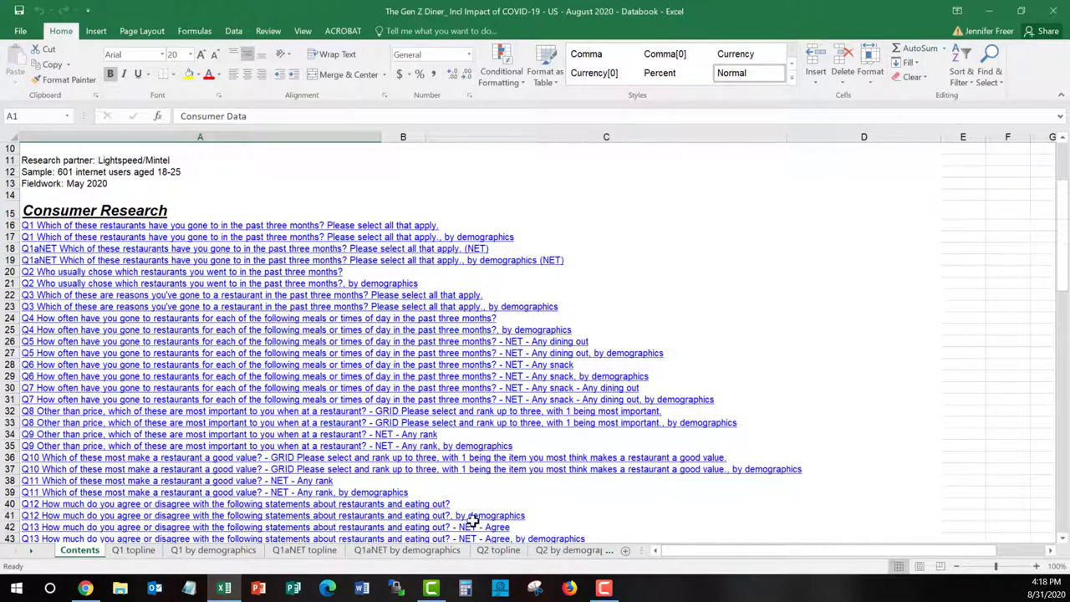
Open the Q4 by demographics sheet and review teens' restaurant-visit frequency by age, income, area and gender
{"action": "left_click", "coordinate": [101, 334]}
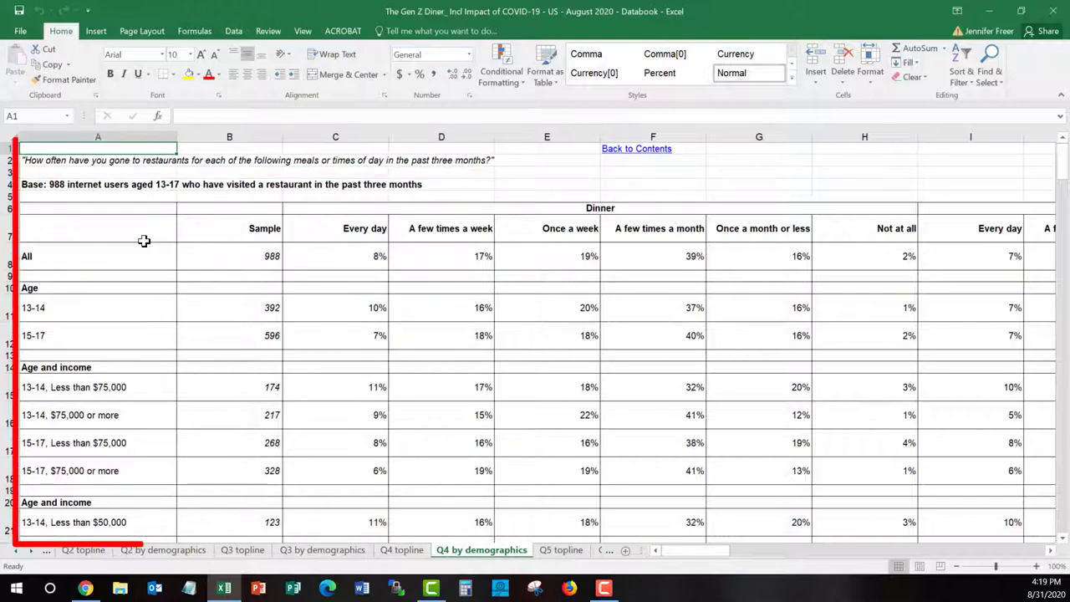
{"action": "scroll", "coordinate": [143, 242], "scroll_direction": "down", "scroll_amount": 1}
{"action": "scroll", "coordinate": [143, 241], "scroll_direction": "down", "scroll_amount": 1}
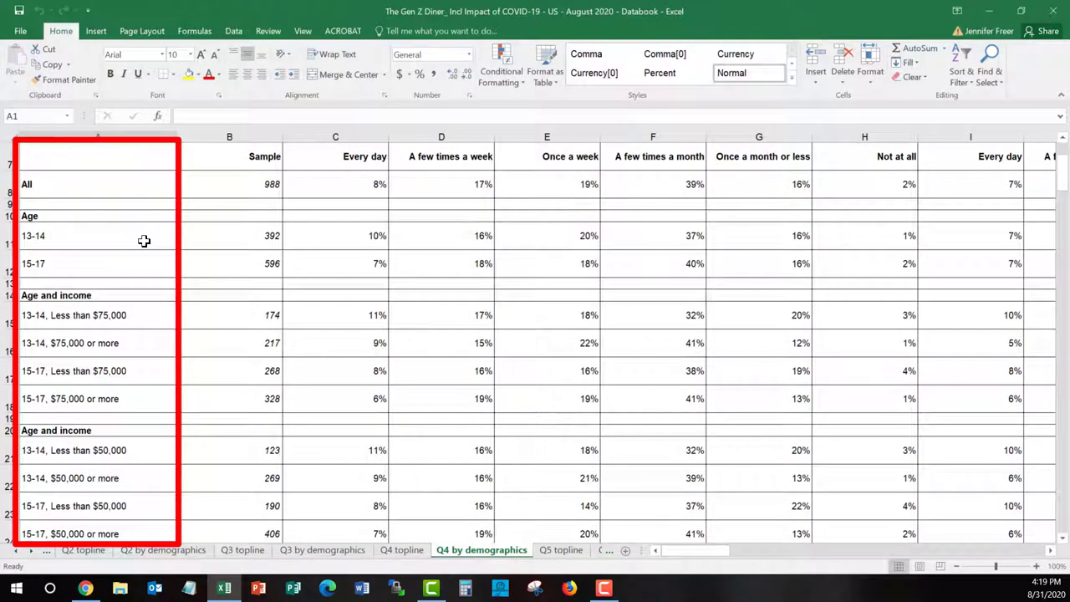
{"action": "scroll", "coordinate": [144, 241], "scroll_direction": "down", "scroll_amount": 1}
{"action": "scroll", "coordinate": [145, 239], "scroll_direction": "up", "scroll_amount": 1}
{"action": "scroll", "coordinate": [211, 312], "scroll_direction": "down", "scroll_amount": 1}
{"action": "scroll", "coordinate": [211, 312], "scroll_direction": "down", "scroll_amount": 2}
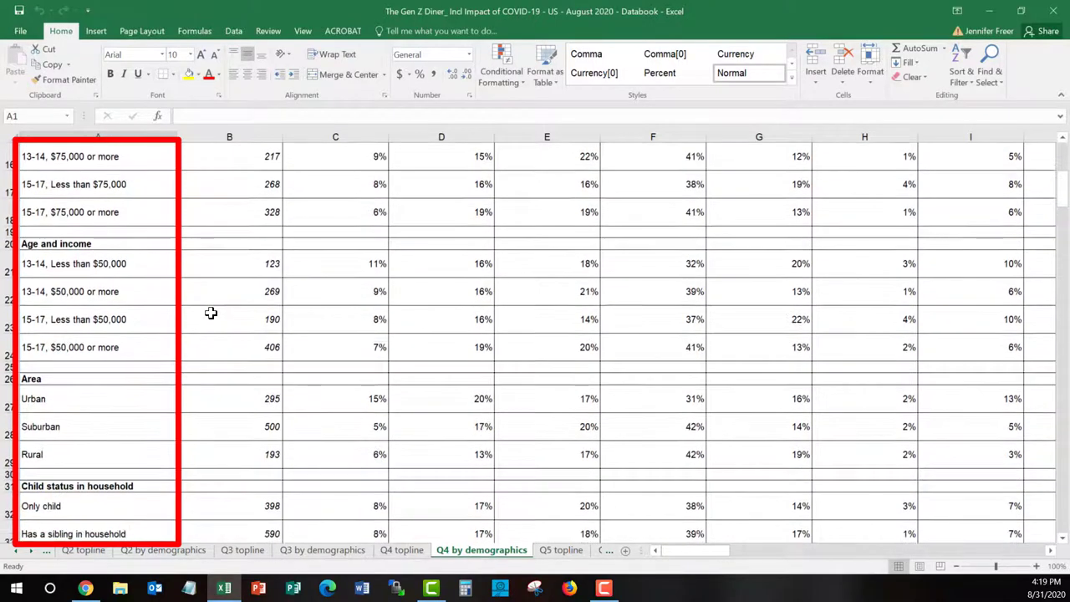
{"action": "scroll", "coordinate": [211, 313], "scroll_direction": "down", "scroll_amount": 2}
{"action": "scroll", "coordinate": [211, 312], "scroll_direction": "down", "scroll_amount": 1}
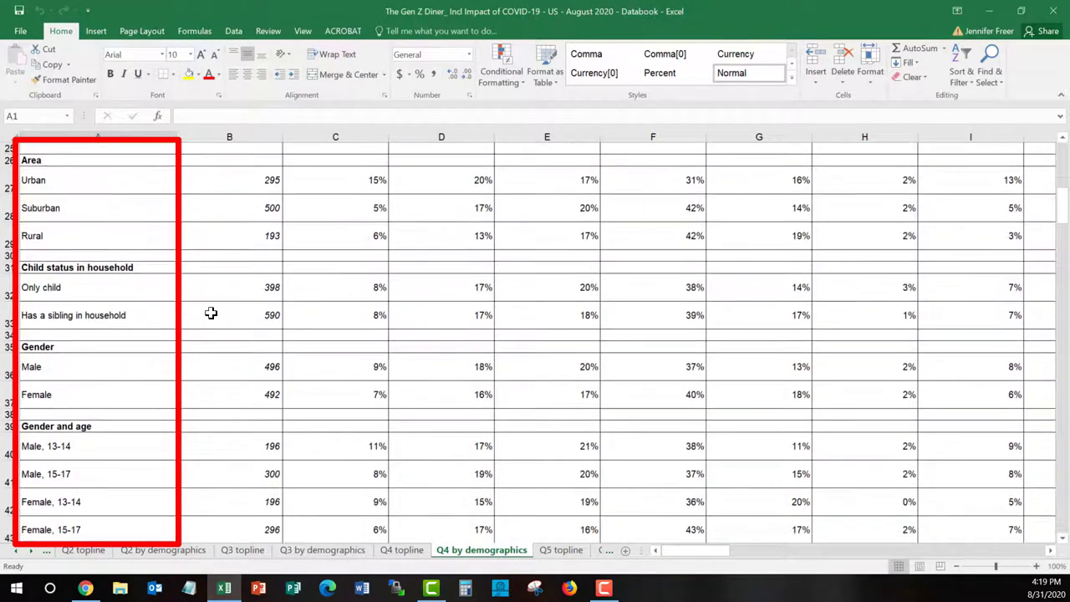
{"action": "scroll", "coordinate": [206, 302], "scroll_direction": "down", "scroll_amount": 1}
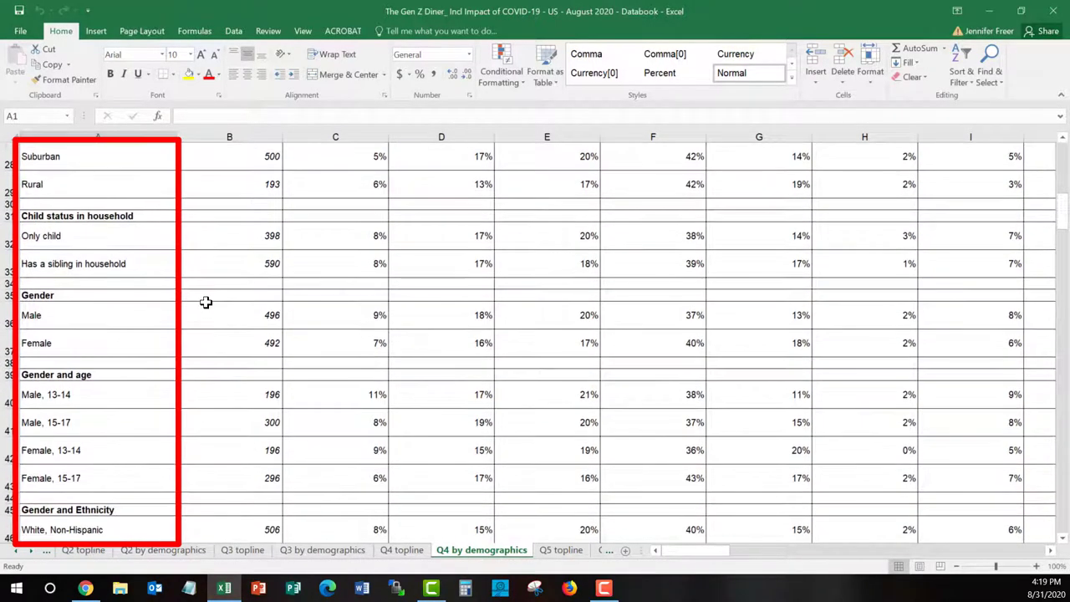
{"action": "scroll", "coordinate": [206, 302], "scroll_direction": "down", "scroll_amount": 7}
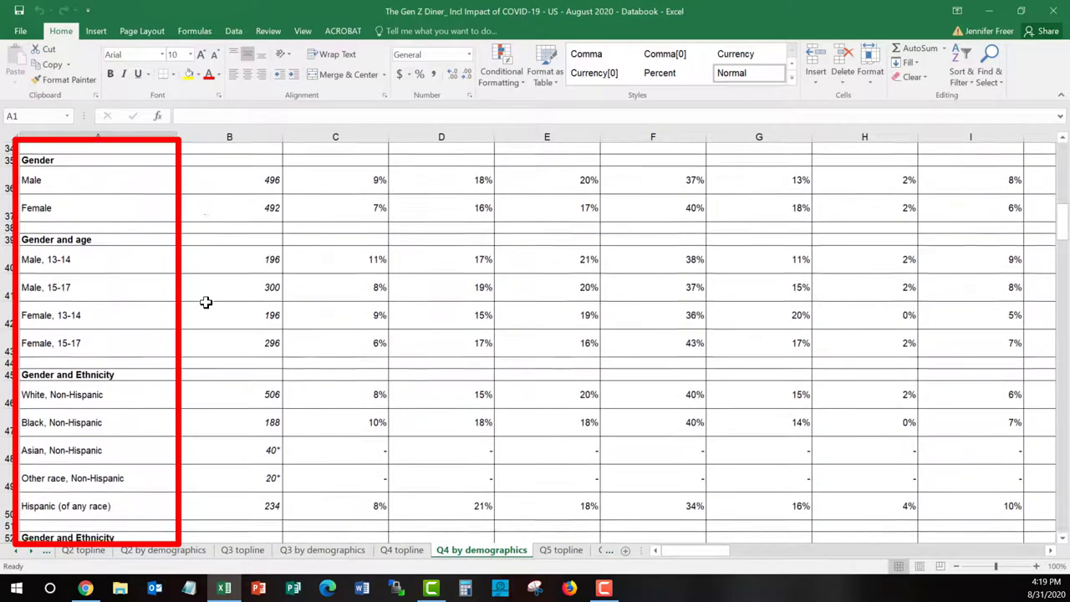
{"action": "scroll", "coordinate": [205, 302], "scroll_direction": "down", "scroll_amount": 6}
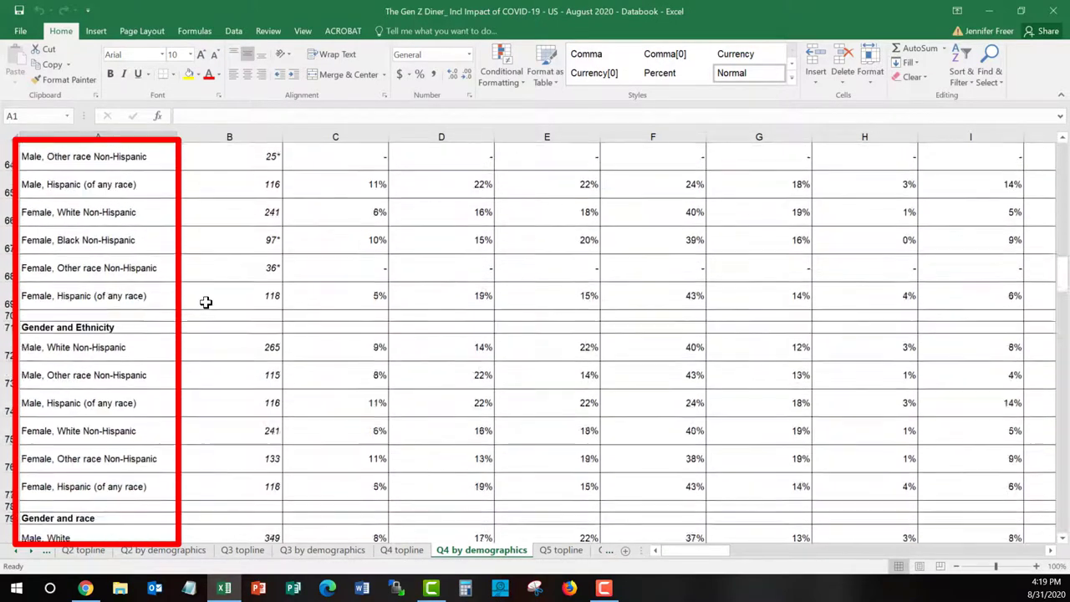
{"action": "scroll", "coordinate": [206, 302], "scroll_direction": "up", "scroll_amount": 1}
{"action": "scroll", "coordinate": [205, 302], "scroll_direction": "up", "scroll_amount": 20}
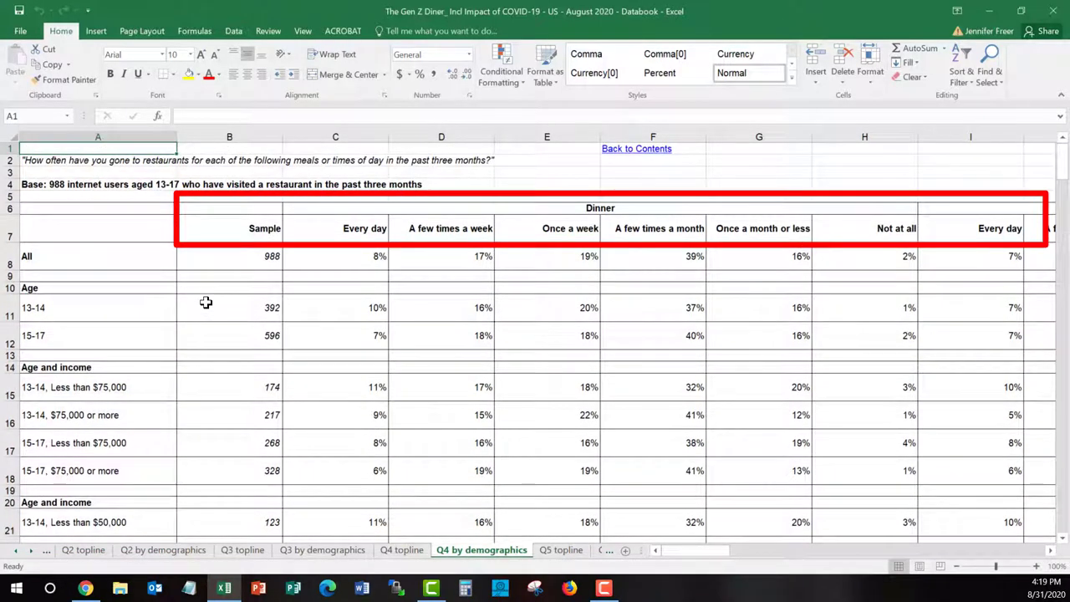
{"action": "left_click", "coordinate": [468, 224]}
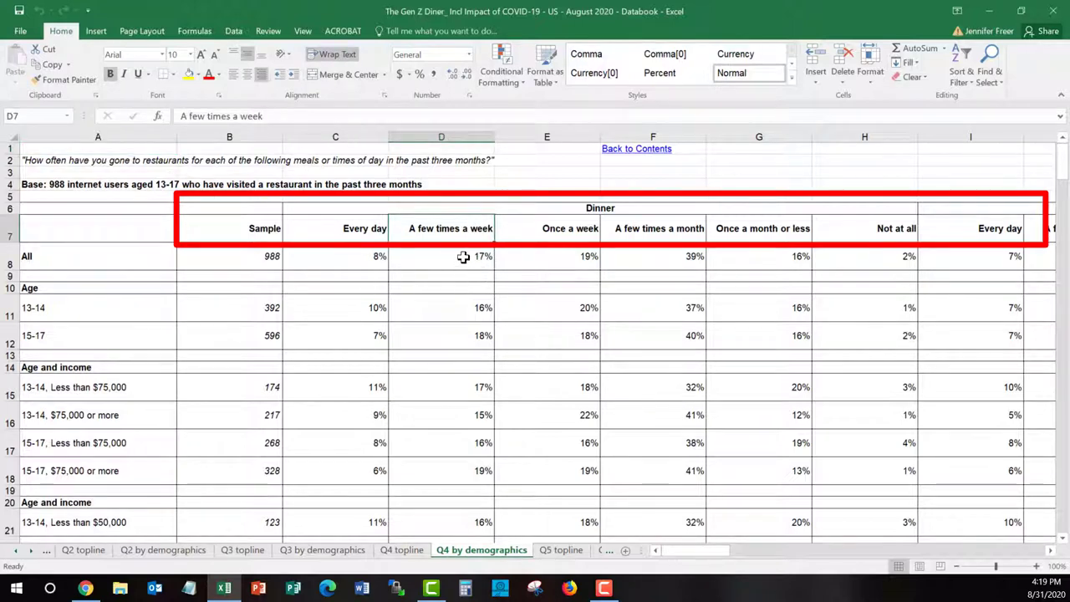
{"action": "left_click", "coordinate": [463, 257]}
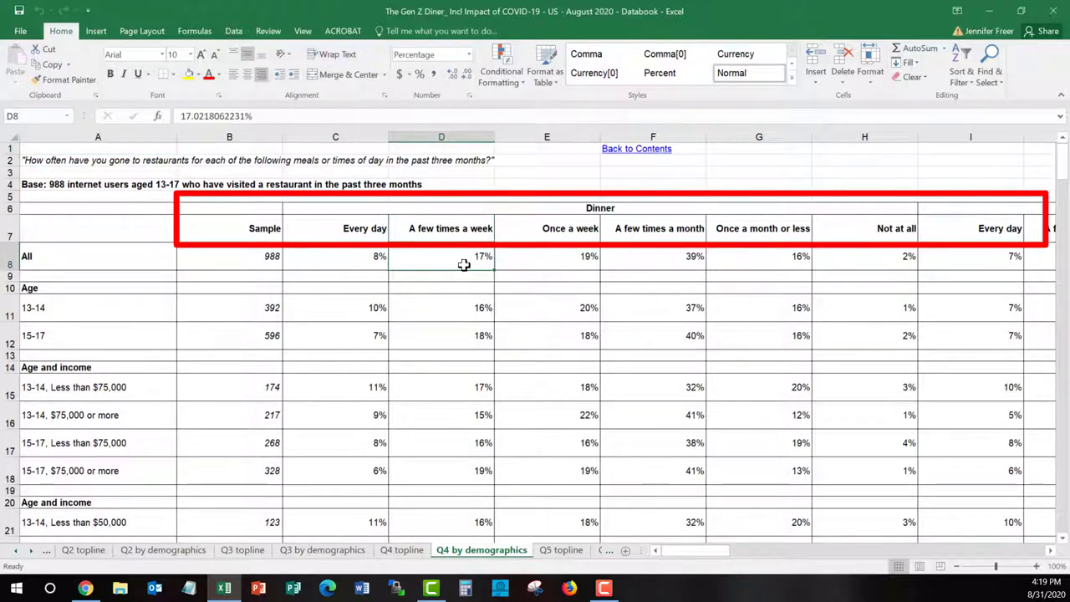
{"action": "scroll", "coordinate": [465, 265], "scroll_direction": "down", "scroll_amount": 5}
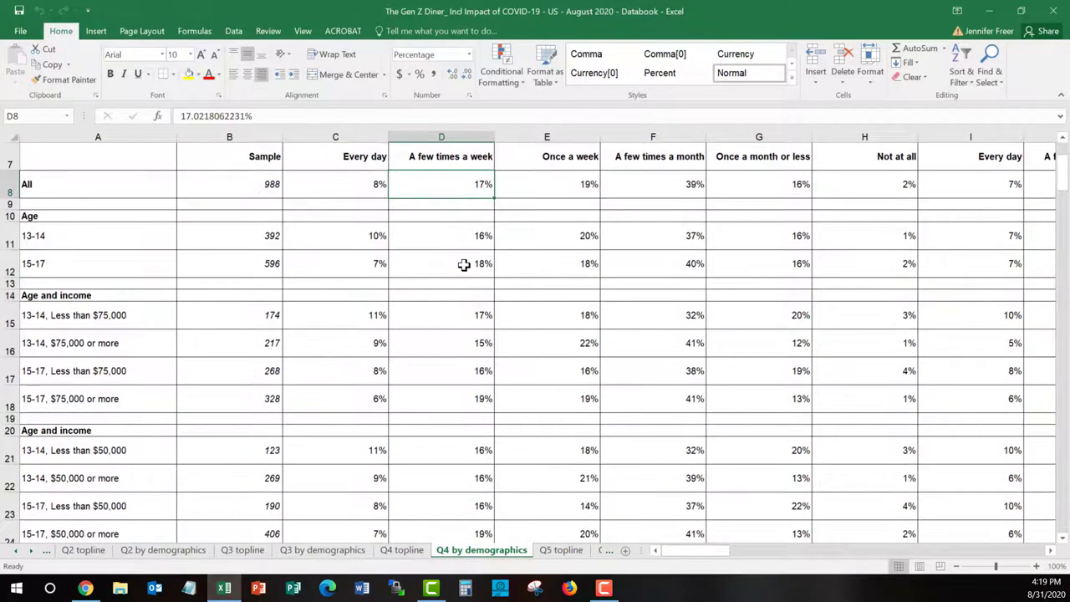
{"action": "scroll", "coordinate": [464, 265], "scroll_direction": "down", "scroll_amount": 6}
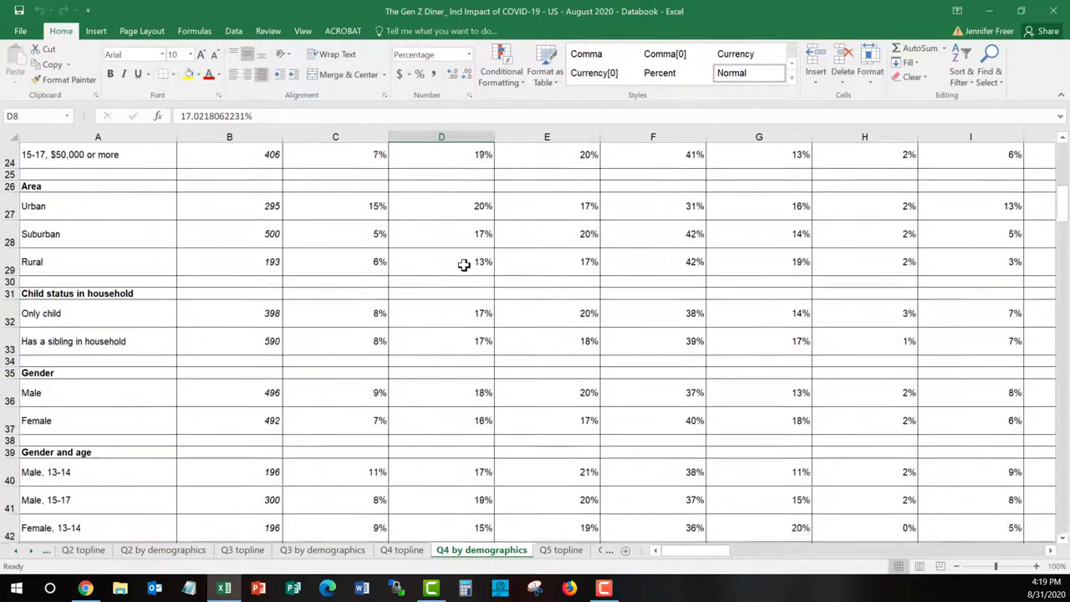
{"action": "scroll", "coordinate": [465, 265], "scroll_direction": "down", "scroll_amount": 6}
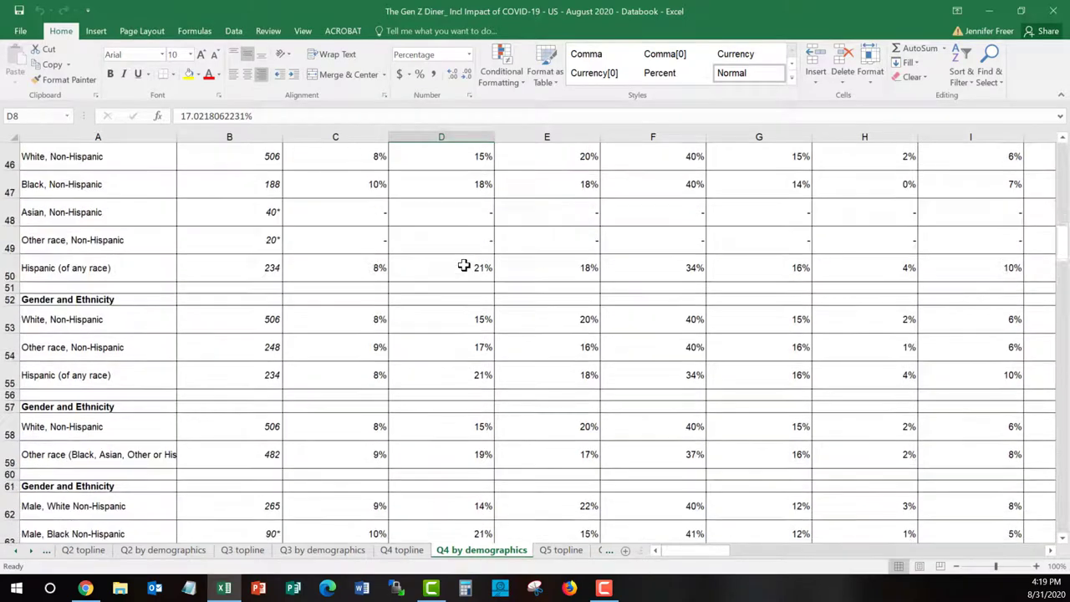
{"action": "scroll", "coordinate": [464, 265], "scroll_direction": "down", "scroll_amount": 1}
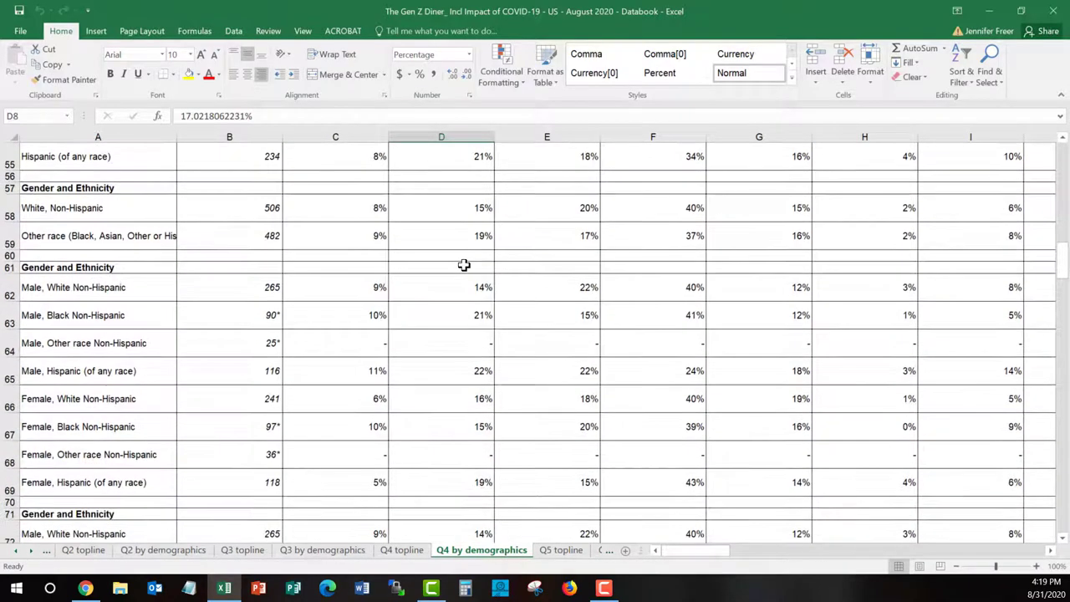
{"action": "left_click", "coordinate": [462, 365]}
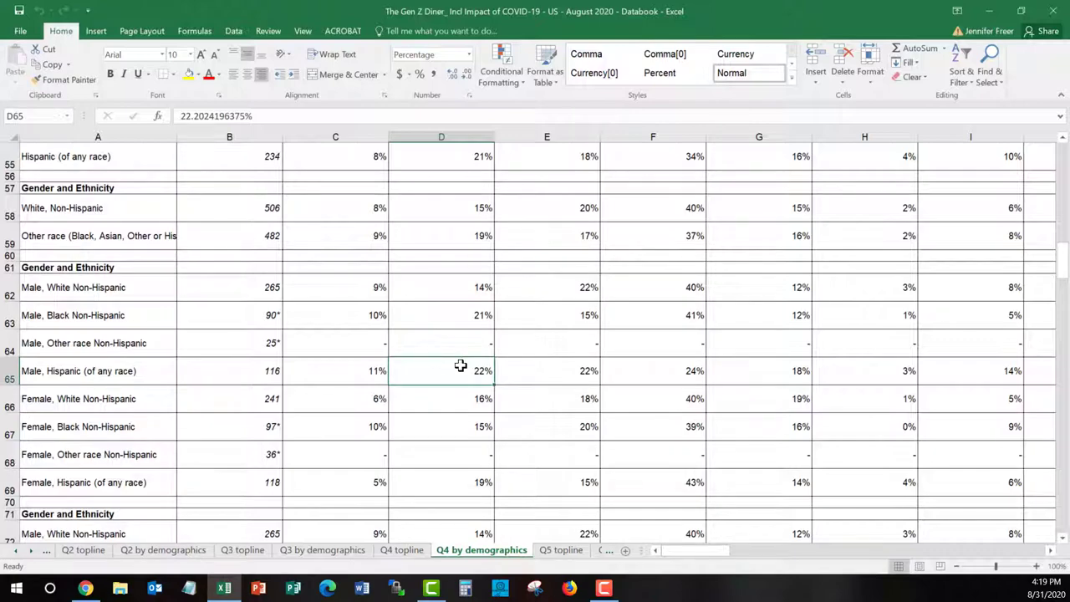
{"action": "scroll", "coordinate": [461, 366], "scroll_direction": "up", "scroll_amount": 5}
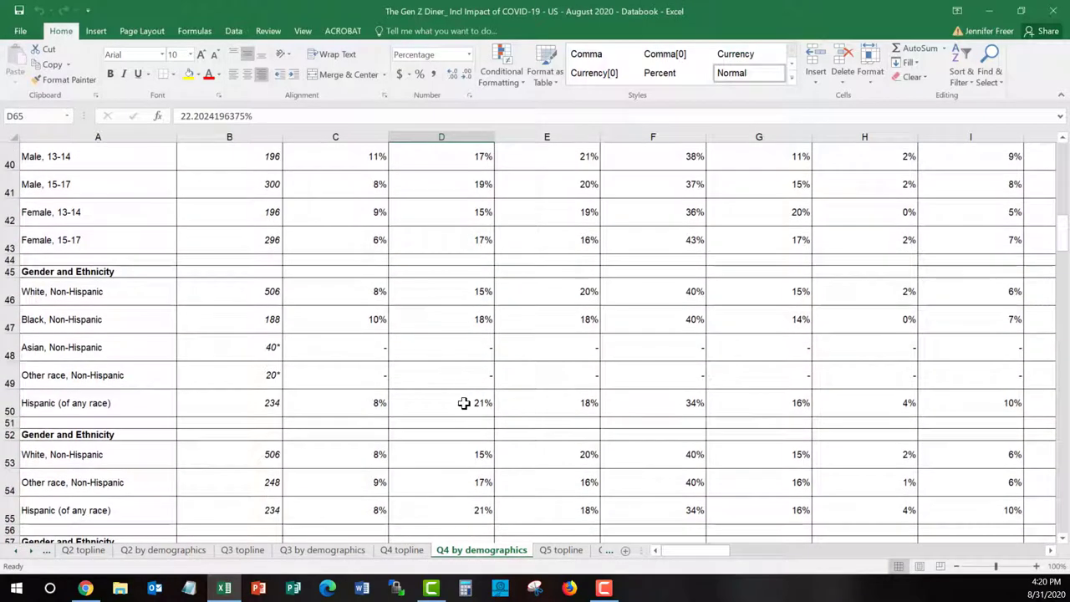
{"action": "left_click", "coordinate": [464, 403]}
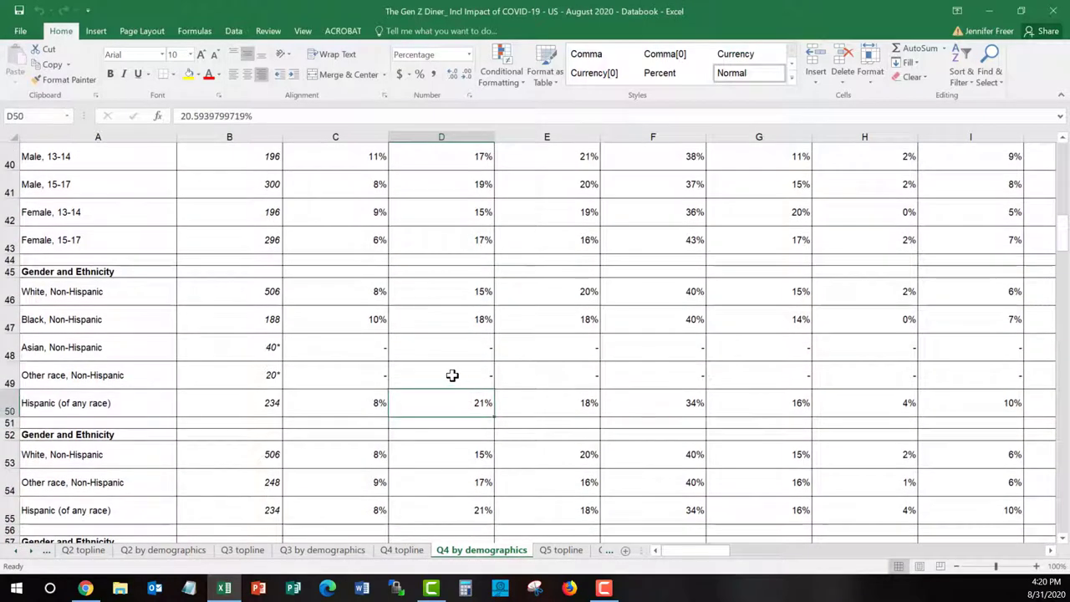
{"action": "scroll", "coordinate": [451, 375], "scroll_direction": "up", "scroll_amount": 1}
{"action": "scroll", "coordinate": [451, 375], "scroll_direction": "up", "scroll_amount": 4}
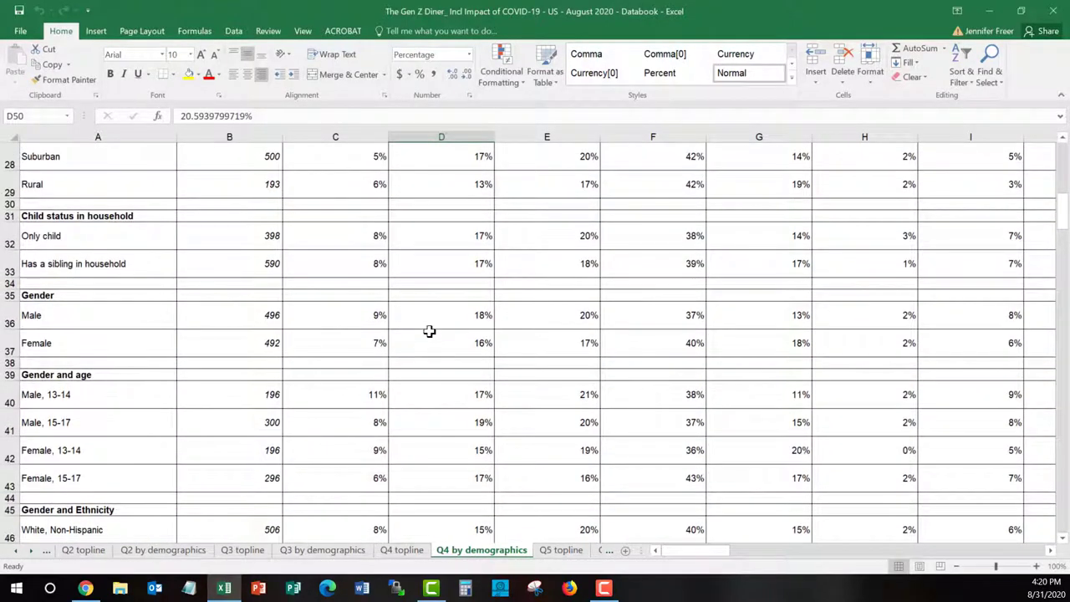
{"action": "left_click", "coordinate": [430, 320]}
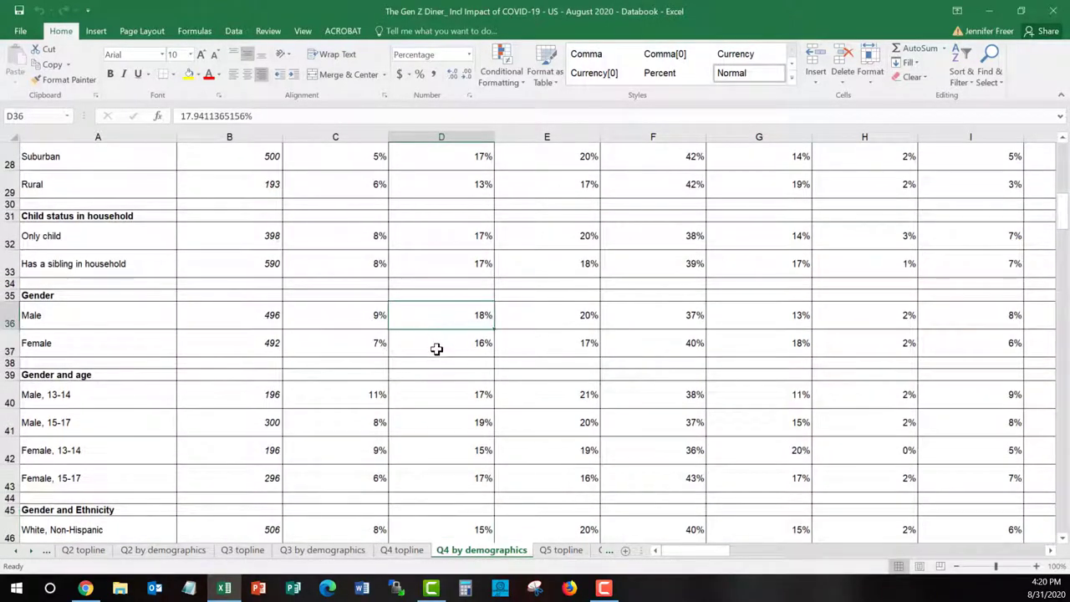
{"action": "scroll", "coordinate": [437, 349], "scroll_direction": "up", "scroll_amount": 5}
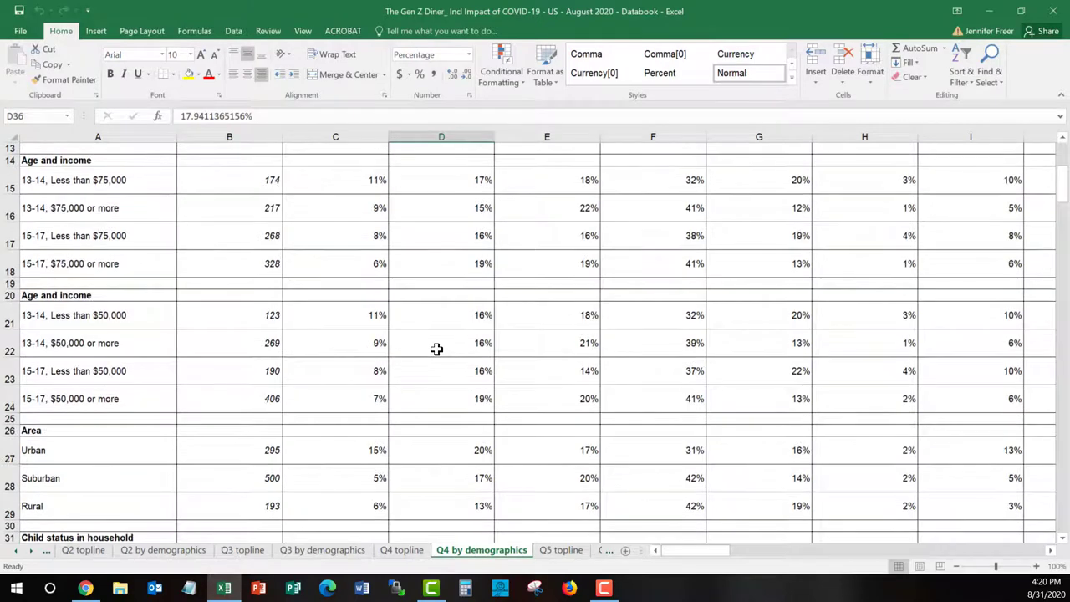
{"action": "left_click", "coordinate": [450, 454]}
{"action": "left_click", "coordinate": [453, 505]}
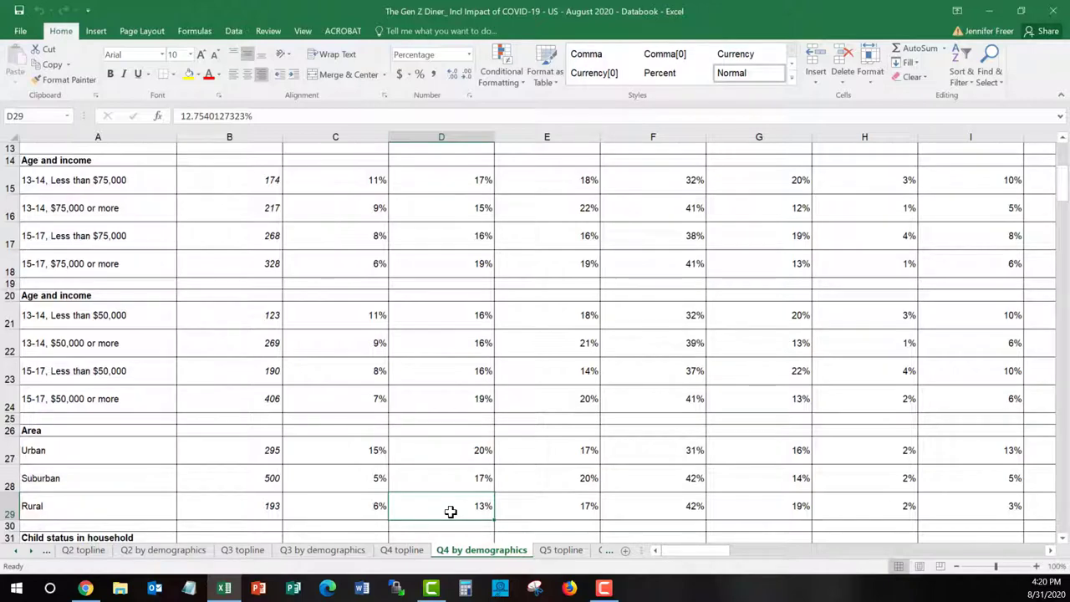
{"action": "scroll", "coordinate": [471, 395], "scroll_direction": "up", "scroll_amount": 4}
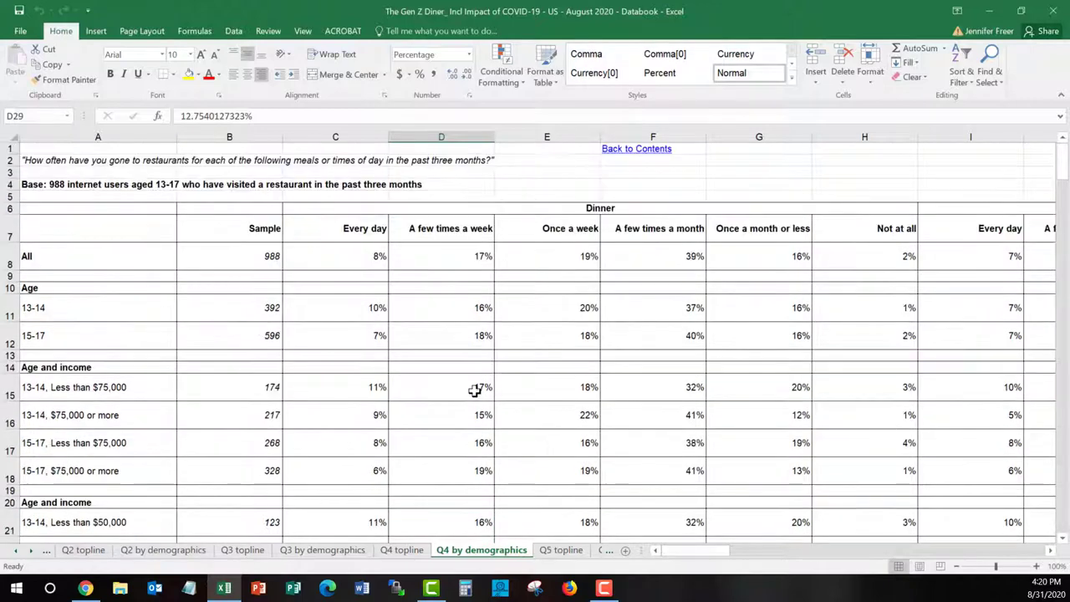
{"action": "left_click_drag", "start_coordinate": [692, 550], "coordinate": [645, 545]}
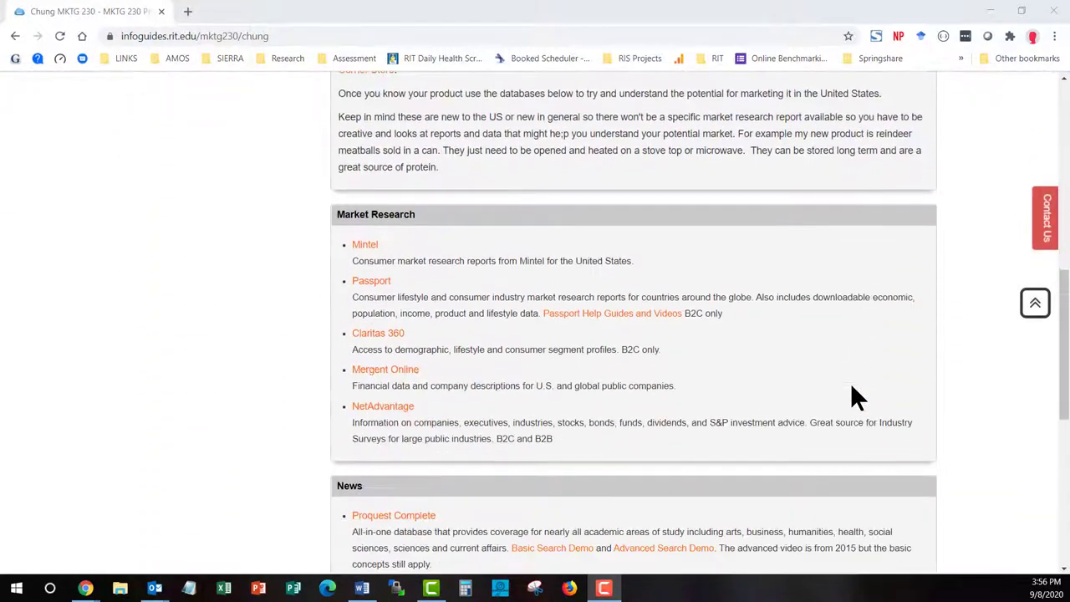
{"action": "scroll", "coordinate": [855, 393], "scroll_direction": "down", "scroll_amount": 1}
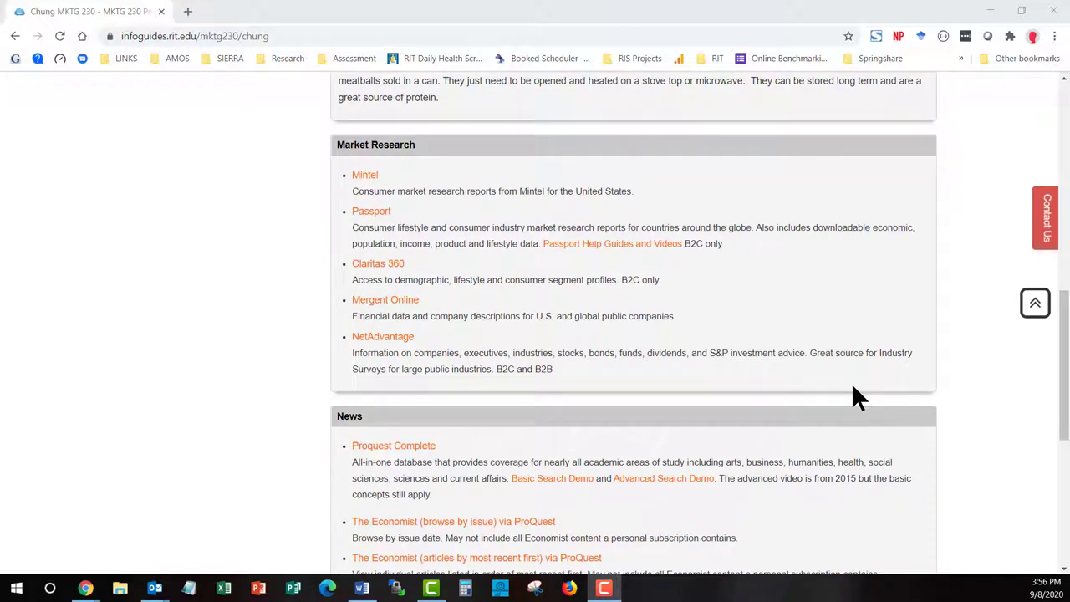
Open Euromonitor Passport in a new tab from the guide's Market Research box
{"action": "left_click", "coordinate": [385, 215]}
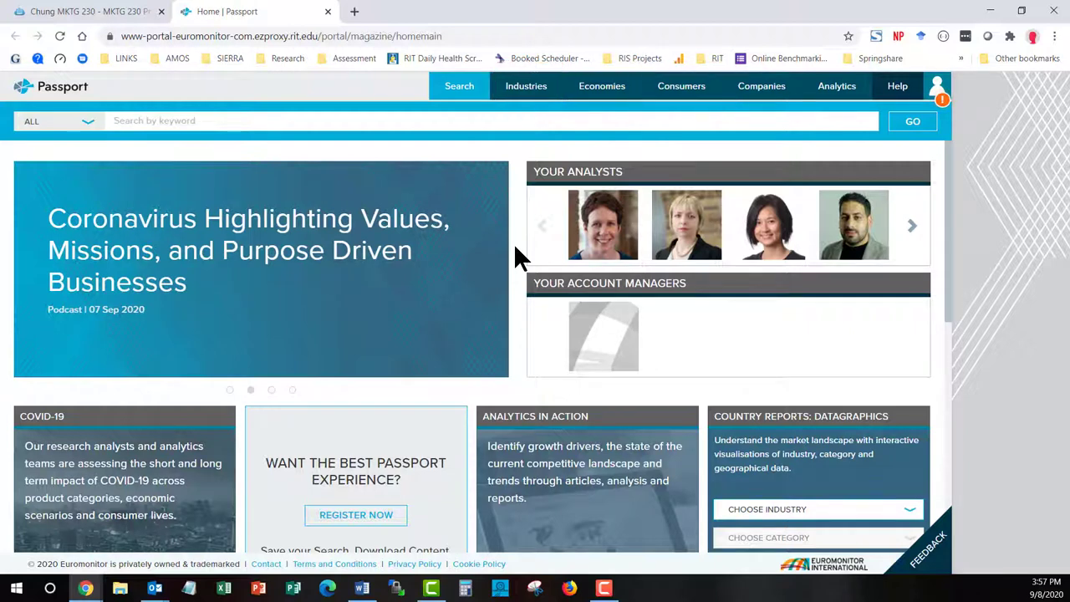
Show Passport's Industries menu with its Consumer Products, Services and Supply categories
{"action": "left_click", "coordinate": [544, 90]}
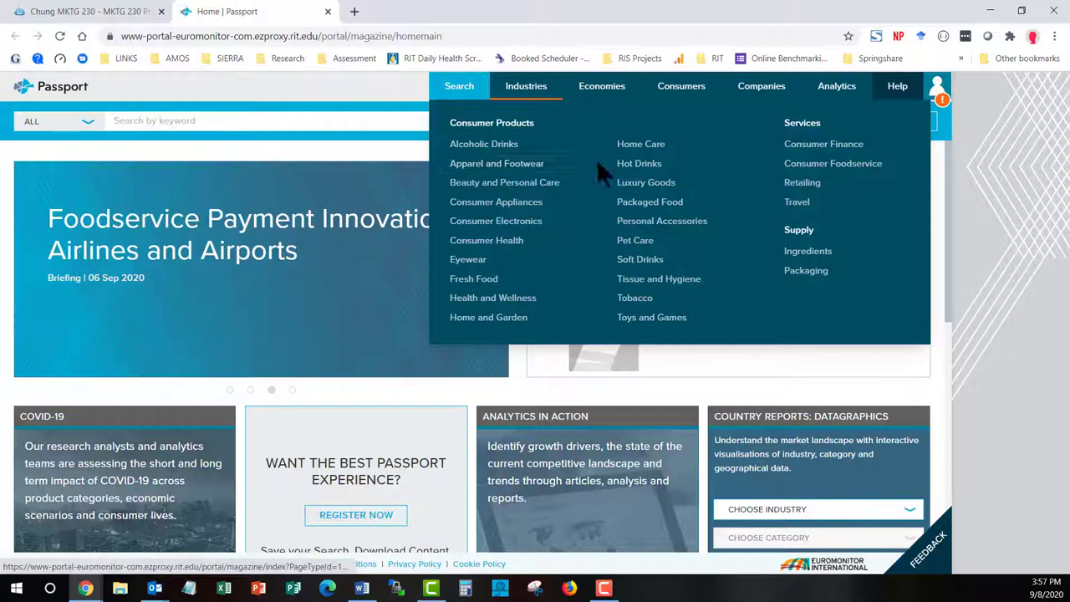
Go to the Hot Drinks industry page and choose Coffee as the country report category
{"action": "left_click", "coordinate": [661, 176]}
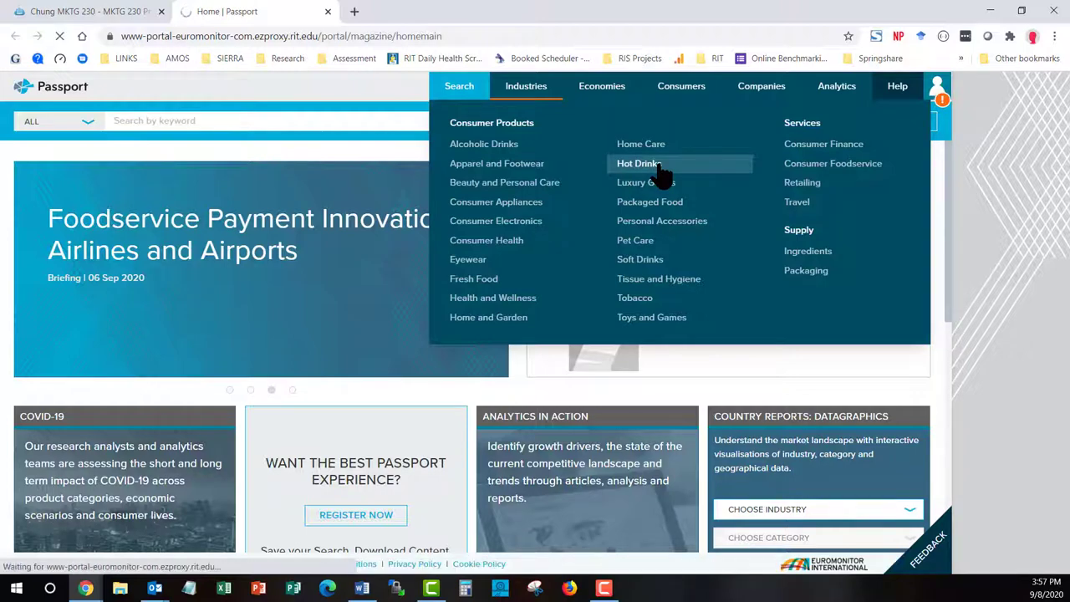
{"action": "scroll", "coordinate": [511, 272], "scroll_direction": "down", "scroll_amount": 2}
{"action": "scroll", "coordinate": [511, 265], "scroll_direction": "down", "scroll_amount": 5}
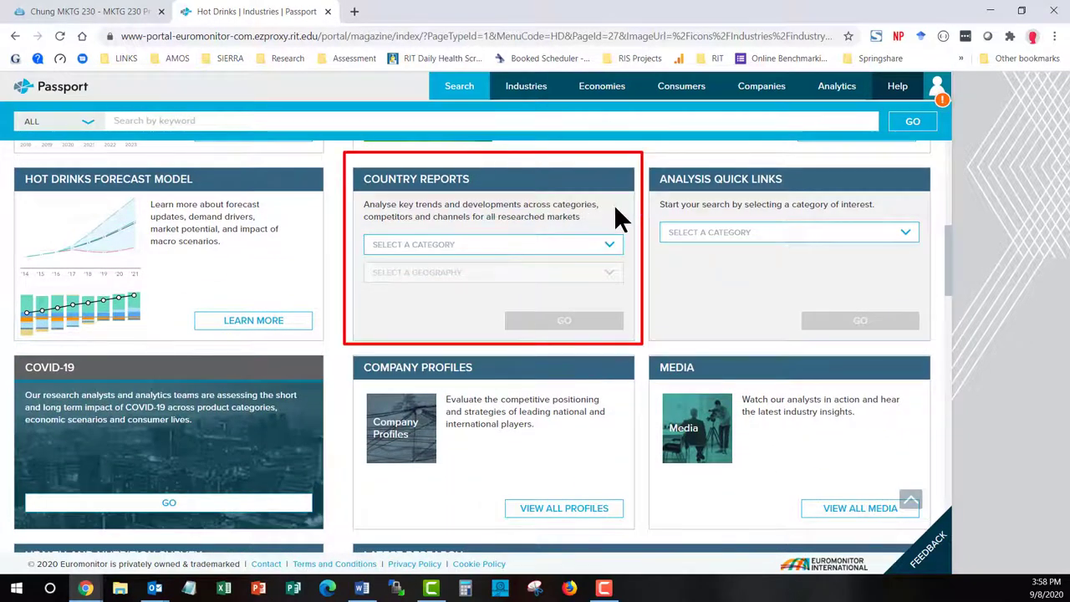
{"action": "left_click", "coordinate": [610, 244]}
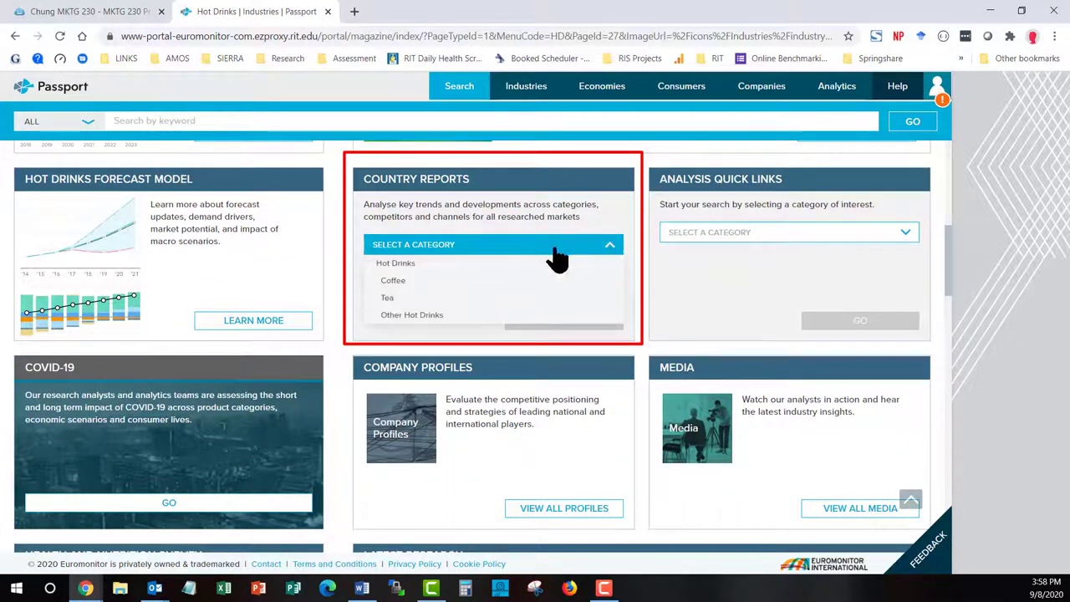
{"action": "left_click", "coordinate": [428, 283]}
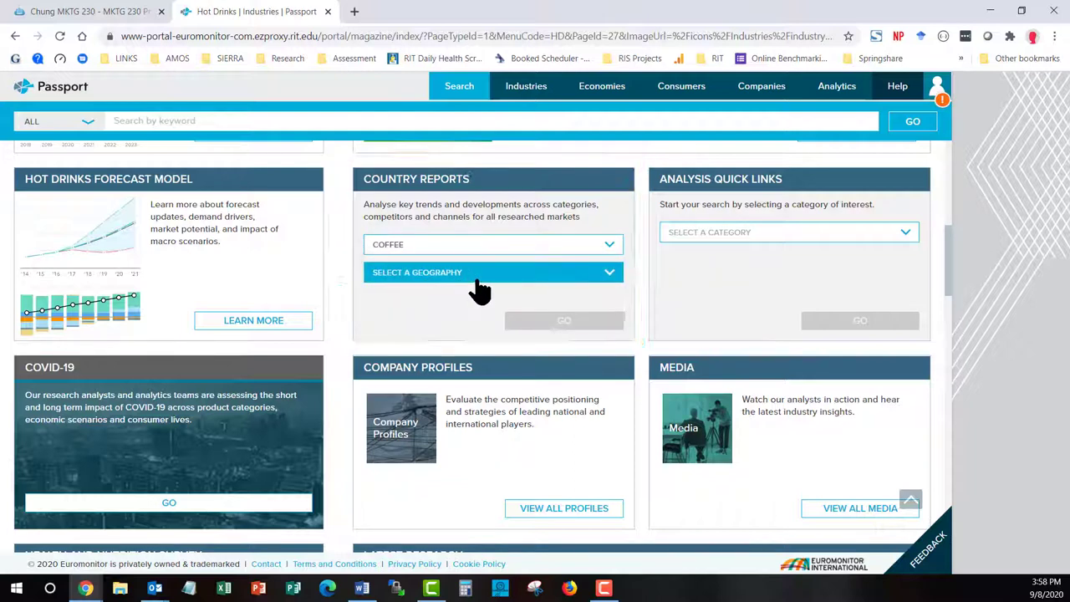
Set the report geography to USA and submit the Coffee country report search
{"action": "left_click", "coordinate": [616, 281]}
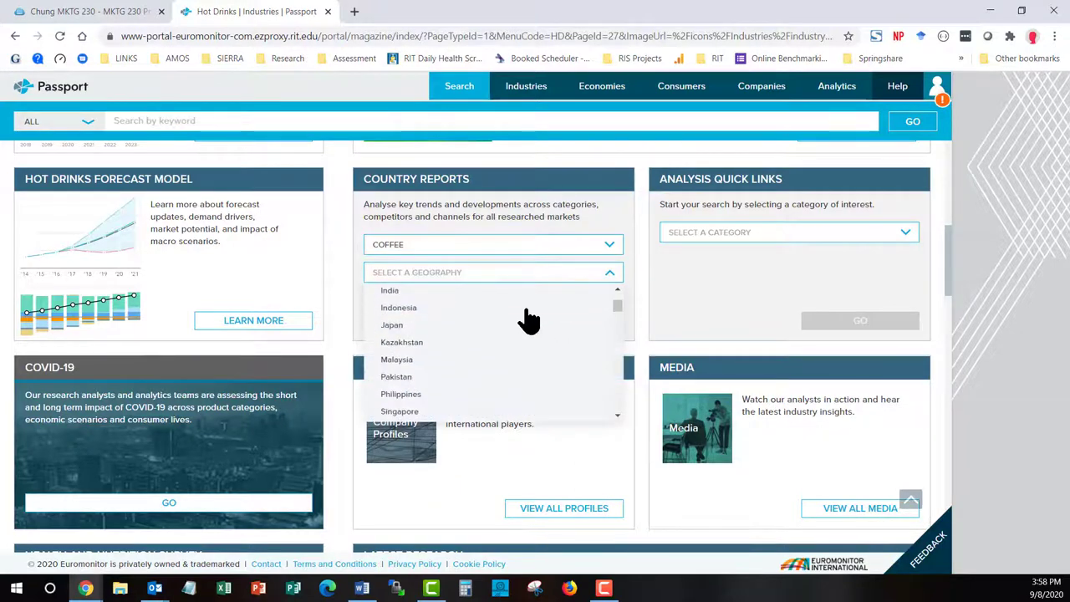
{"action": "scroll", "coordinate": [528, 321], "scroll_direction": "down", "scroll_amount": 5}
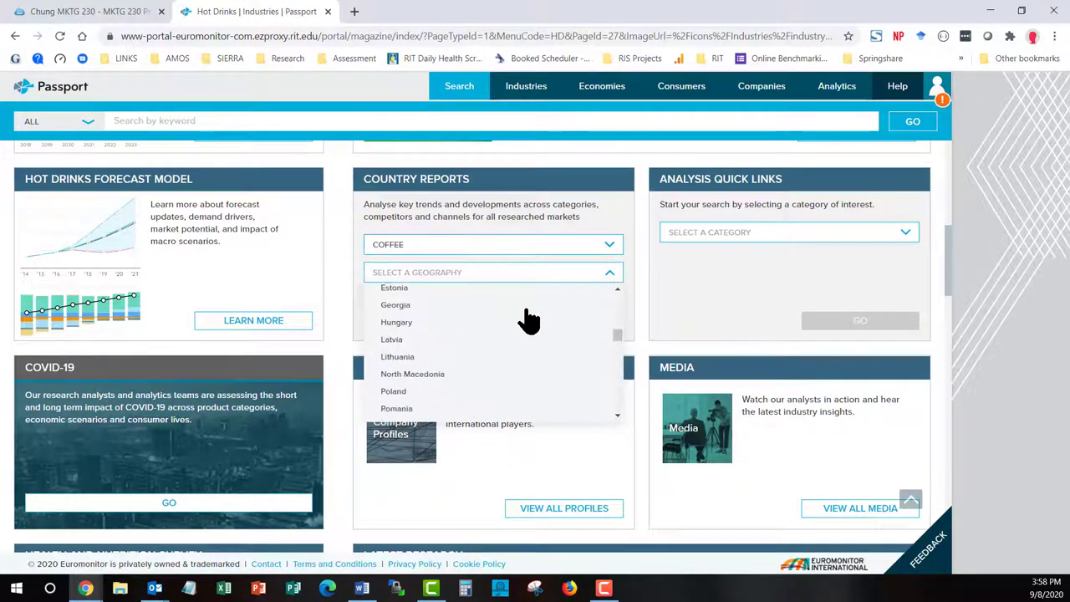
{"action": "scroll", "coordinate": [529, 320], "scroll_direction": "down", "scroll_amount": 10}
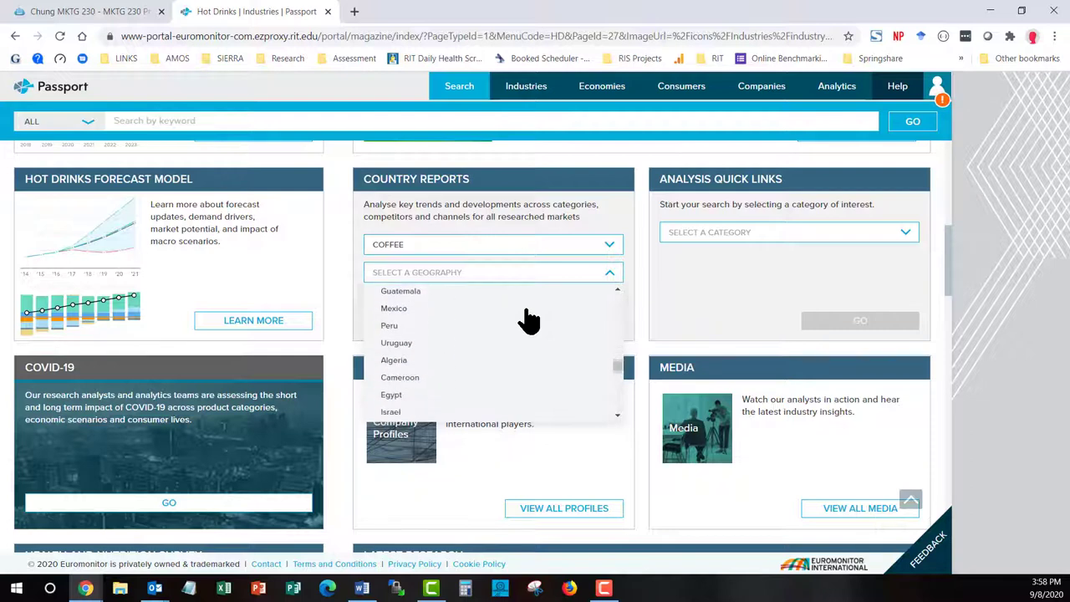
{"action": "scroll", "coordinate": [528, 320], "scroll_direction": "down", "scroll_amount": 10}
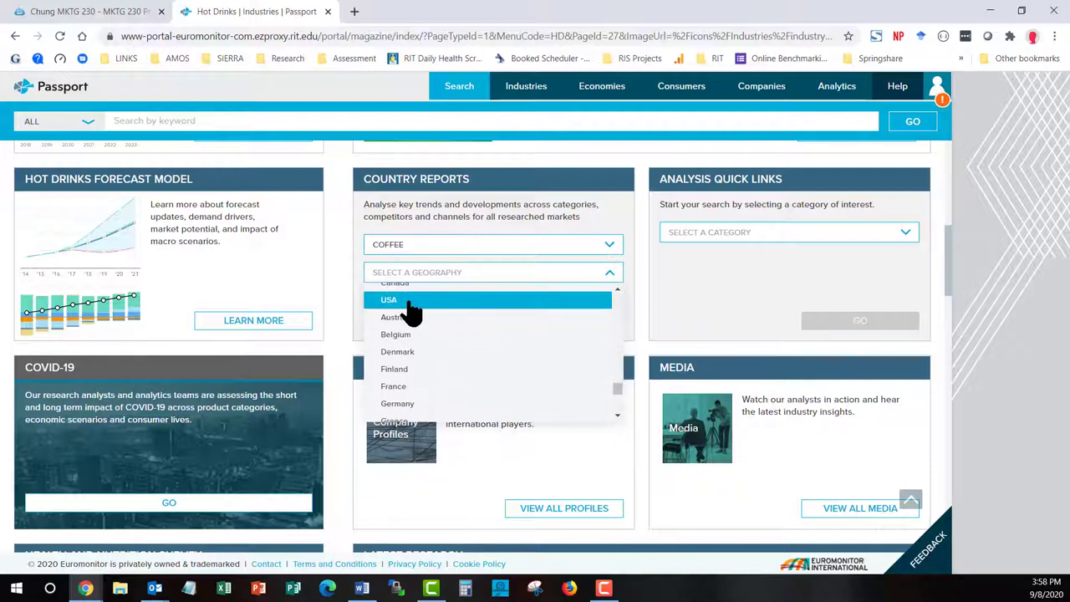
{"action": "left_click", "coordinate": [411, 303]}
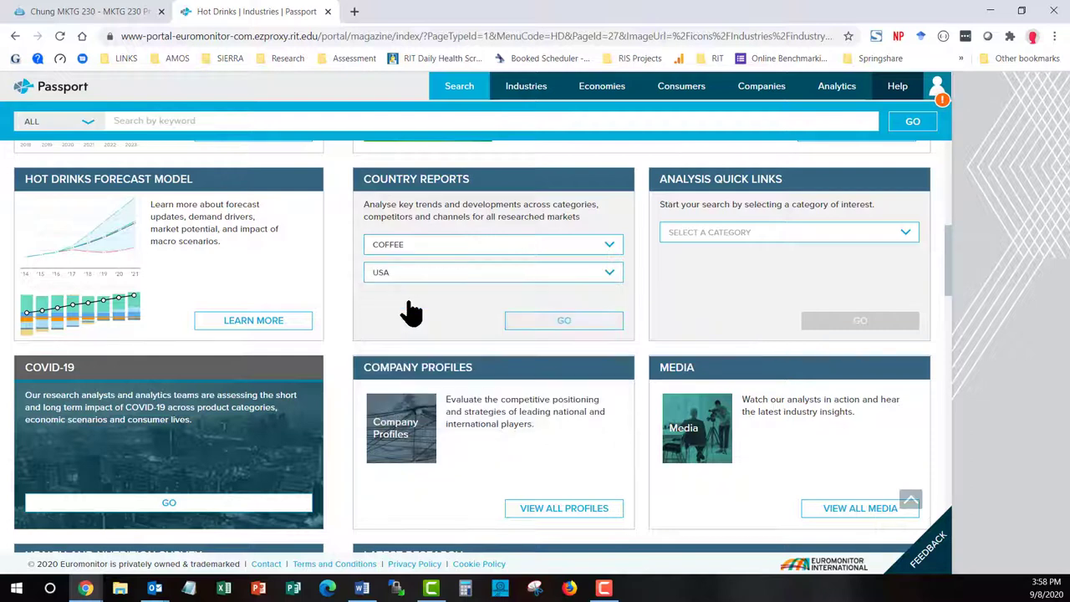
{"action": "left_click", "coordinate": [575, 322]}
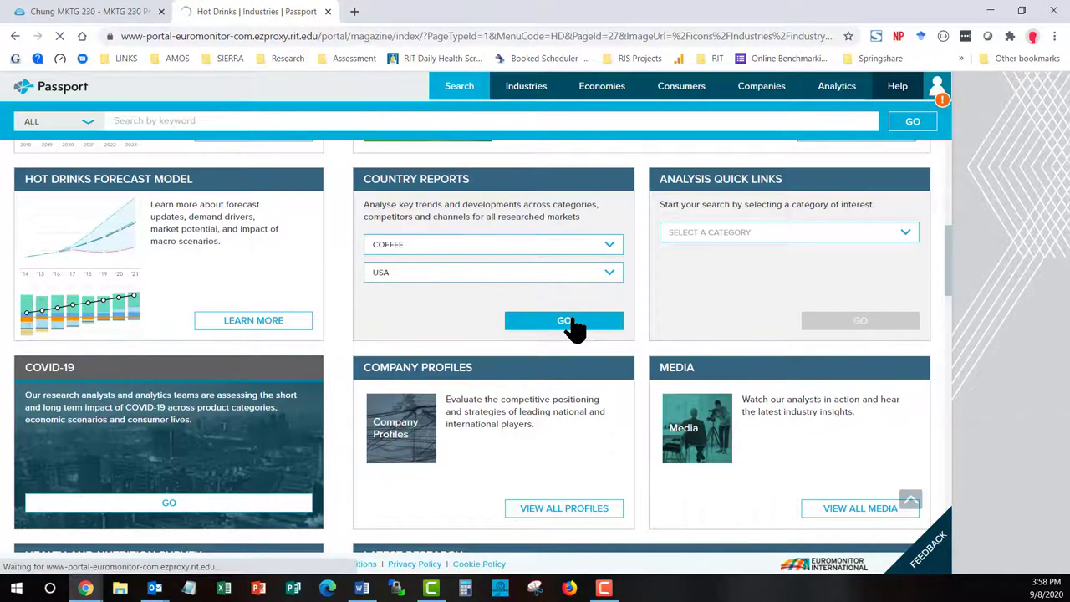
Download the Coffee in the US report as a PDF from its Download tab
{"action": "scroll", "coordinate": [453, 355], "scroll_direction": "down", "scroll_amount": 1}
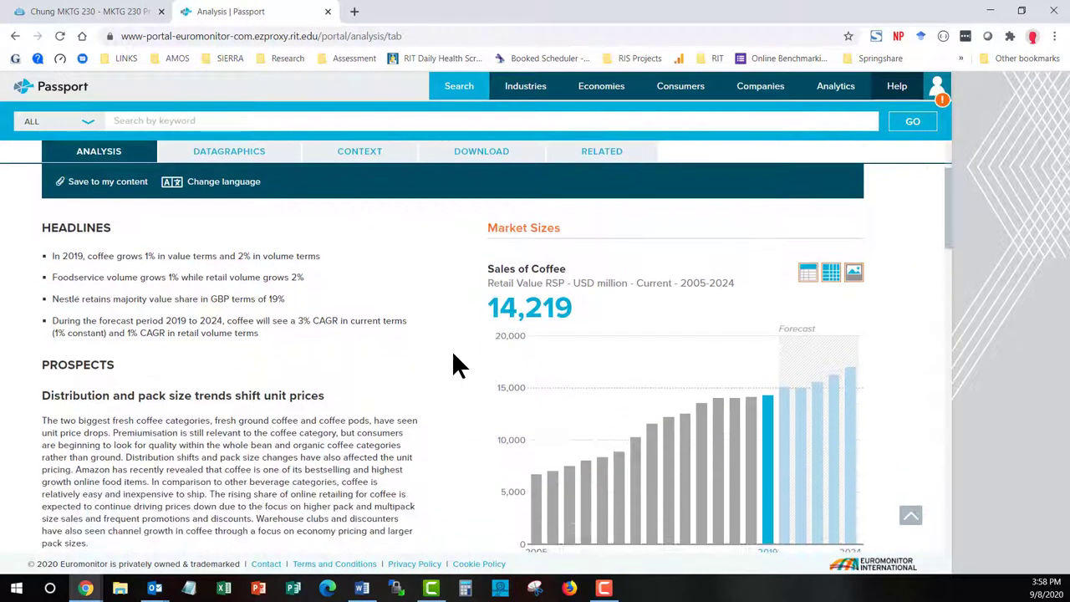
{"action": "scroll", "coordinate": [453, 356], "scroll_direction": "up", "scroll_amount": 1}
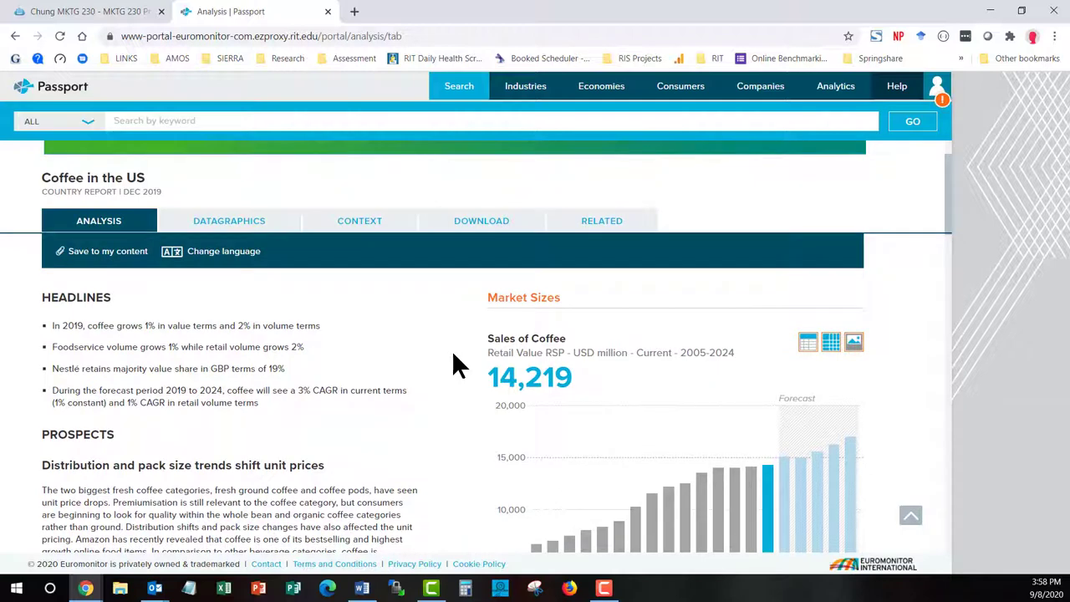
{"action": "scroll", "coordinate": [451, 364], "scroll_direction": "down", "scroll_amount": 1}
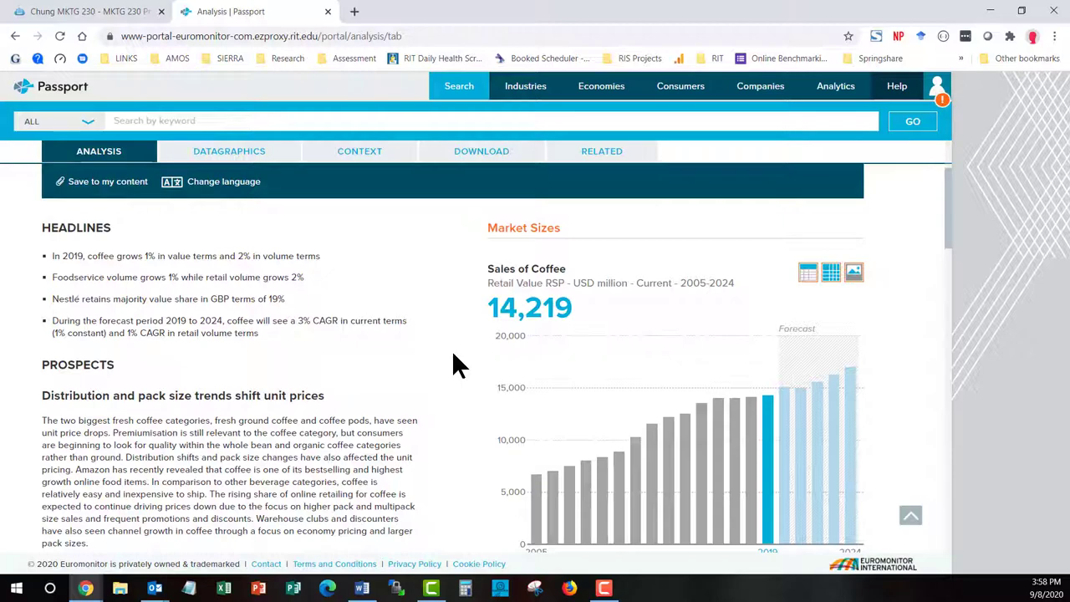
{"action": "scroll", "coordinate": [453, 354], "scroll_direction": "down", "scroll_amount": 5}
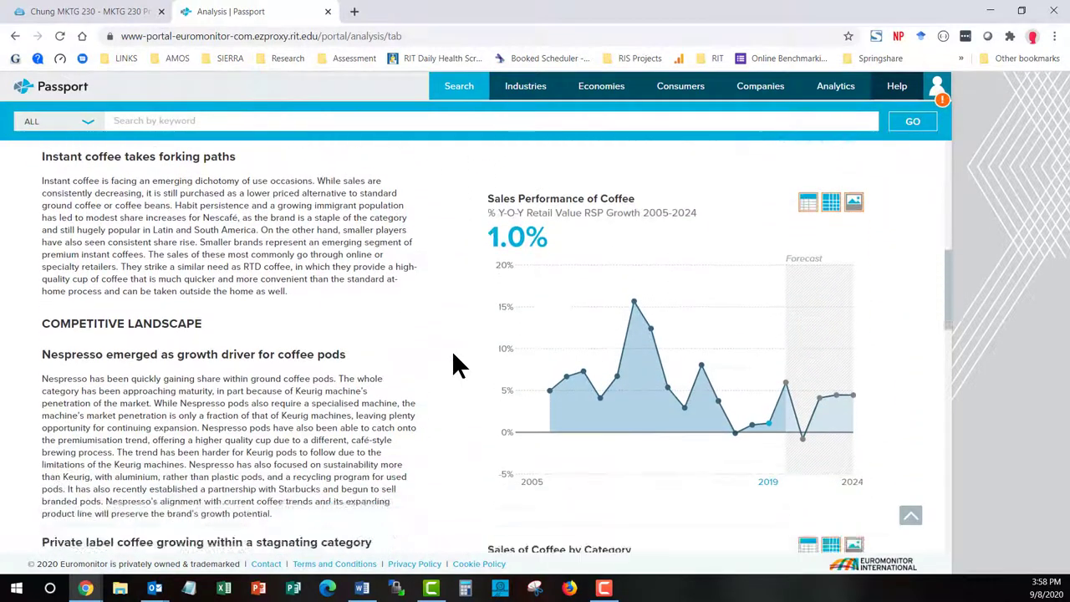
{"action": "scroll", "coordinate": [453, 354], "scroll_direction": "down", "scroll_amount": 4}
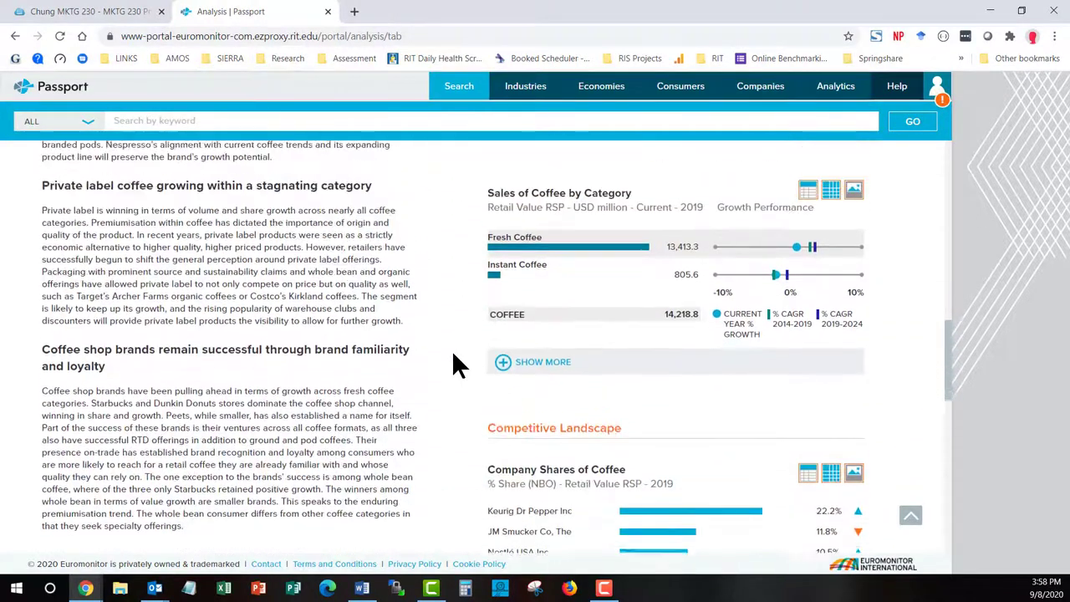
{"action": "scroll", "coordinate": [453, 355], "scroll_direction": "up", "scroll_amount": 10}
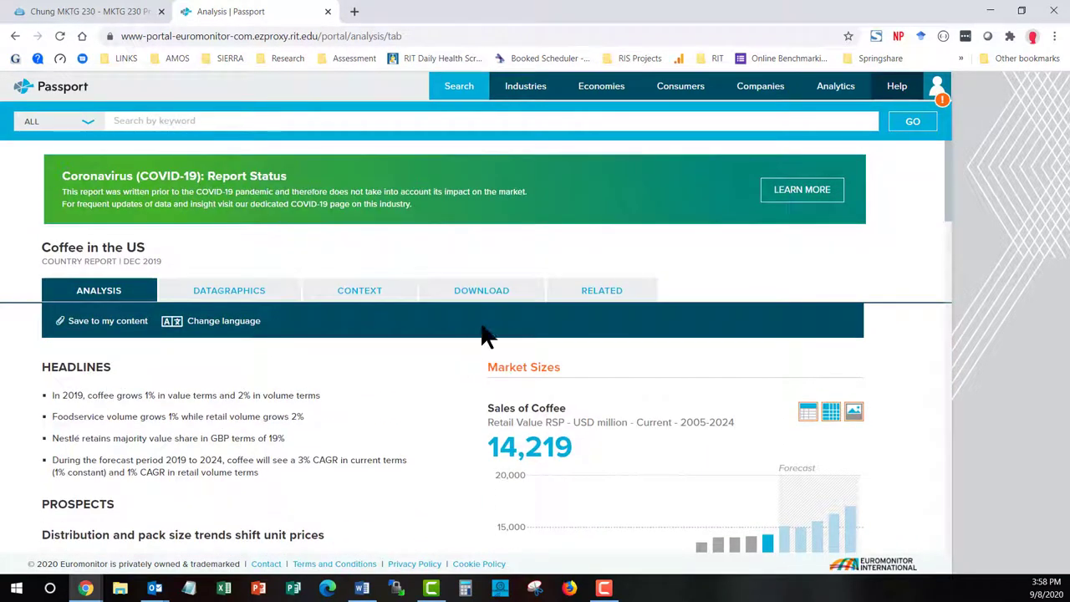
{"action": "left_click", "coordinate": [504, 299]}
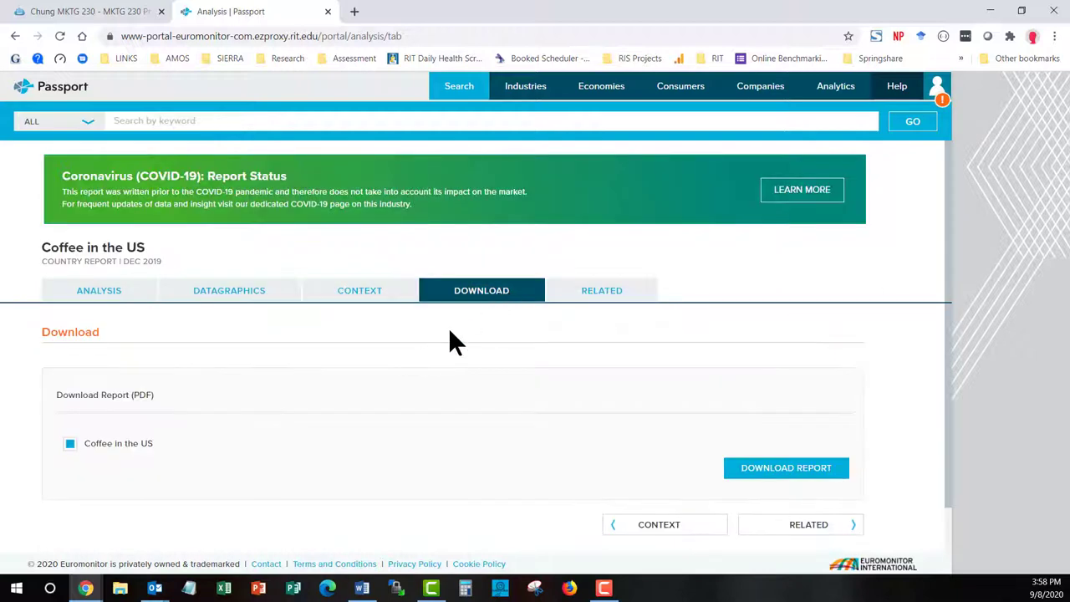
{"action": "left_click", "coordinate": [768, 470]}
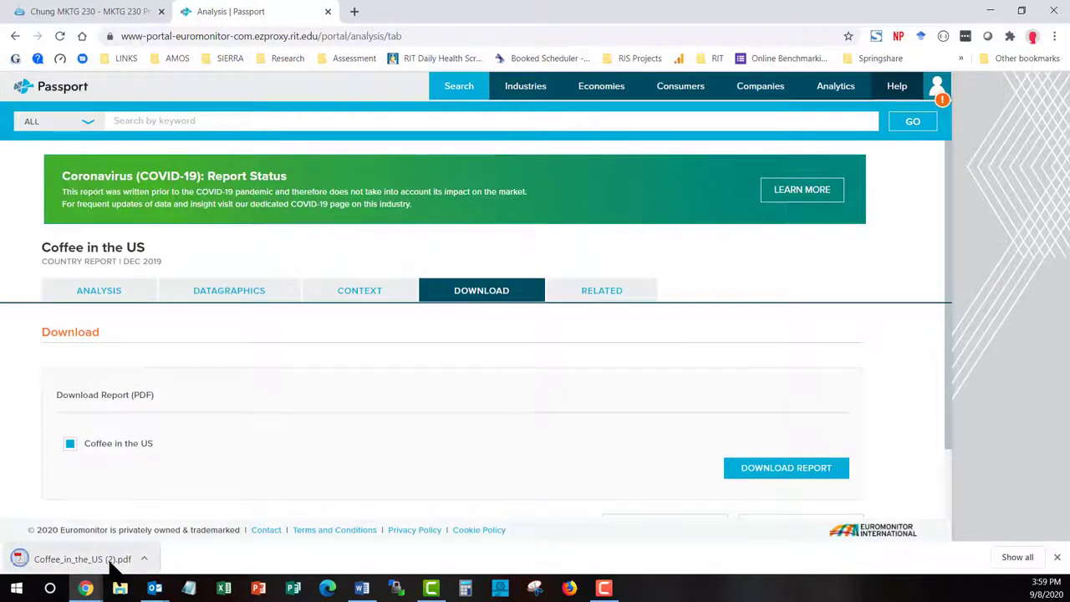
View the Coffee in the US PDF's contents list, then show the report's Context tab in Passport
{"action": "left_click", "coordinate": [110, 560]}
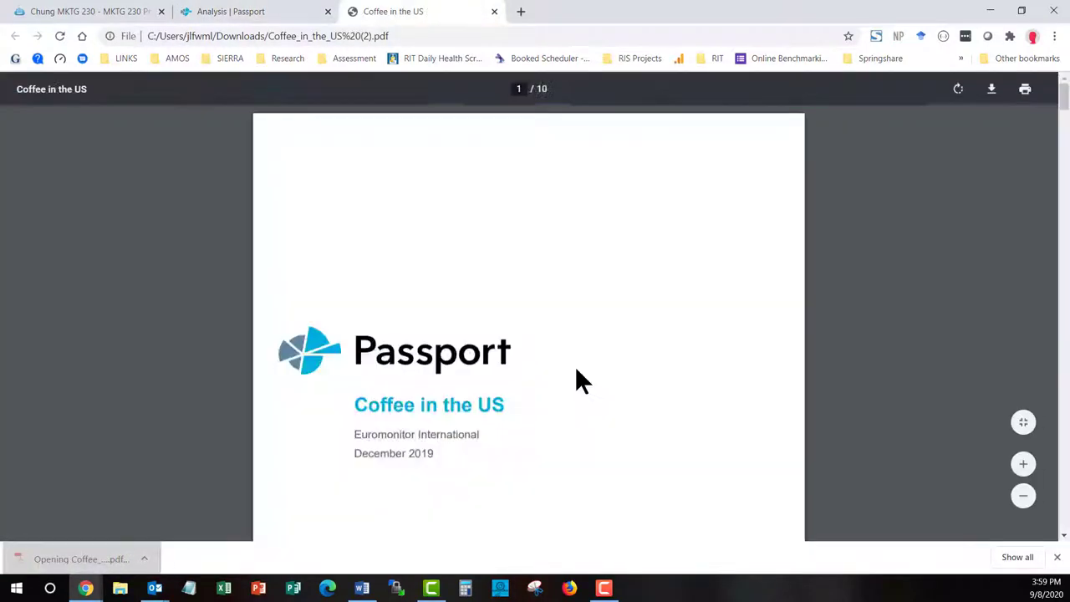
{"action": "scroll", "coordinate": [577, 370], "scroll_direction": "down", "scroll_amount": 8}
{"action": "scroll", "coordinate": [576, 368], "scroll_direction": "down", "scroll_amount": 2}
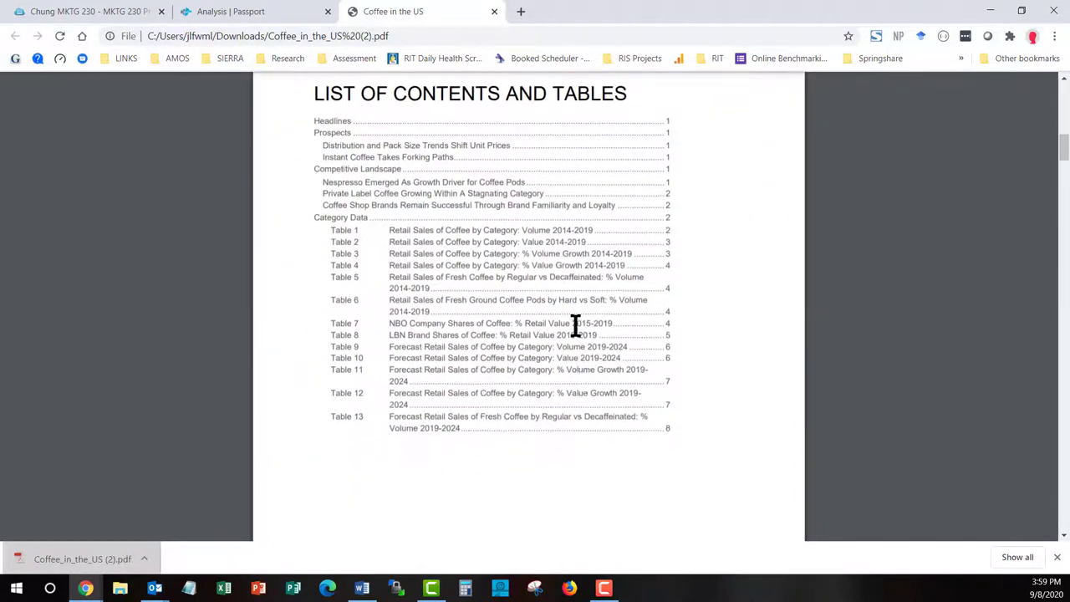
{"action": "left_click", "coordinate": [278, 11]}
{"action": "left_click", "coordinate": [362, 293]}
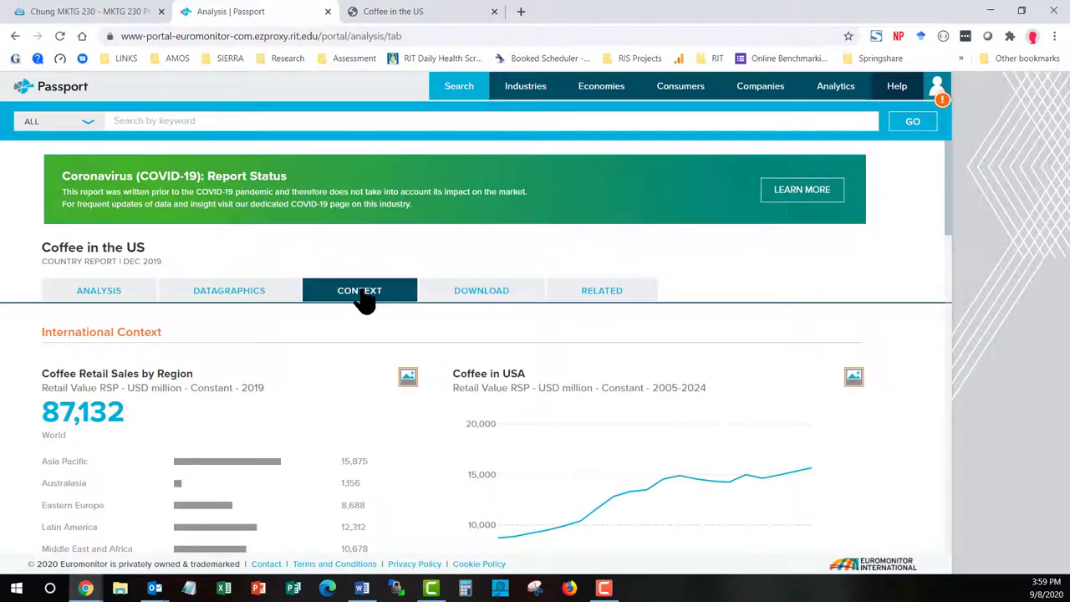
Scan the Coffee in the US international context charts, then return to the Analysis tab's Headlines
{"action": "scroll", "coordinate": [361, 291], "scroll_direction": "down", "scroll_amount": 3}
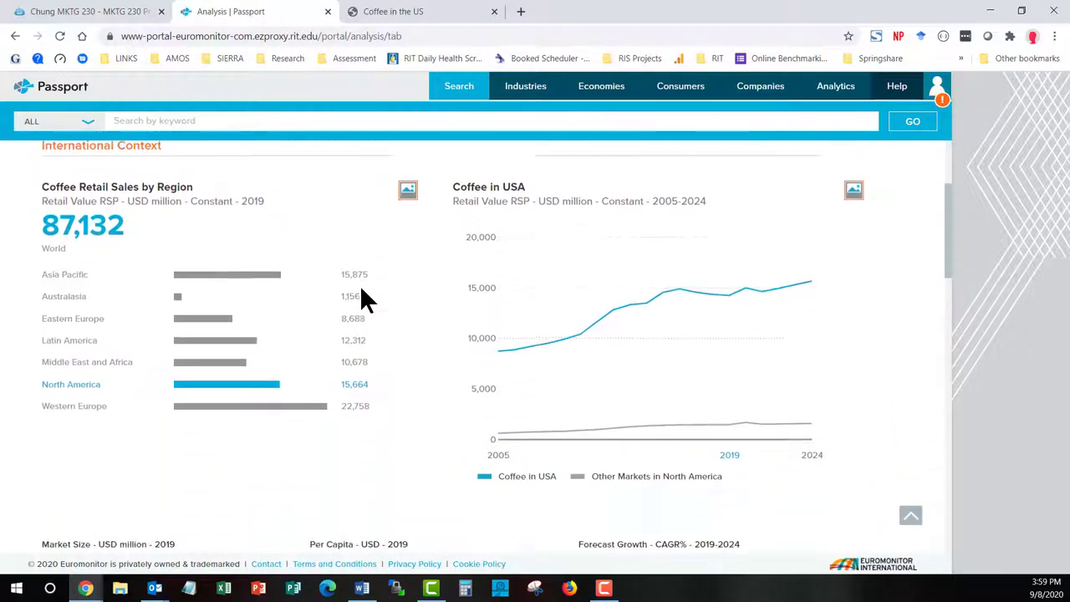
{"action": "scroll", "coordinate": [362, 291], "scroll_direction": "down", "scroll_amount": 6}
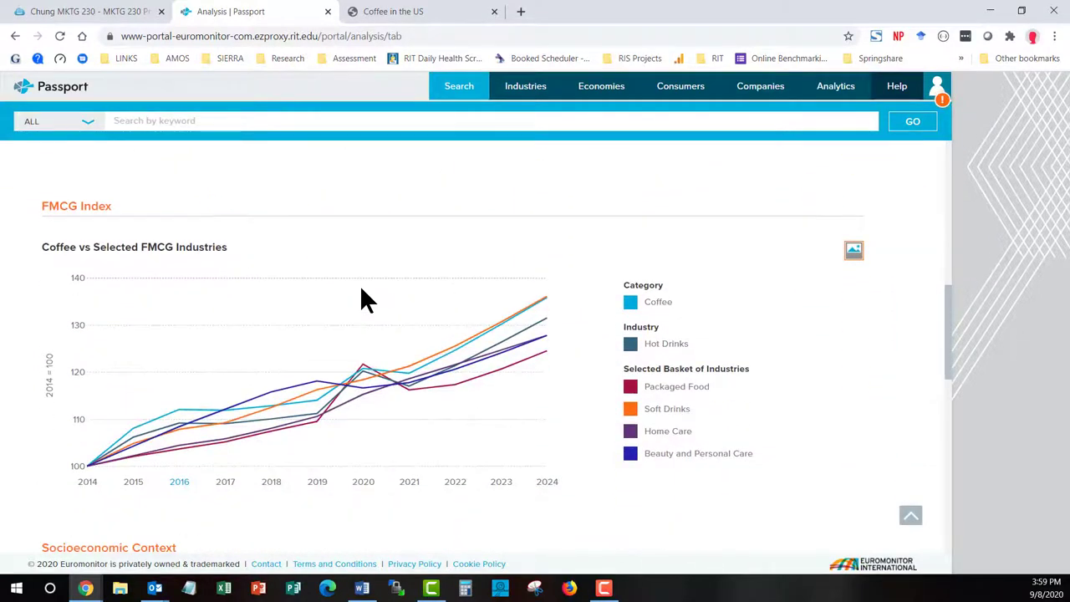
{"action": "scroll", "coordinate": [363, 293], "scroll_direction": "down", "scroll_amount": 6}
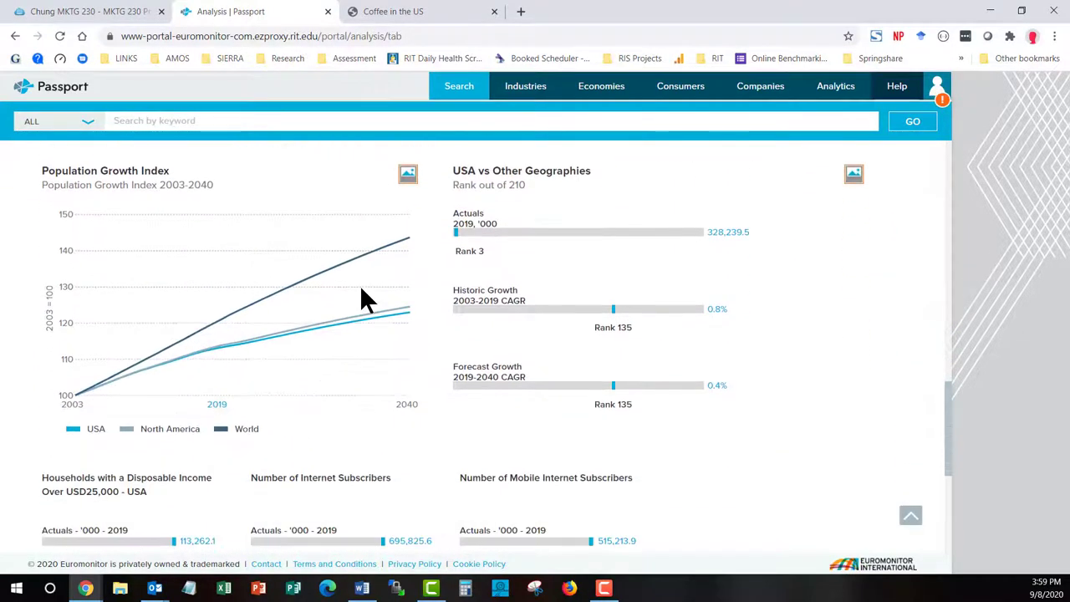
{"action": "scroll", "coordinate": [362, 291], "scroll_direction": "up", "scroll_amount": 15}
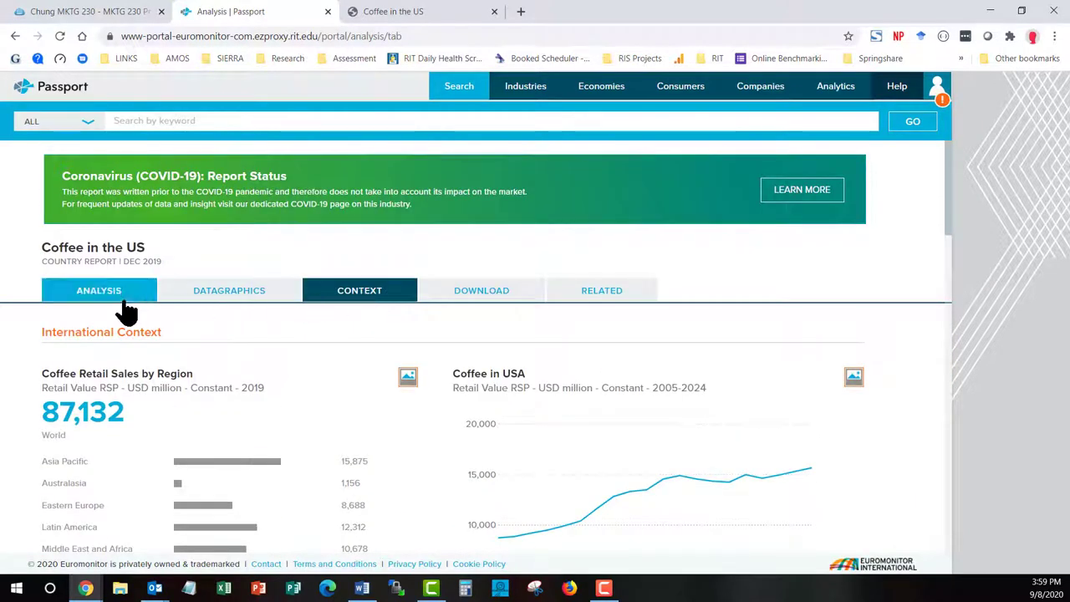
{"action": "left_click", "coordinate": [123, 293]}
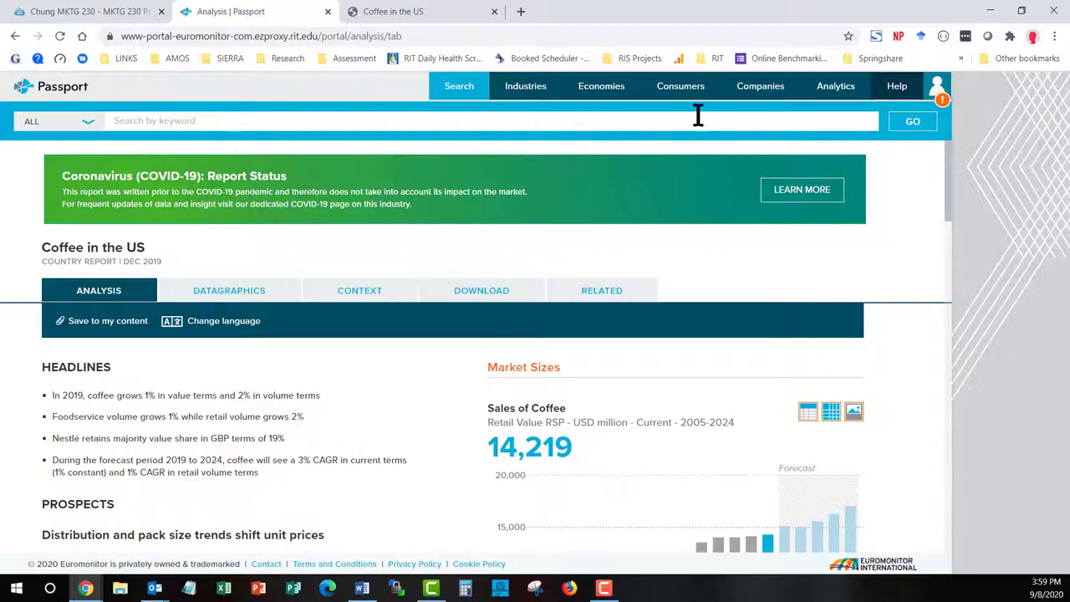
Go to the Lifestyles page from Passport's Consumers menu
{"action": "left_click", "coordinate": [682, 87]}
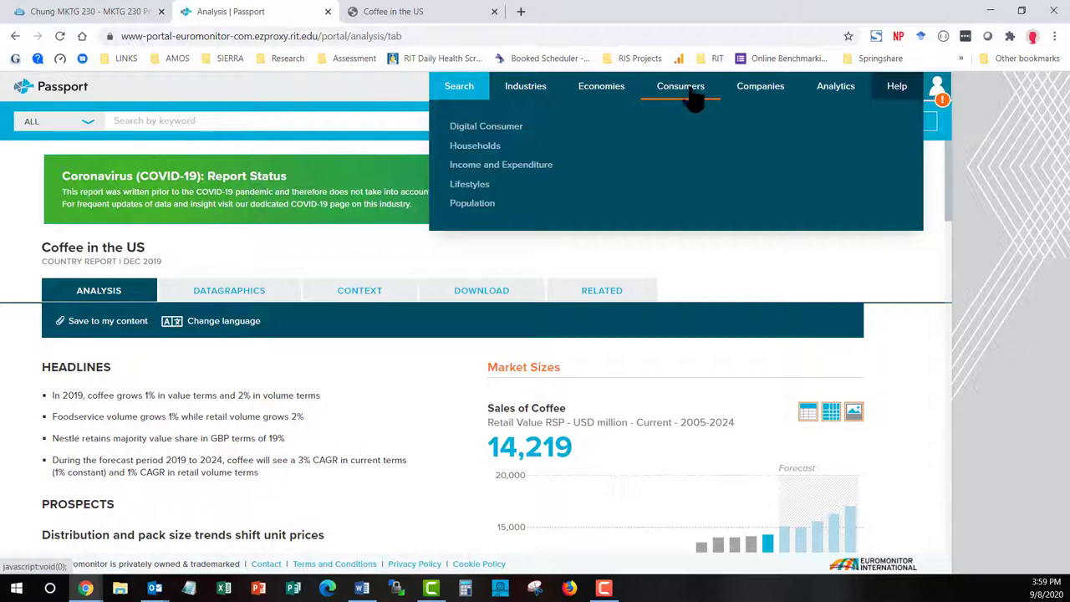
{"action": "left_click", "coordinate": [497, 189]}
{"action": "scroll", "coordinate": [500, 188], "scroll_direction": "down", "scroll_amount": 3}
{"action": "scroll", "coordinate": [500, 188], "scroll_direction": "down", "scroll_amount": 4}
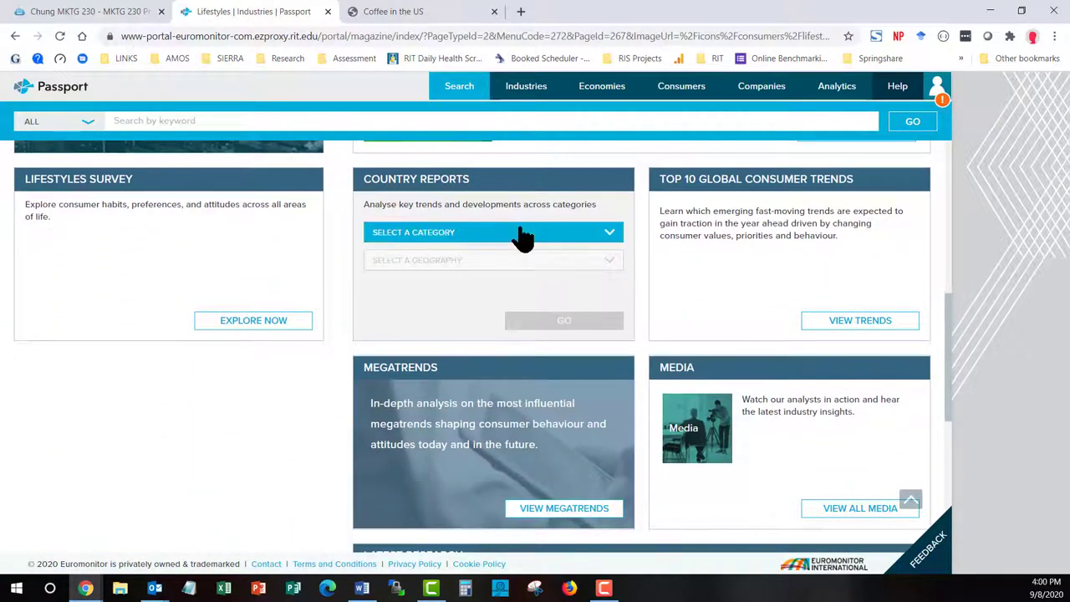
Choose Consumer Overview as the country report category and USA as the geography
{"action": "left_click", "coordinate": [521, 238]}
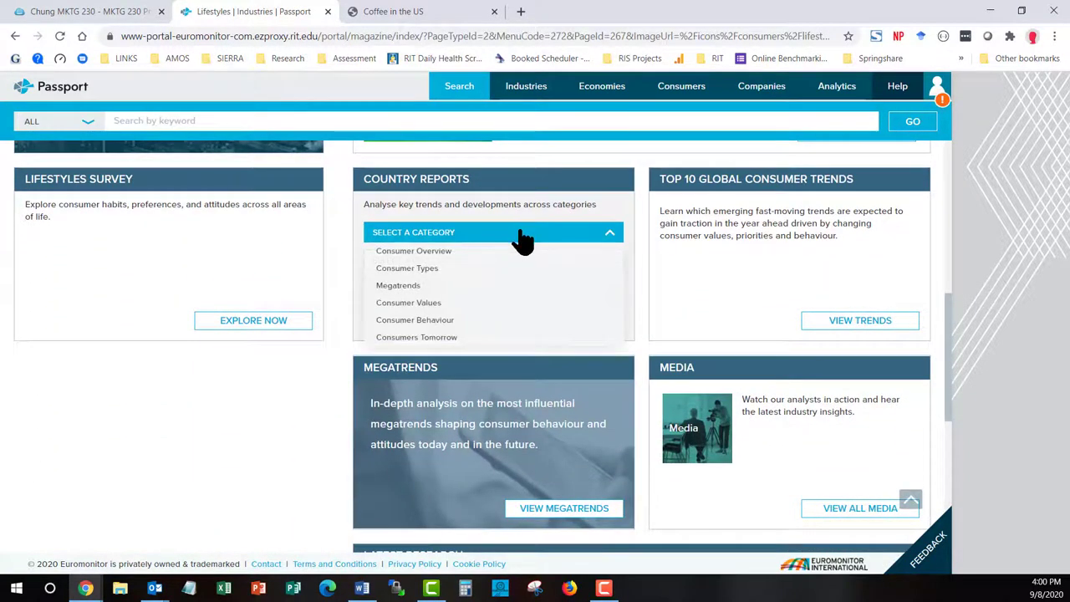
{"action": "left_click", "coordinate": [465, 254]}
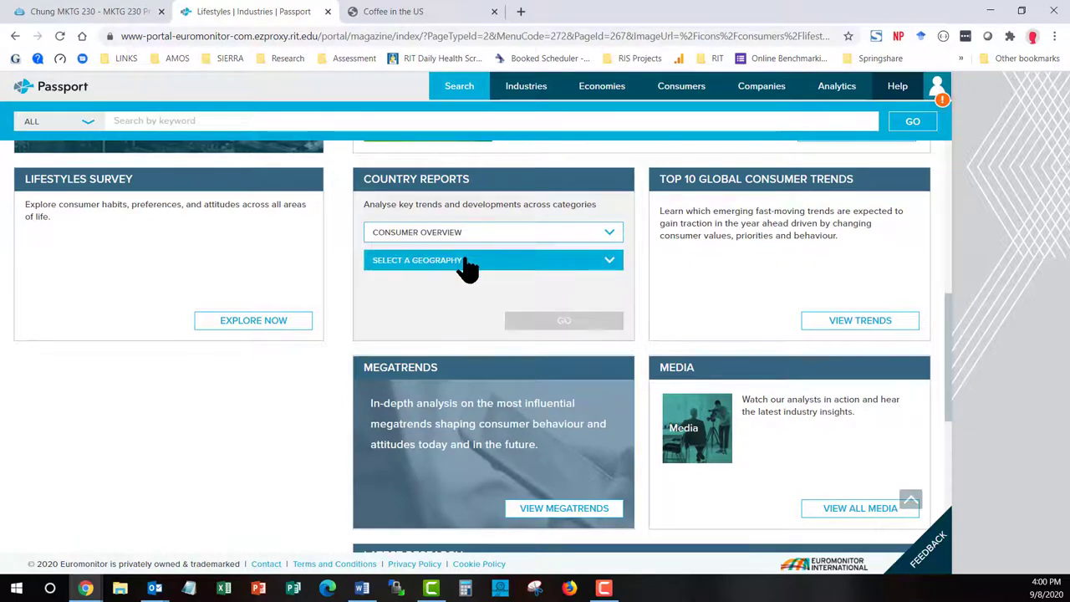
{"action": "left_click", "coordinate": [462, 265]}
{"action": "scroll", "coordinate": [458, 315], "scroll_direction": "down", "scroll_amount": 8}
{"action": "scroll", "coordinate": [459, 314], "scroll_direction": "down", "scroll_amount": 2}
{"action": "left_click", "coordinate": [393, 308]}
Open the Consumer Overview in the US report and show its PDF and Powerpoint download options
{"action": "left_click", "coordinate": [556, 326]}
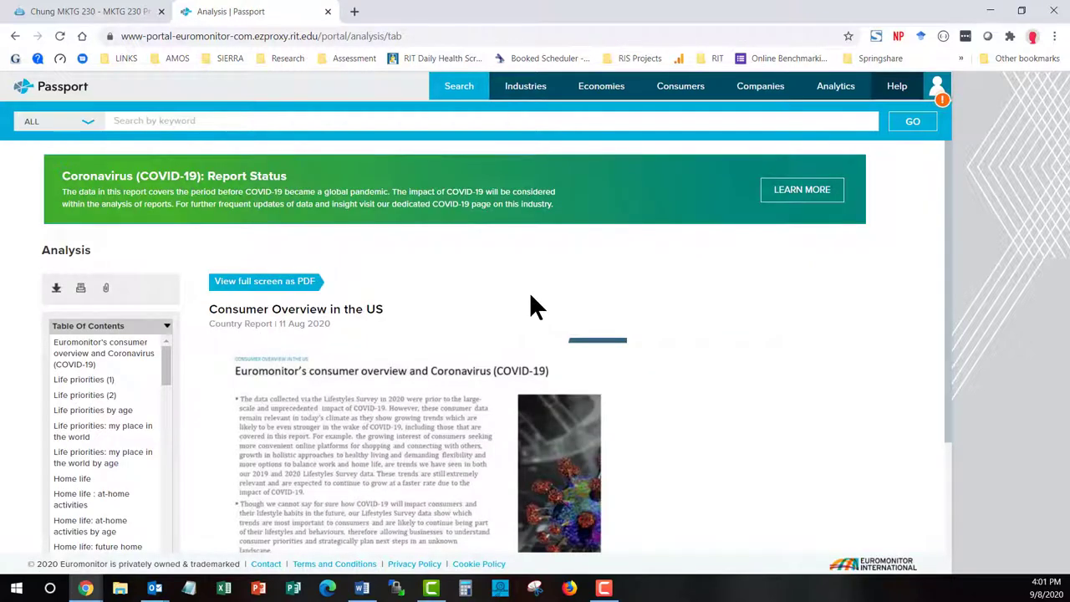
{"action": "scroll", "coordinate": [531, 295], "scroll_direction": "down", "scroll_amount": 1}
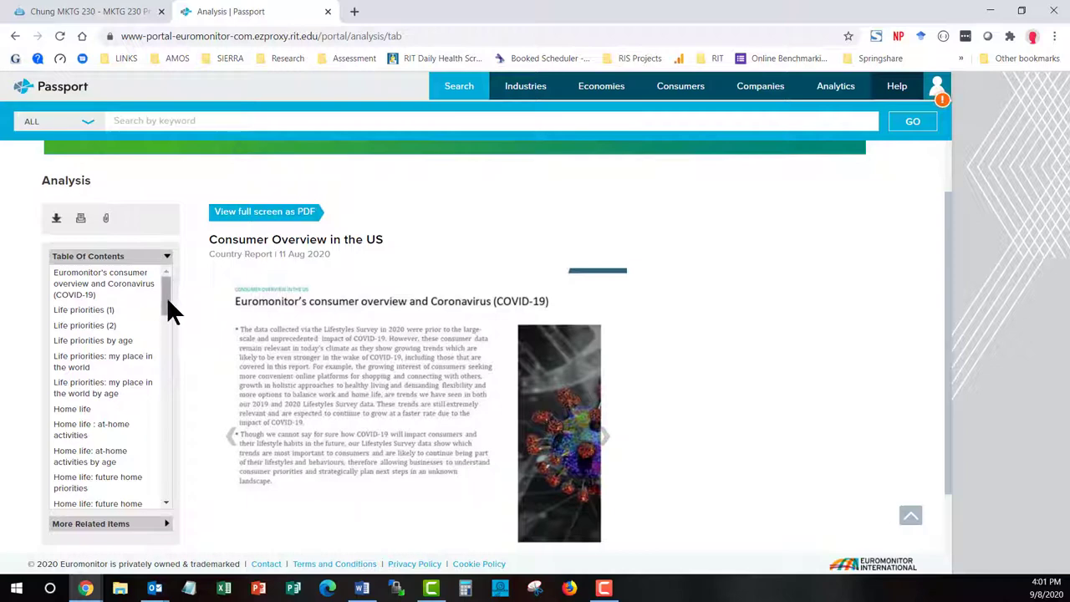
{"action": "mouse_move", "coordinate": [166, 297]}
{"action": "left_mouse_down"}
{"action": "mouse_move", "coordinate": [177, 486]}
{"action": "mouse_move", "coordinate": [183, 284]}
{"action": "left_mouse_up"}
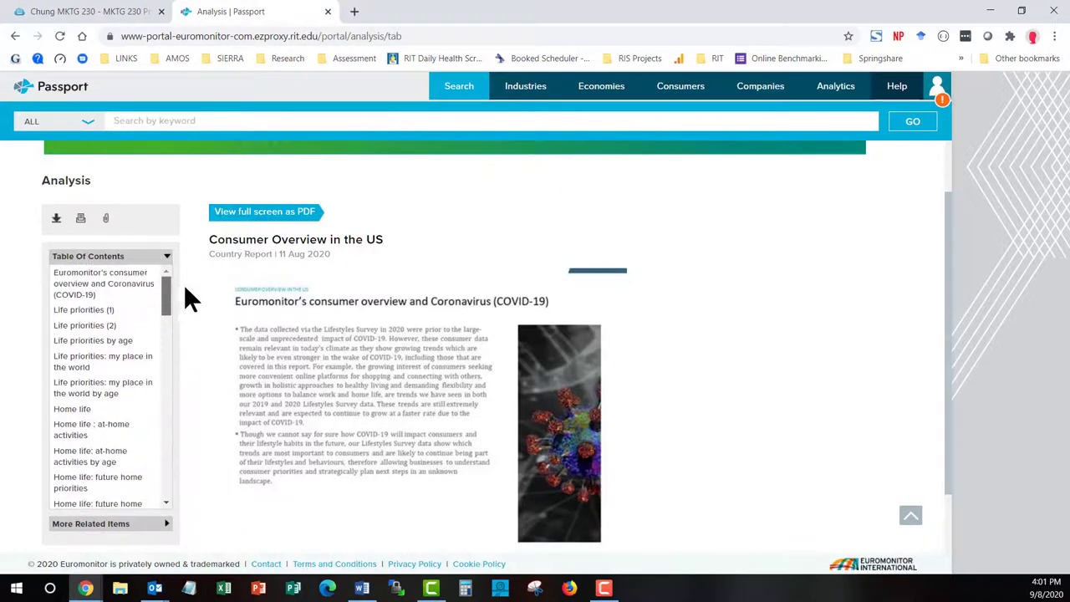
{"action": "left_click", "coordinate": [56, 218]}
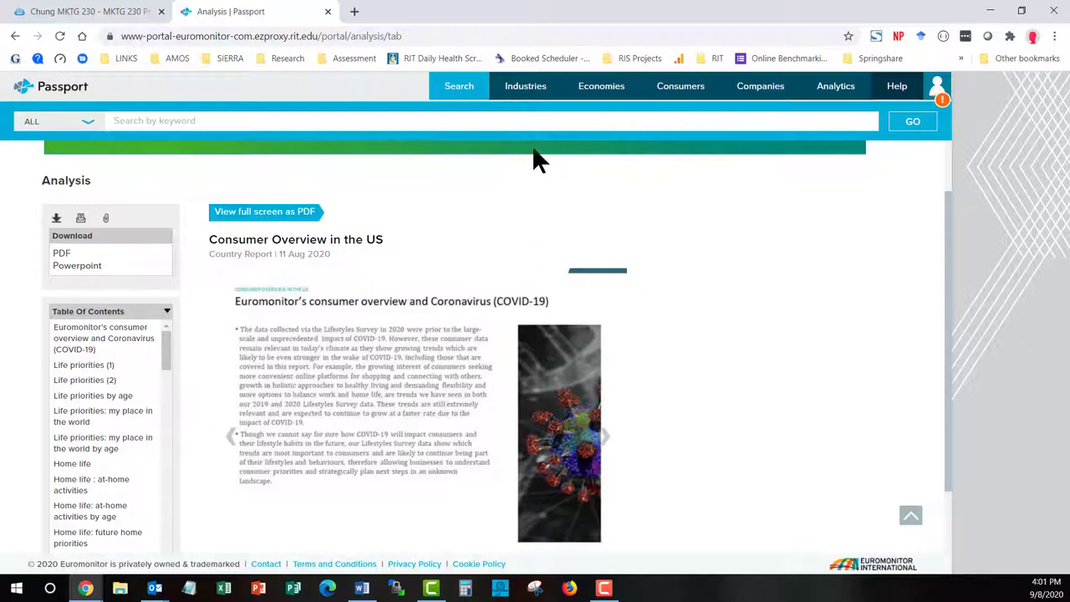
{"action": "mouse_move", "coordinate": [539, 96]}
{"action": "mouse_move", "coordinate": [693, 101]}
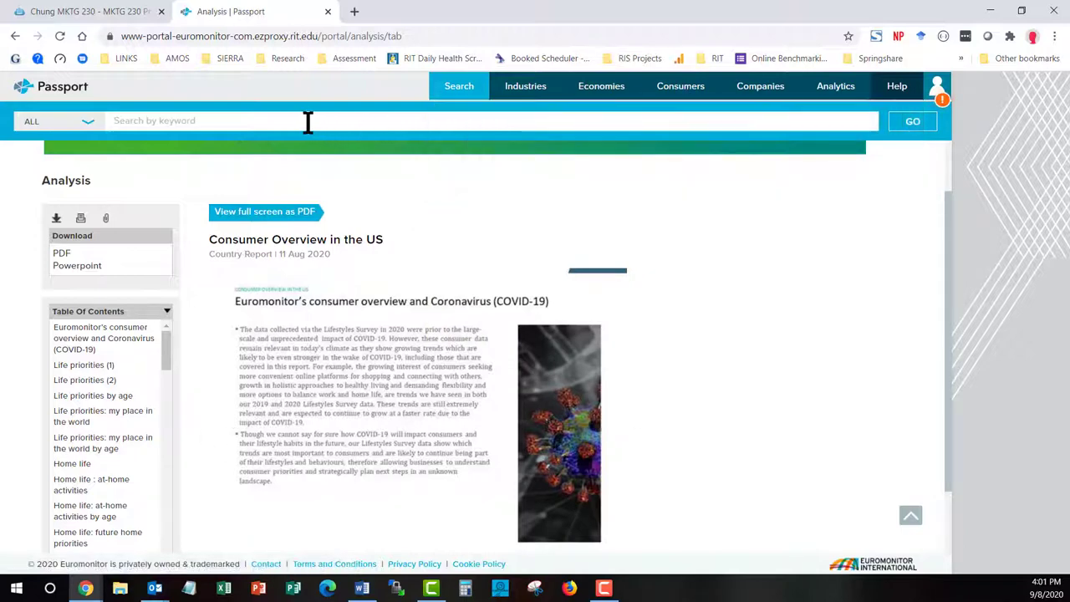
Set the Passport search scope to Analysis and enter 'energy in the us'
{"action": "left_click", "coordinate": [297, 122]}
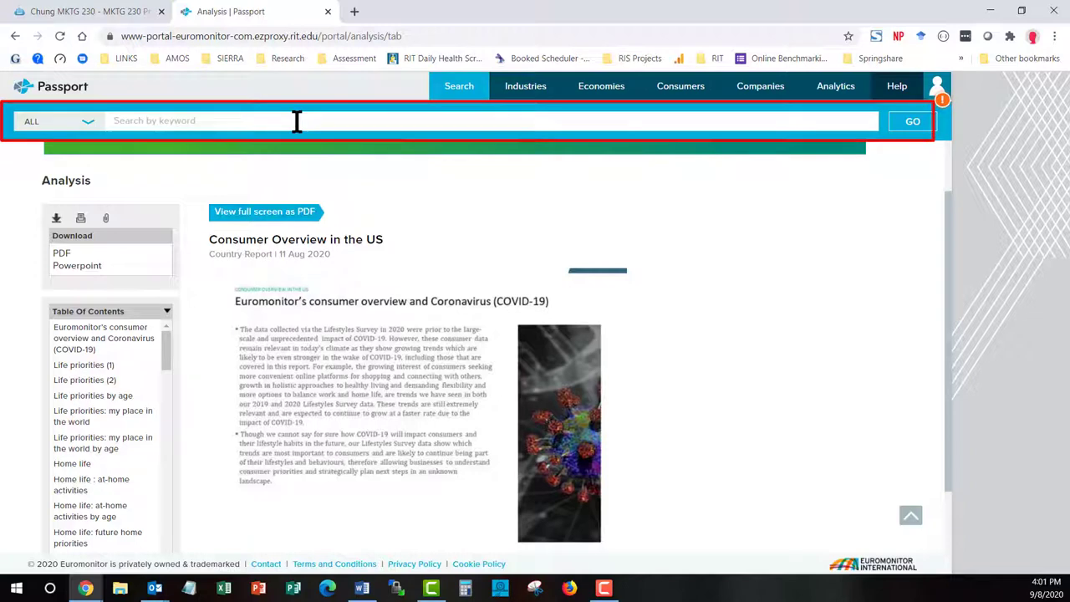
{"action": "left_click", "coordinate": [87, 125]}
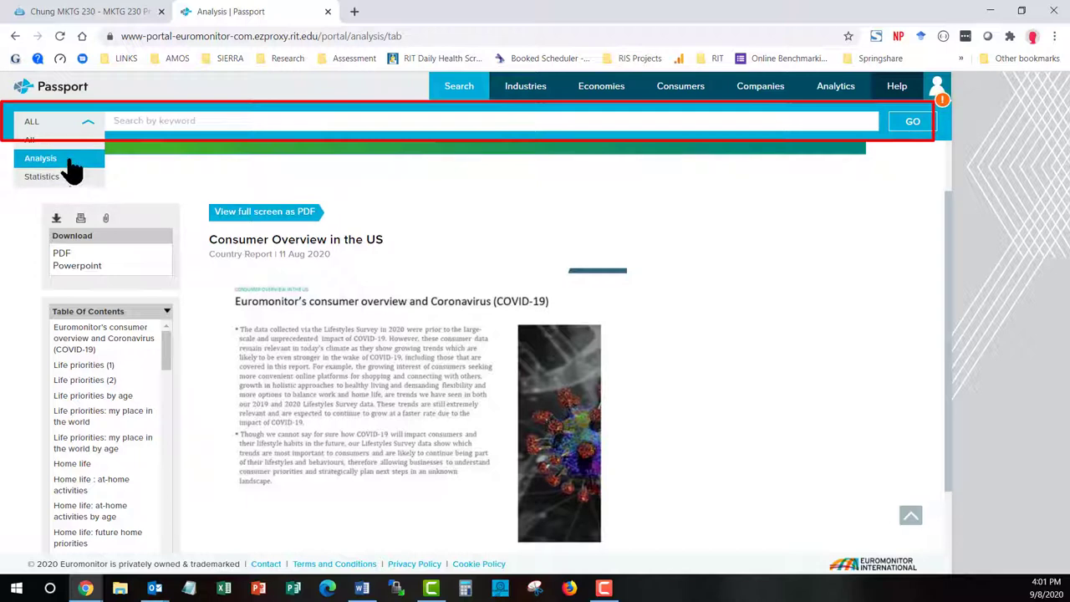
{"action": "left_click", "coordinate": [72, 170]}
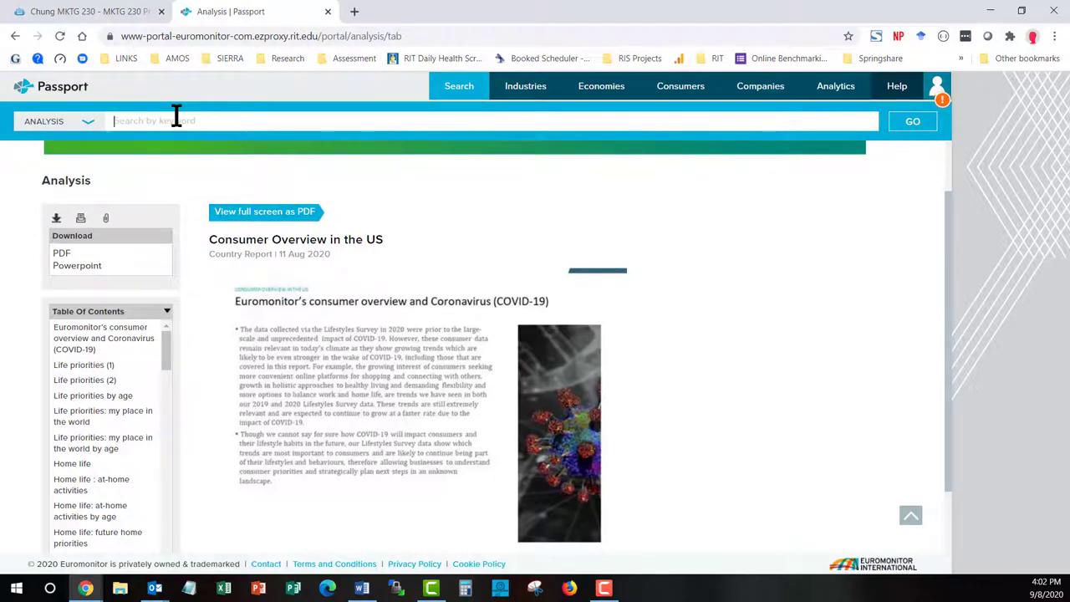
{"action": "type", "text": "energy"}
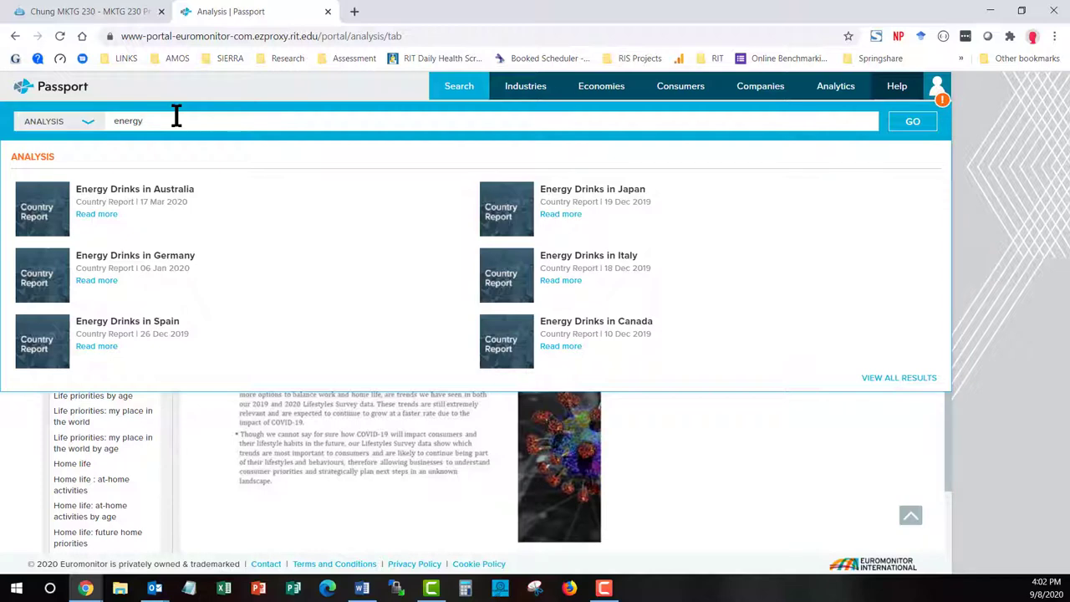
{"action": "type", "text": "in the"}
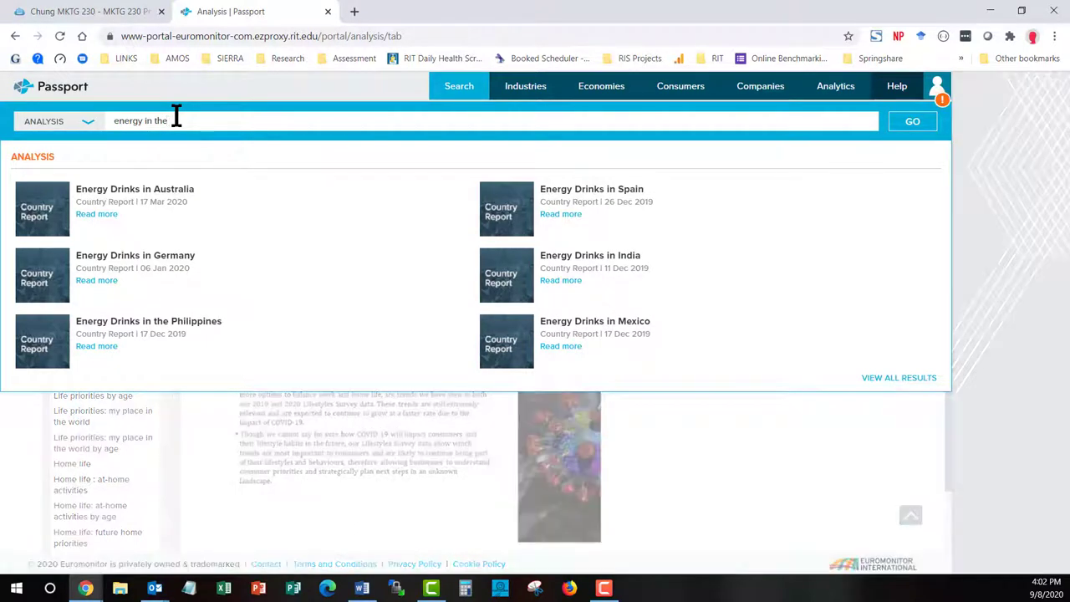
{"action": "type", "text": "u"}
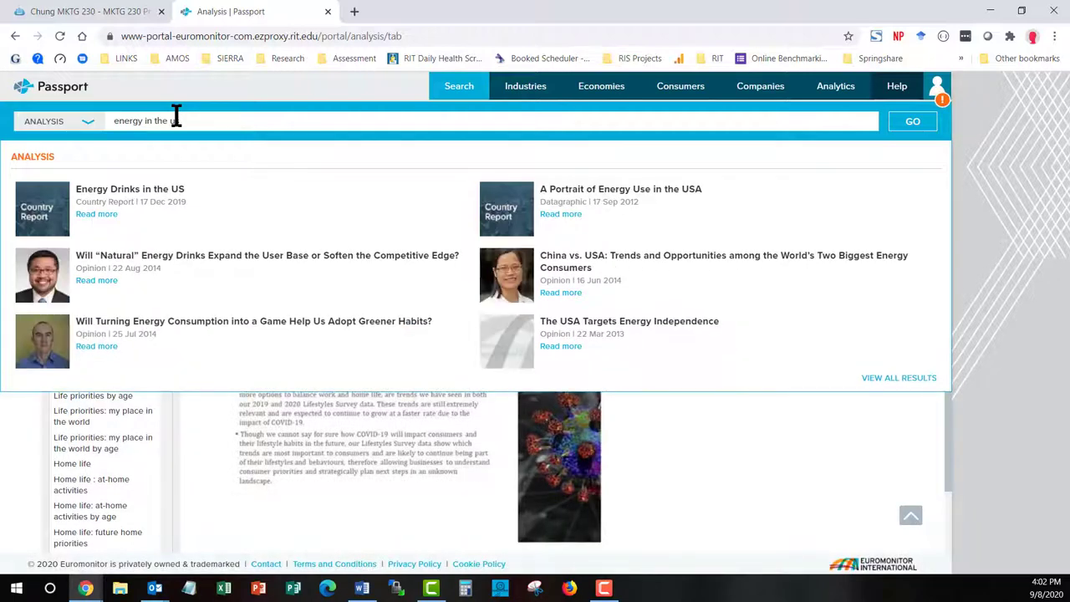
{"action": "type", "text": "s"}
View the Energy Drinks in the US report, then go back to Passport's home page
{"action": "left_click", "coordinate": [141, 200]}
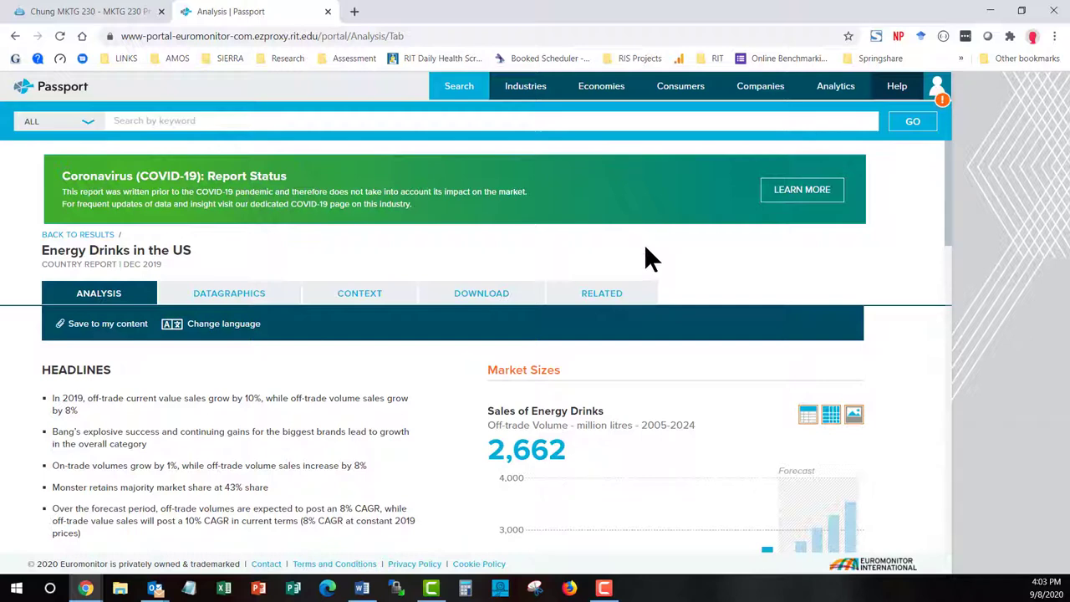
{"action": "left_click", "coordinate": [59, 90]}
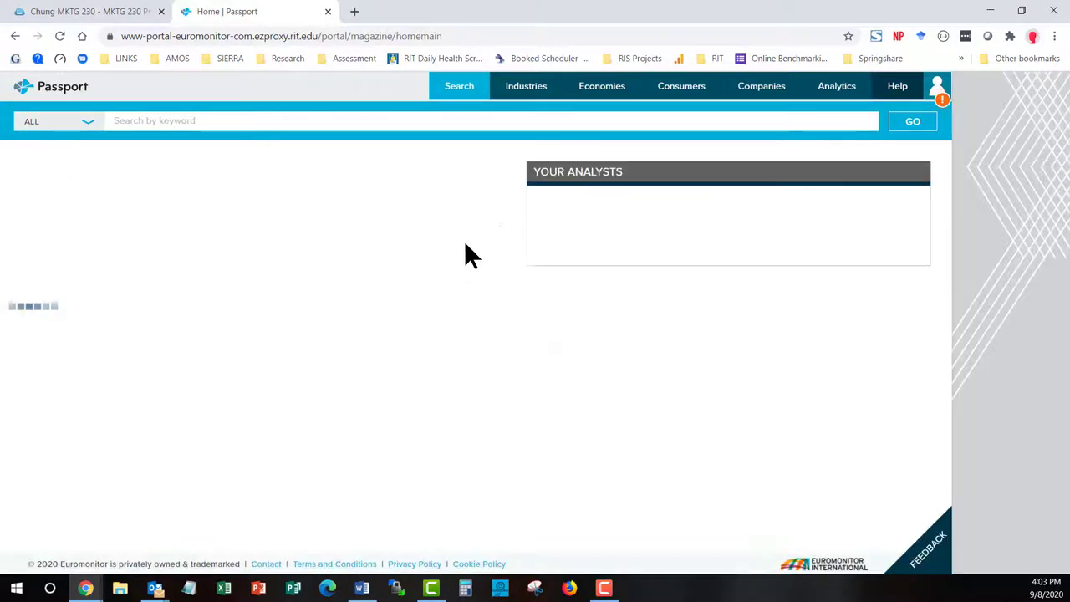
Close the Passport tab, leaving the MKTG 230 Principles of Marketing guide showing
{"action": "mouse_move", "coordinate": [529, 97]}
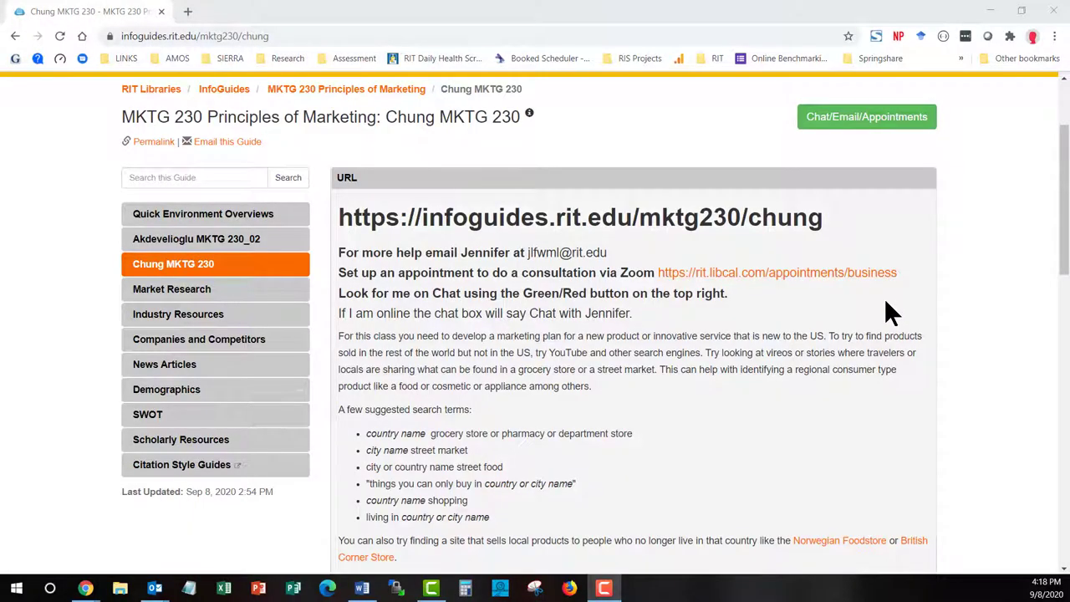
Scroll the MKTG 230 guide through its Market Research and News sections
{"action": "scroll", "coordinate": [887, 304], "scroll_direction": "down", "scroll_amount": 5}
{"action": "scroll", "coordinate": [888, 311], "scroll_direction": "down", "scroll_amount": 4}
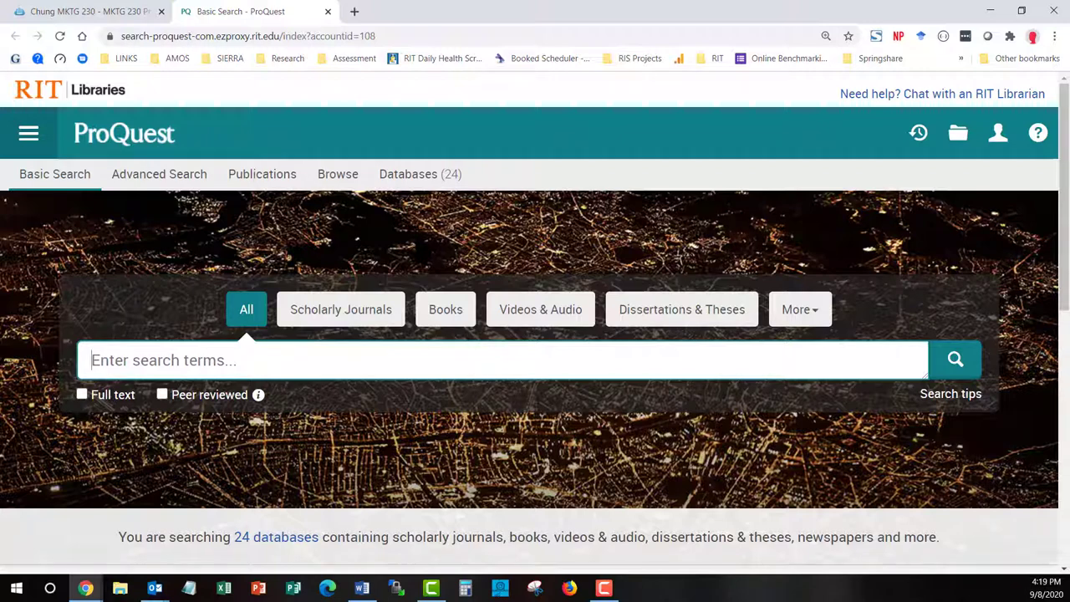
Change the Basic Search query from 'energy drinks with coffee' to "energy drinks" near/10 coffee
{"action": "type", "text": "energy"}
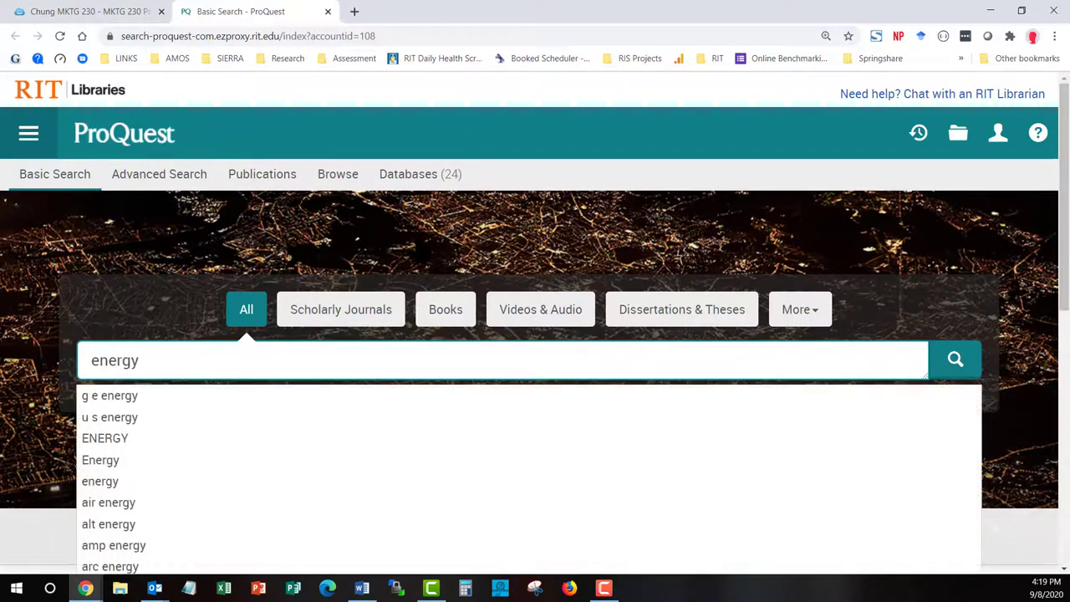
{"action": "type", "text": " drin"}
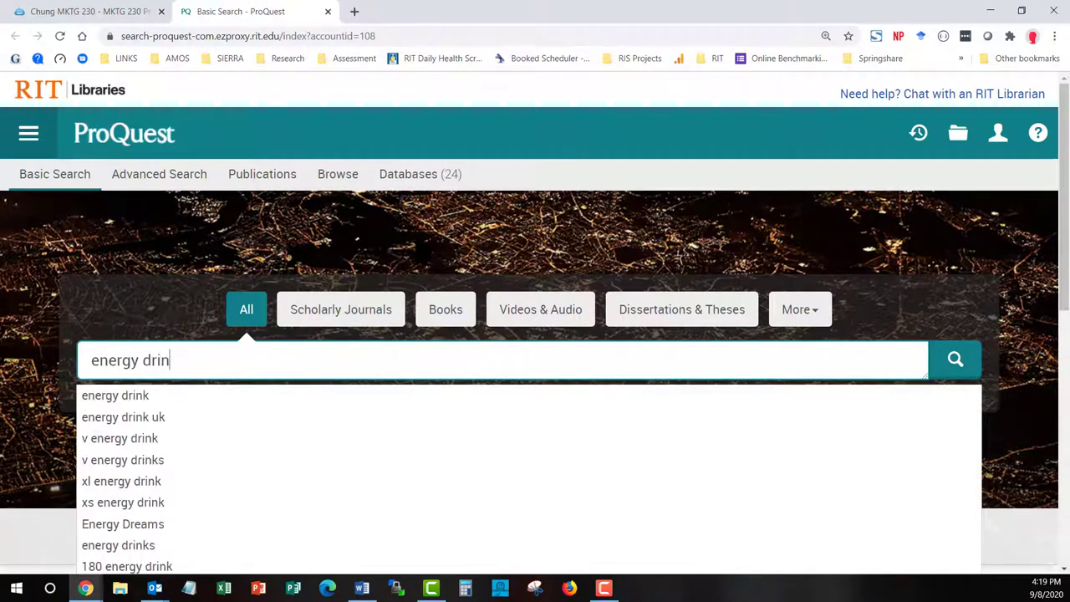
{"action": "type", "text": "ks with co"}
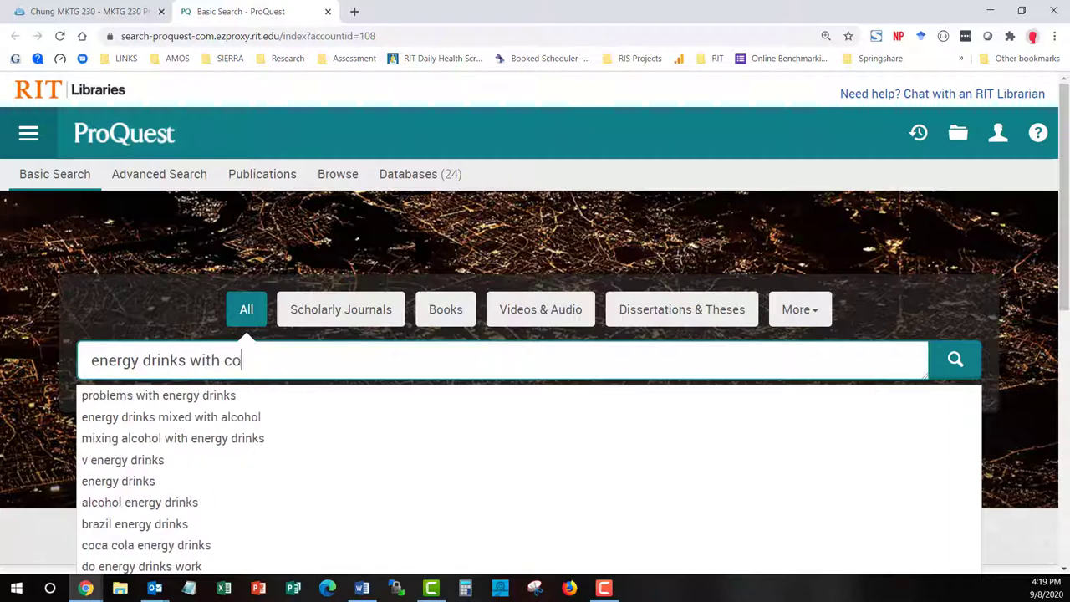
{"action": "type", "text": "ffee"}
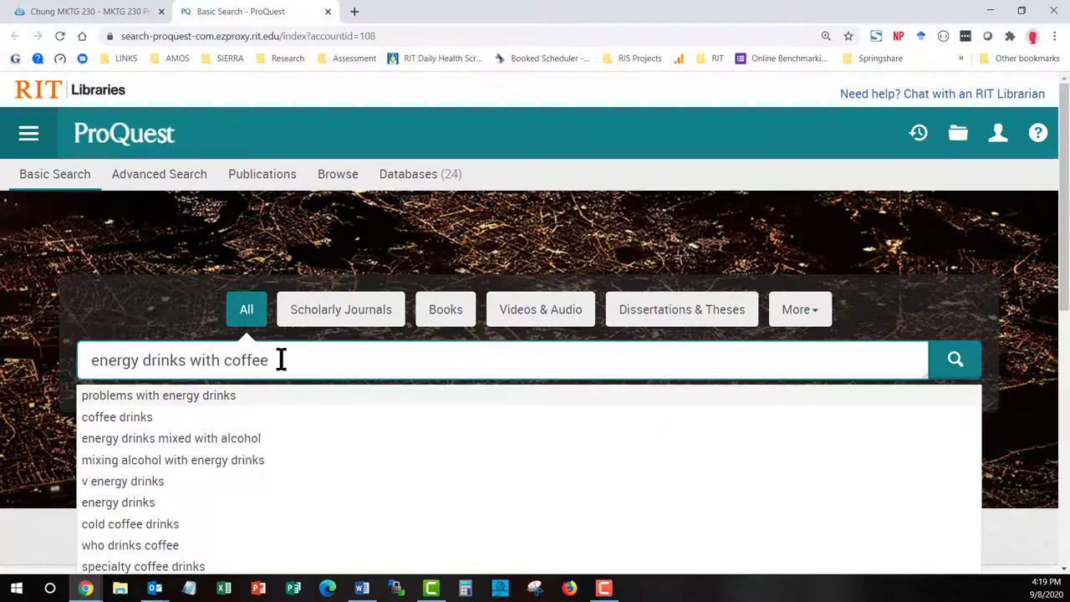
{"action": "left_click_drag", "start_coordinate": [281, 359], "coordinate": [188, 362]}
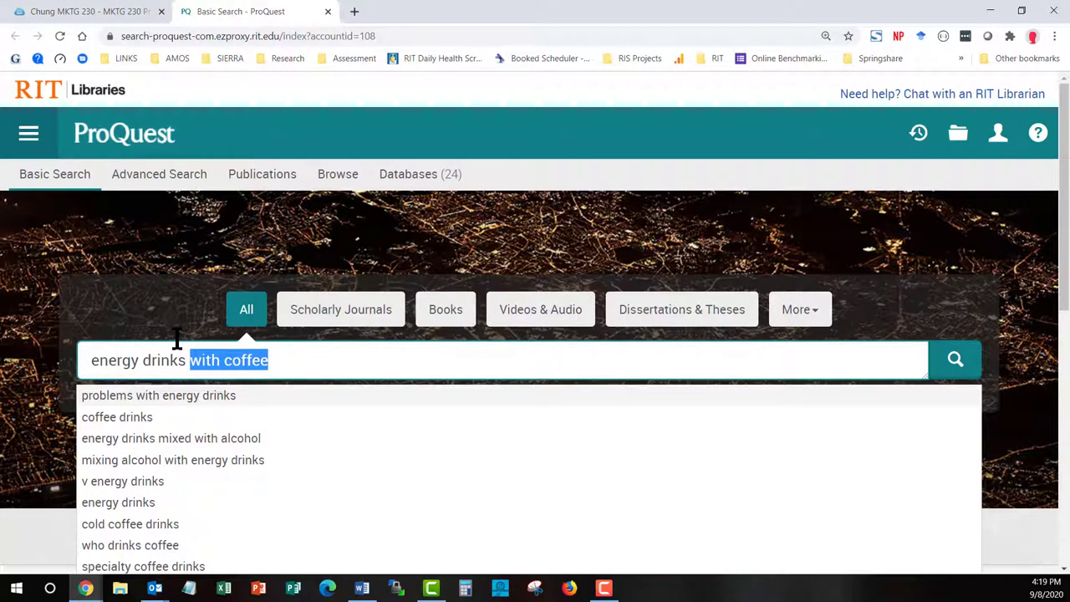
{"action": "key", "text": "BackSpace"}
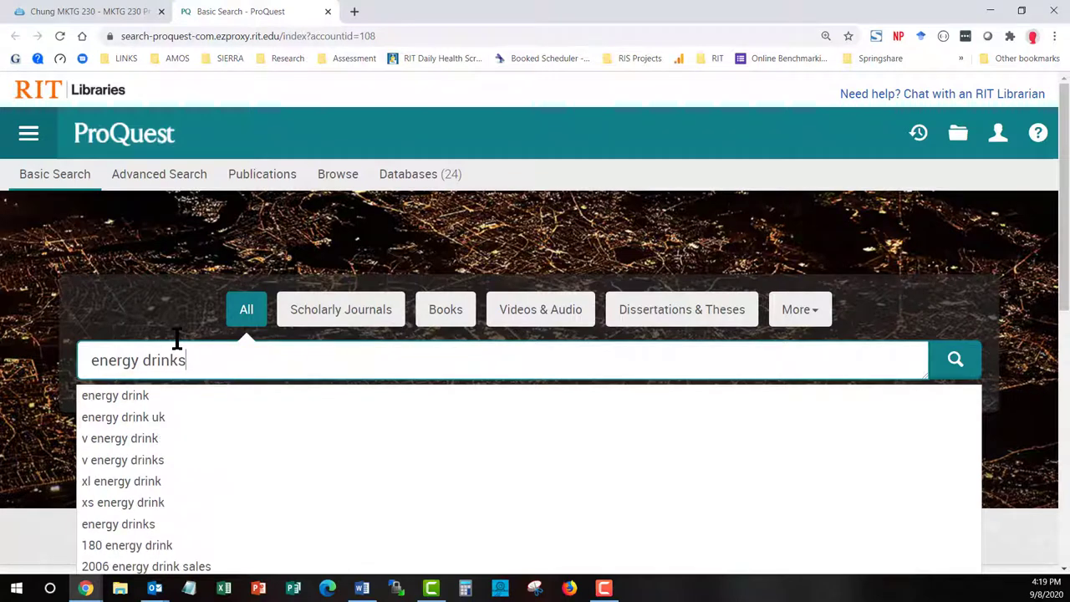
{"action": "type", "text": "\""}
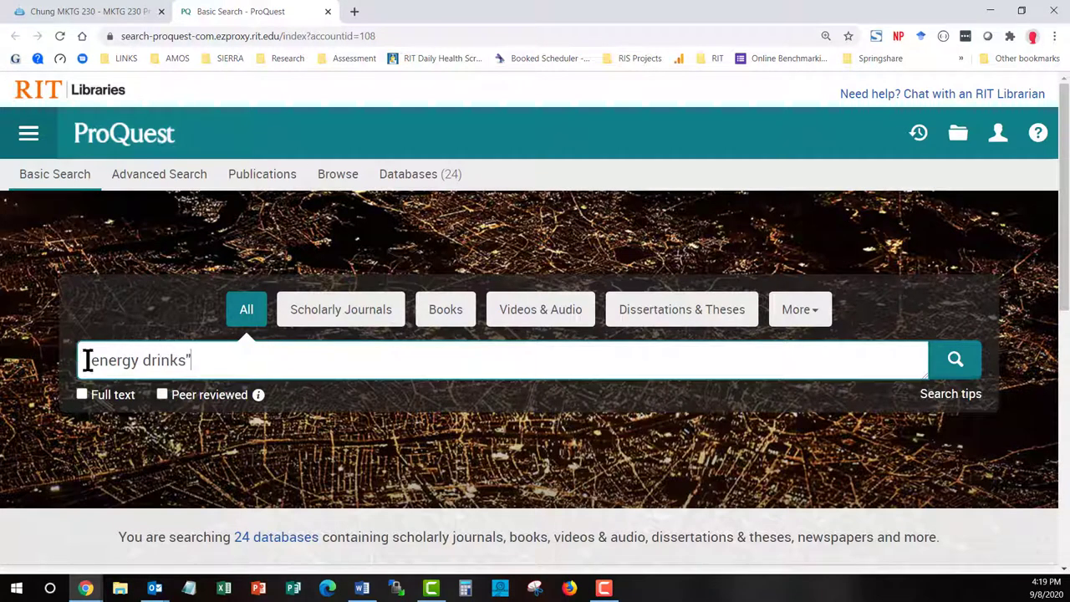
{"action": "left_click", "coordinate": [93, 361]}
{"action": "type", "text": "\""}
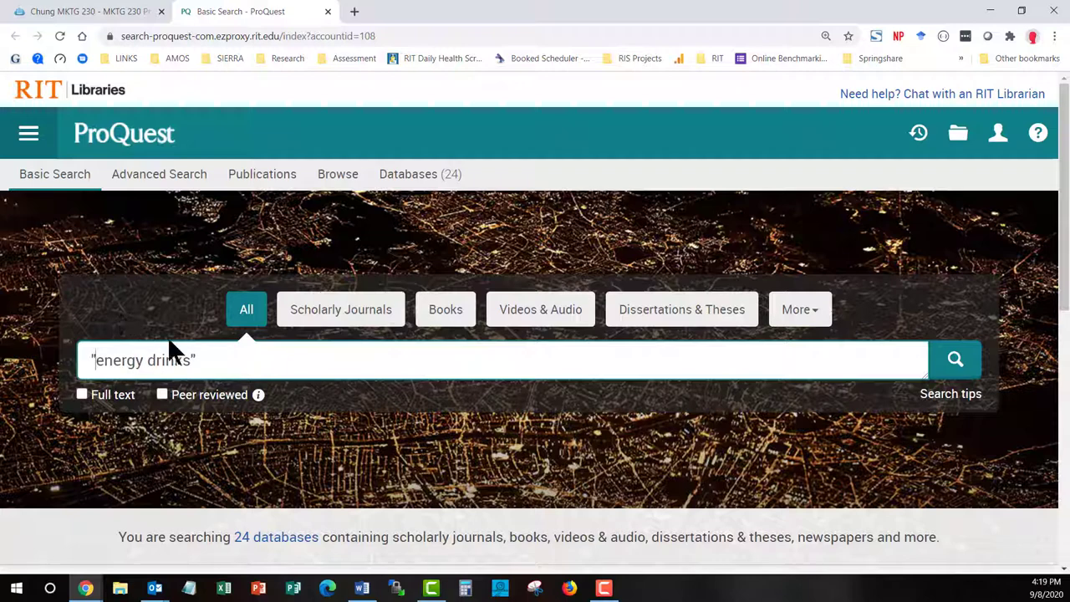
{"action": "left_click", "coordinate": [232, 356]}
{"action": "type", "text": "near"}
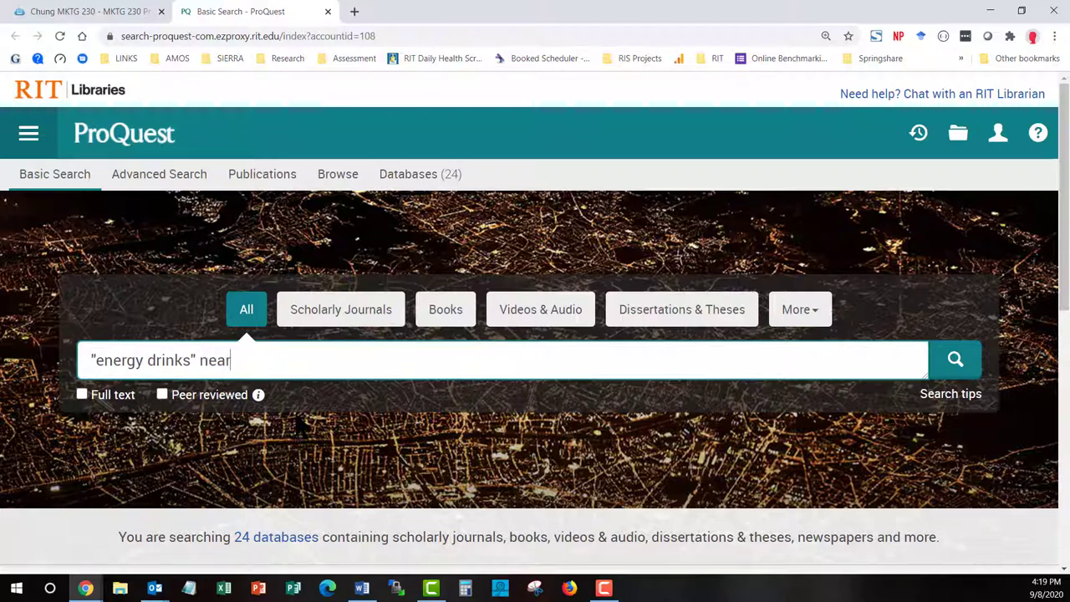
{"action": "type", "text": "/10"}
{"action": "type", "text": "coffee"}
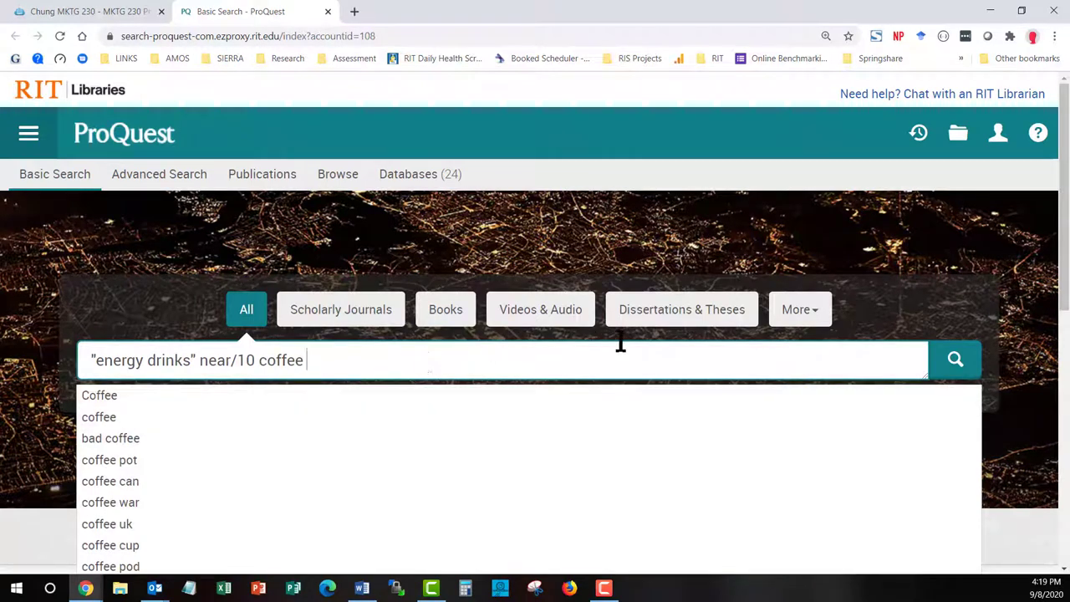
Run the proximity search and keep its 21,311 results sorted by Relevance
{"action": "left_click", "coordinate": [955, 360]}
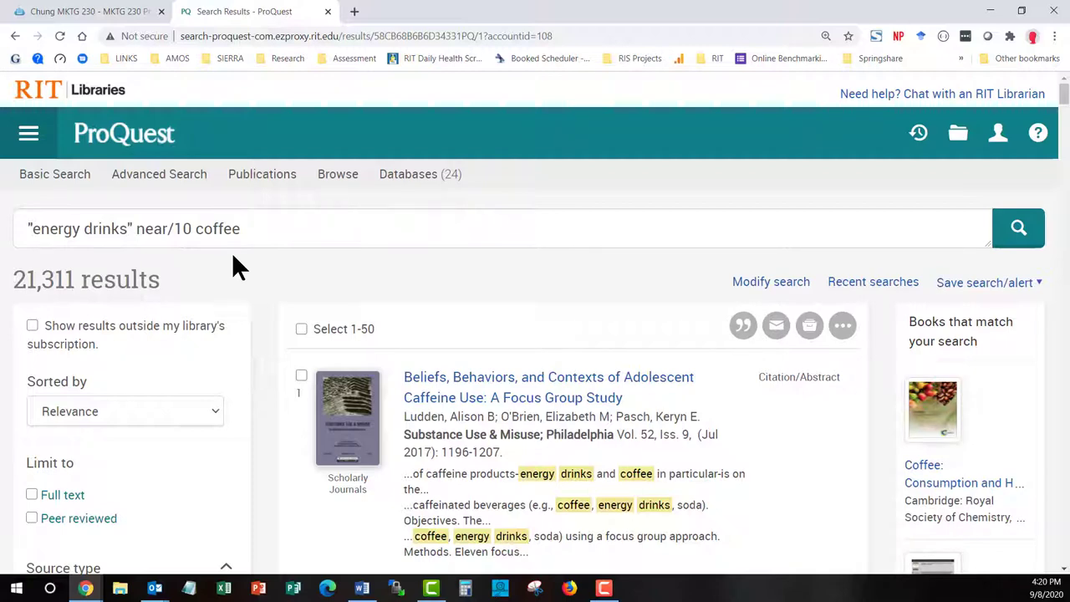
{"action": "scroll", "coordinate": [234, 259], "scroll_direction": "down", "scroll_amount": 2}
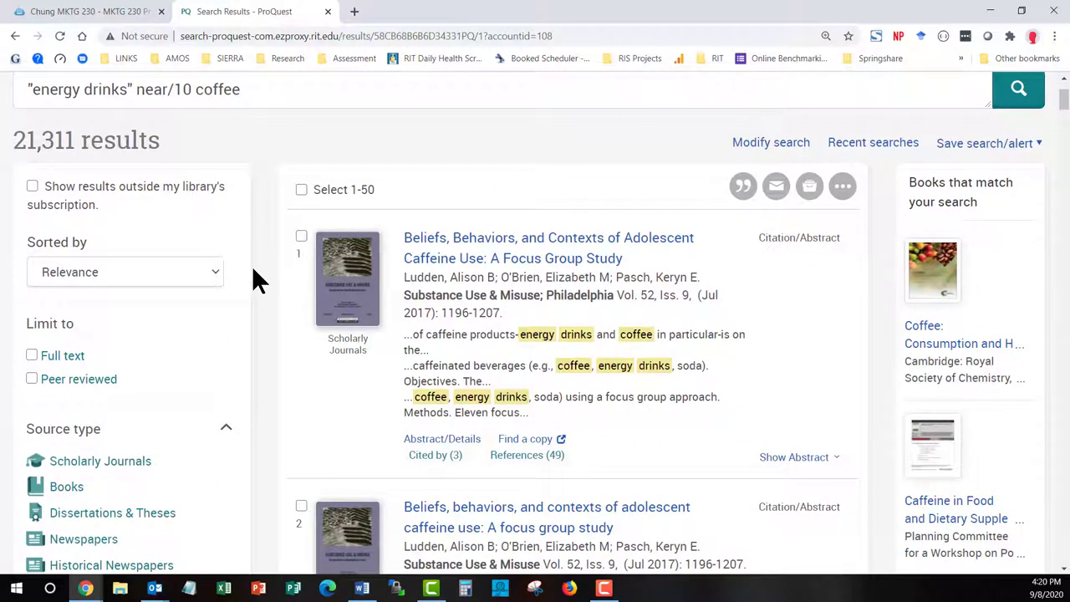
{"action": "left_click", "coordinate": [215, 272]}
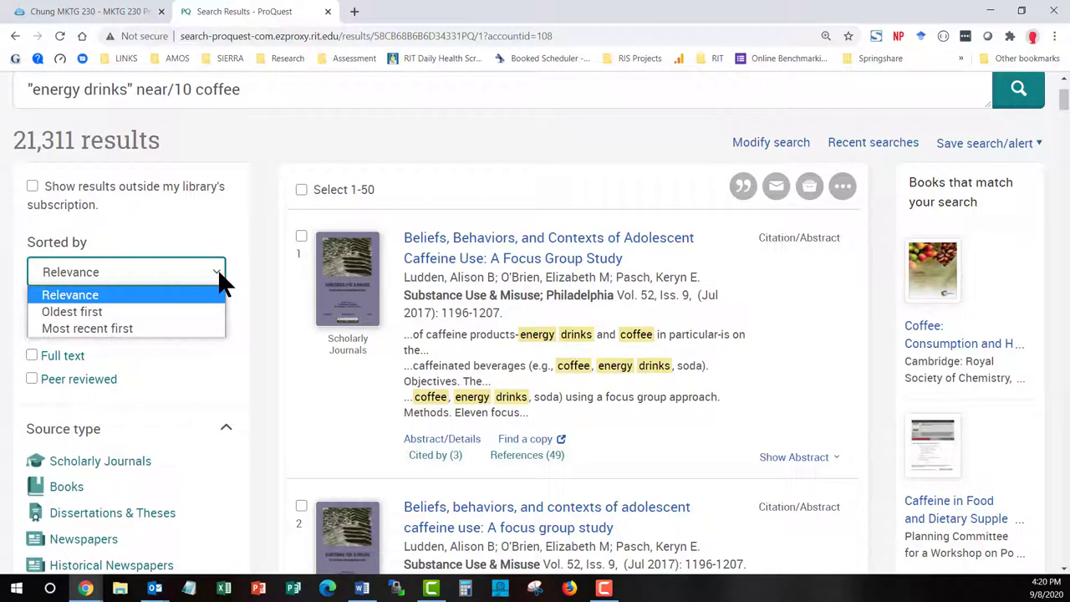
{"action": "left_click", "coordinate": [260, 270]}
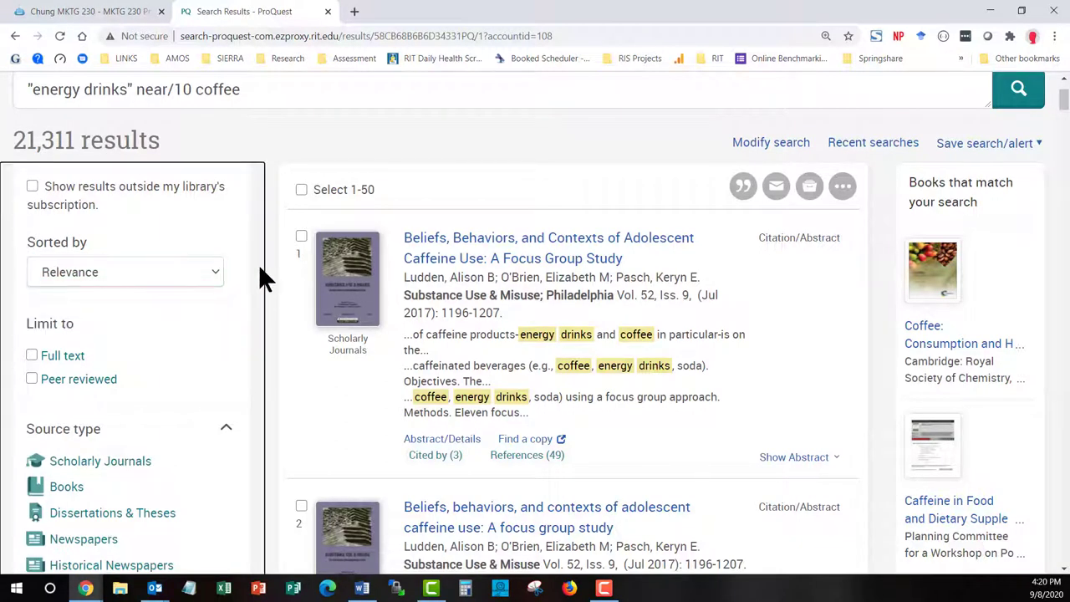
{"action": "scroll", "coordinate": [261, 279], "scroll_direction": "down", "scroll_amount": 3}
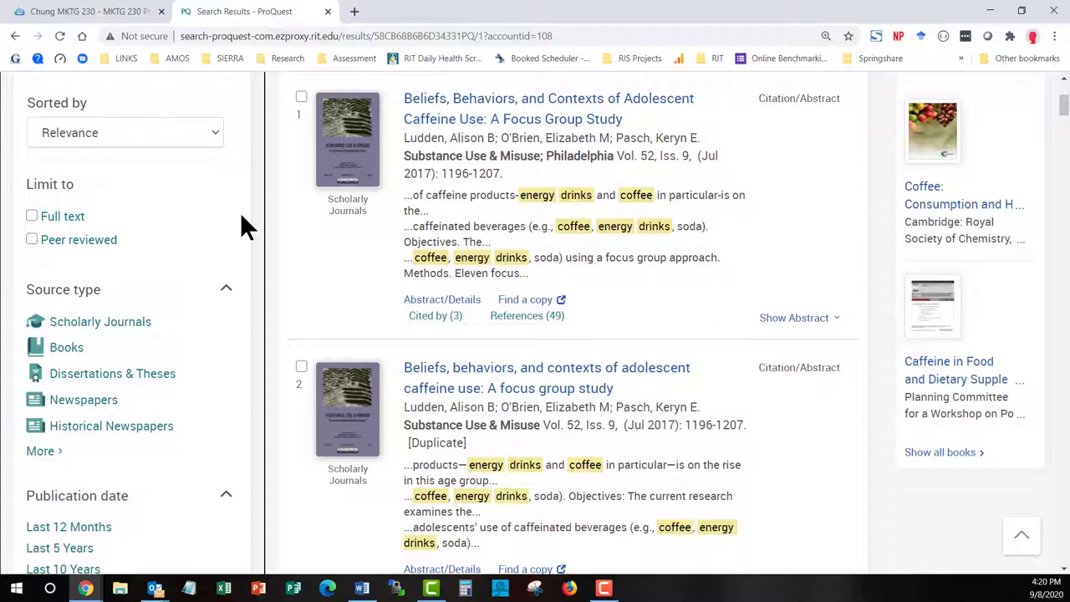
{"action": "scroll", "coordinate": [242, 219], "scroll_direction": "down", "scroll_amount": 1}
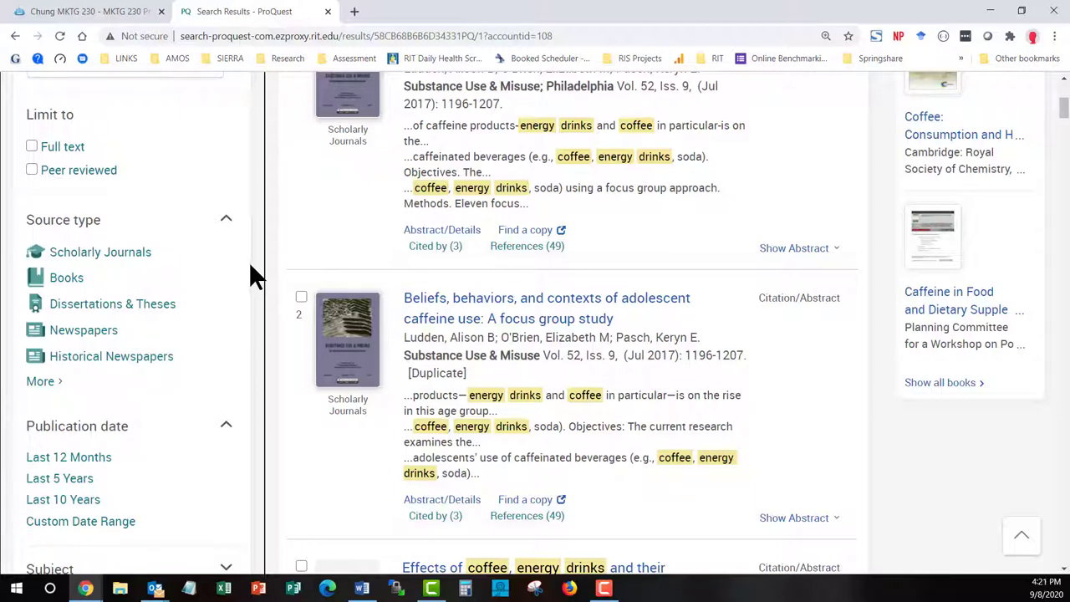
Apply Source type filters for Newspapers, Trade Journals and Magazines, leaving 3,109 results
{"action": "left_click", "coordinate": [42, 382]}
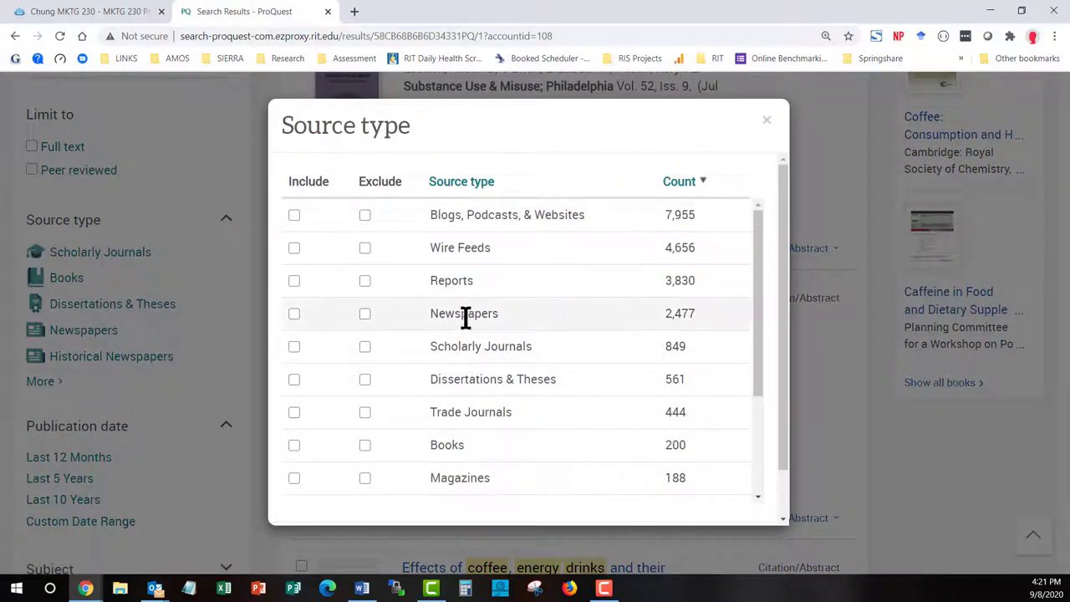
{"action": "left_click", "coordinate": [294, 313]}
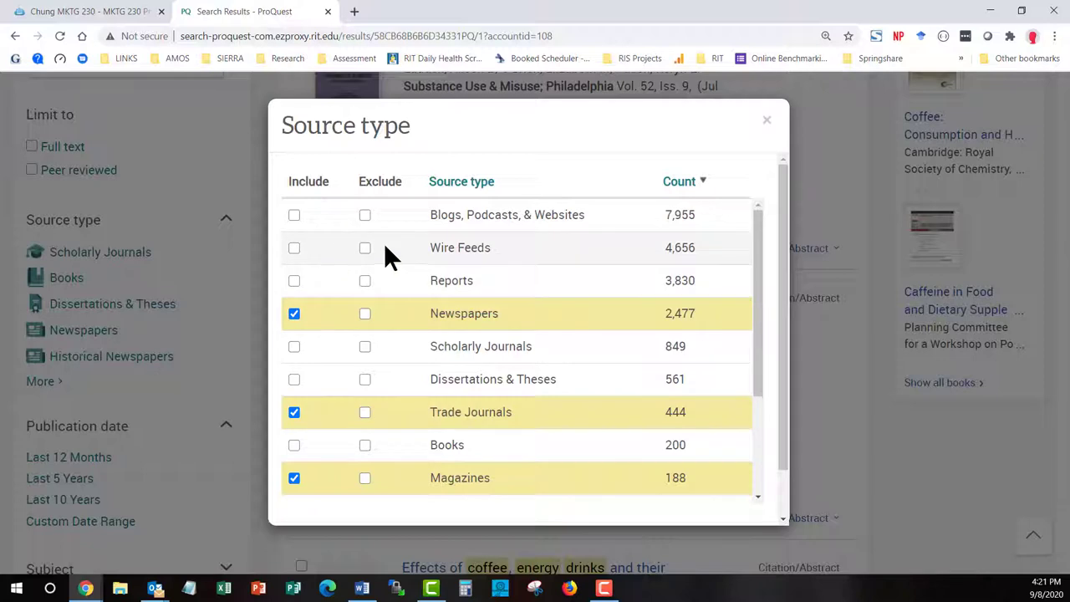
{"action": "scroll", "coordinate": [740, 358], "scroll_direction": "down", "scroll_amount": 2}
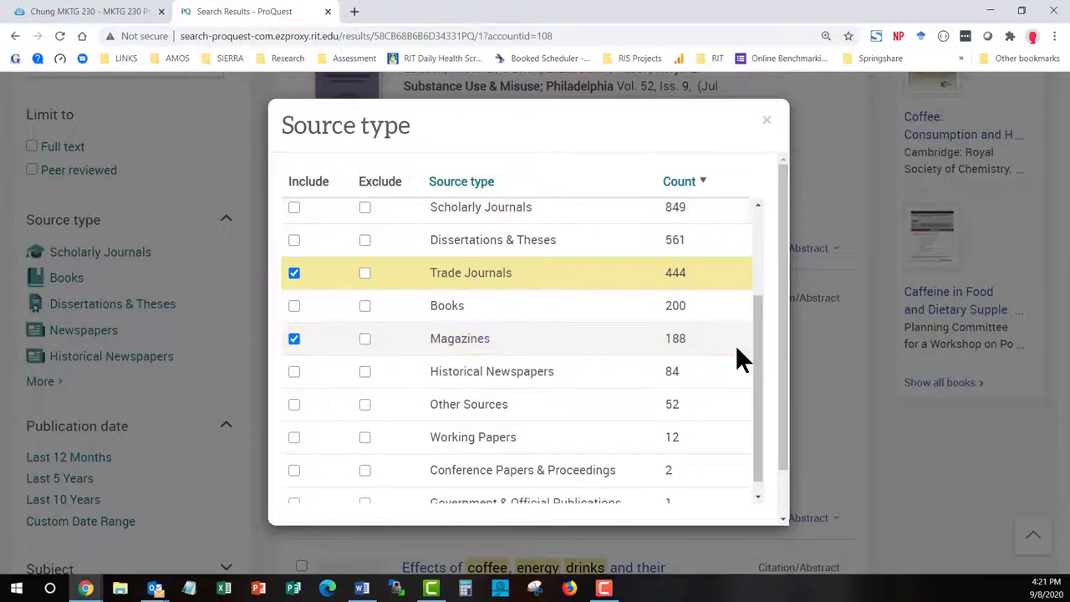
{"action": "scroll", "coordinate": [737, 351], "scroll_direction": "down", "scroll_amount": 1}
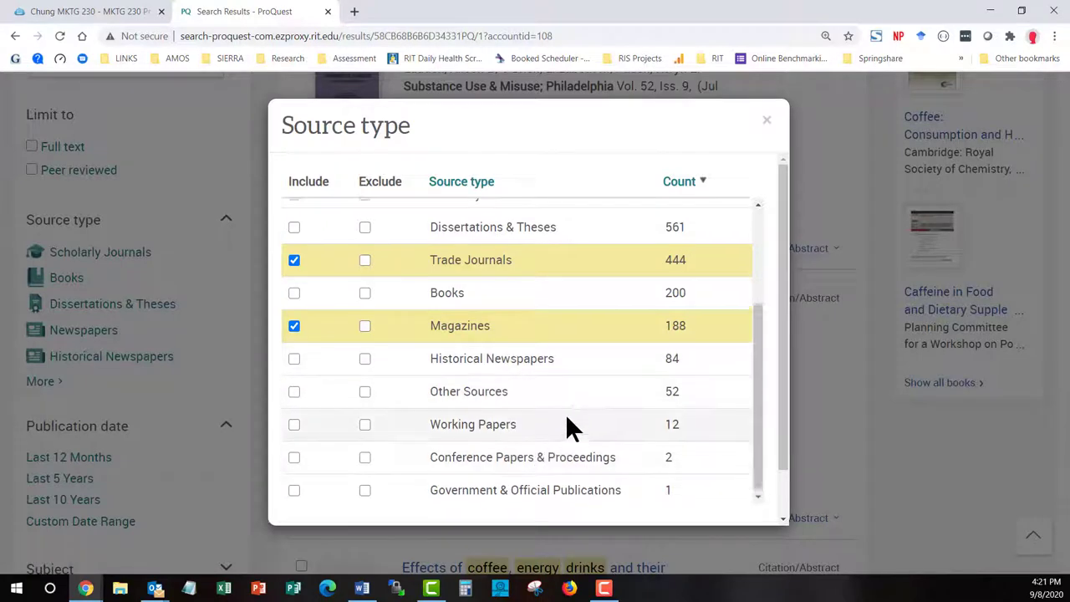
{"action": "scroll", "coordinate": [577, 410], "scroll_direction": "up", "scroll_amount": 2}
{"action": "scroll", "coordinate": [786, 376], "scroll_direction": "down", "scroll_amount": 1}
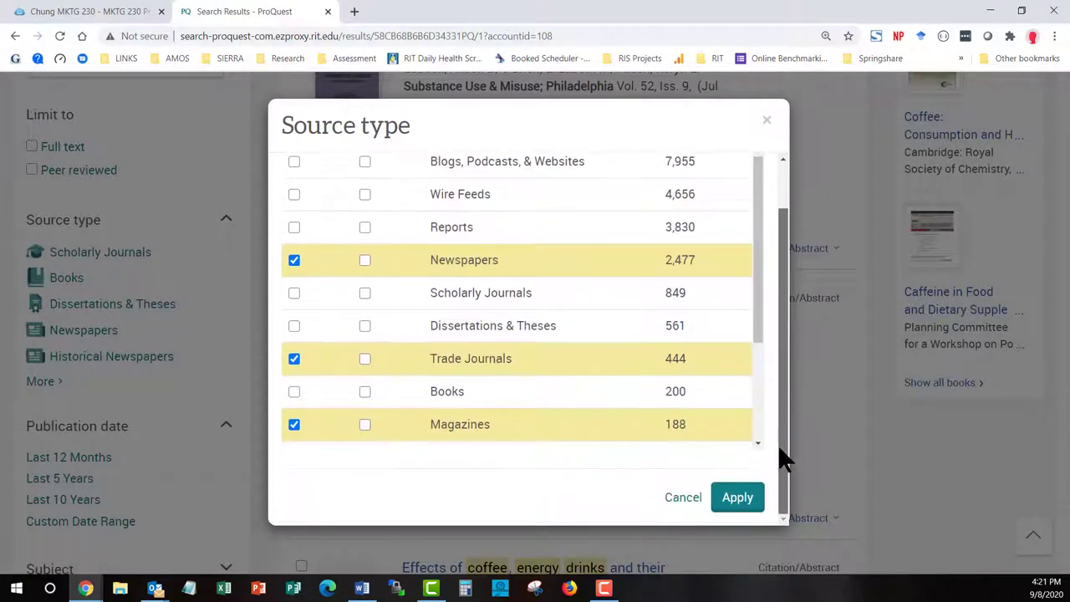
{"action": "left_click", "coordinate": [738, 499]}
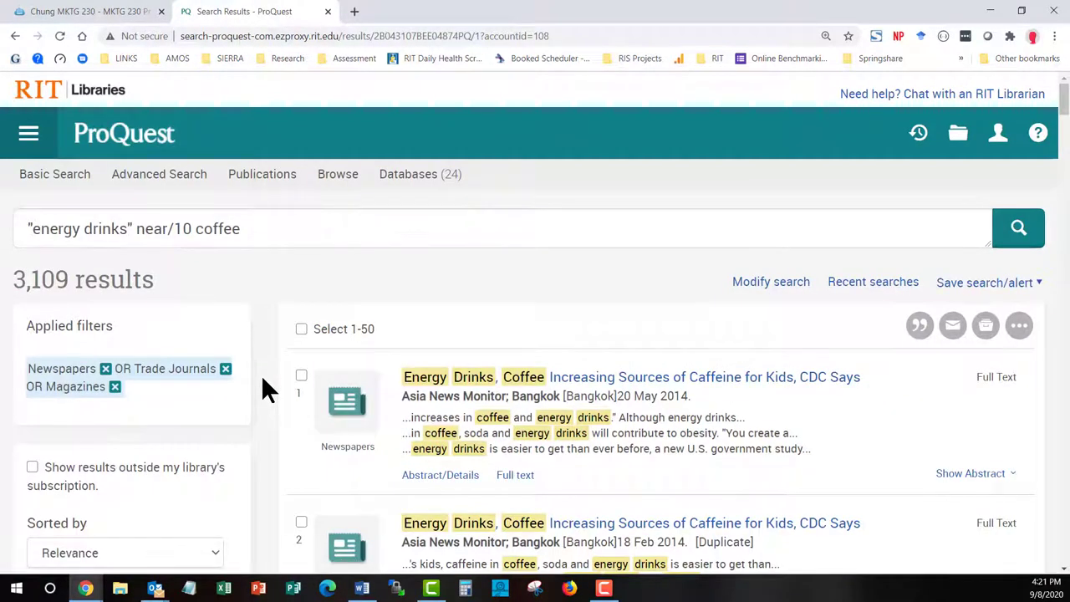
Apply a custom publication date range starting 2018-07-01, narrowing results to 372
{"action": "scroll", "coordinate": [263, 380], "scroll_direction": "down", "scroll_amount": 3}
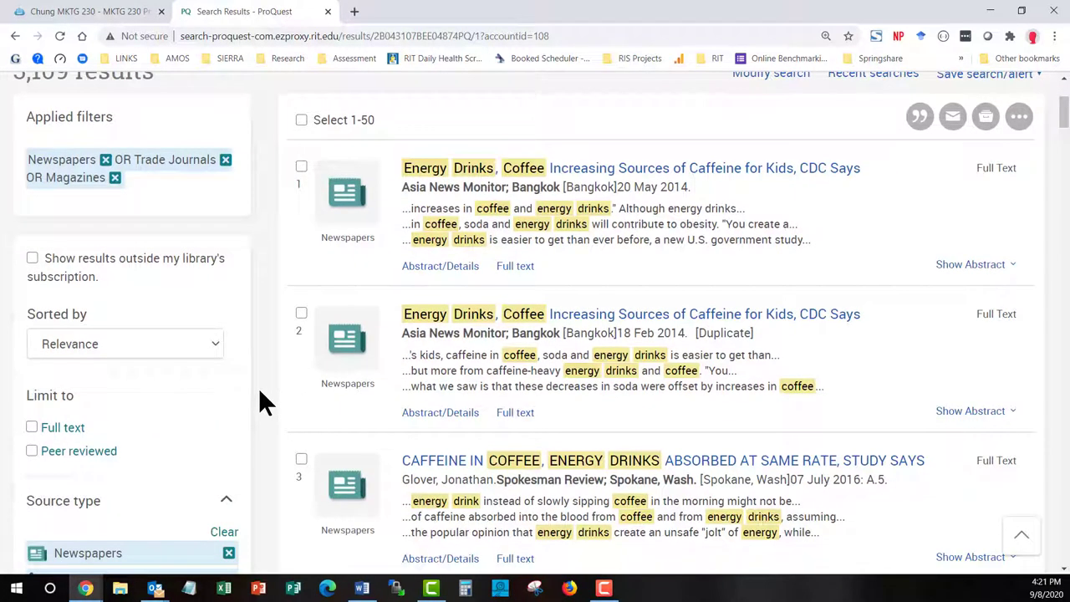
{"action": "scroll", "coordinate": [260, 393], "scroll_direction": "down", "scroll_amount": 4}
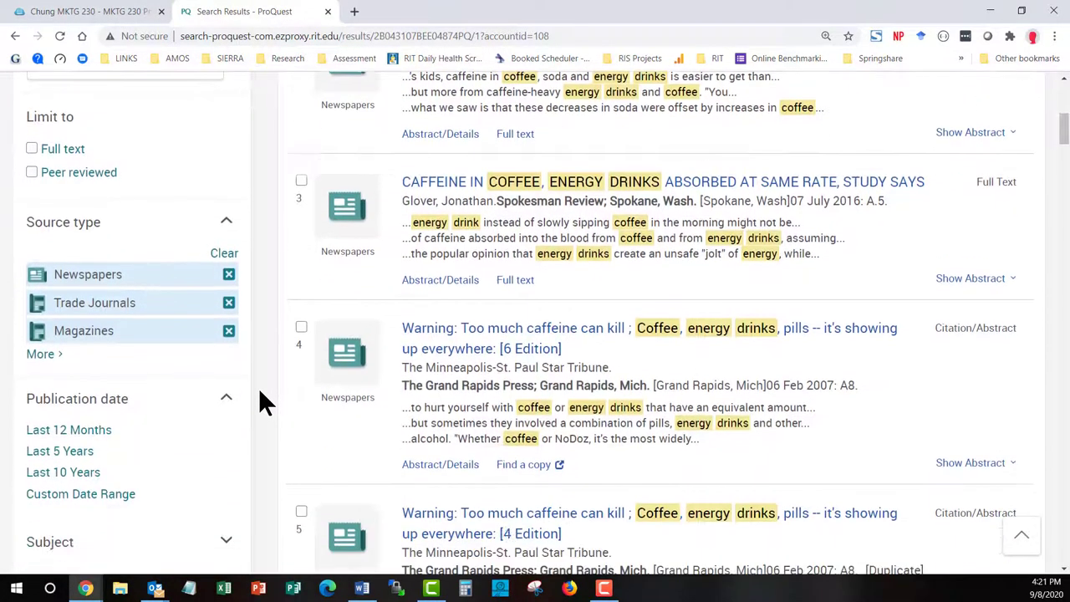
{"action": "scroll", "coordinate": [260, 393], "scroll_direction": "down", "scroll_amount": 1}
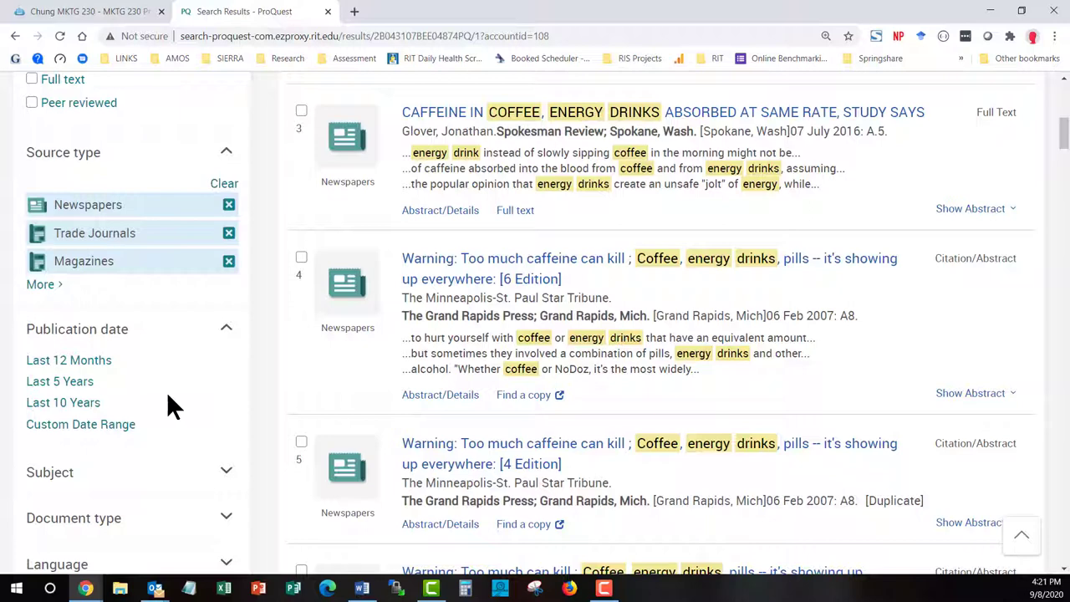
{"action": "left_click", "coordinate": [123, 425]}
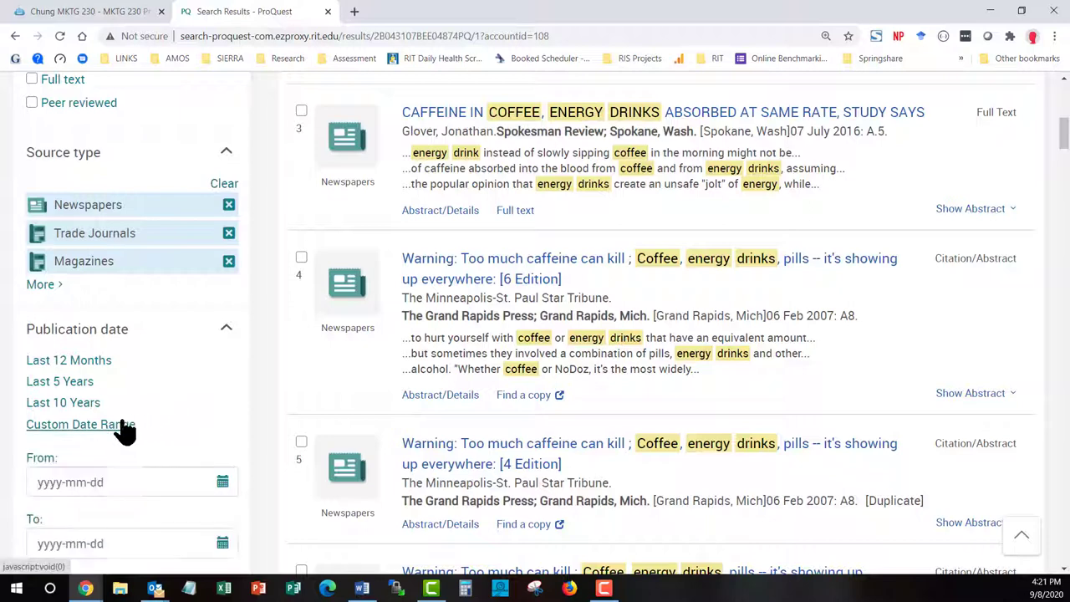
{"action": "scroll", "coordinate": [251, 386], "scroll_direction": "down", "scroll_amount": 1}
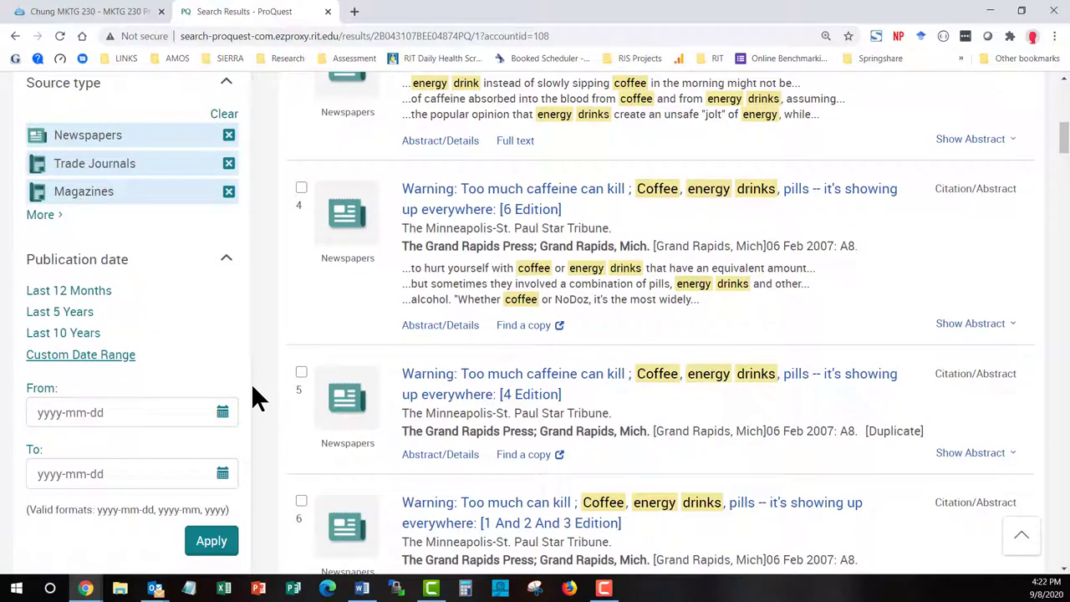
{"action": "left_click", "coordinate": [221, 412]}
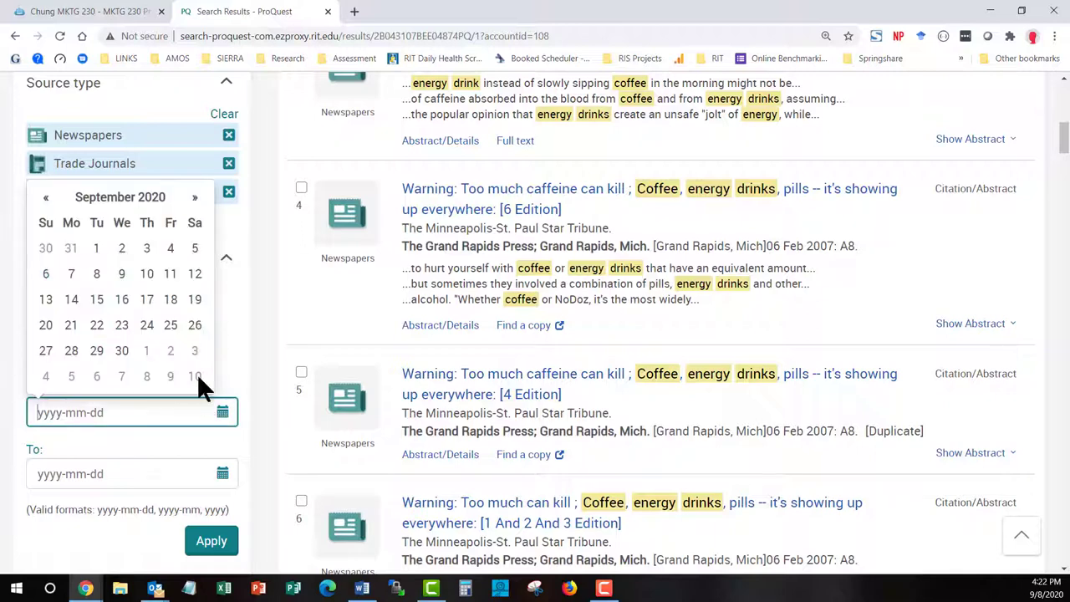
{"action": "left_click", "coordinate": [134, 200]}
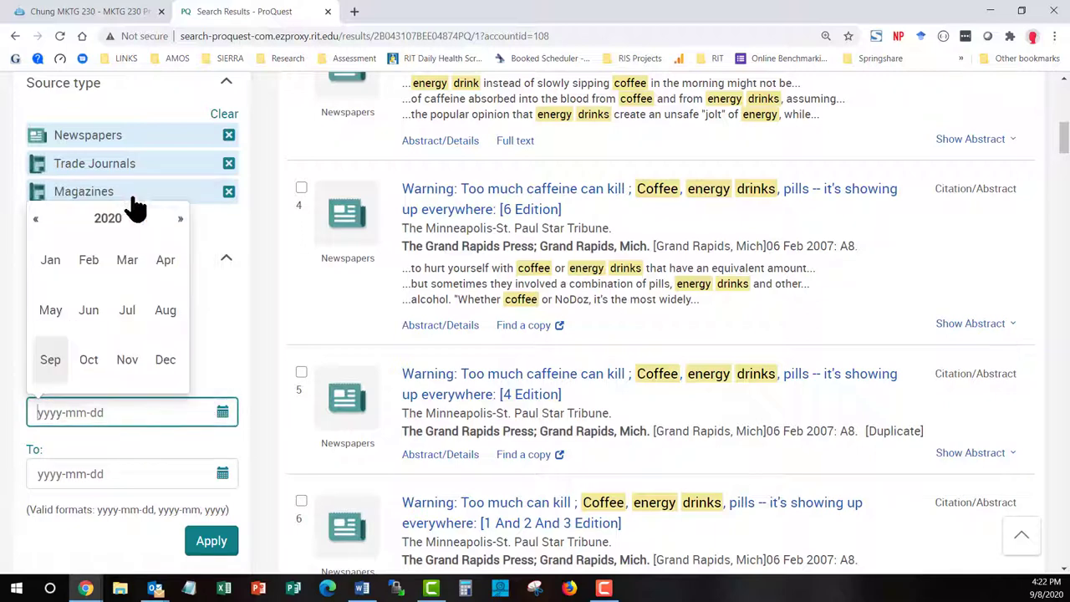
{"action": "left_click", "coordinate": [37, 221]}
{"action": "left_click", "coordinate": [38, 221]}
{"action": "left_click", "coordinate": [128, 310]}
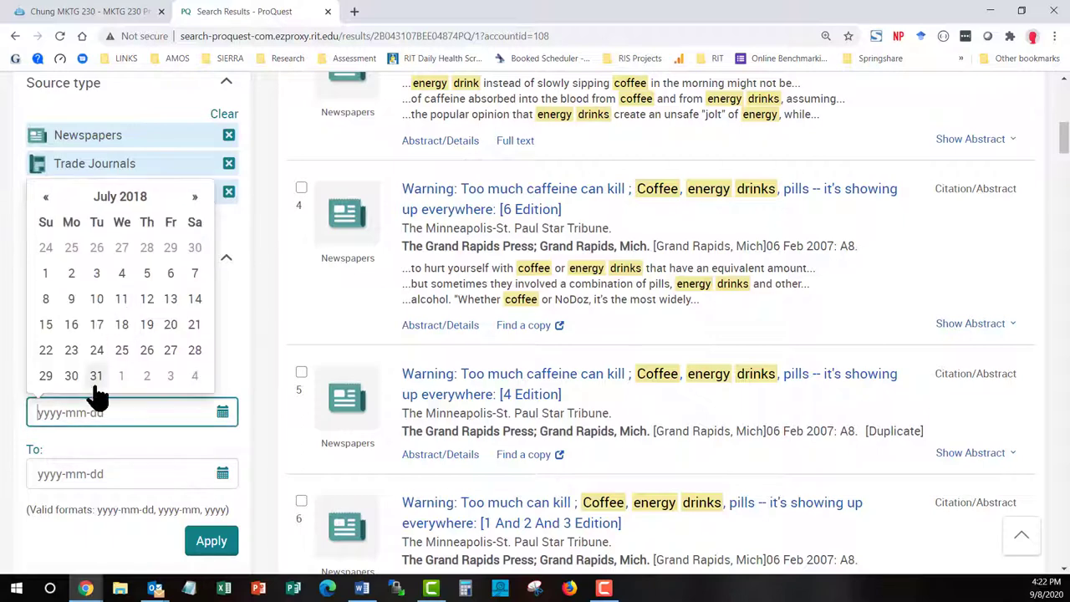
{"action": "left_click", "coordinate": [45, 273]}
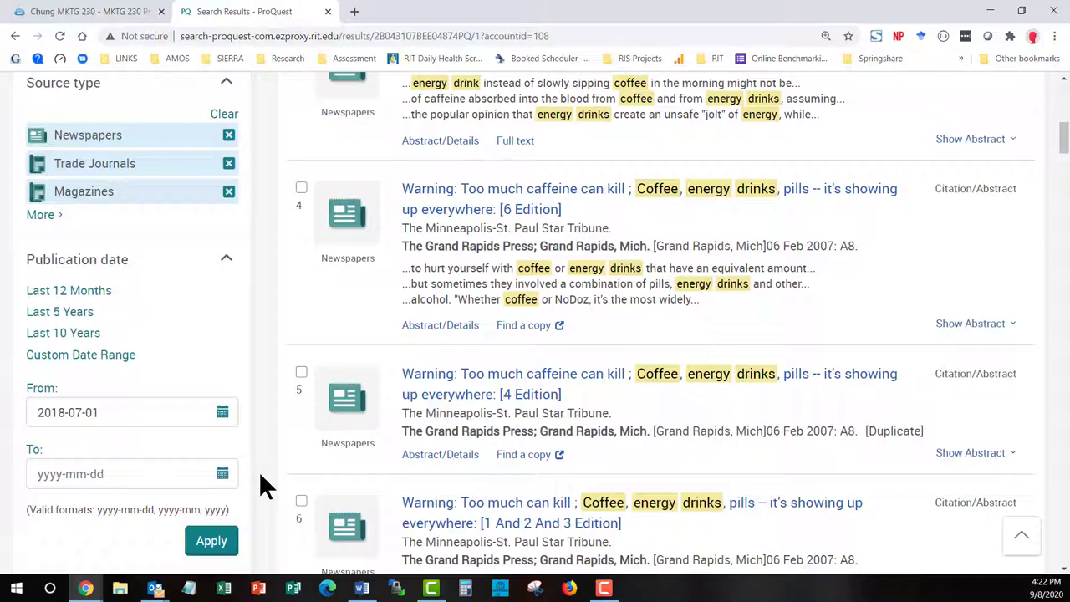
{"action": "left_click", "coordinate": [221, 544]}
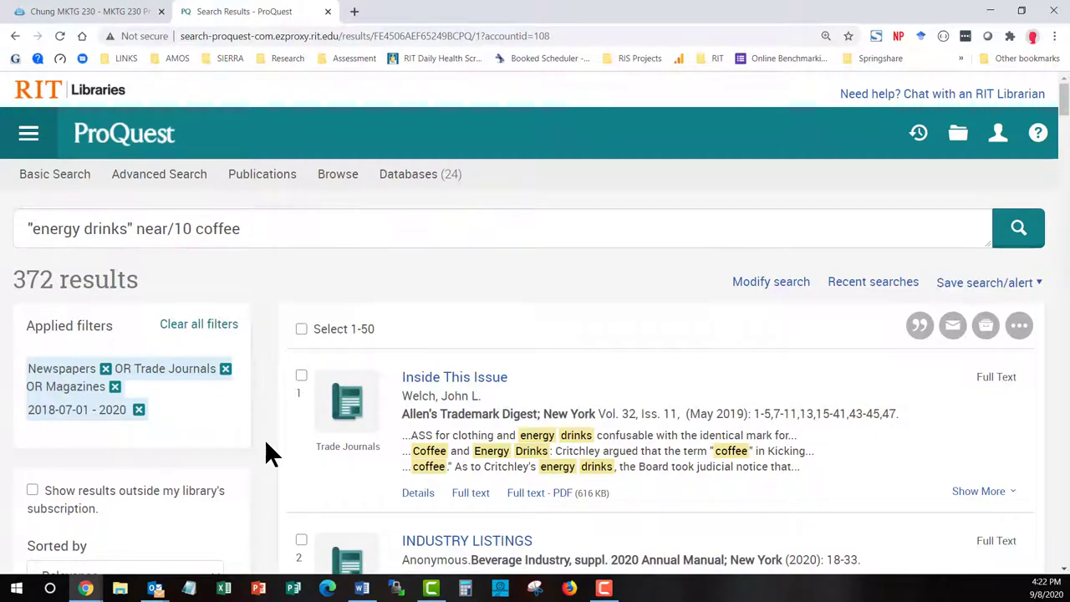
Scroll the filtered results down to Beverage Industry's 'Energizing the beverage market' (Aug 2019)
{"action": "scroll", "coordinate": [266, 444], "scroll_direction": "down", "scroll_amount": 1}
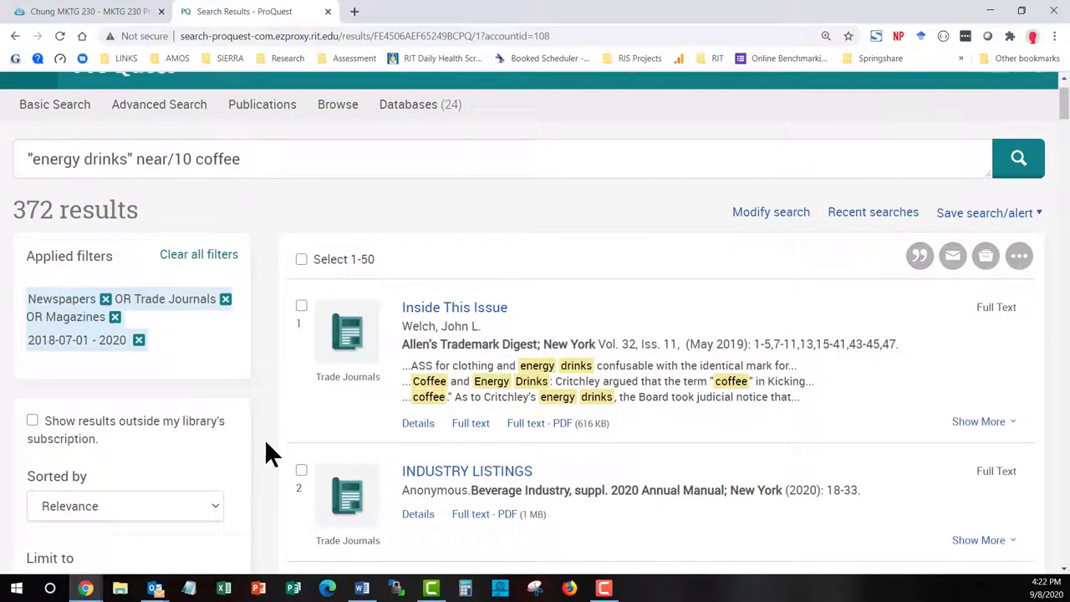
{"action": "scroll", "coordinate": [266, 455], "scroll_direction": "down", "scroll_amount": 1}
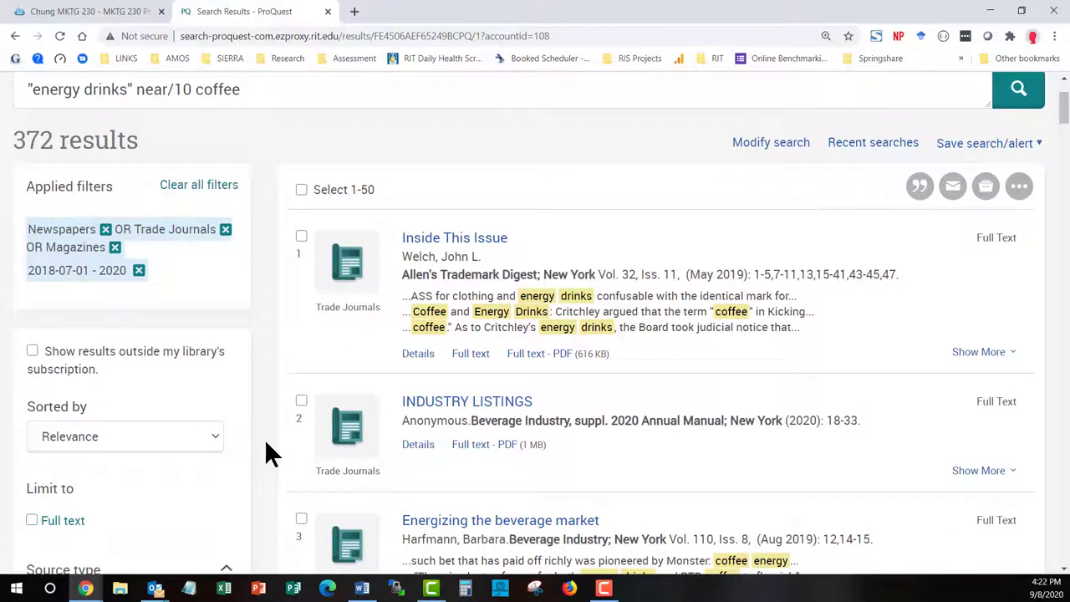
{"action": "scroll", "coordinate": [266, 445], "scroll_direction": "down", "scroll_amount": 1}
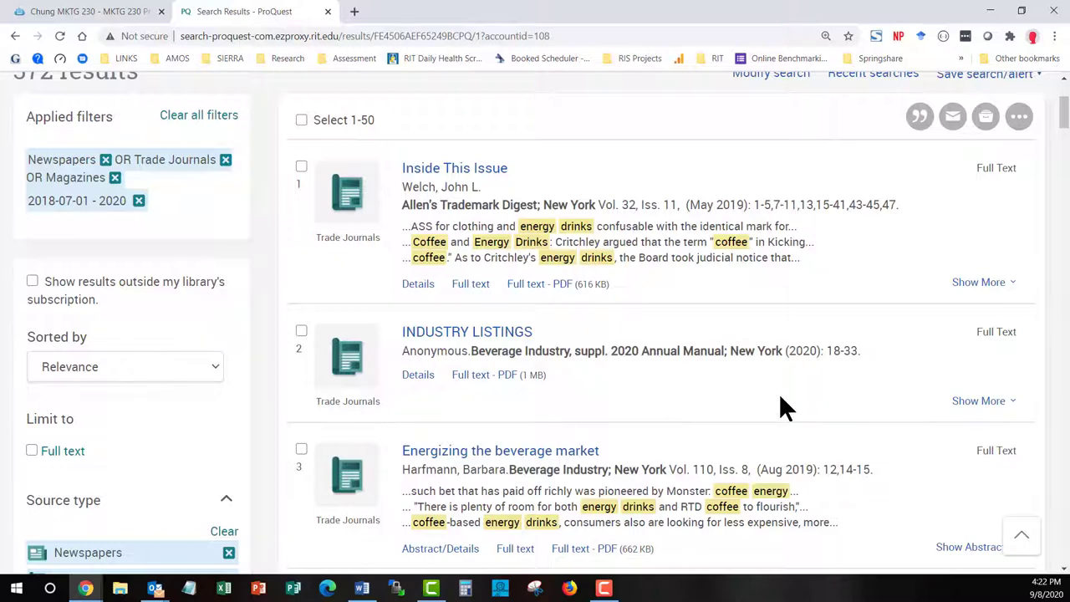
{"action": "scroll", "coordinate": [874, 409], "scroll_direction": "down", "scroll_amount": 2}
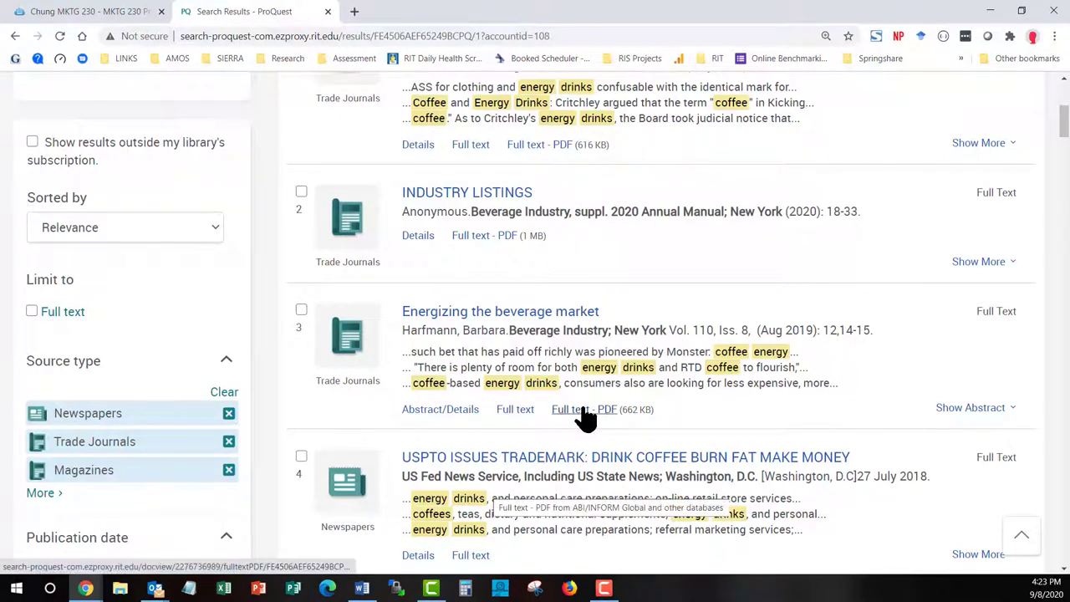
Open the full text of 'Energizing the beverage market' (result 3) and scroll through the article
{"action": "left_click", "coordinate": [523, 411]}
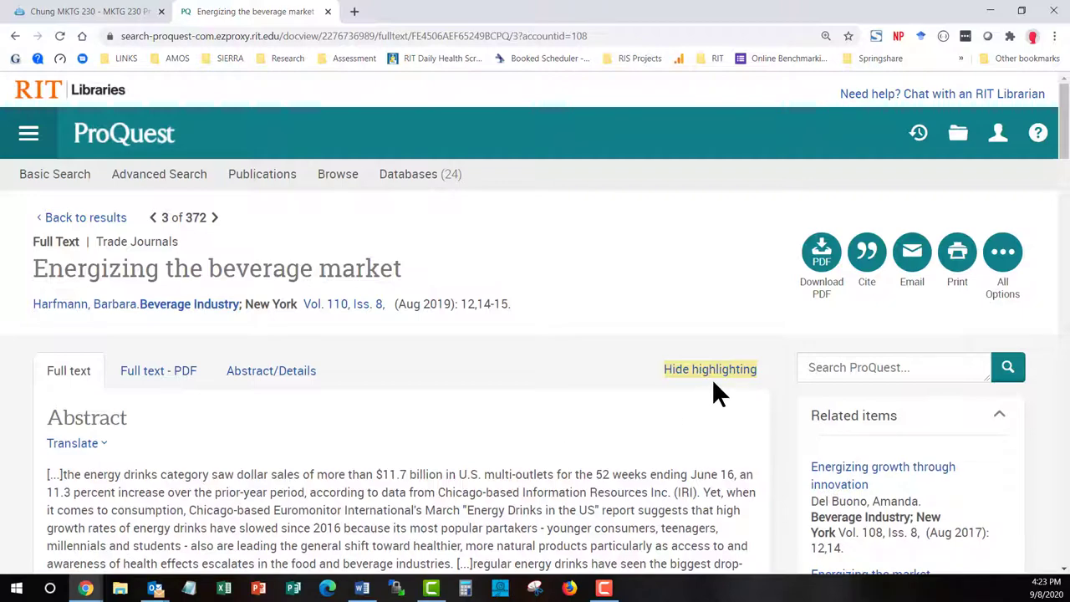
{"action": "scroll", "coordinate": [712, 378], "scroll_direction": "down", "scroll_amount": 5}
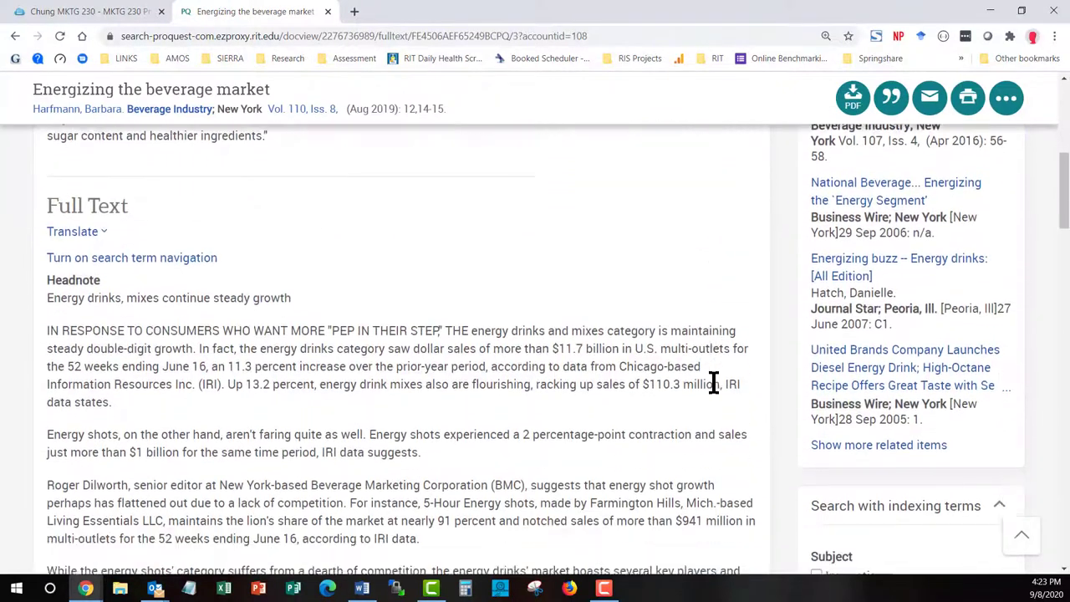
{"action": "scroll", "coordinate": [712, 382], "scroll_direction": "down", "scroll_amount": 6}
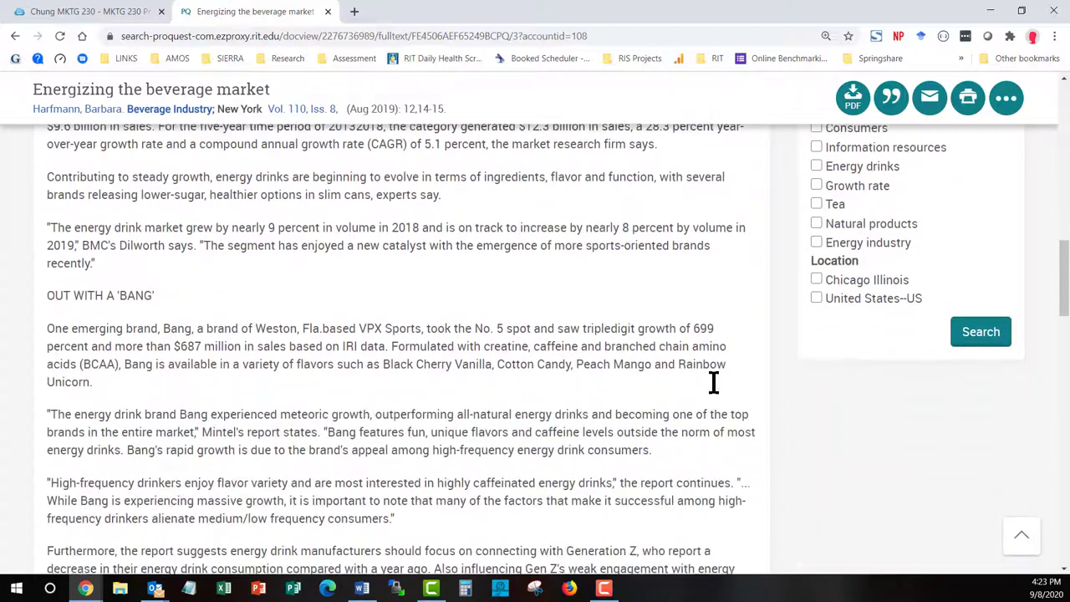
{"action": "scroll", "coordinate": [713, 383], "scroll_direction": "down", "scroll_amount": 8}
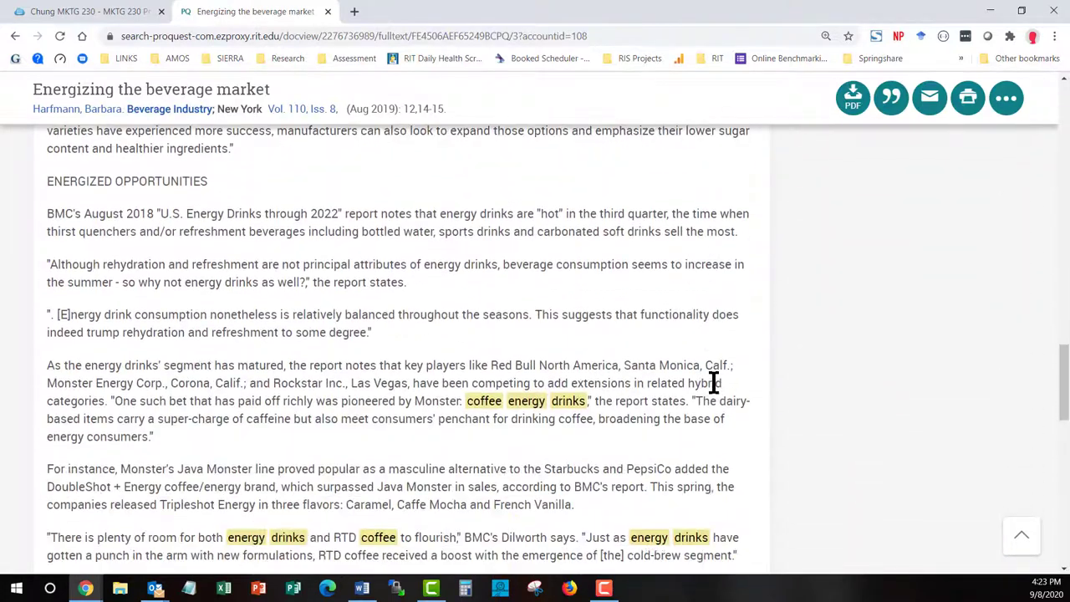
{"action": "scroll", "coordinate": [714, 382], "scroll_direction": "down", "scroll_amount": 3}
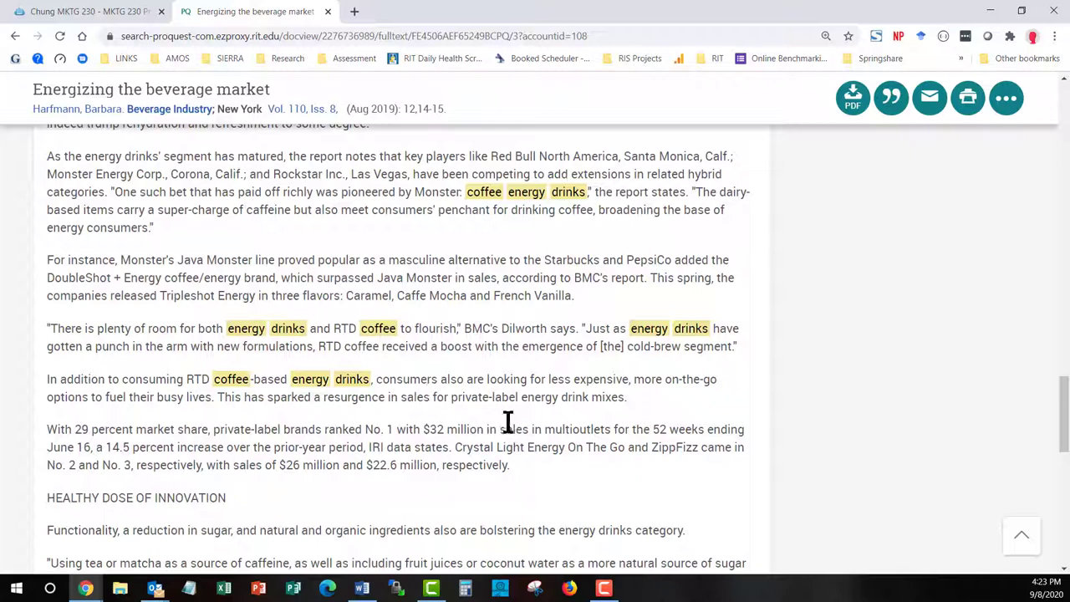
{"action": "scroll", "coordinate": [507, 421], "scroll_direction": "down", "scroll_amount": 2}
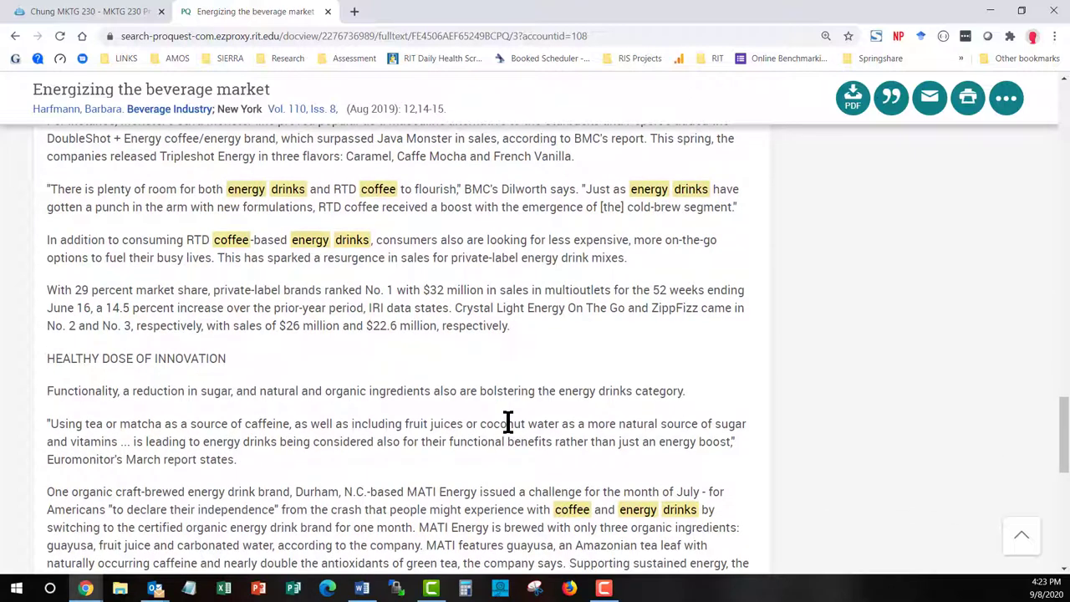
{"action": "scroll", "coordinate": [508, 420], "scroll_direction": "down", "scroll_amount": 2}
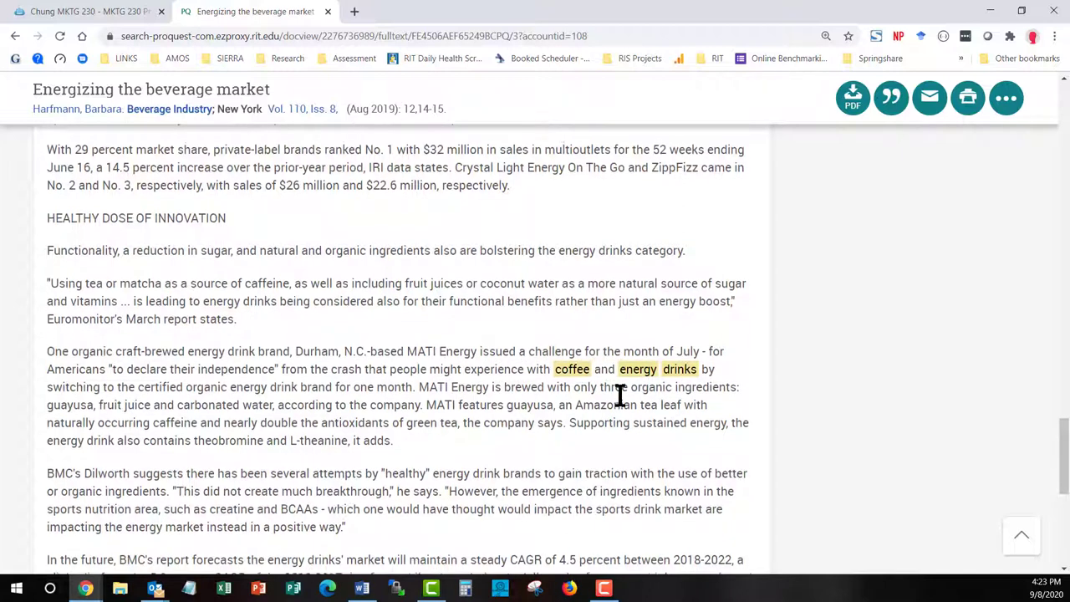
{"action": "scroll", "coordinate": [620, 395], "scroll_direction": "down", "scroll_amount": 1}
{"action": "scroll", "coordinate": [602, 374], "scroll_direction": "down", "scroll_amount": 1}
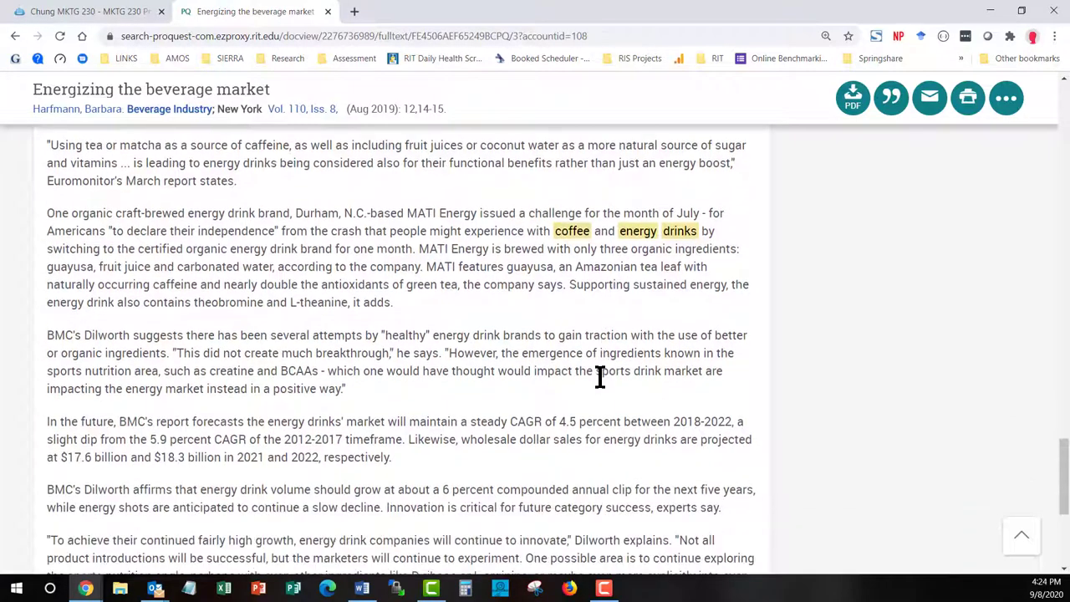
{"action": "scroll", "coordinate": [599, 376], "scroll_direction": "up", "scroll_amount": 20}
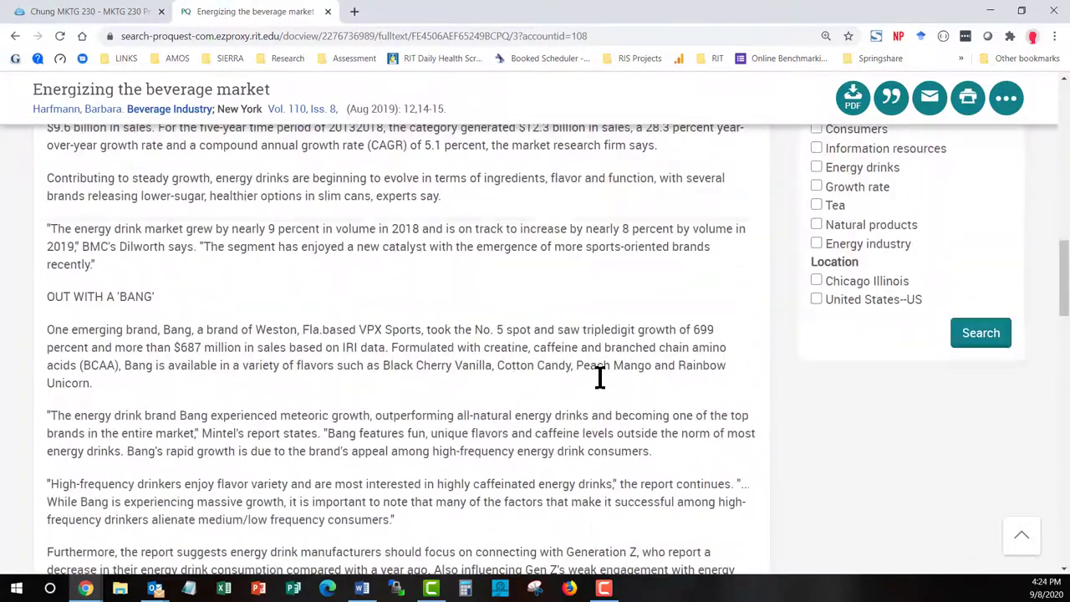
{"action": "scroll", "coordinate": [600, 376], "scroll_direction": "up", "scroll_amount": 5}
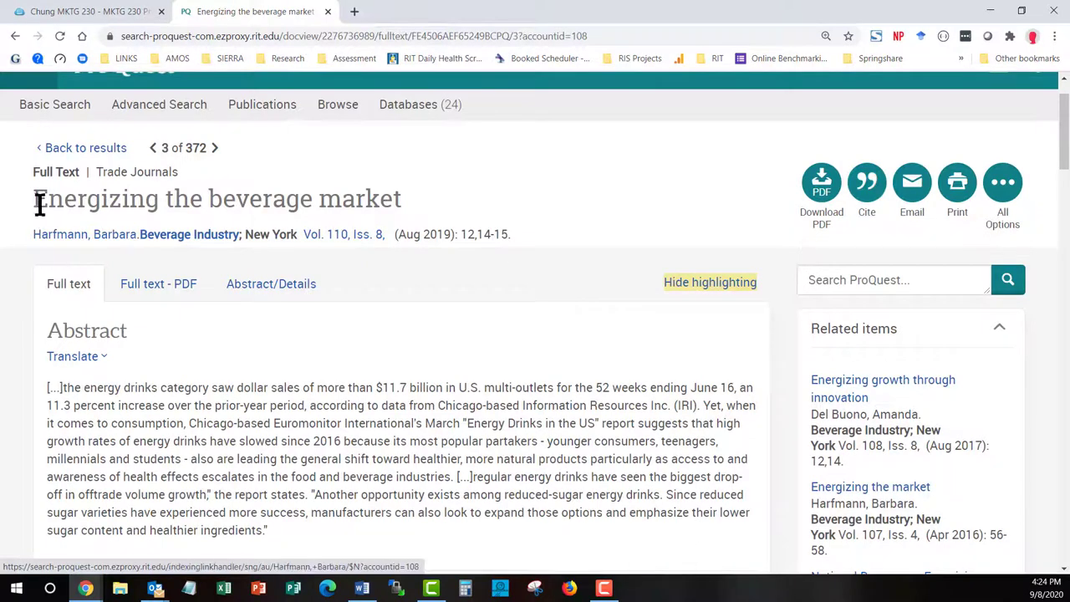
Copy the article title 'Energizing the beverage market' to the clipboard
{"action": "left_click_drag", "start_coordinate": [30, 198], "coordinate": [395, 201]}
{"action": "right_click", "coordinate": [395, 201]}
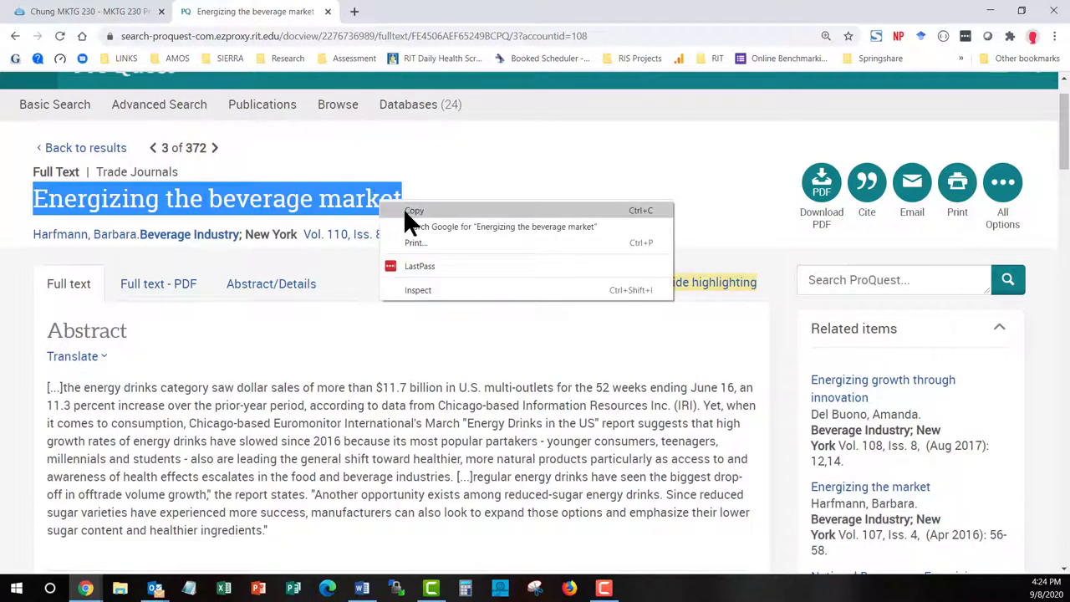
{"action": "left_click", "coordinate": [403, 210]}
{"action": "left_click", "coordinate": [550, 196]}
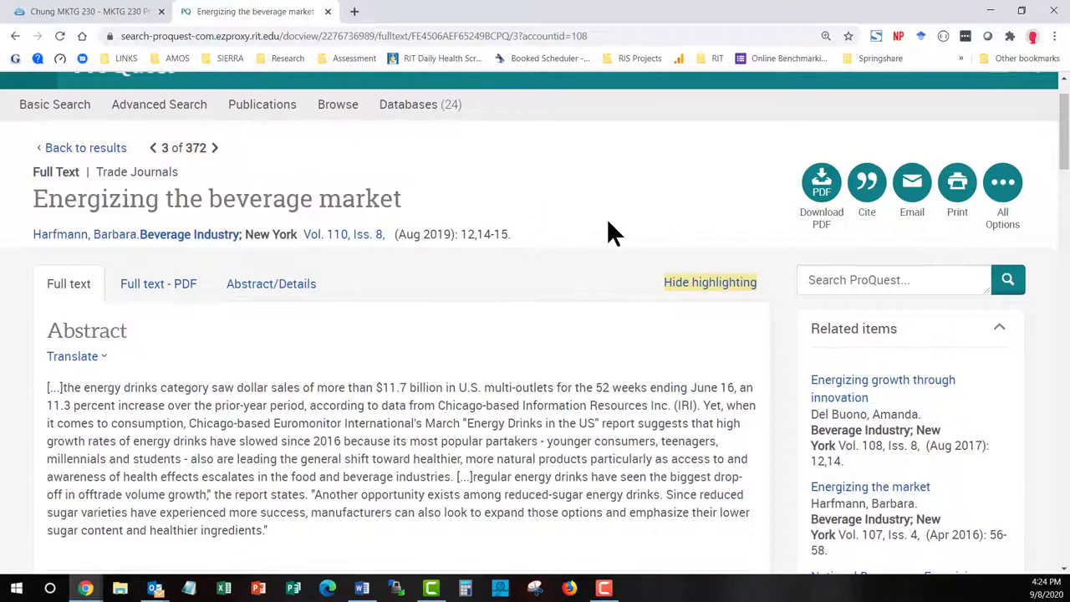
Start an email of the article with bibliographic citations in APA 6th style
{"action": "left_click", "coordinate": [915, 199]}
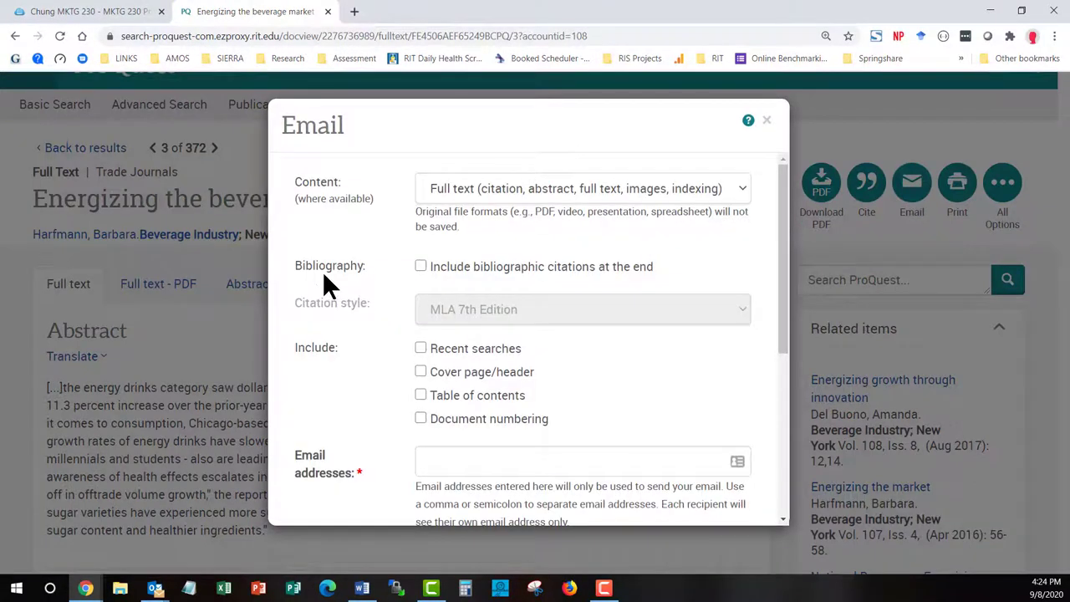
{"action": "left_click", "coordinate": [420, 266]}
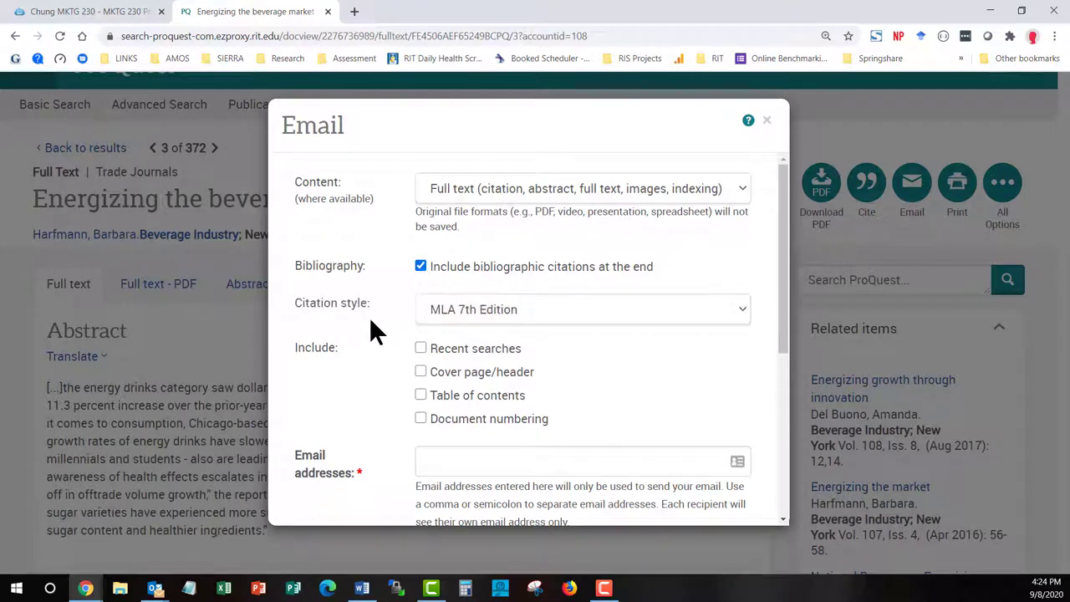
{"action": "left_click", "coordinate": [487, 301]}
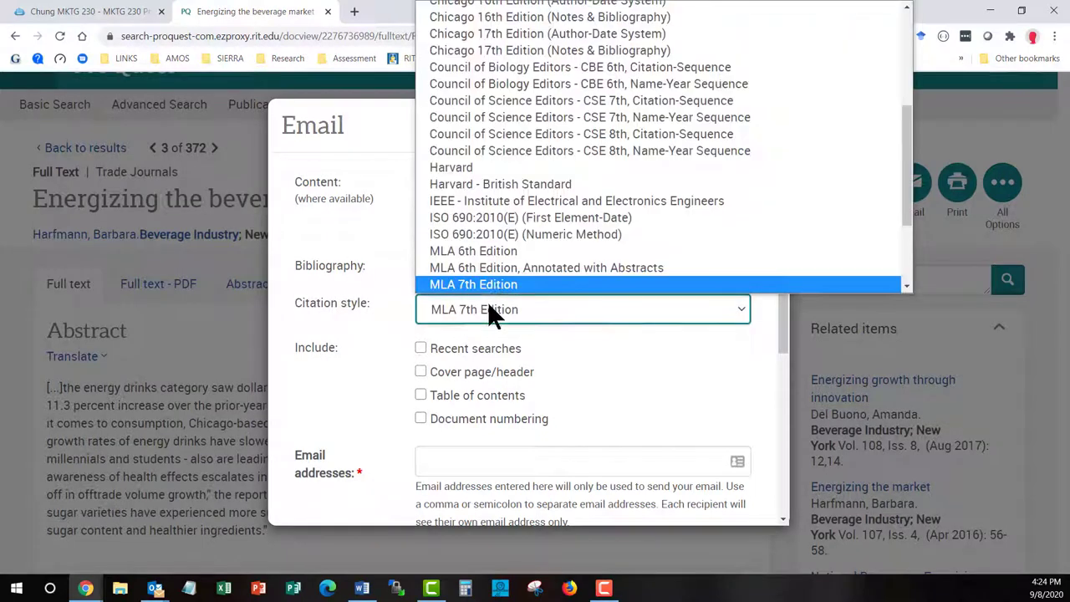
{"action": "scroll", "coordinate": [534, 209], "scroll_direction": "up", "scroll_amount": 3}
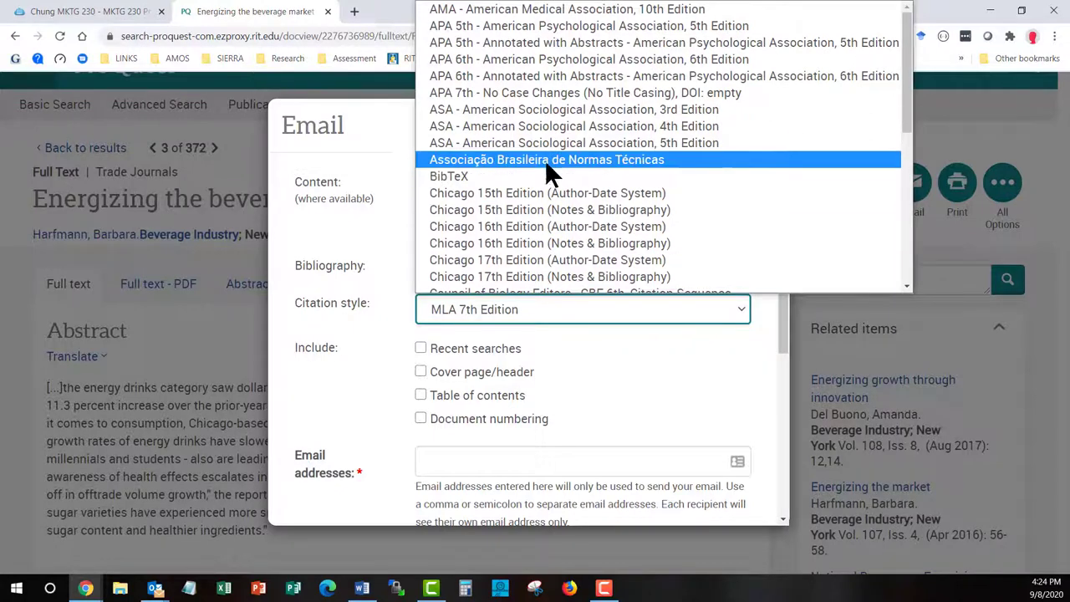
{"action": "left_click", "coordinate": [622, 59]}
{"action": "scroll", "coordinate": [380, 316], "scroll_direction": "down", "scroll_amount": 3}
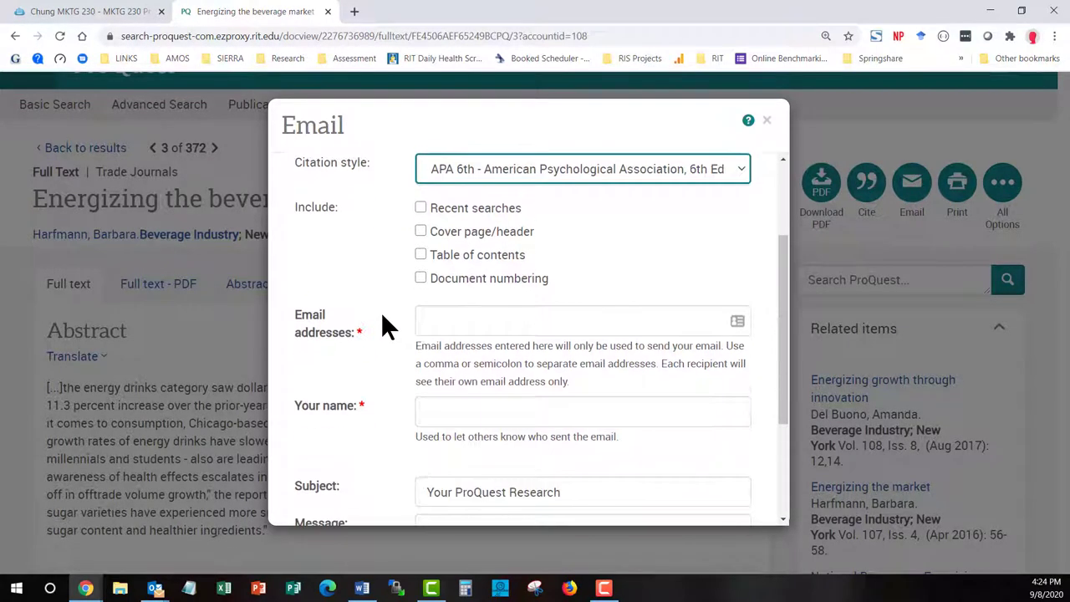
Enter the recipient's e-mail address, paste the article title as the subject, and send
{"action": "left_click", "coordinate": [445, 258]}
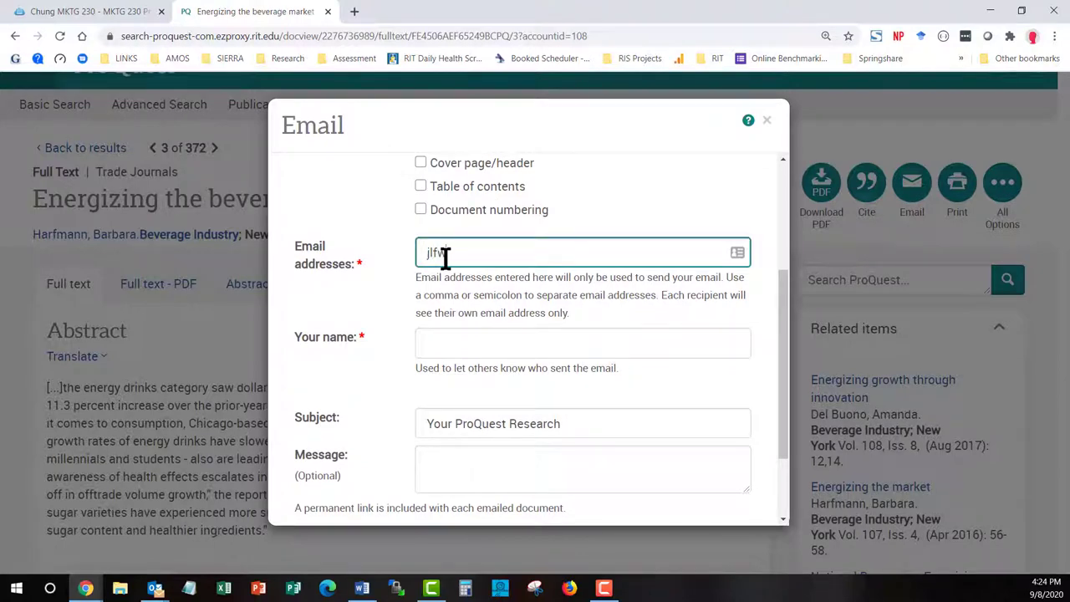
{"action": "left_click", "coordinate": [463, 345]}
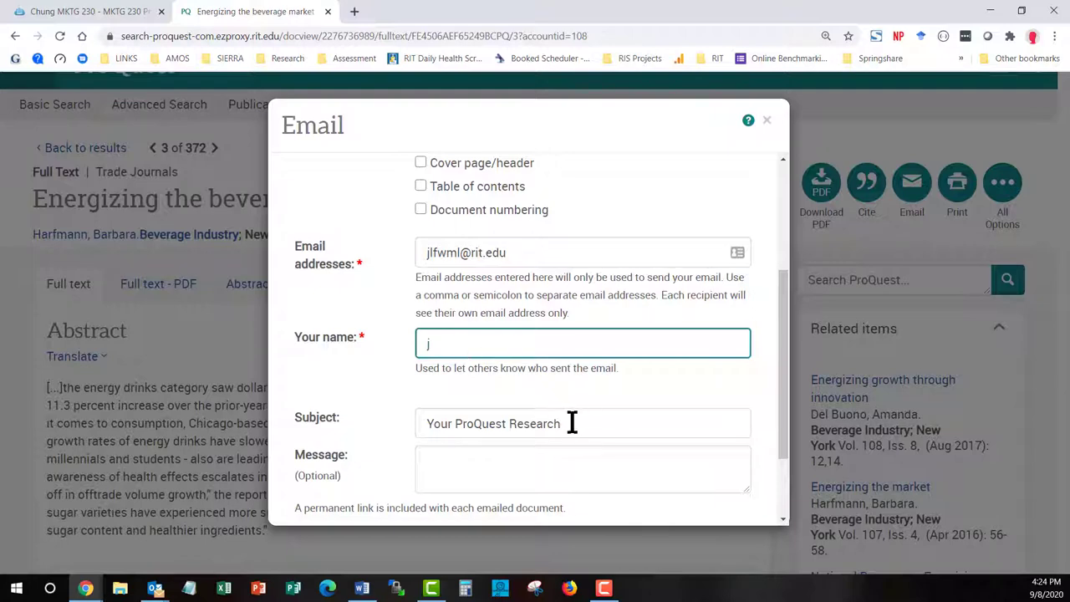
{"action": "left_click_drag", "start_coordinate": [574, 423], "coordinate": [373, 416]}
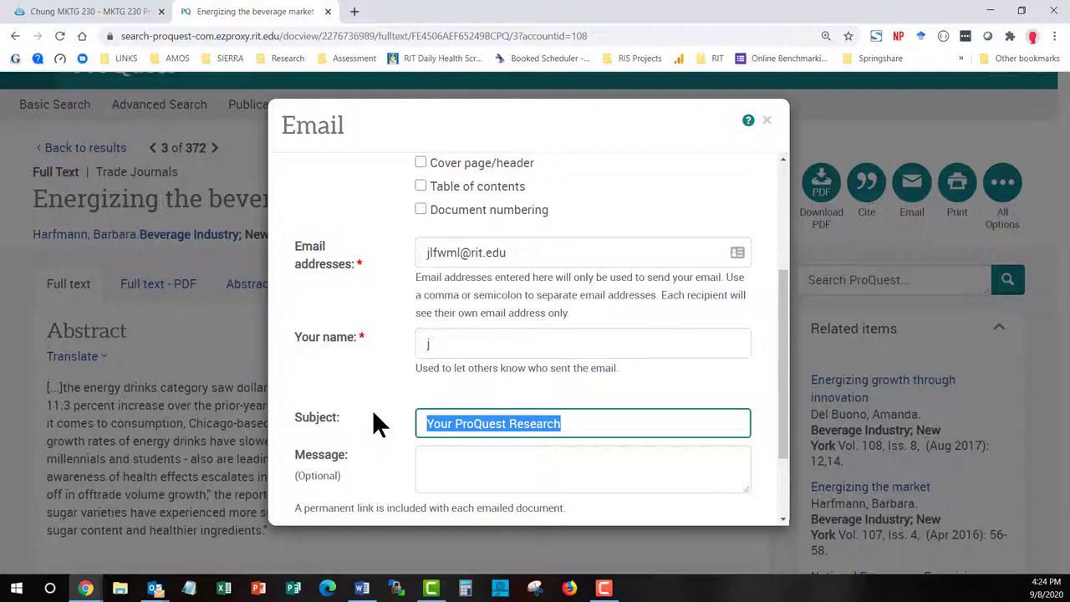
{"action": "key", "text": "ctrl+v"}
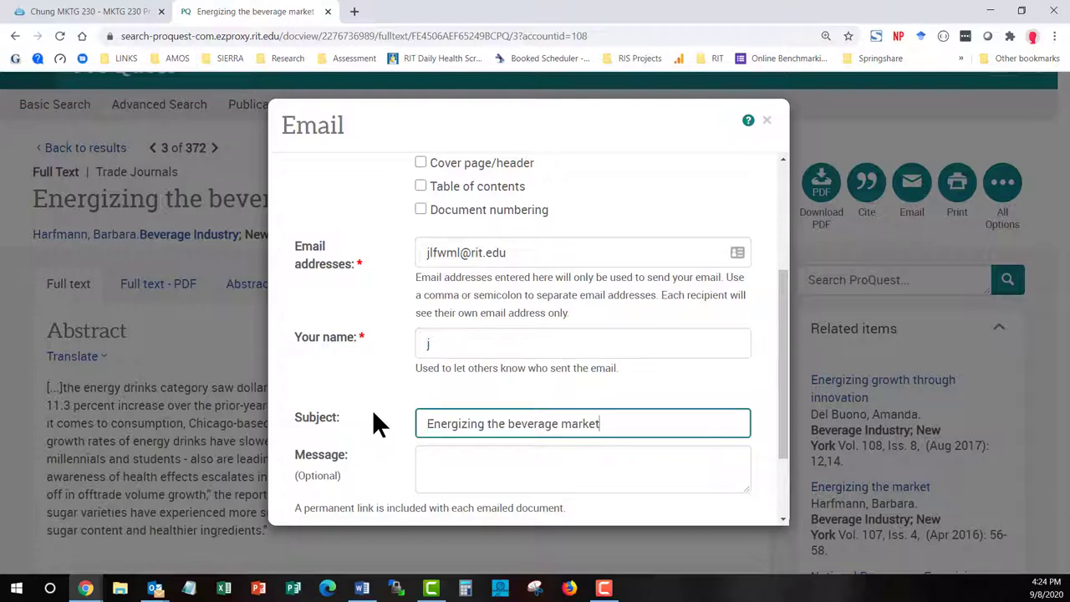
{"action": "scroll", "coordinate": [372, 423], "scroll_direction": "down", "scroll_amount": 2}
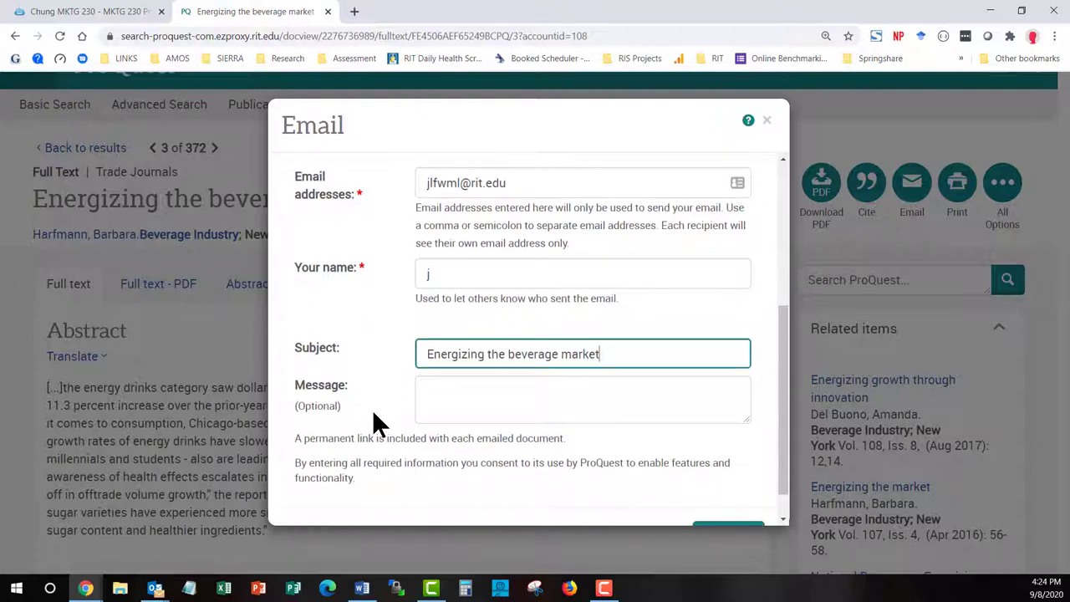
{"action": "scroll", "coordinate": [373, 414], "scroll_direction": "down", "scroll_amount": 1}
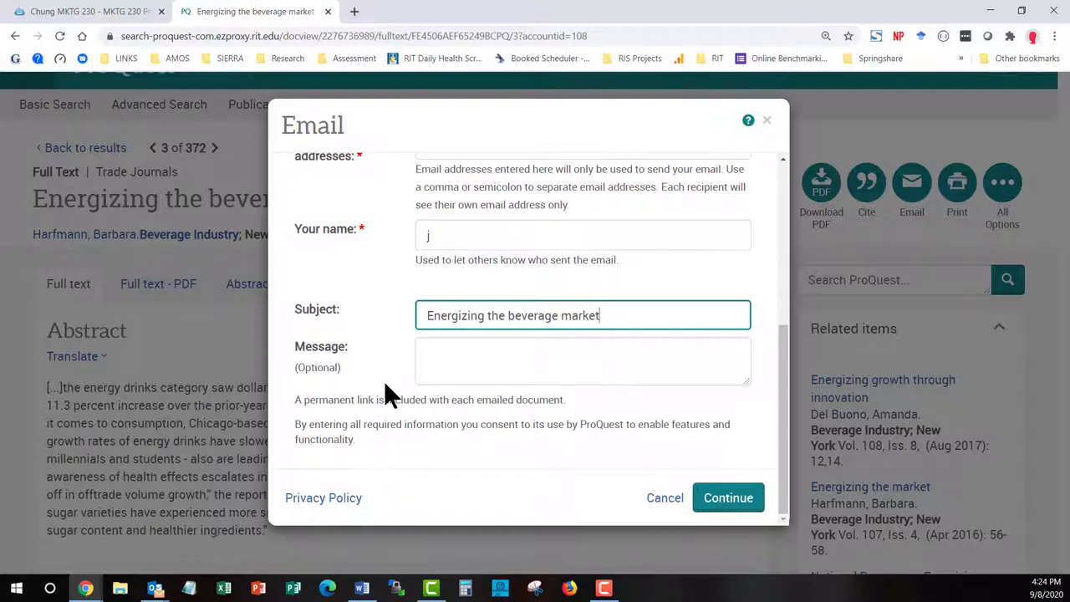
{"action": "left_click", "coordinate": [728, 505]}
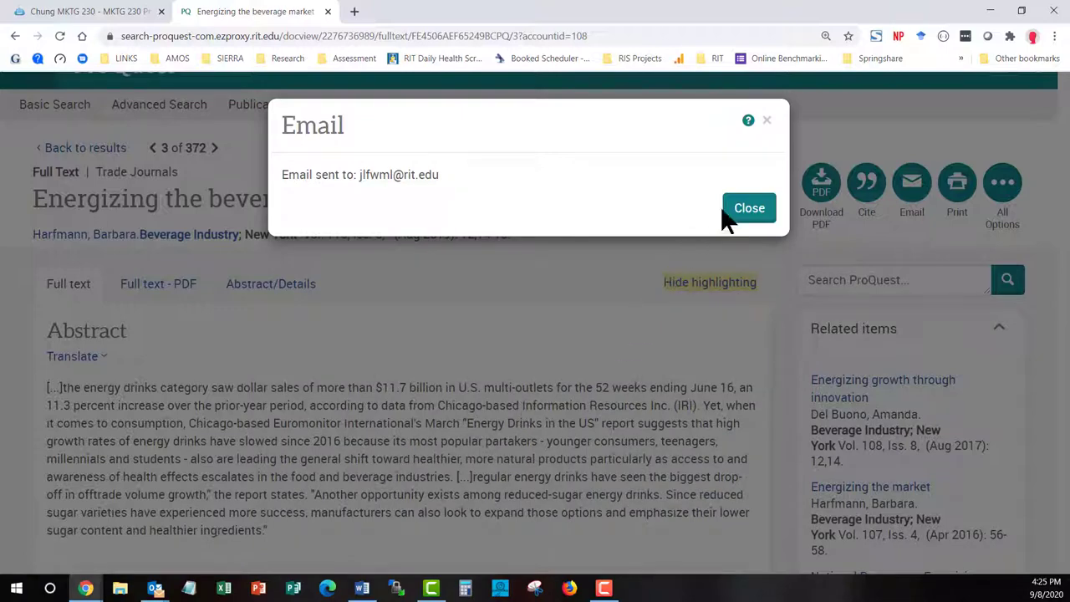
Dismiss the sent confirmation, review the APA 6th citation, and go back to the results list
{"action": "left_click", "coordinate": [749, 208]}
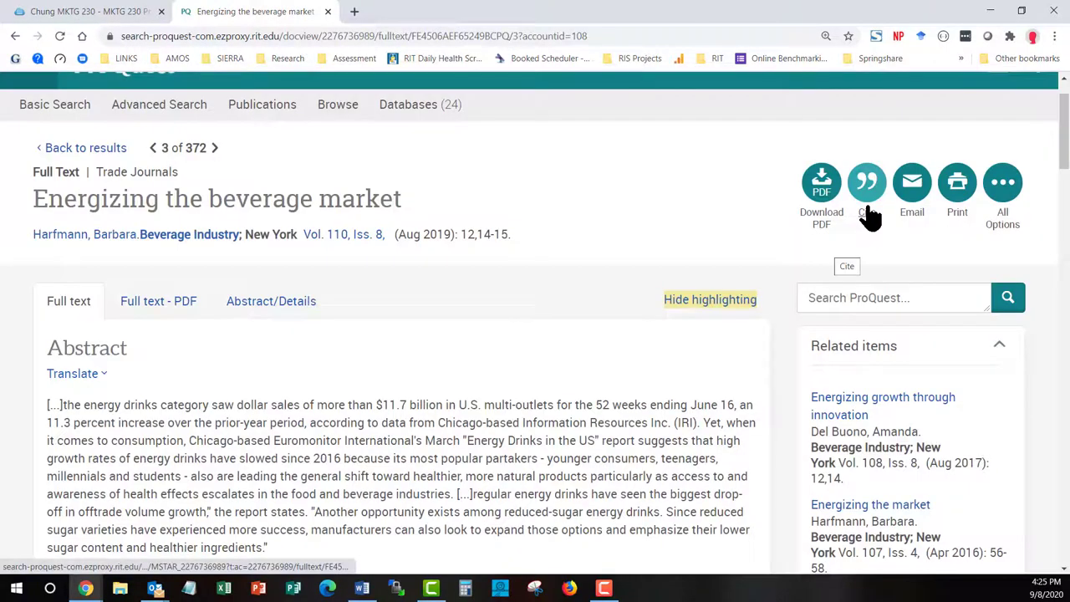
{"action": "left_click", "coordinate": [868, 209]}
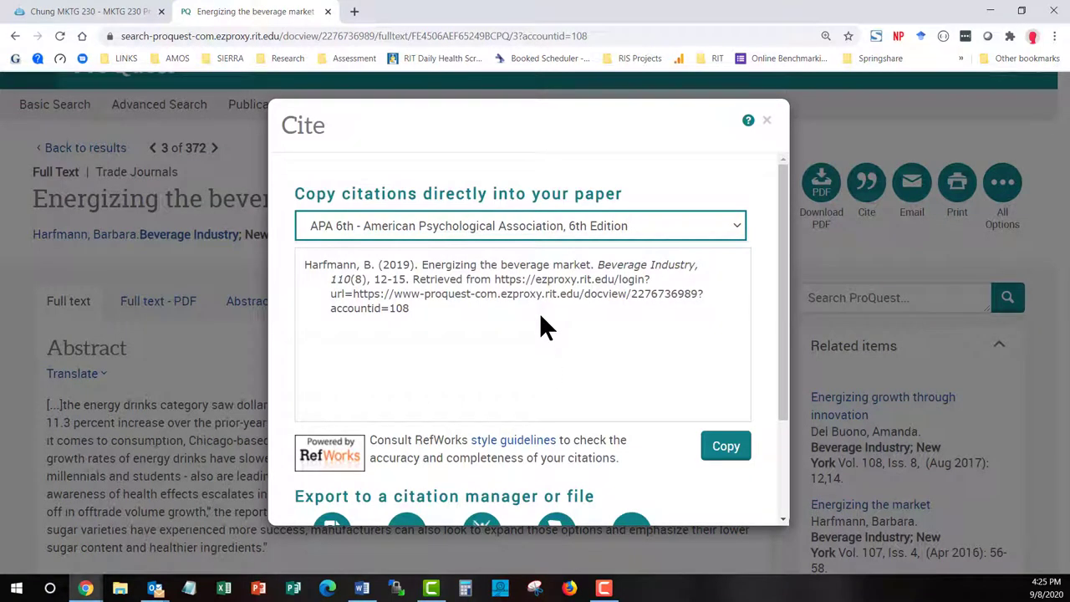
{"action": "left_click", "coordinate": [767, 122]}
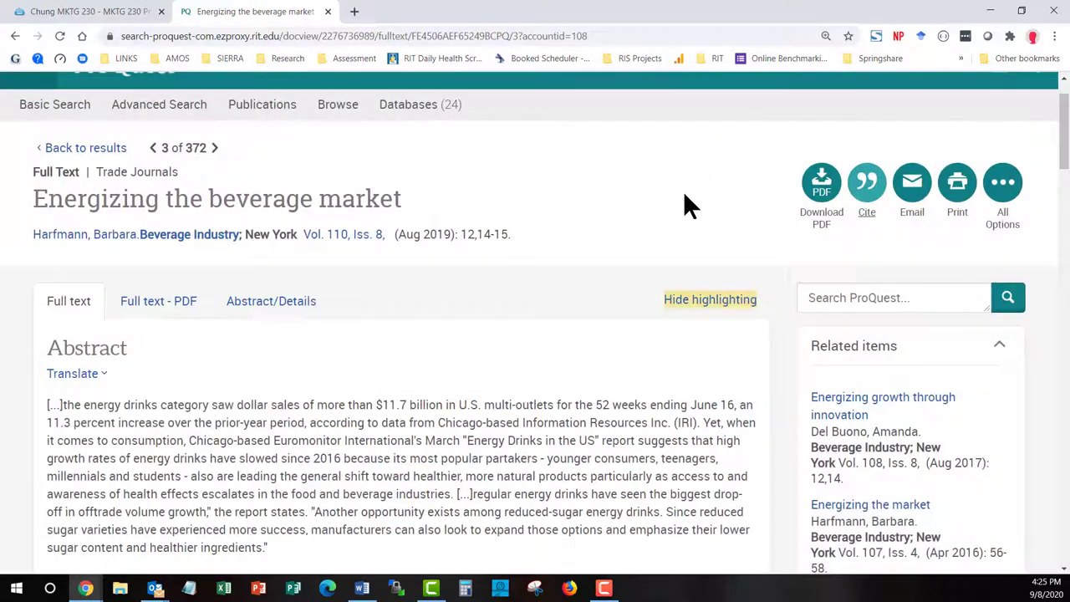
{"action": "left_click", "coordinate": [90, 150]}
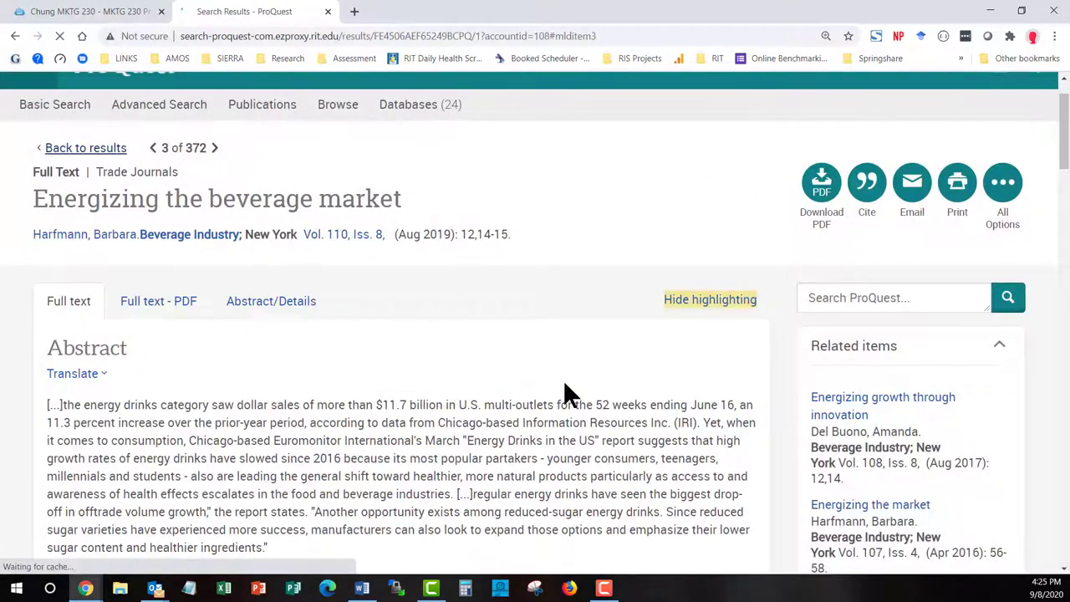
{"action": "scroll", "coordinate": [569, 386], "scroll_direction": "down", "scroll_amount": 2}
{"action": "scroll", "coordinate": [568, 387], "scroll_direction": "down", "scroll_amount": 3}
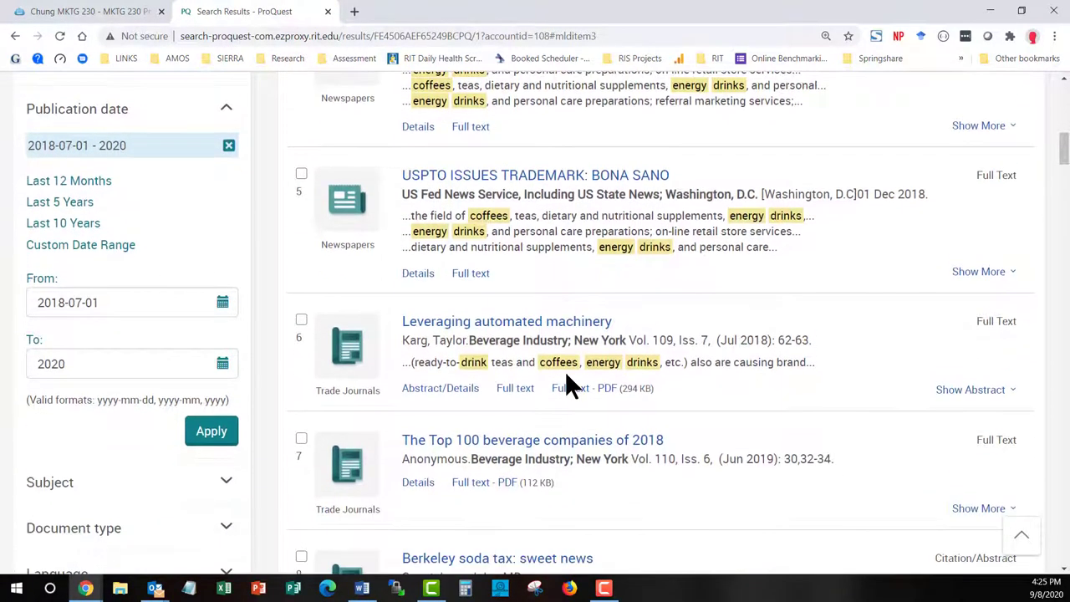
Set the publication date start to 2020-01-01 and apply, cutting results to 85
{"action": "scroll", "coordinate": [569, 386], "scroll_direction": "down", "scroll_amount": 1}
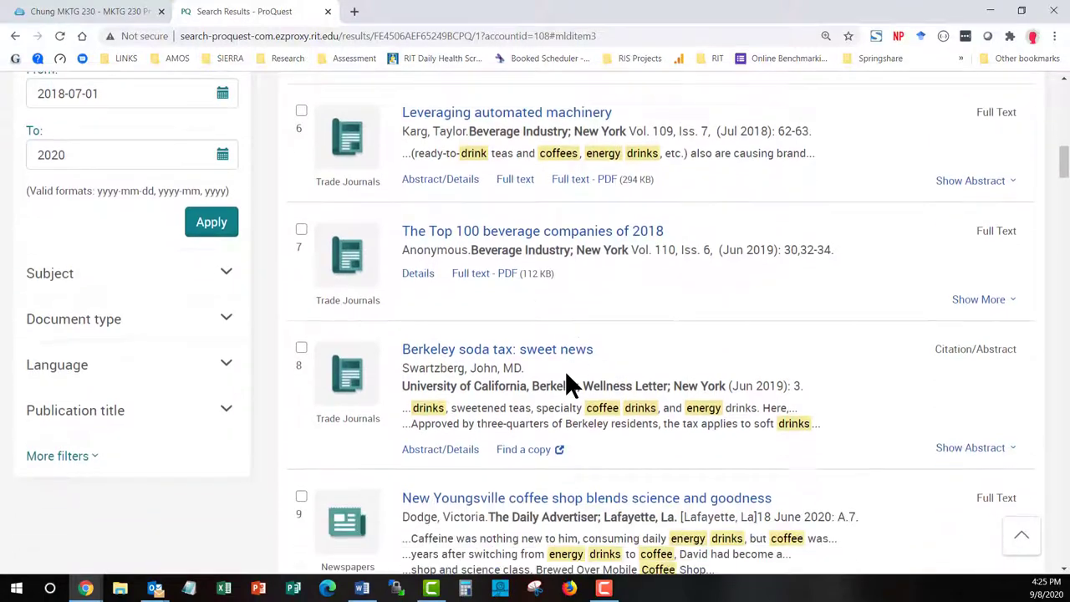
{"action": "scroll", "coordinate": [568, 385], "scroll_direction": "down", "scroll_amount": 1}
{"action": "scroll", "coordinate": [566, 375], "scroll_direction": "down", "scroll_amount": 3}
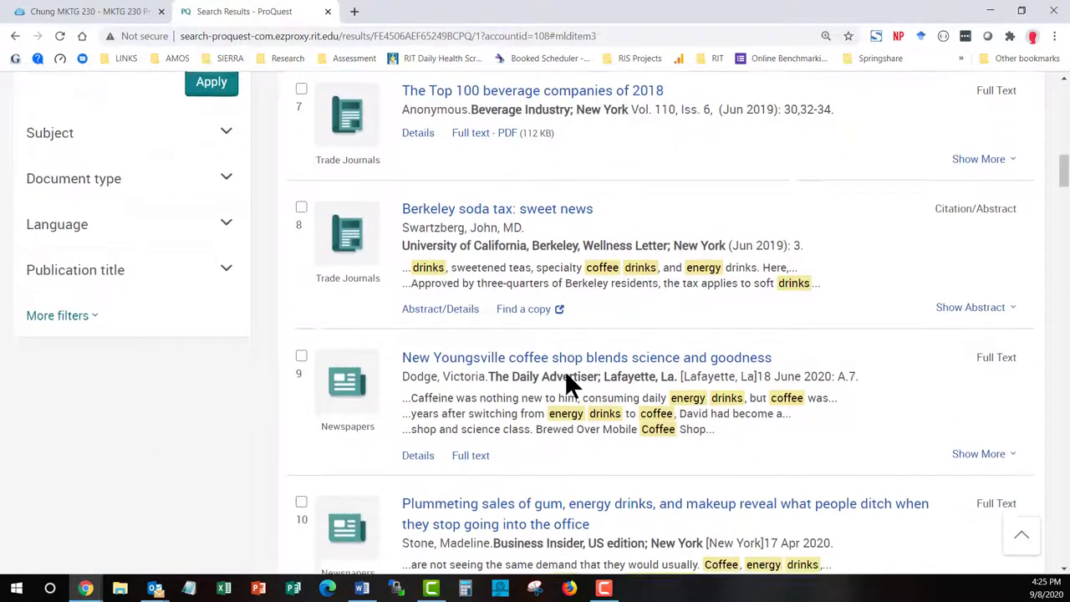
{"action": "scroll", "coordinate": [567, 380], "scroll_direction": "up", "scroll_amount": 6}
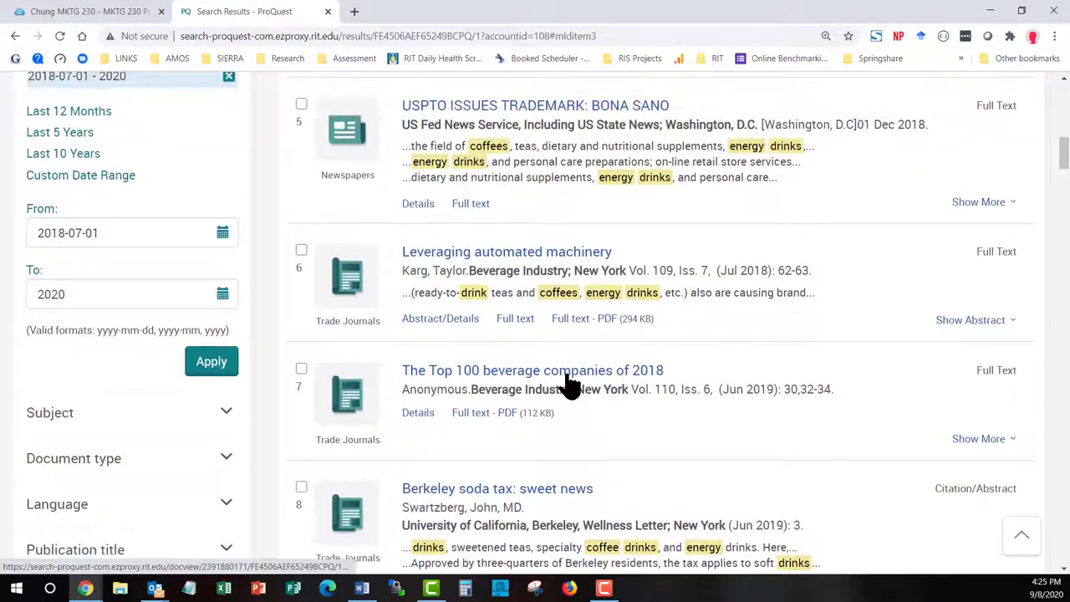
{"action": "scroll", "coordinate": [493, 386], "scroll_direction": "down", "scroll_amount": 1}
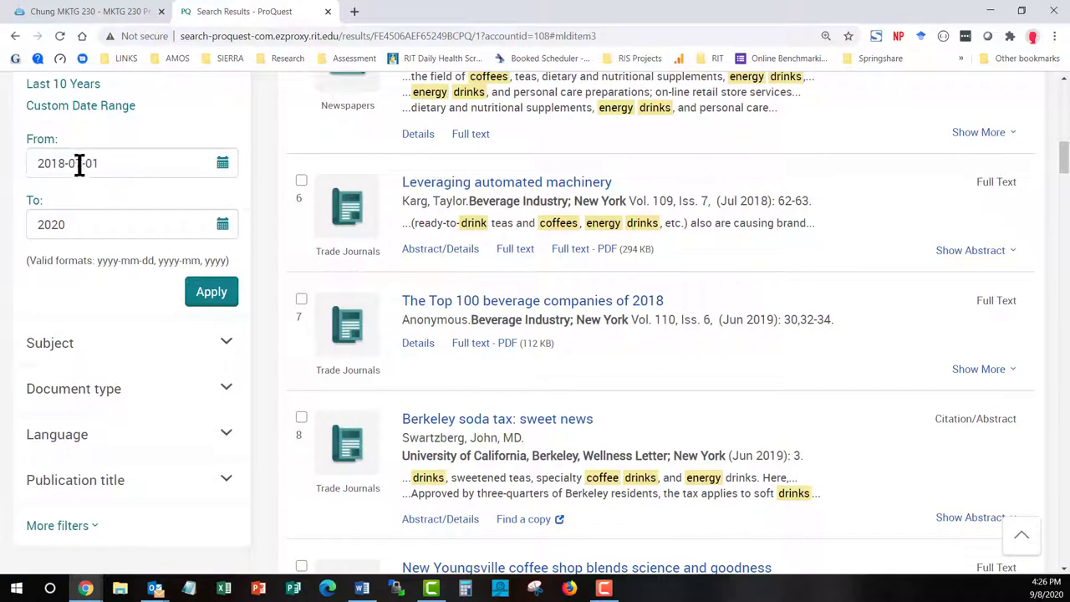
{"action": "left_click", "coordinate": [223, 161]}
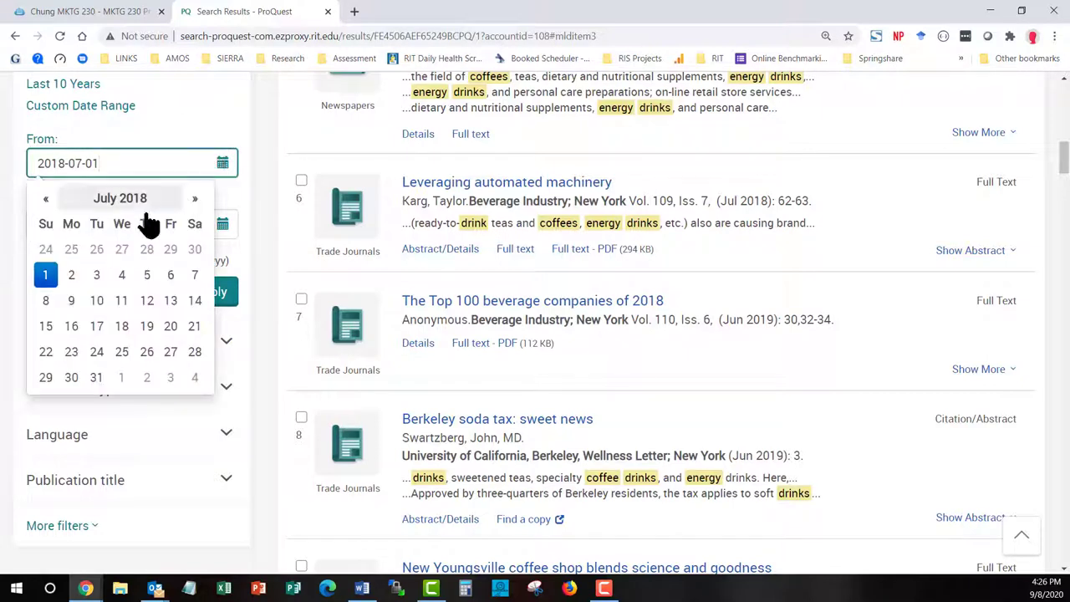
{"action": "left_click", "coordinate": [137, 199]}
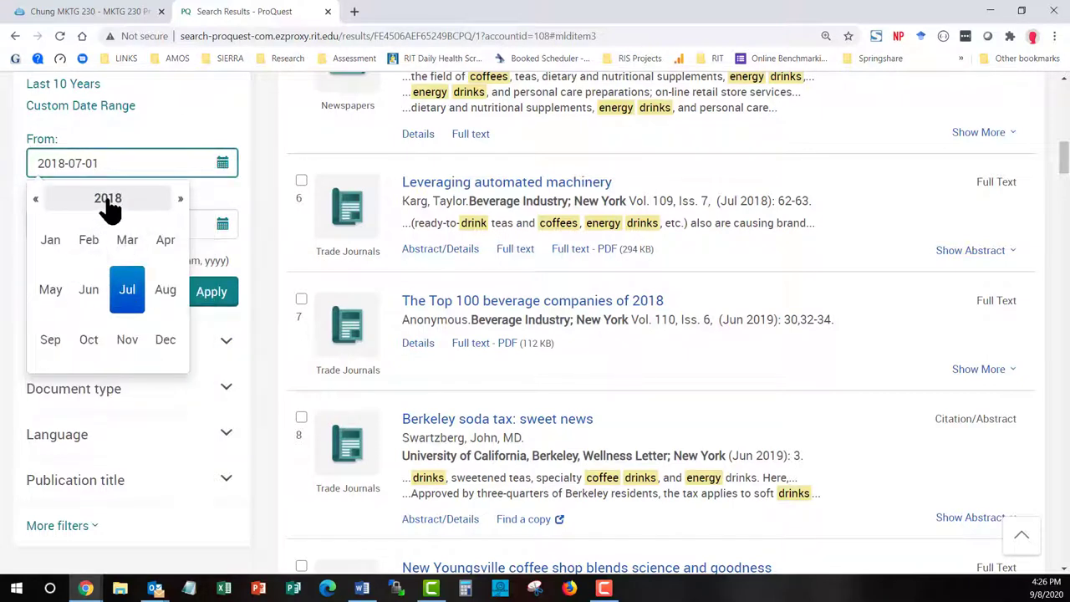
{"action": "left_click", "coordinate": [108, 202]}
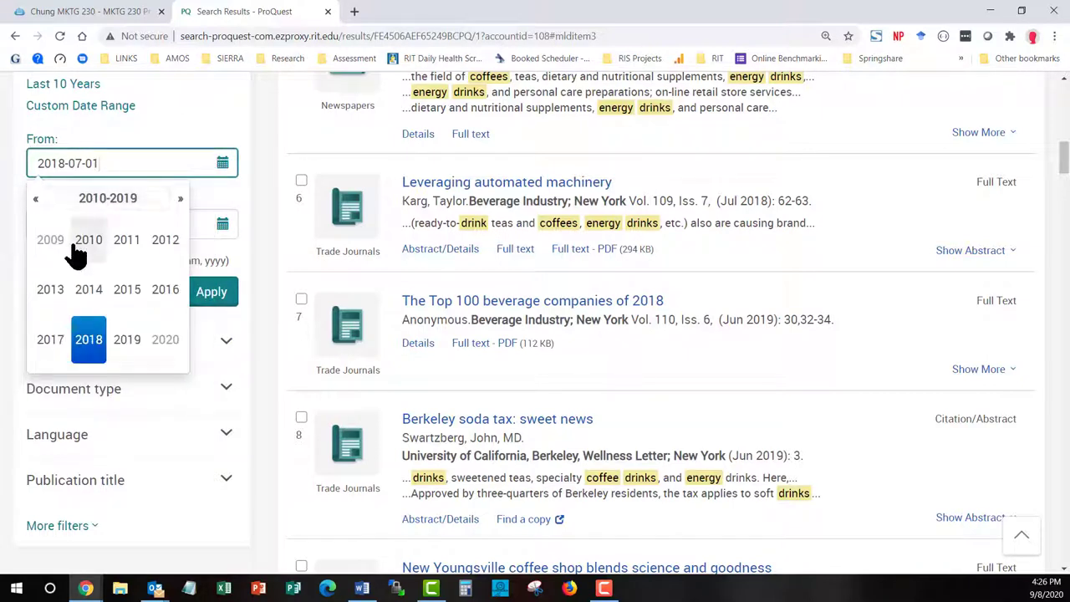
{"action": "left_click", "coordinate": [166, 349]}
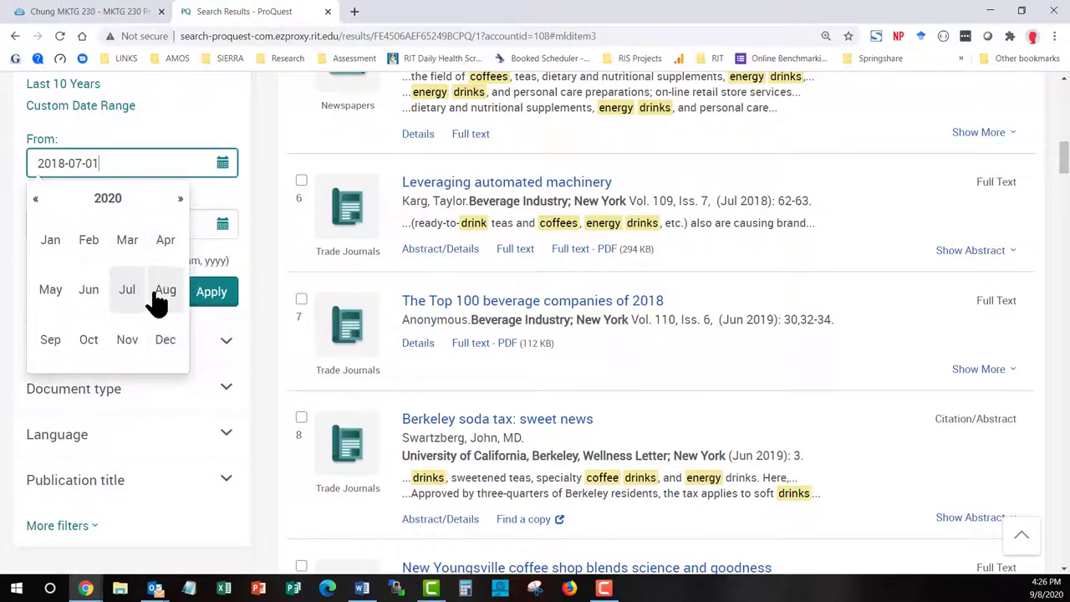
{"action": "left_click", "coordinate": [51, 242]}
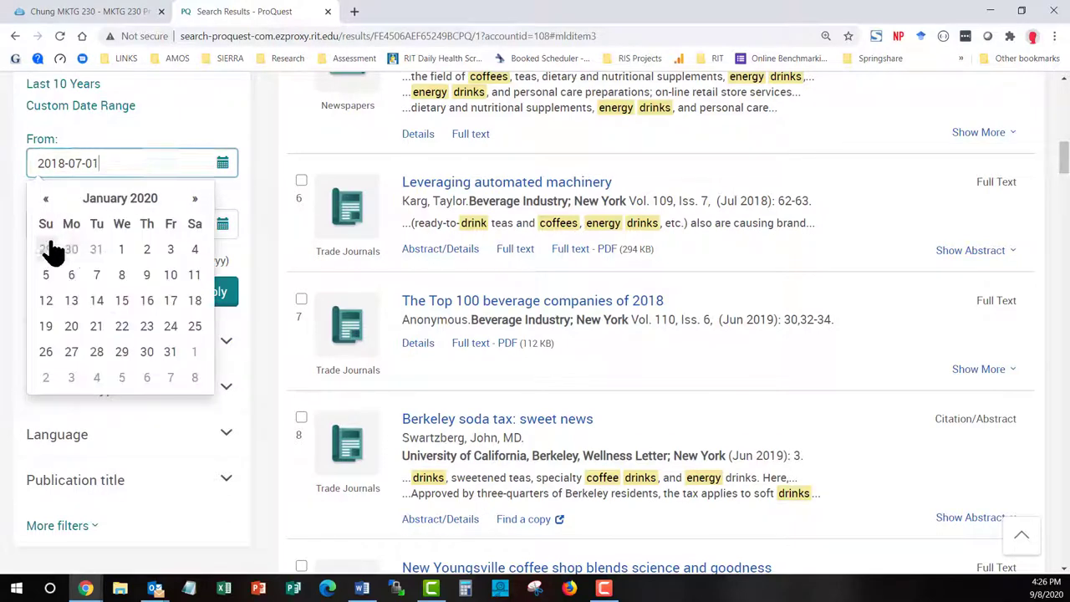
{"action": "left_click", "coordinate": [122, 251]}
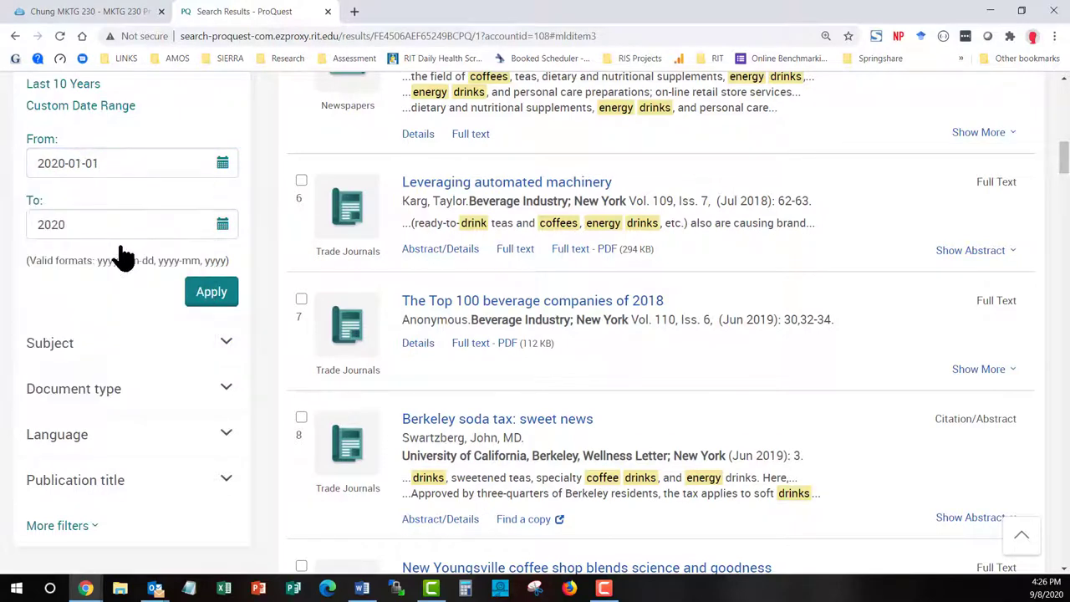
{"action": "left_click", "coordinate": [213, 297]}
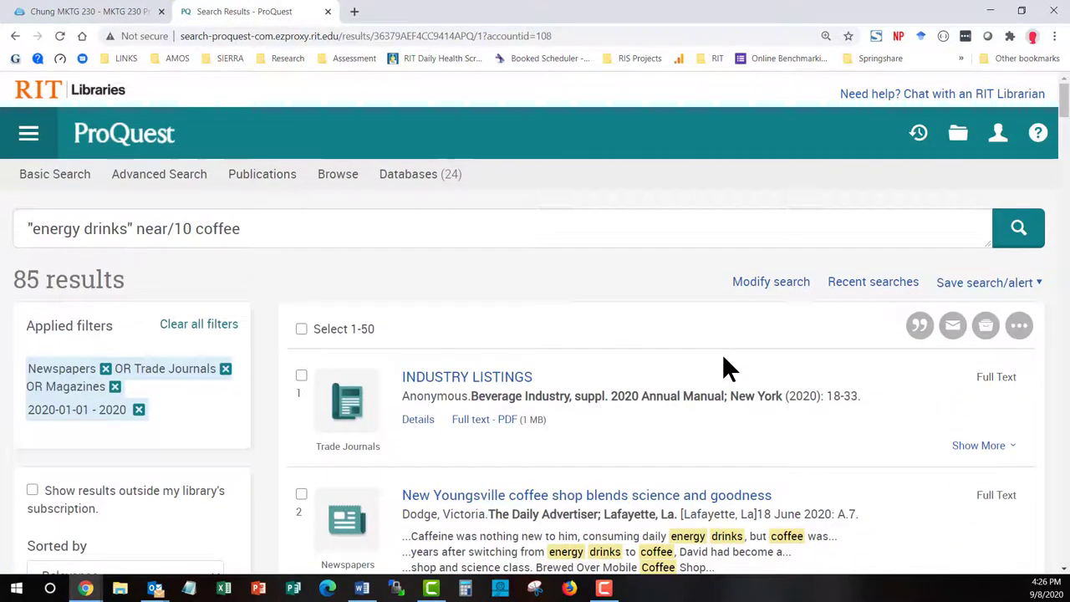
{"action": "scroll", "coordinate": [726, 368], "scroll_direction": "down", "scroll_amount": 6}
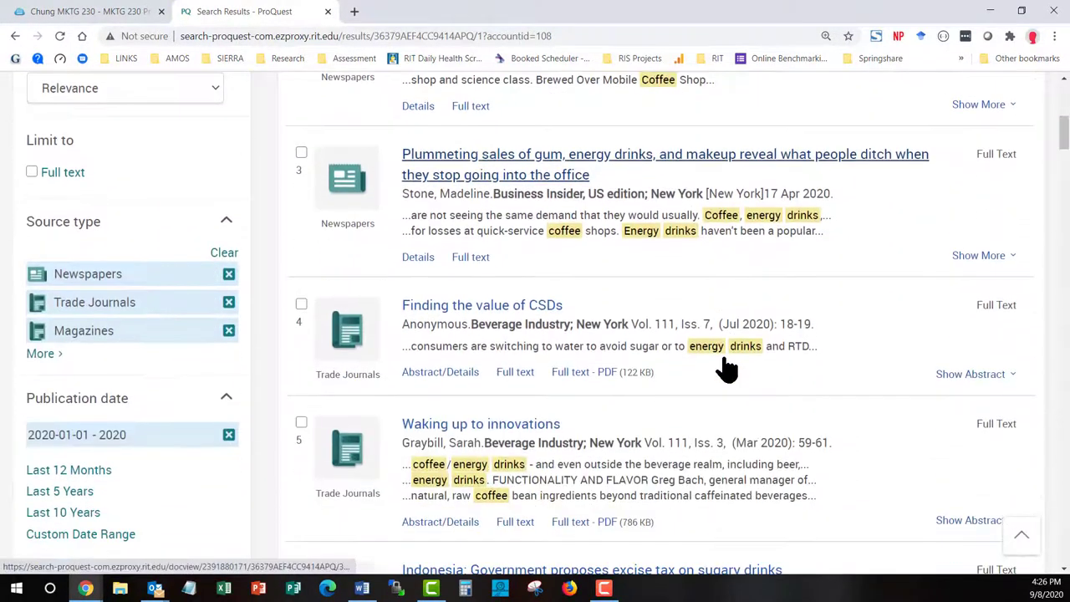
{"action": "scroll", "coordinate": [726, 368], "scroll_direction": "down", "scroll_amount": 3}
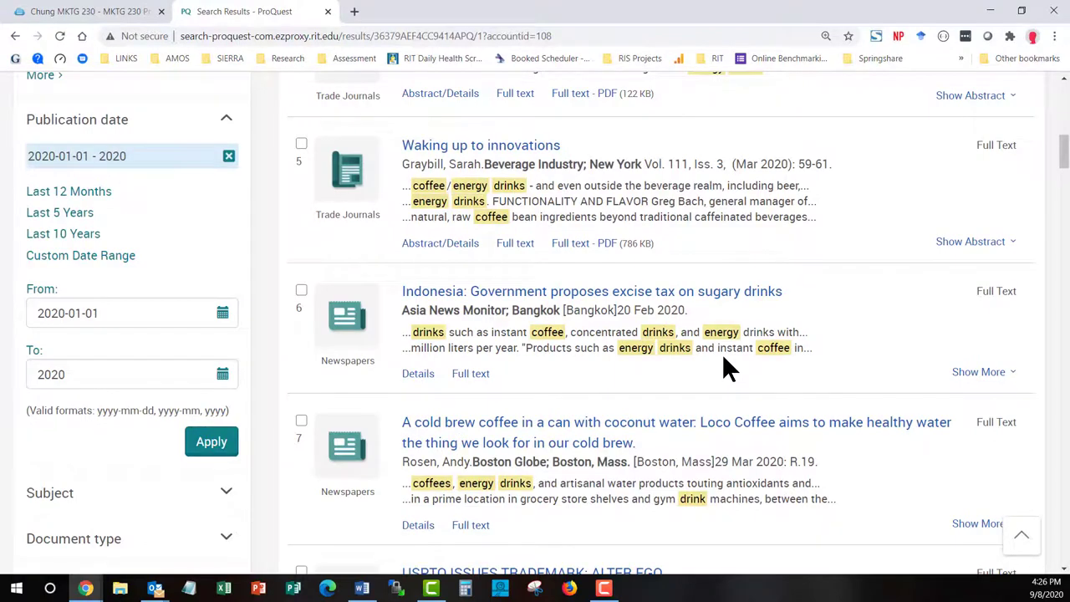
{"action": "scroll", "coordinate": [726, 368], "scroll_direction": "down", "scroll_amount": 4}
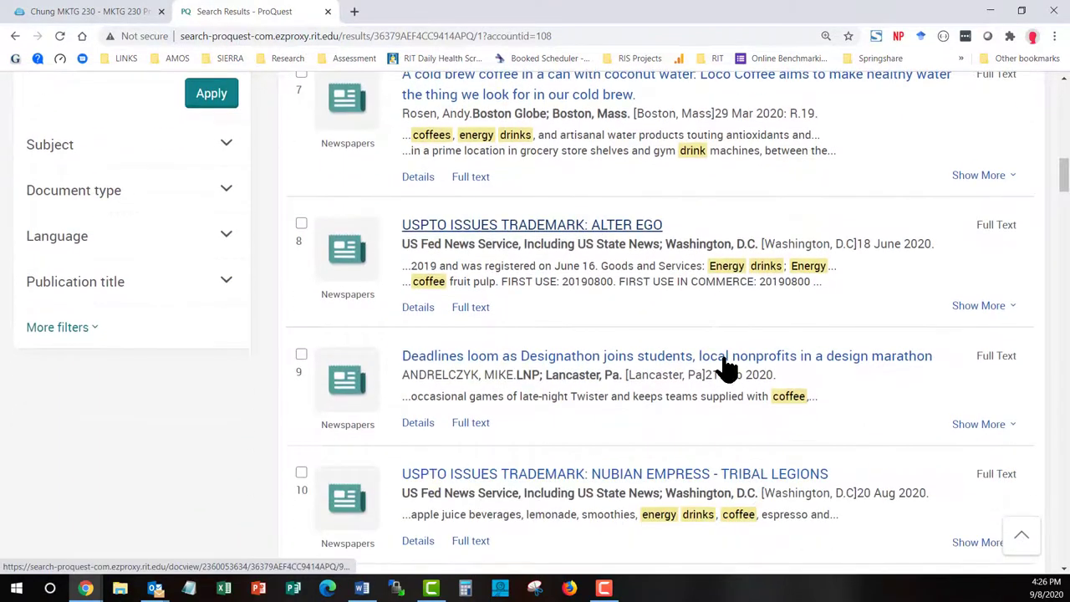
{"action": "scroll", "coordinate": [726, 368], "scroll_direction": "down", "scroll_amount": 2}
{"action": "scroll", "coordinate": [726, 368], "scroll_direction": "down", "scroll_amount": 1}
{"action": "scroll", "coordinate": [684, 372], "scroll_direction": "down", "scroll_amount": 2}
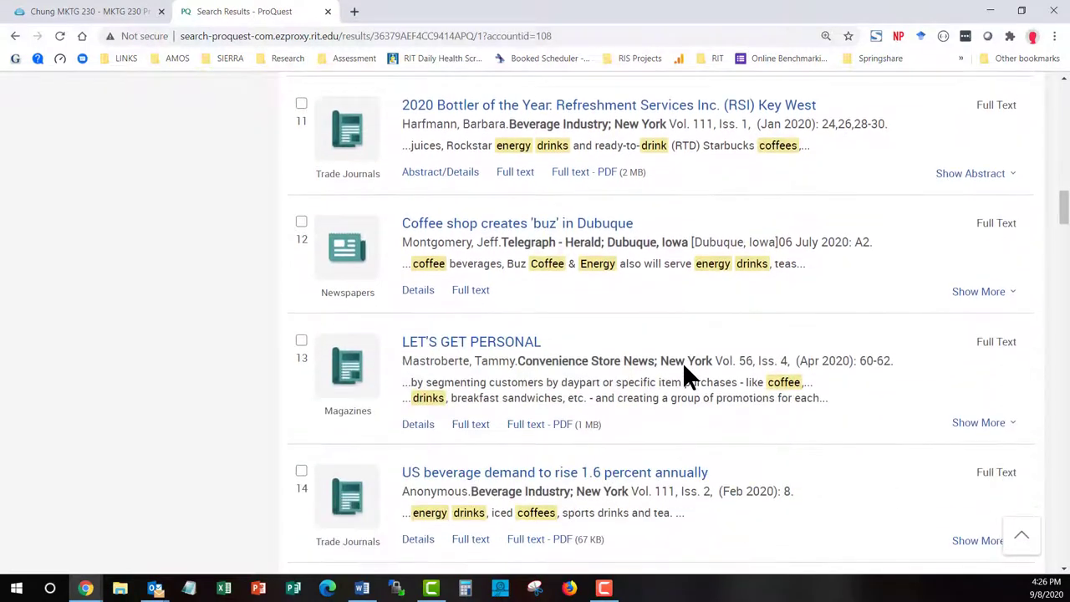
{"action": "scroll", "coordinate": [684, 367], "scroll_direction": "down", "scroll_amount": 1}
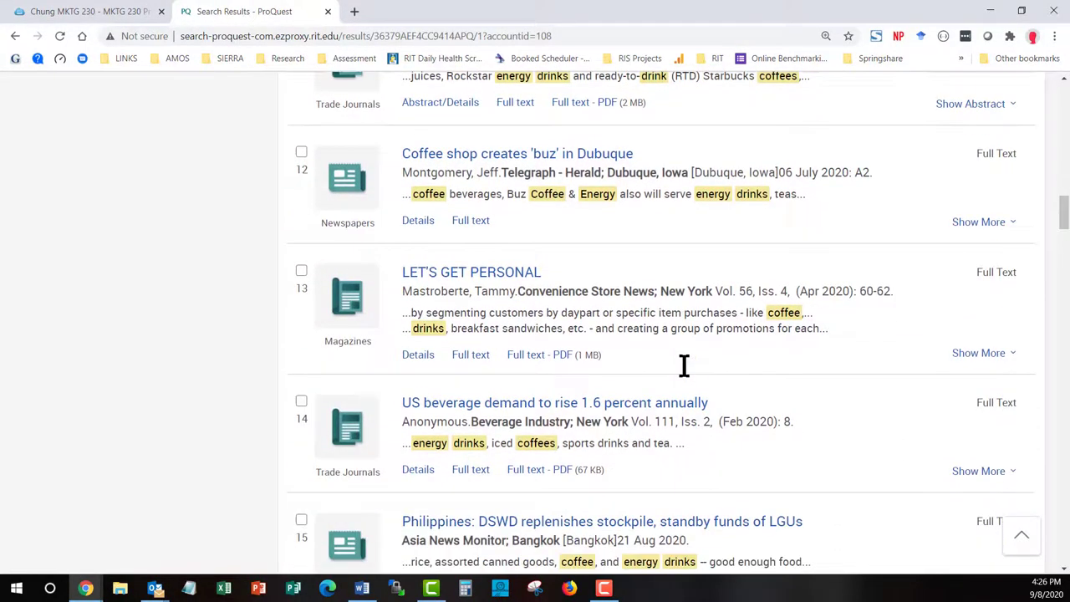
{"action": "scroll", "coordinate": [684, 368], "scroll_direction": "up", "scroll_amount": 11}
{"action": "scroll", "coordinate": [682, 362], "scroll_direction": "up", "scroll_amount": 5}
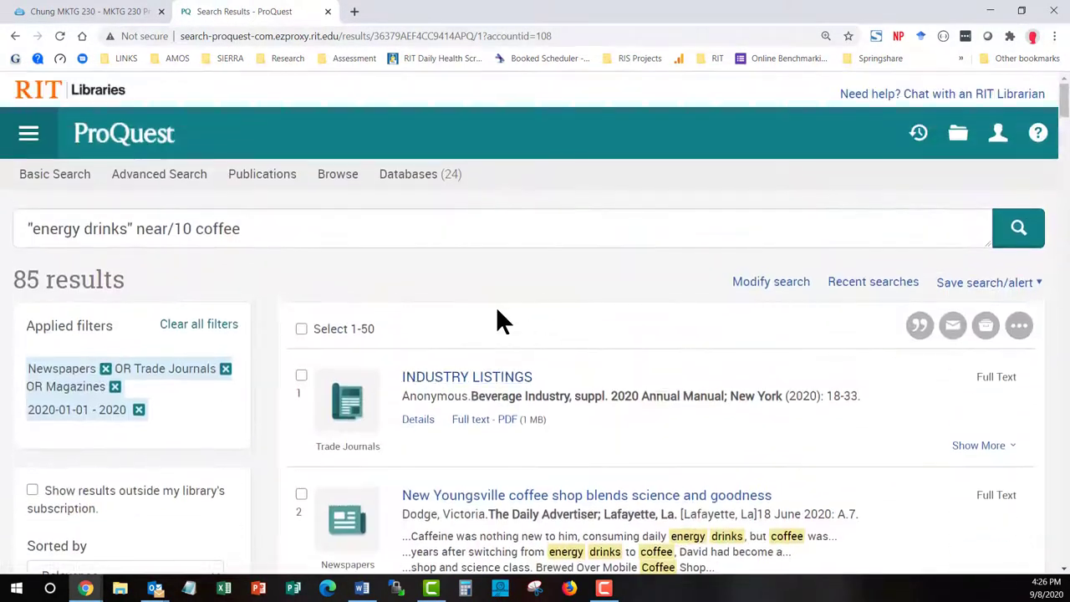
Append AND pub(new york times) to the energy drinks near coffee query and rerun it
{"action": "left_click", "coordinate": [767, 288]}
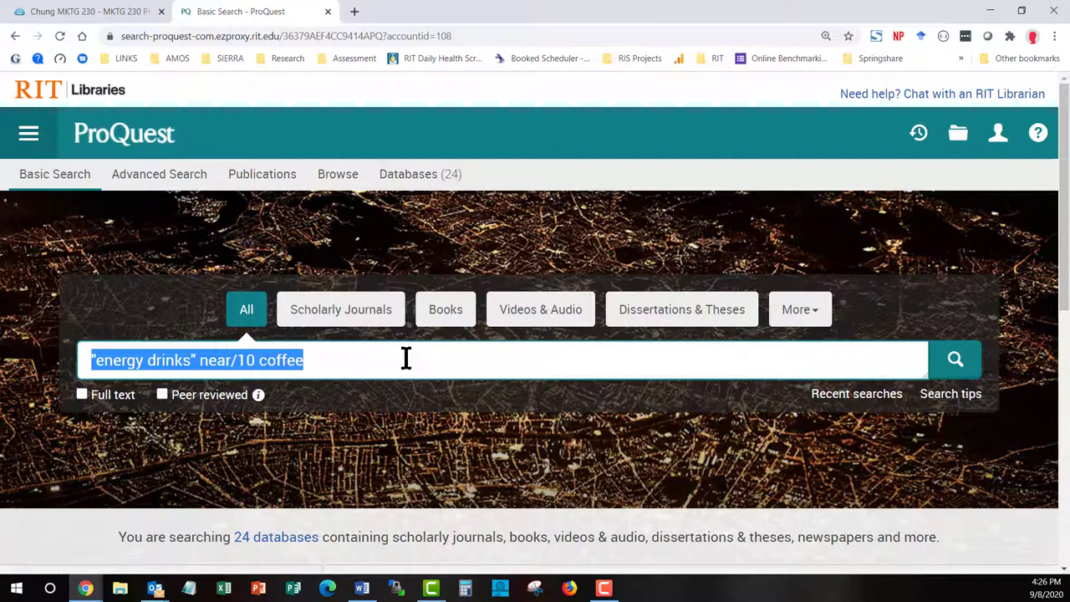
{"action": "left_click", "coordinate": [407, 358]}
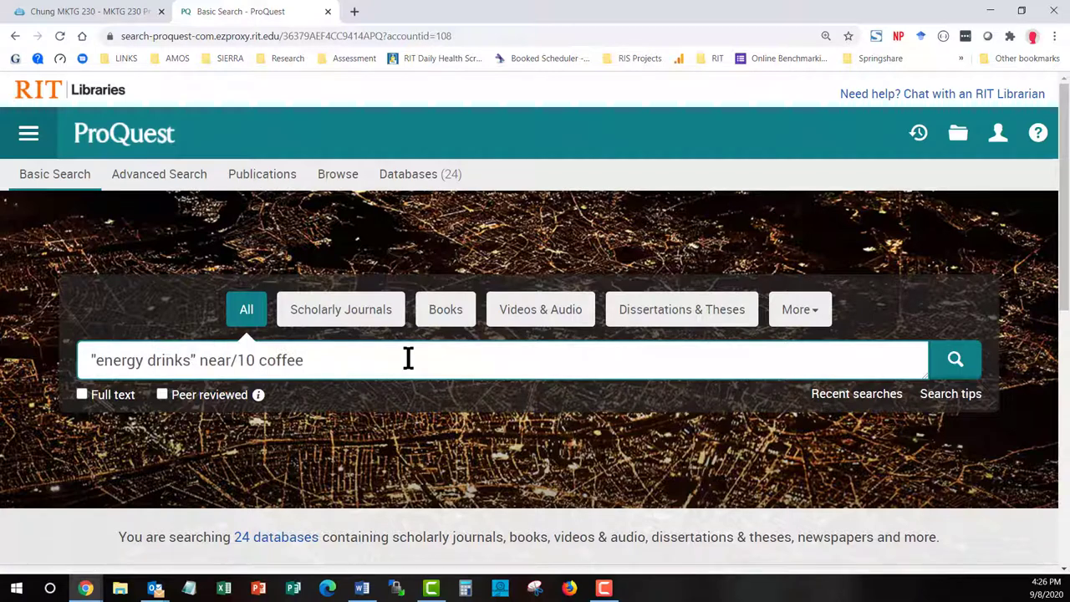
{"action": "type", "text": "AND pub"}
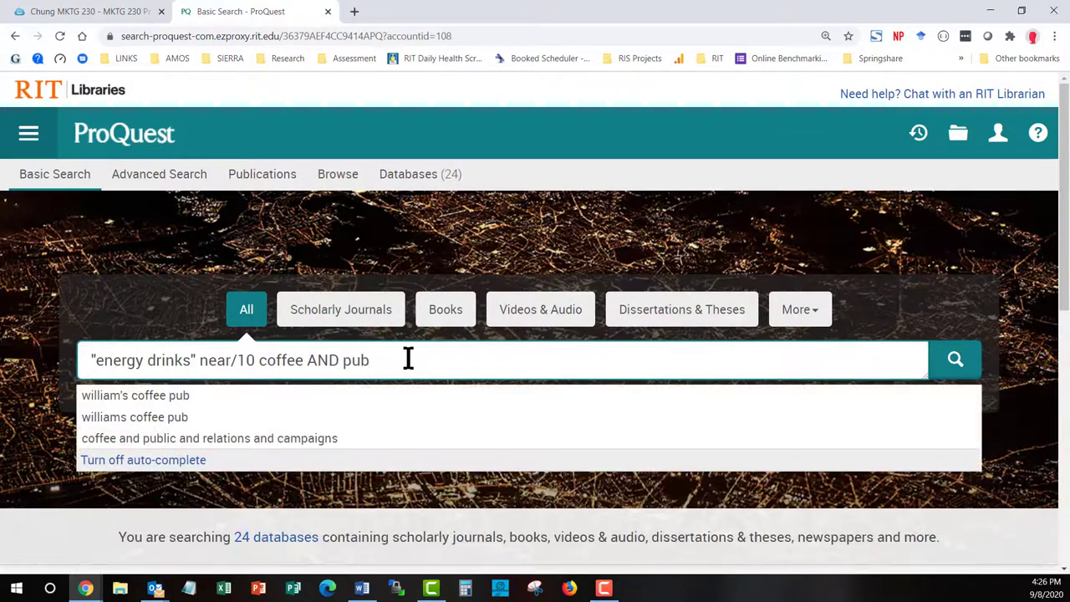
{"action": "type", "text": "(n"}
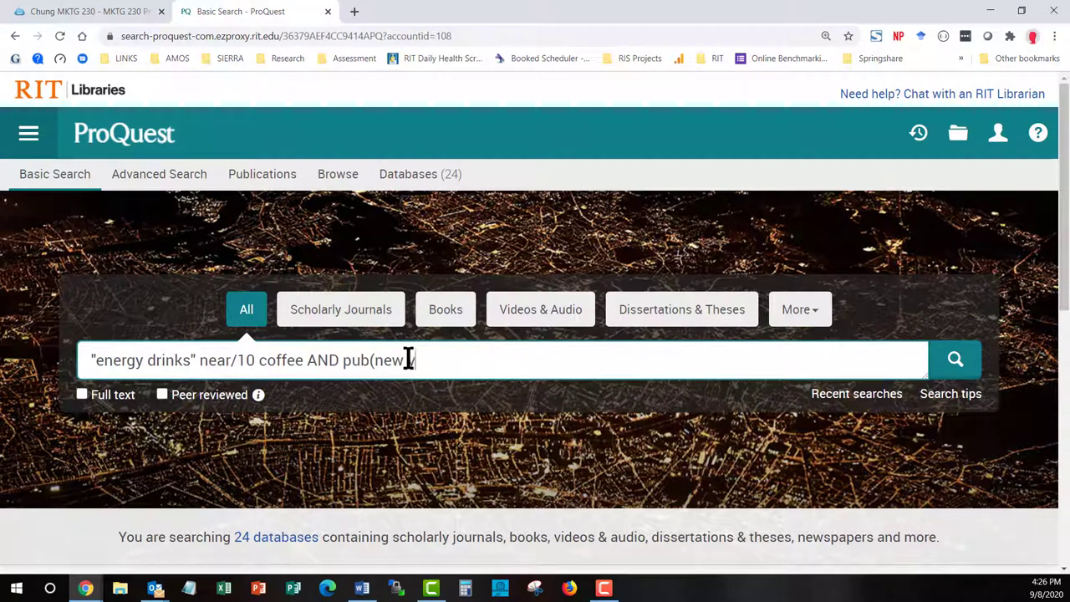
{"action": "type", "text": "ew yorktimes)"}
{"action": "left_click", "coordinate": [406, 359]}
{"action": "left_click", "coordinate": [440, 359]}
{"action": "left_click", "coordinate": [955, 360]}
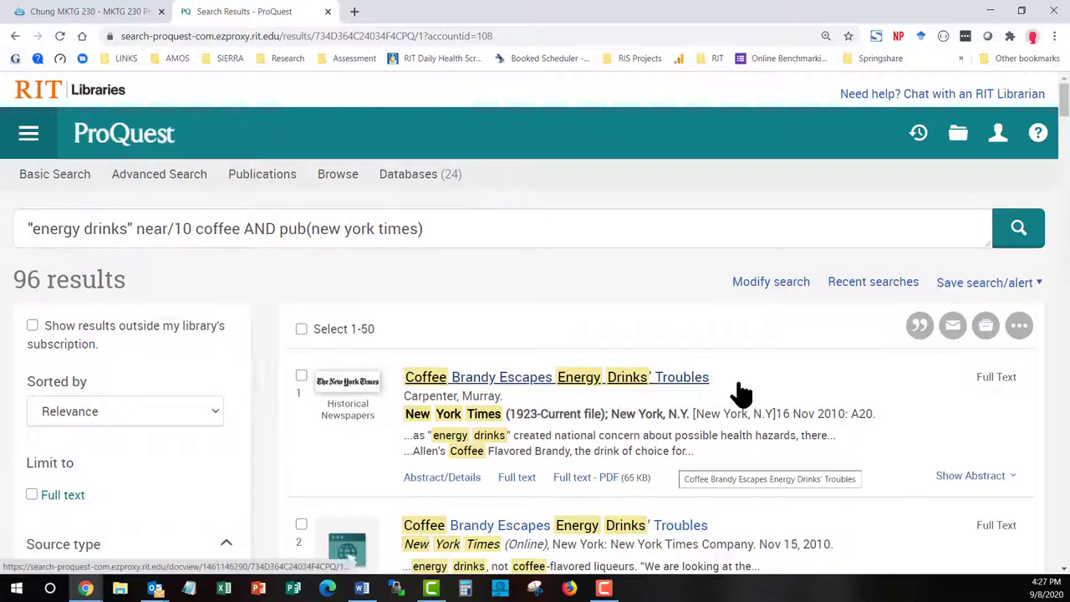
{"action": "scroll", "coordinate": [748, 393], "scroll_direction": "down", "scroll_amount": 1}
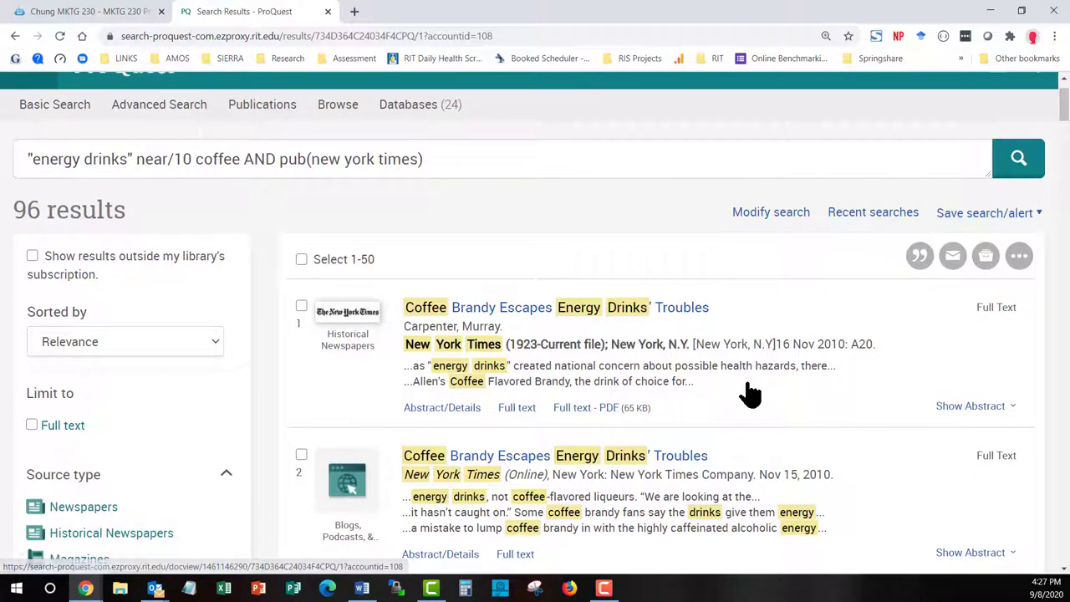
{"action": "scroll", "coordinate": [744, 391], "scroll_direction": "down", "scroll_amount": 1}
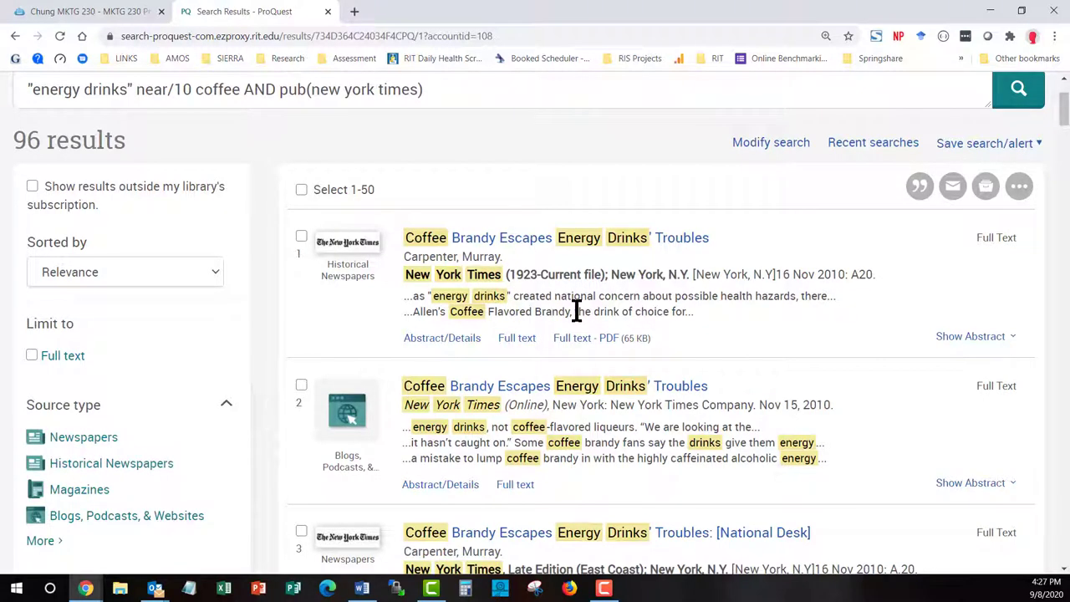
{"action": "scroll", "coordinate": [576, 308], "scroll_direction": "down", "scroll_amount": 4}
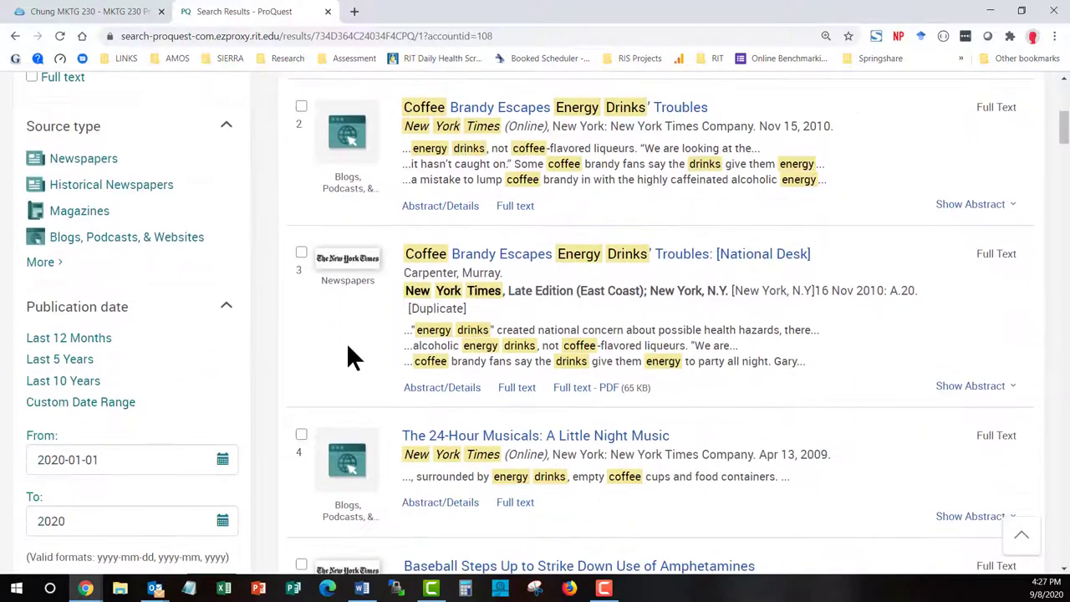
Filter the New York Times results to Last 12 Months and review the 3 items
{"action": "left_click", "coordinate": [79, 341]}
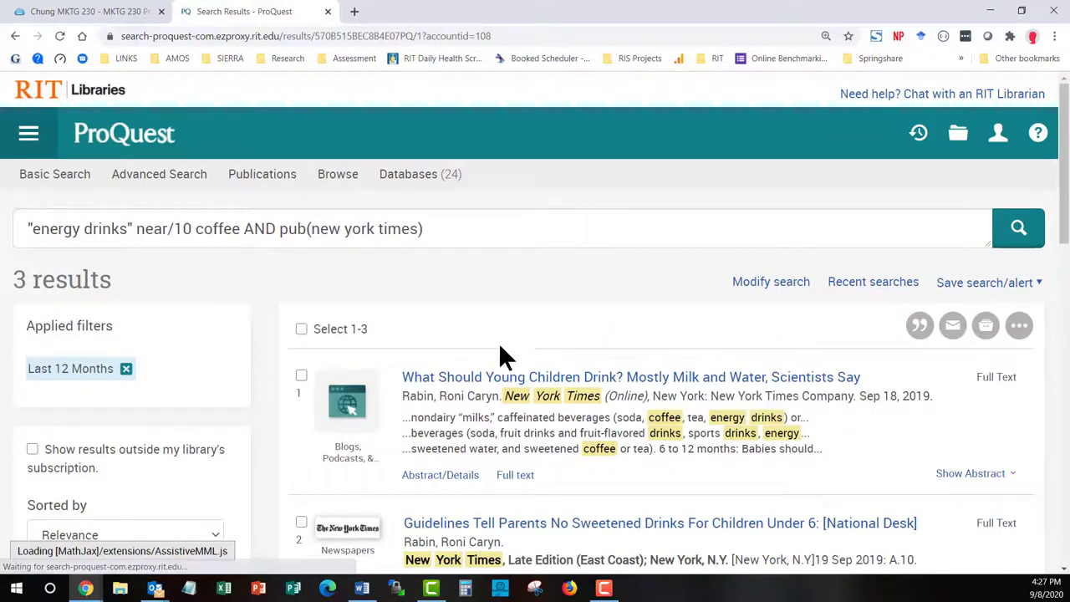
{"action": "scroll", "coordinate": [689, 320], "scroll_direction": "down", "scroll_amount": 2}
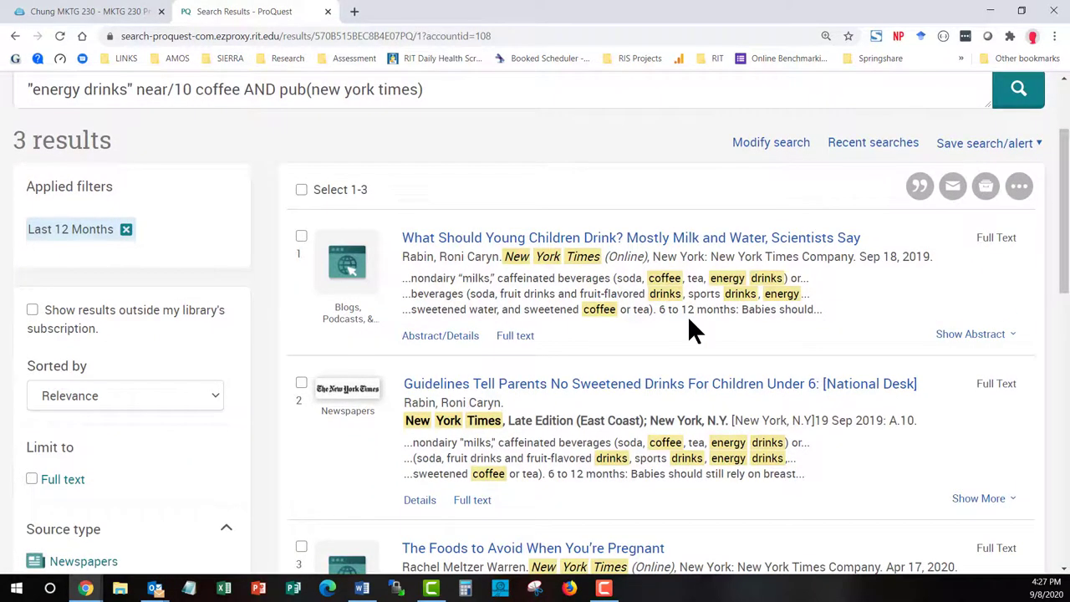
{"action": "scroll", "coordinate": [689, 321], "scroll_direction": "down", "scroll_amount": 2}
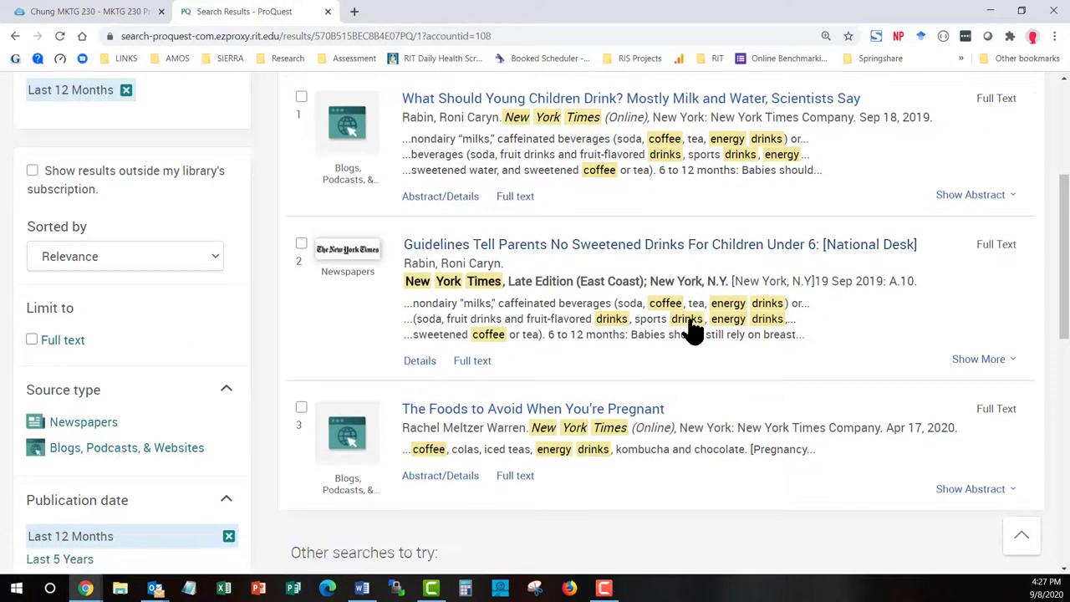
{"action": "scroll", "coordinate": [693, 330], "scroll_direction": "up", "scroll_amount": 4}
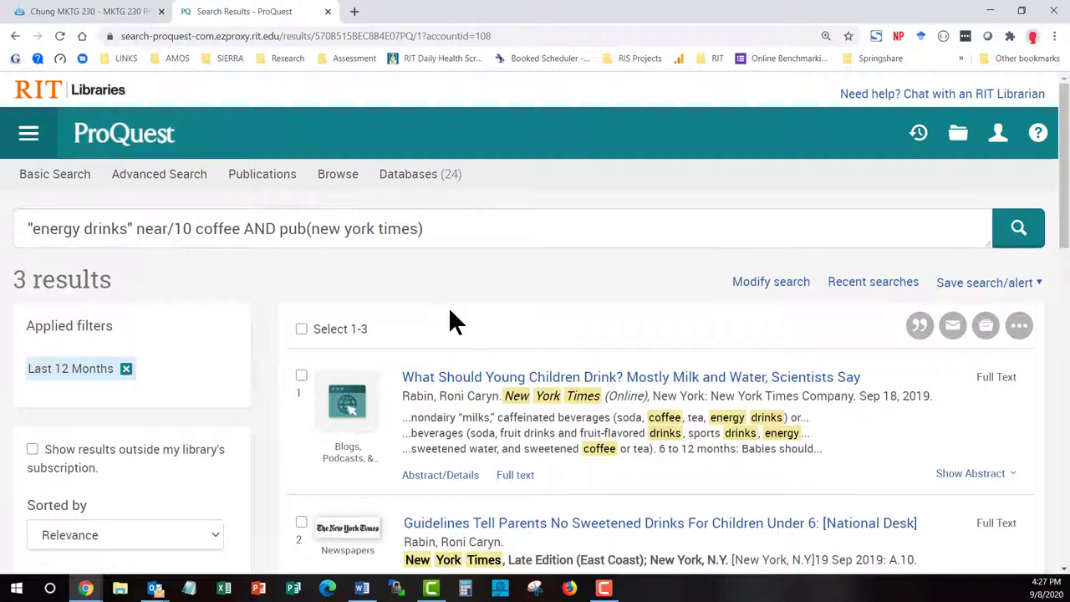
Switch to Advanced Search and set the first row's field to Publication title — PUB
{"action": "left_click", "coordinate": [65, 184]}
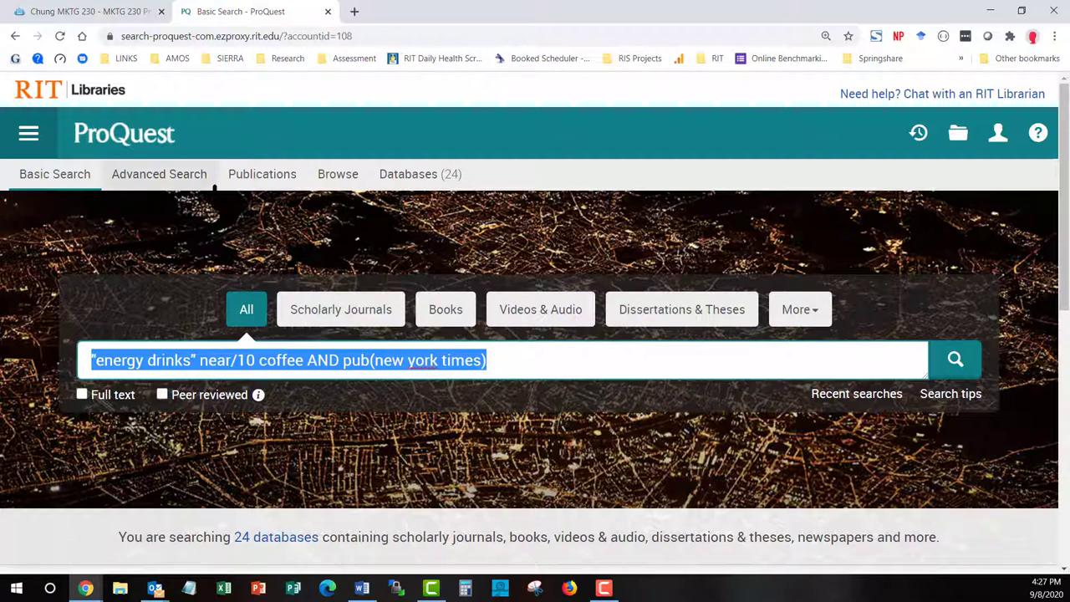
{"action": "left_click", "coordinate": [203, 177]}
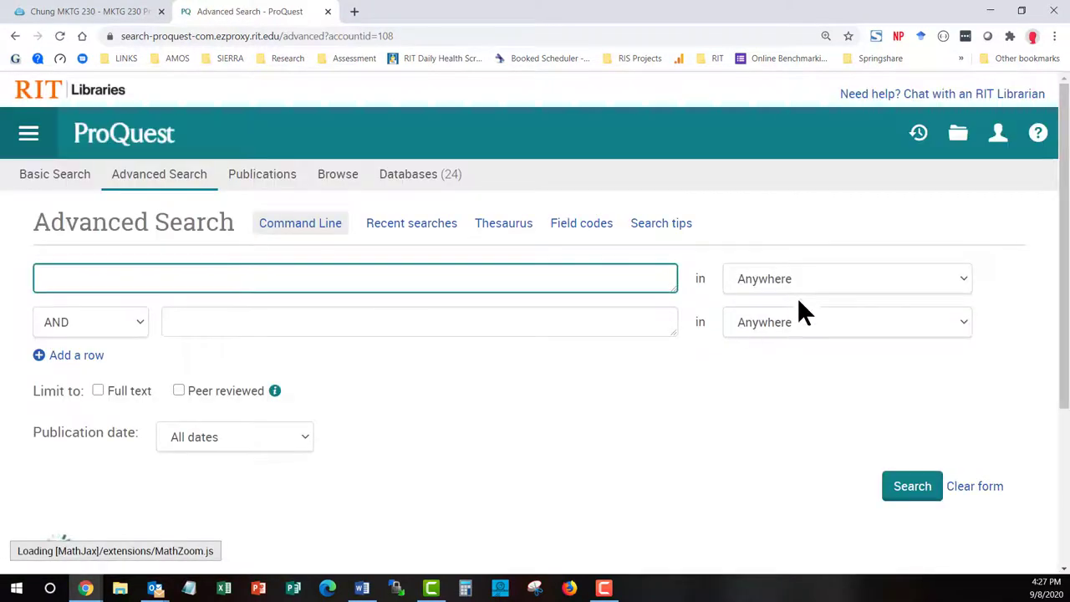
{"action": "left_click", "coordinate": [791, 273]}
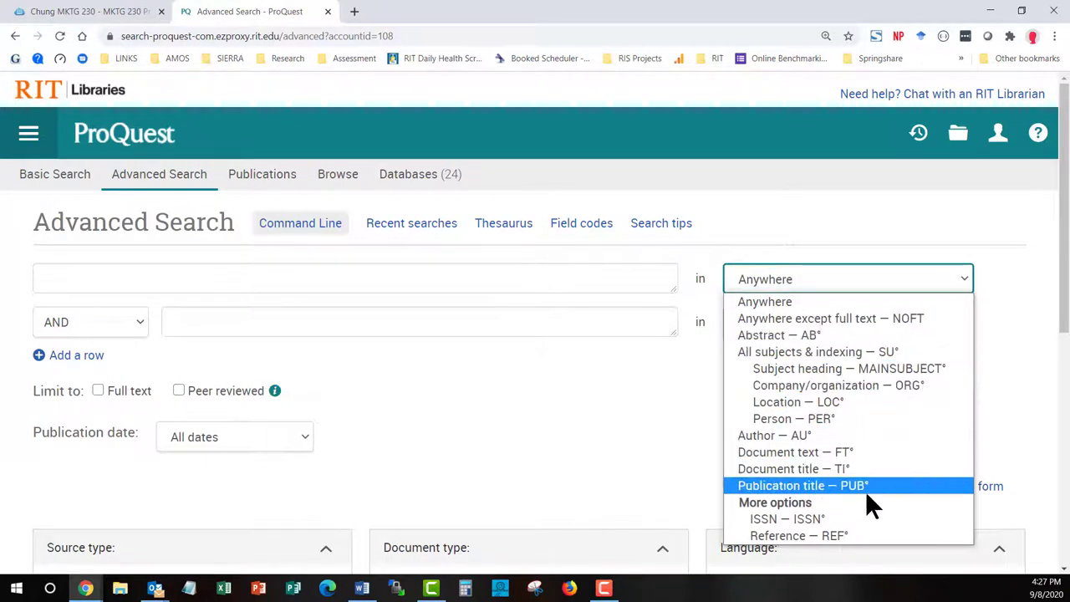
{"action": "key", "text": "Escape"}
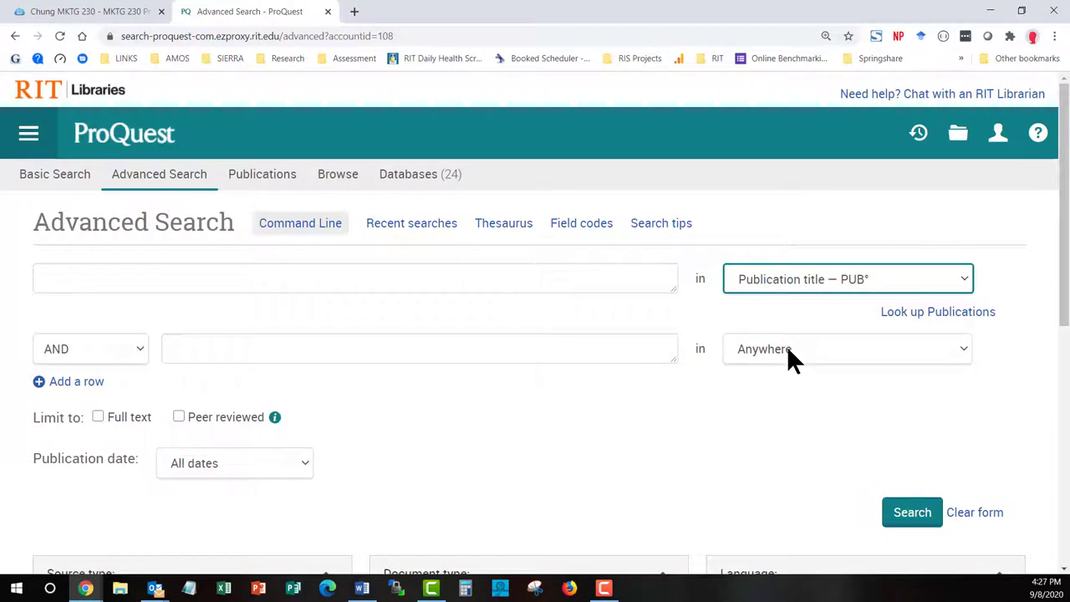
Set the second row to All subjects & indexing — SU, keeping publication date at All dates
{"action": "left_click", "coordinate": [789, 352]}
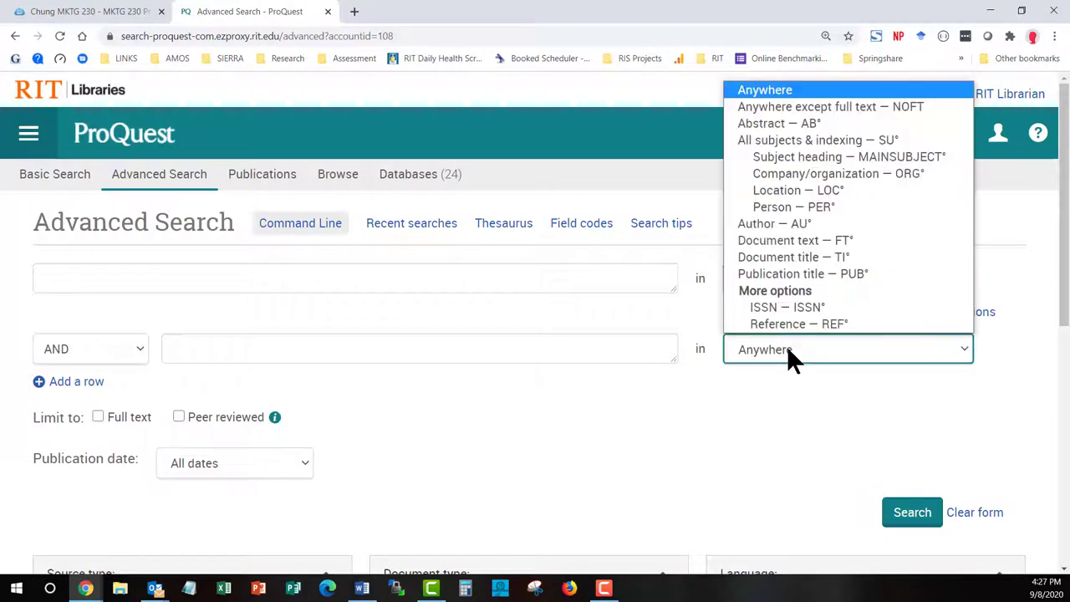
{"action": "left_click", "coordinate": [850, 138]}
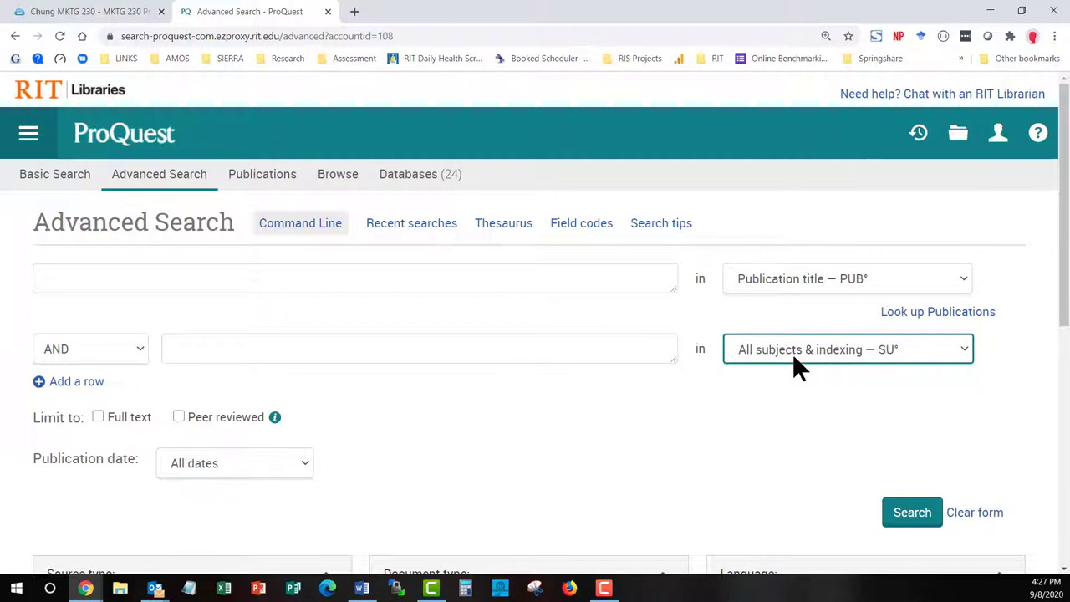
{"action": "left_click", "coordinate": [301, 463]}
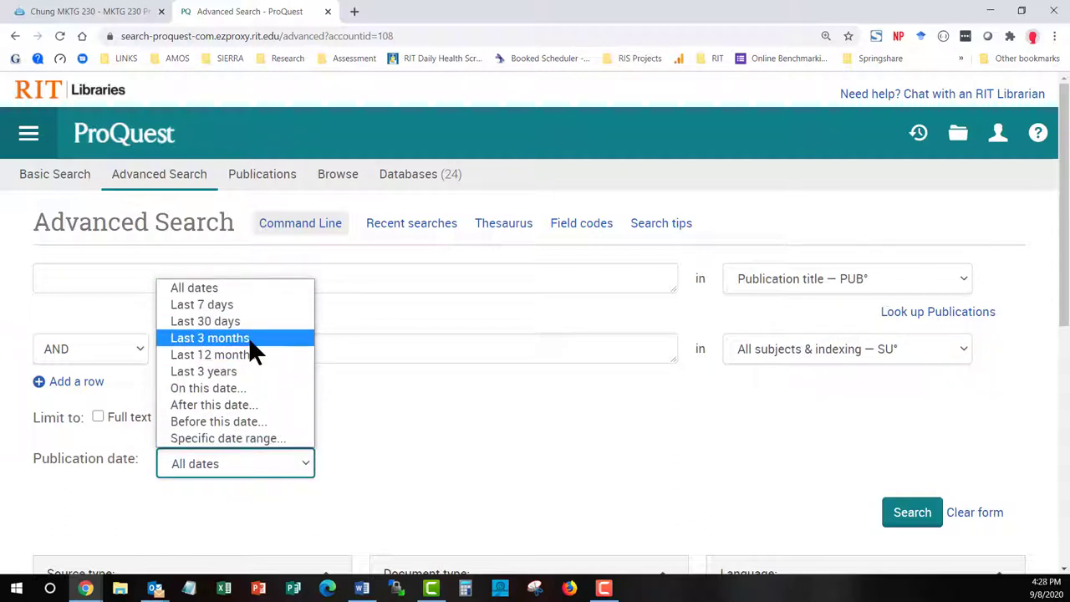
{"action": "left_click", "coordinate": [395, 411]}
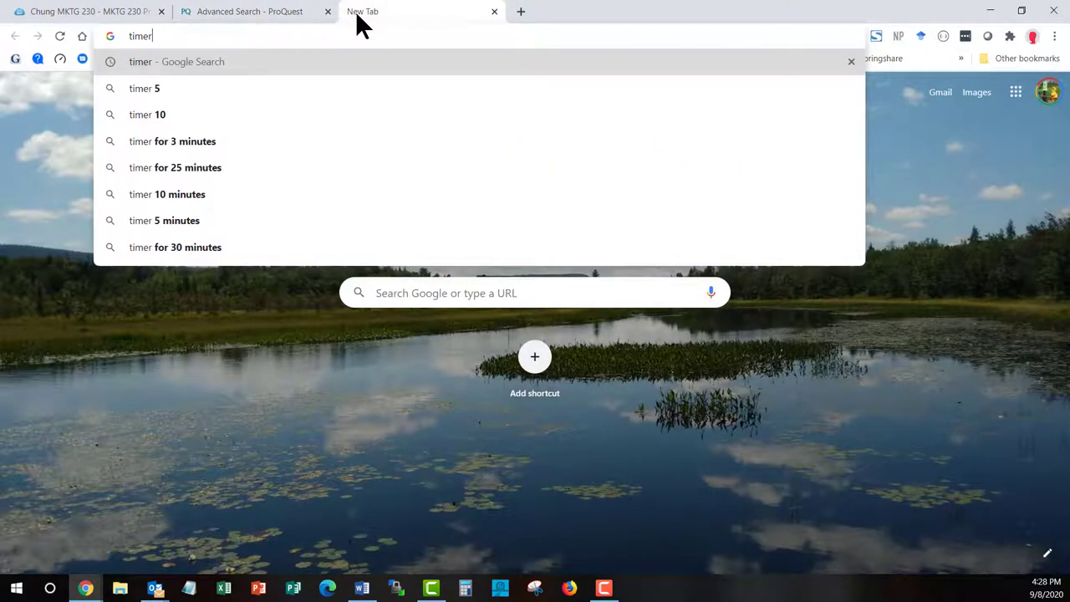
Search Google for 'timer' and start a 20-minute countdown
{"action": "key", "text": "Return"}
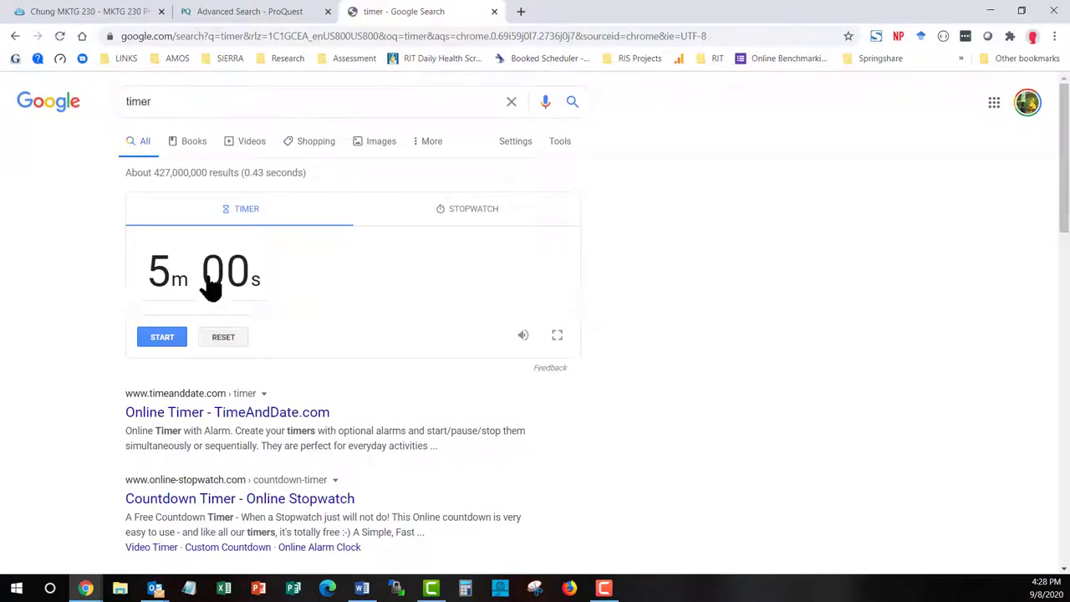
{"action": "left_click", "coordinate": [207, 270]}
{"action": "type", "text": "2000"}
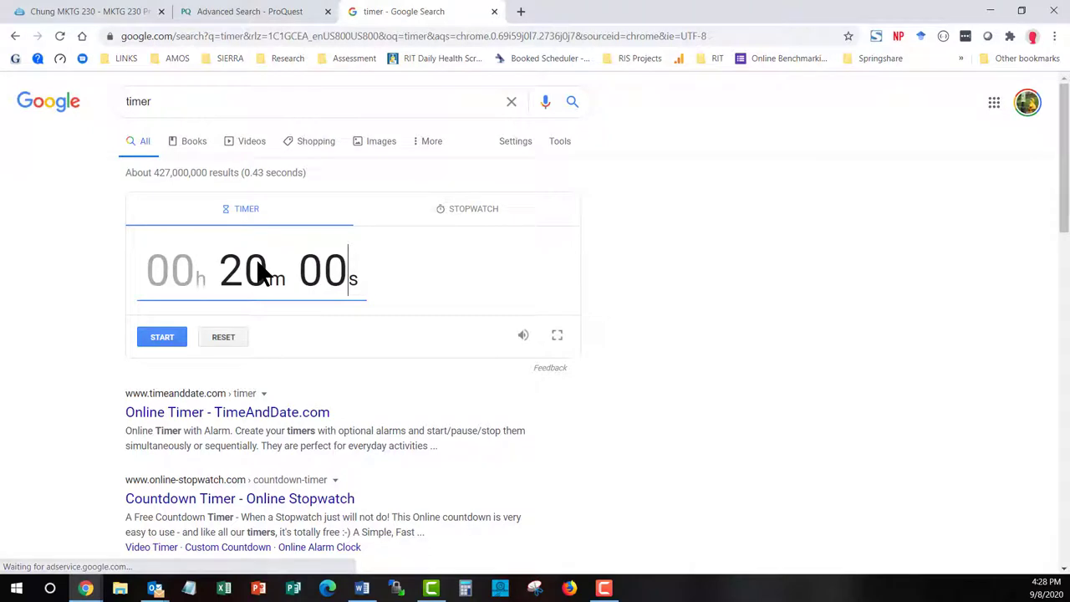
{"action": "left_click", "coordinate": [180, 332]}
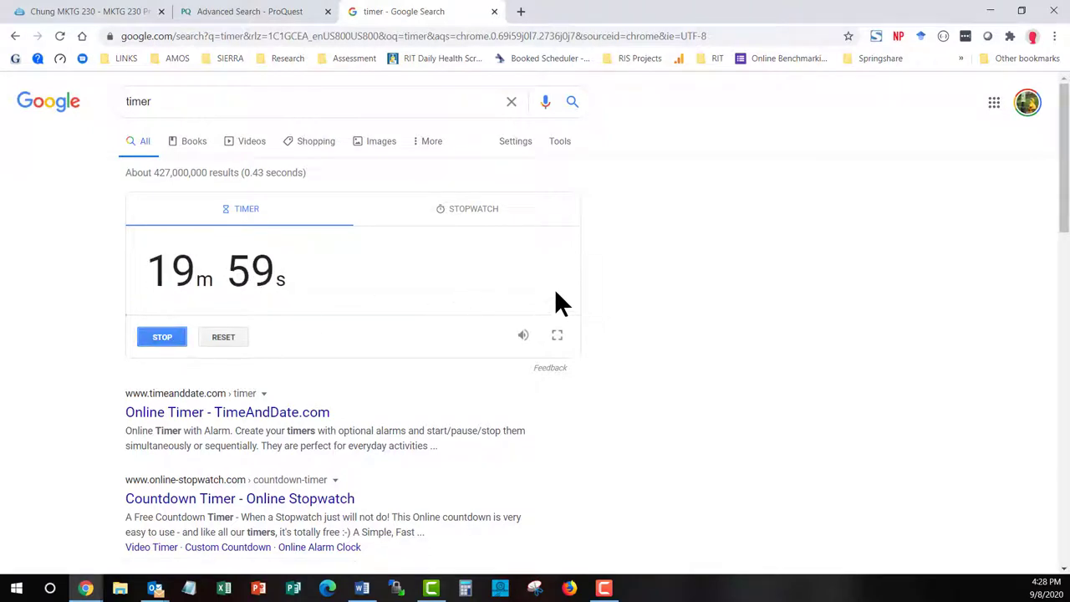
Look over the ProQuest advanced search, then close the timer tab
{"action": "left_click", "coordinate": [271, 21]}
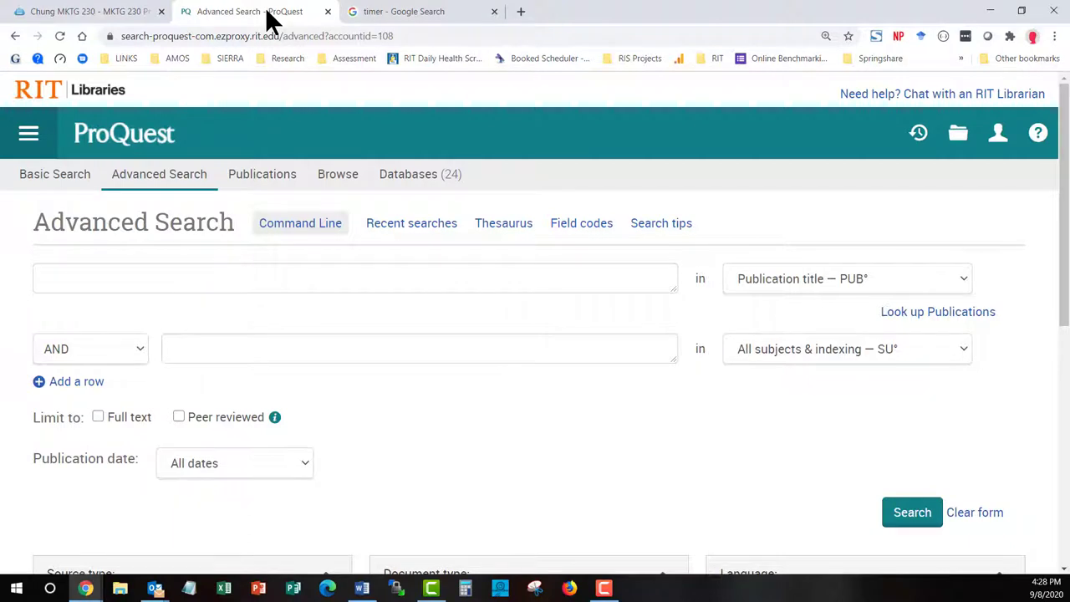
{"action": "scroll", "coordinate": [575, 426], "scroll_direction": "down", "scroll_amount": 1}
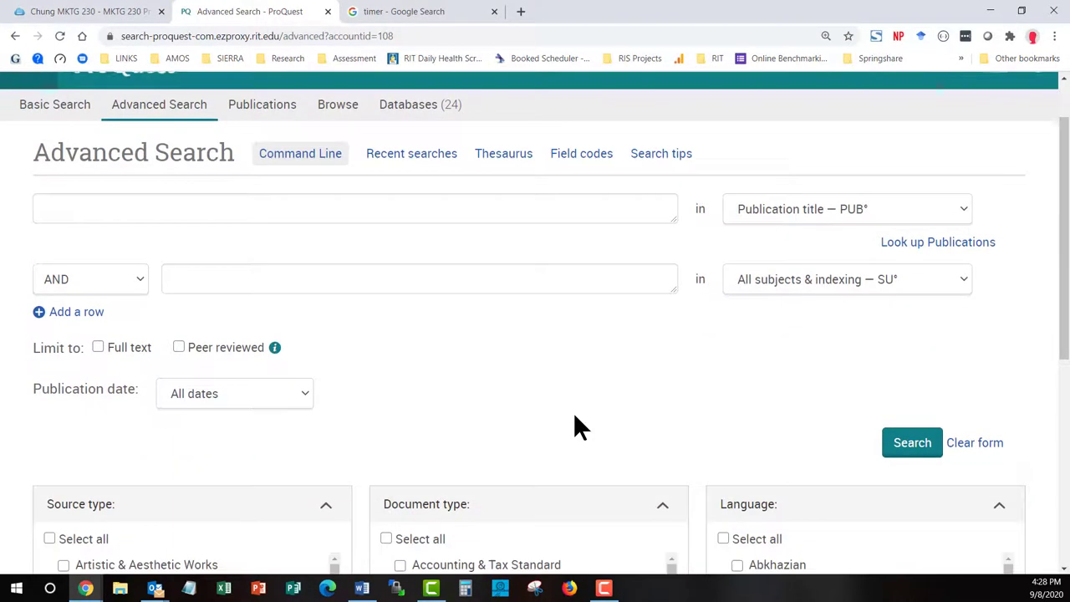
{"action": "scroll", "coordinate": [574, 413], "scroll_direction": "down", "scroll_amount": 1}
{"action": "scroll", "coordinate": [575, 406], "scroll_direction": "up", "scroll_amount": 2}
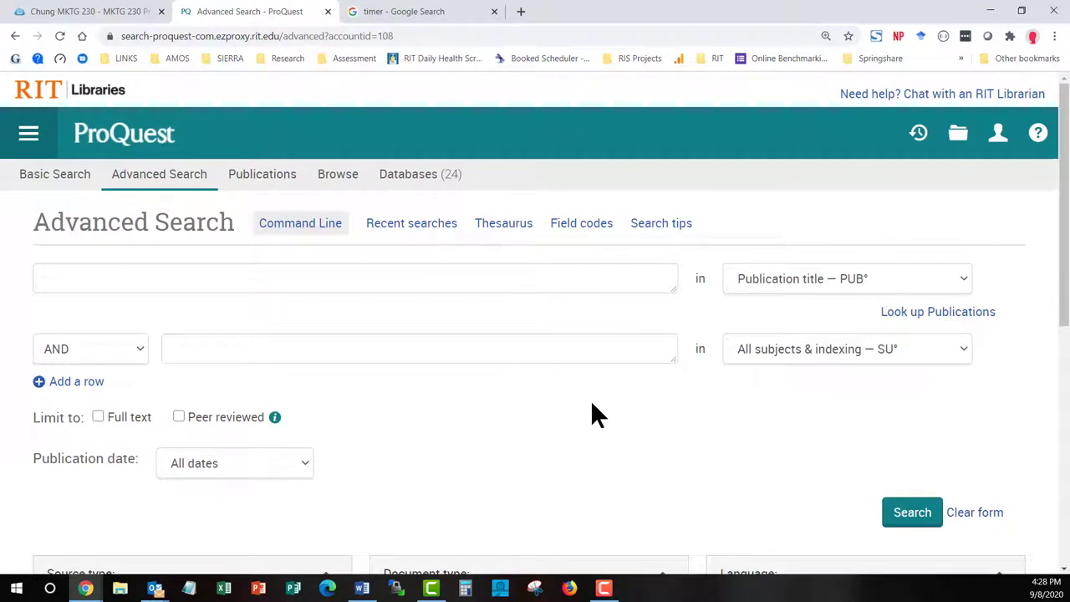
{"action": "left_click", "coordinate": [494, 11]}
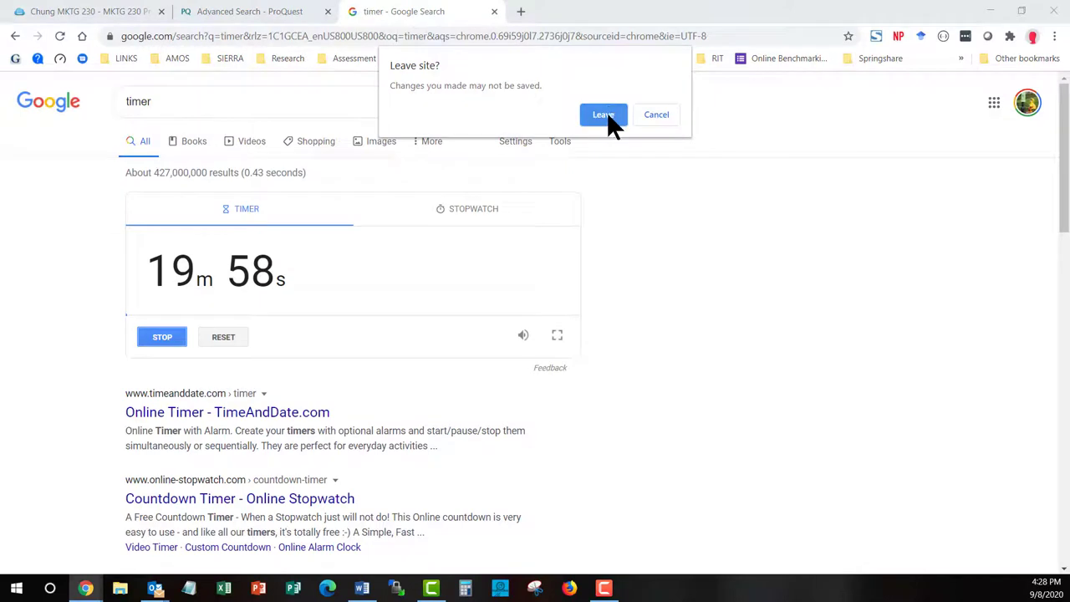
Confirm leaving the timer page and scroll the MKTG 230 guide's Quick Environment Overviews page
{"action": "left_click", "coordinate": [604, 115]}
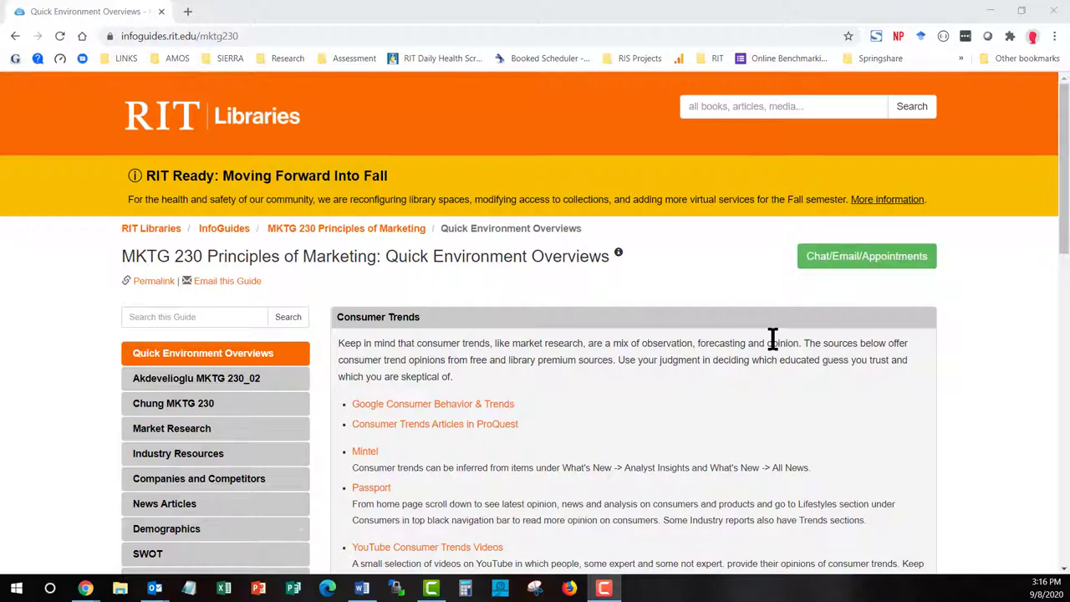
{"action": "scroll", "coordinate": [774, 338], "scroll_direction": "down", "scroll_amount": 1}
{"action": "scroll", "coordinate": [774, 339], "scroll_direction": "down", "scroll_amount": 1}
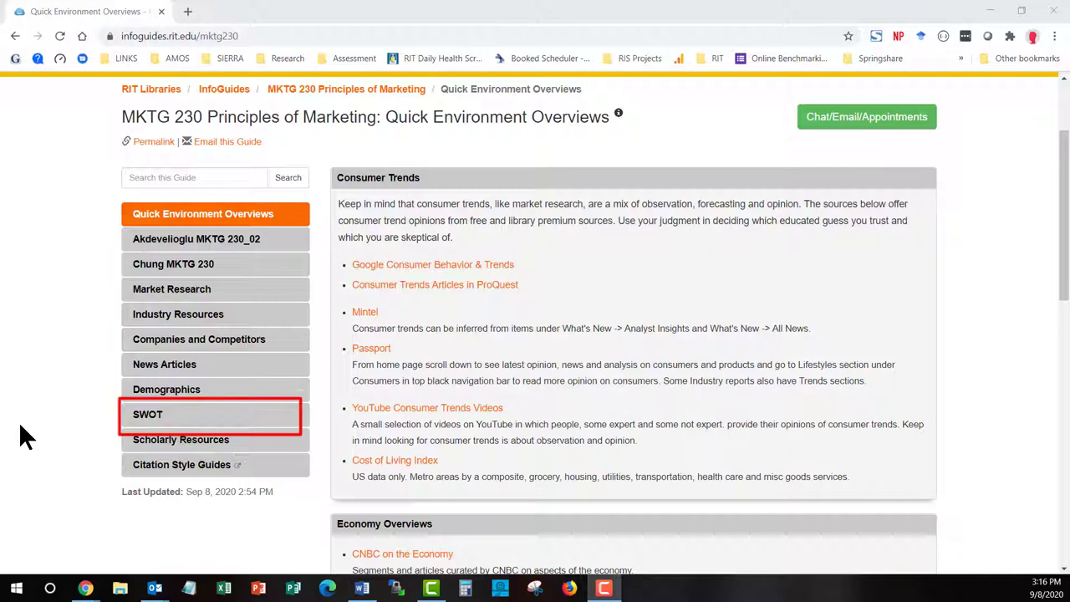
Go to the MKTG 230 guide's SWOT page and scroll down it
{"action": "left_click", "coordinate": [186, 423]}
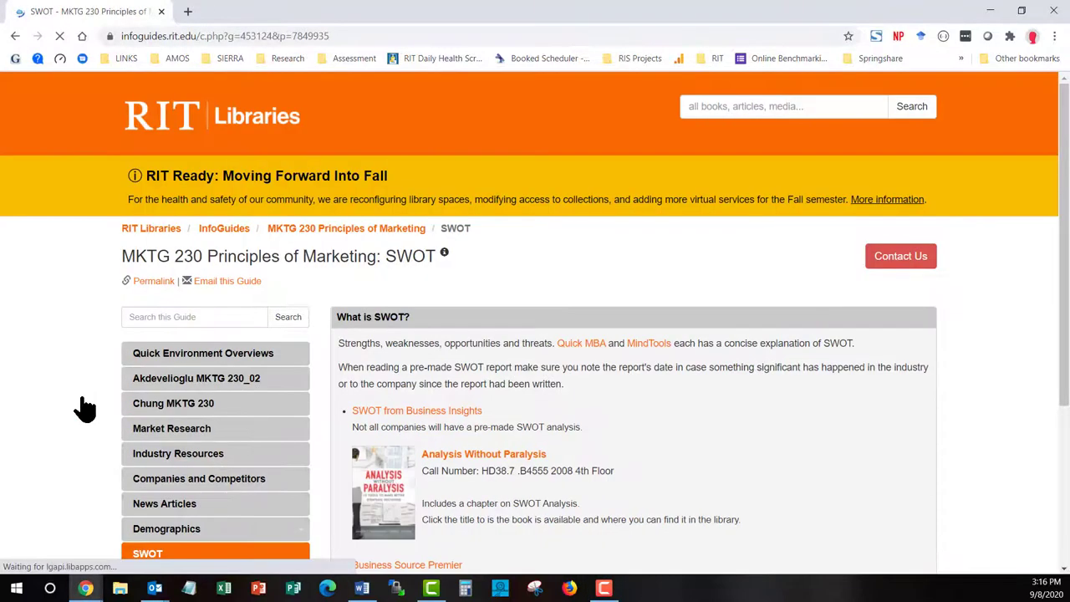
{"action": "scroll", "coordinate": [85, 408], "scroll_direction": "down", "scroll_amount": 3}
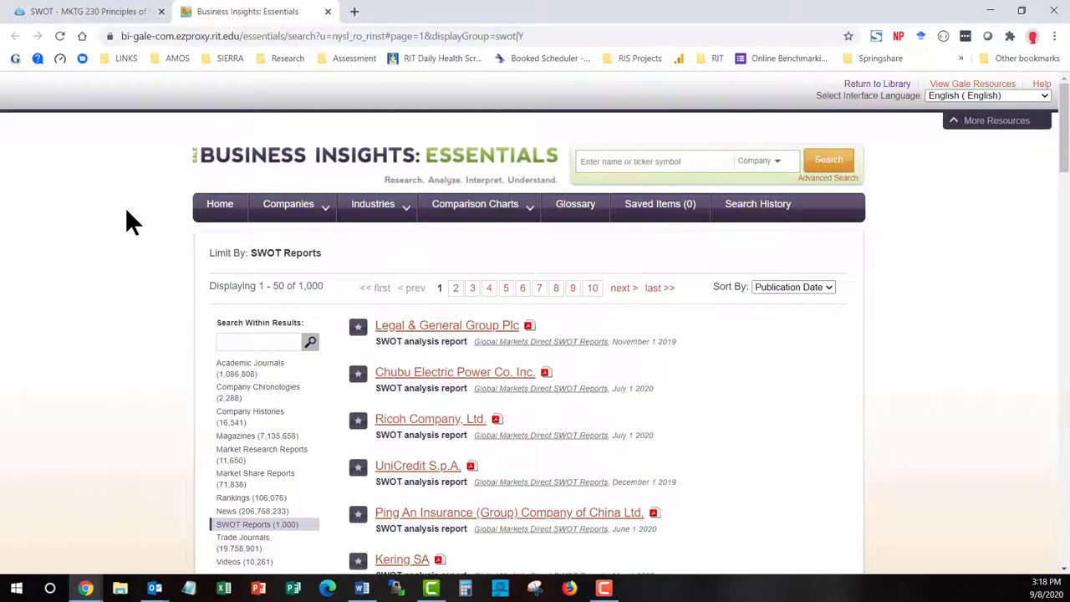
Enter 'starbucks' in the Search Within Results box for the SWOT reports
{"action": "scroll", "coordinate": [129, 221], "scroll_direction": "down", "scroll_amount": 3}
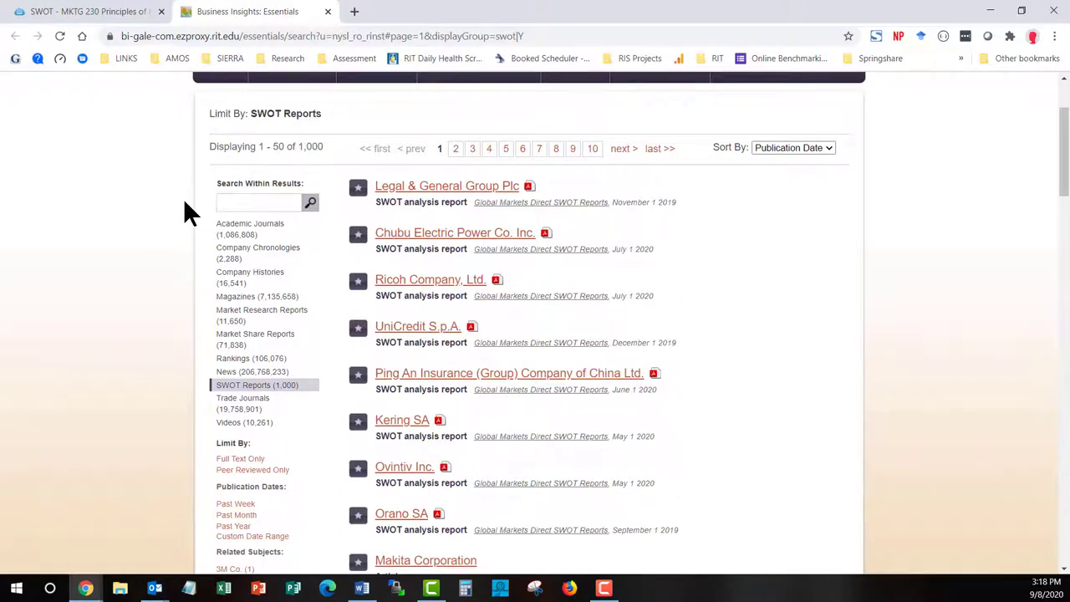
{"action": "left_click", "coordinate": [242, 202]}
{"action": "type", "text": "starb"}
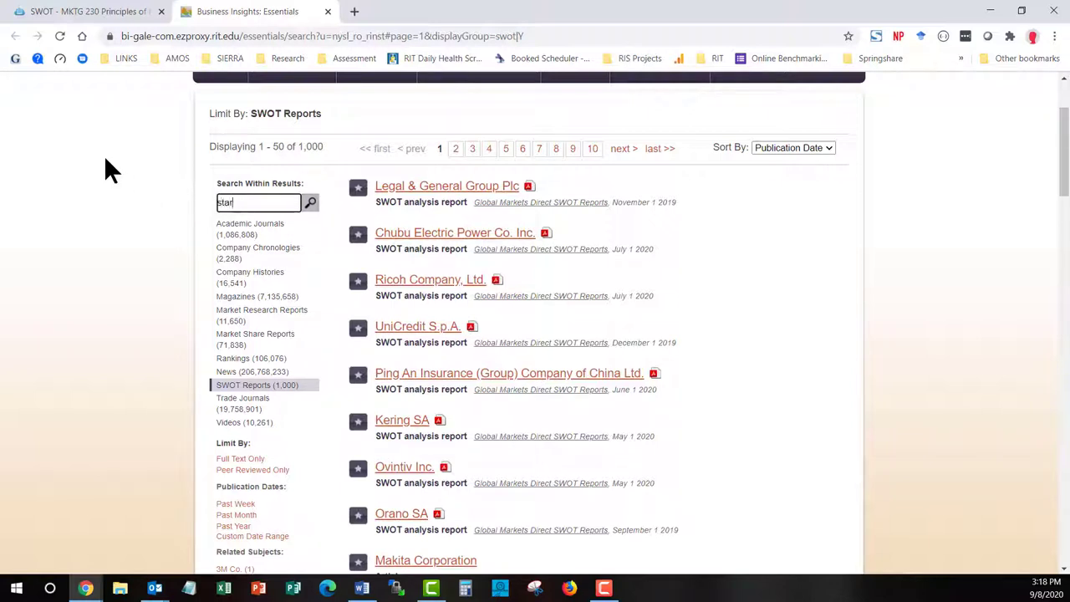
{"action": "type", "text": "ucks"}
Run the Starbucks search and scroll through the Starbucks Corp report's SWOT table and analysis pages
{"action": "left_click", "coordinate": [311, 204]}
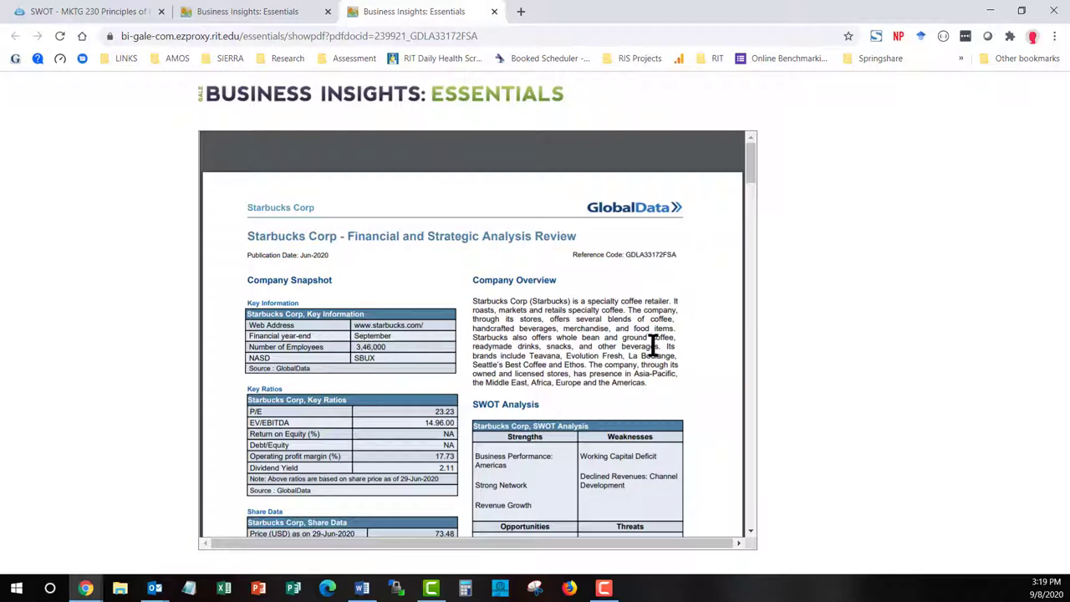
{"action": "scroll", "coordinate": [696, 351], "scroll_direction": "down", "scroll_amount": 2}
{"action": "scroll", "coordinate": [695, 346], "scroll_direction": "down", "scroll_amount": 1}
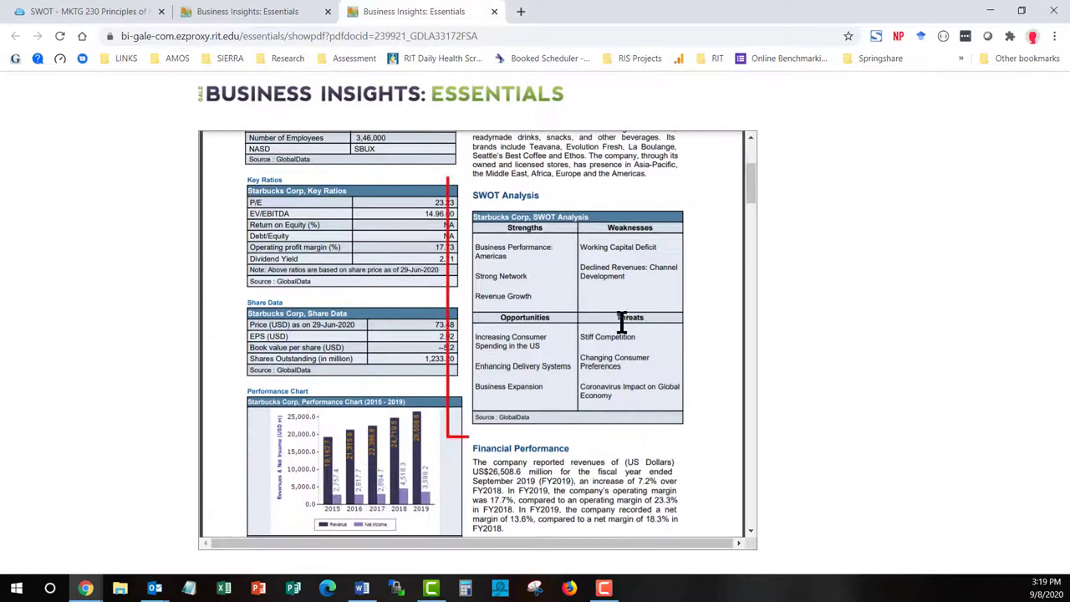
{"action": "scroll", "coordinate": [715, 386], "scroll_direction": "down", "scroll_amount": 5}
{"action": "scroll", "coordinate": [718, 391], "scroll_direction": "down", "scroll_amount": 8}
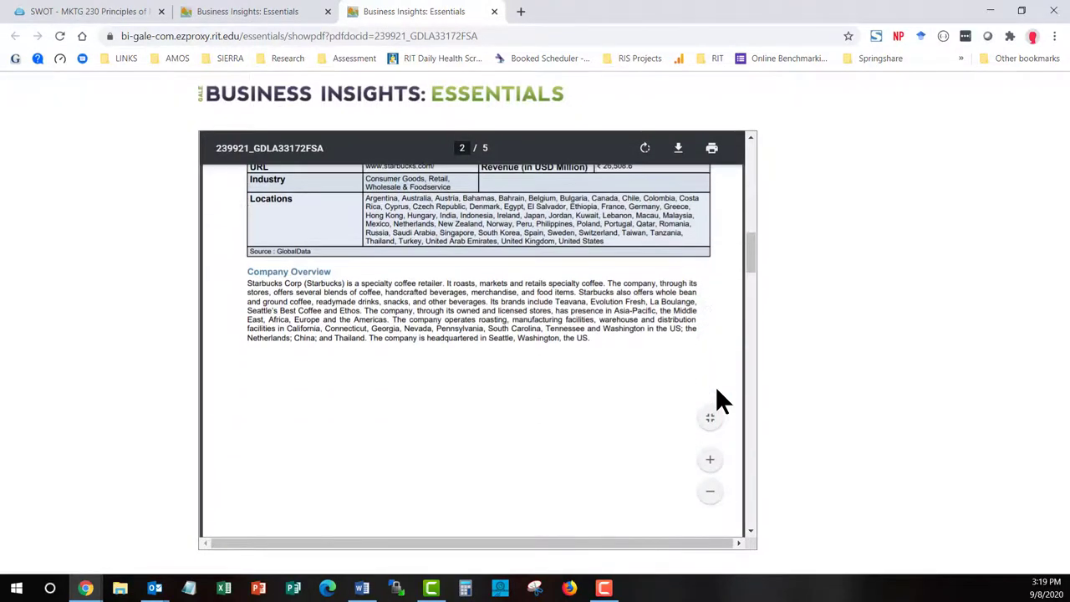
{"action": "scroll", "coordinate": [717, 390], "scroll_direction": "down", "scroll_amount": 2}
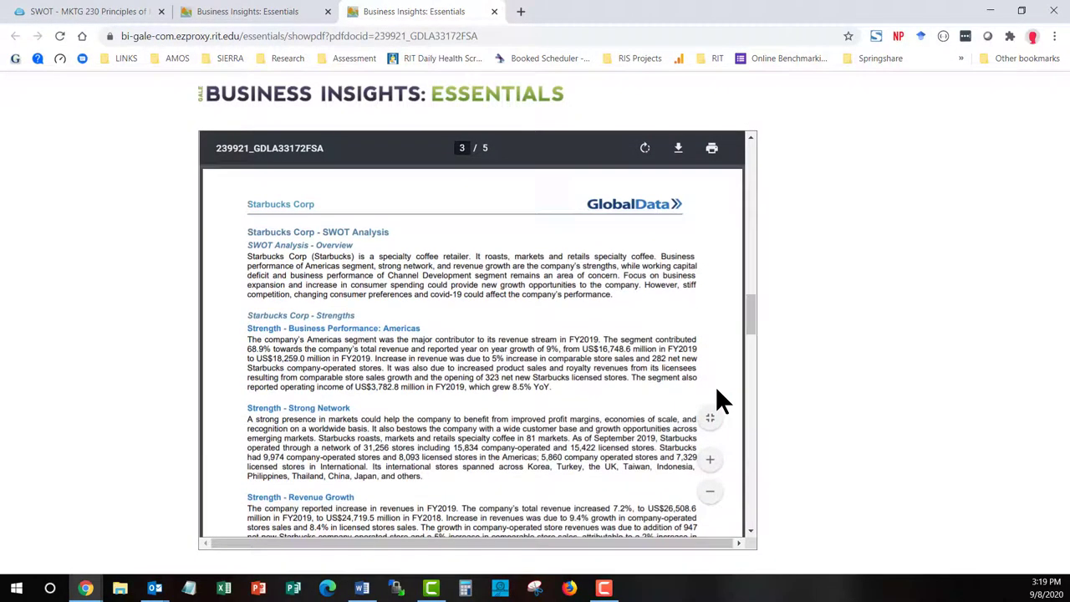
{"action": "scroll", "coordinate": [716, 390], "scroll_direction": "down", "scroll_amount": 1}
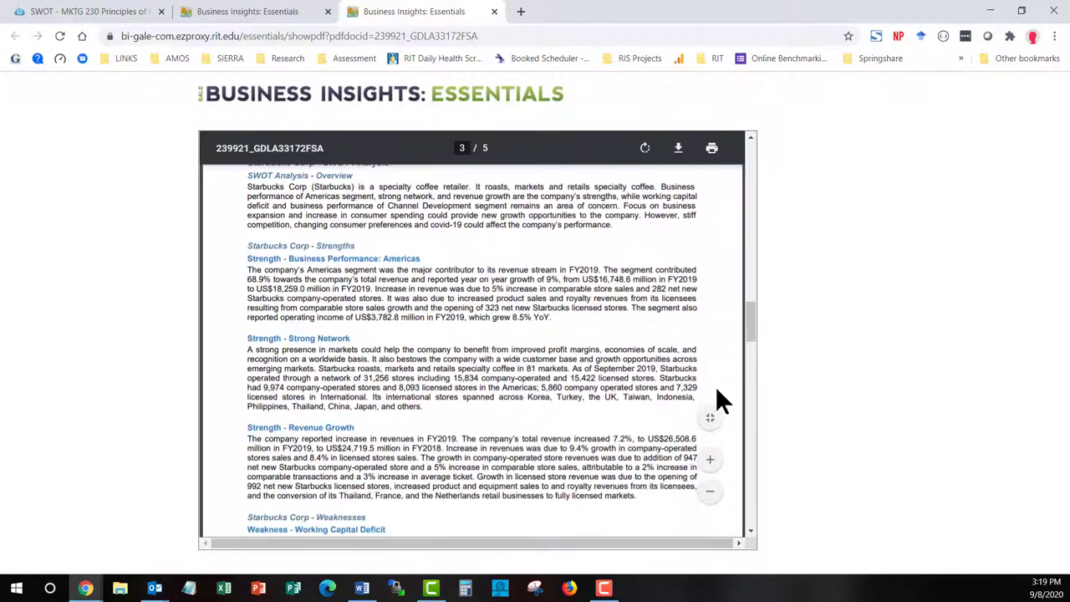
{"action": "scroll", "coordinate": [716, 389], "scroll_direction": "up", "scroll_amount": 1}
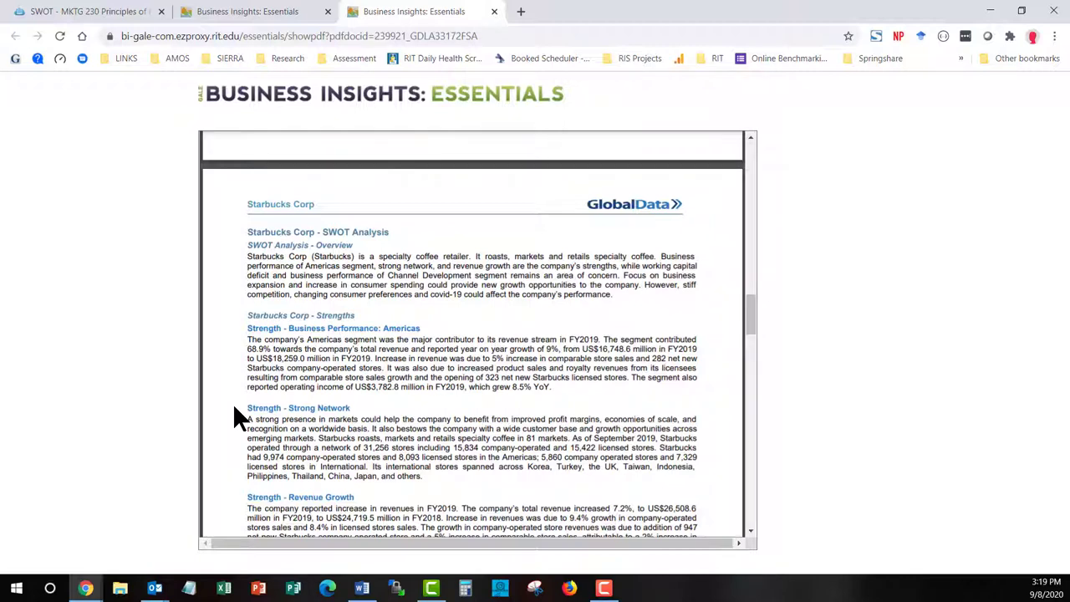
{"action": "scroll", "coordinate": [232, 416], "scroll_direction": "down", "scroll_amount": 5}
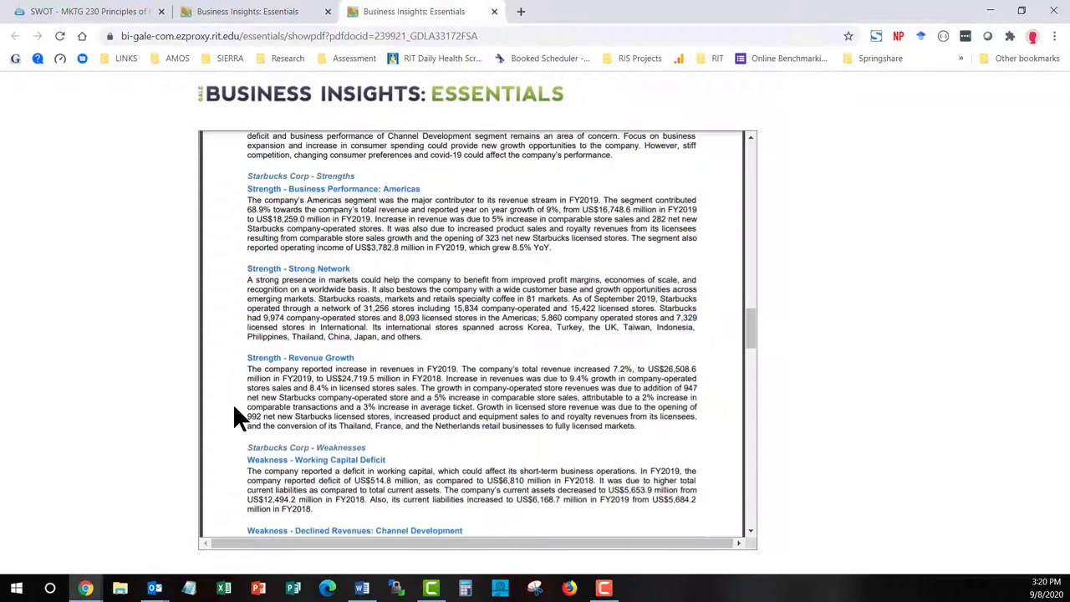
{"action": "scroll", "coordinate": [235, 410], "scroll_direction": "down", "scroll_amount": 6}
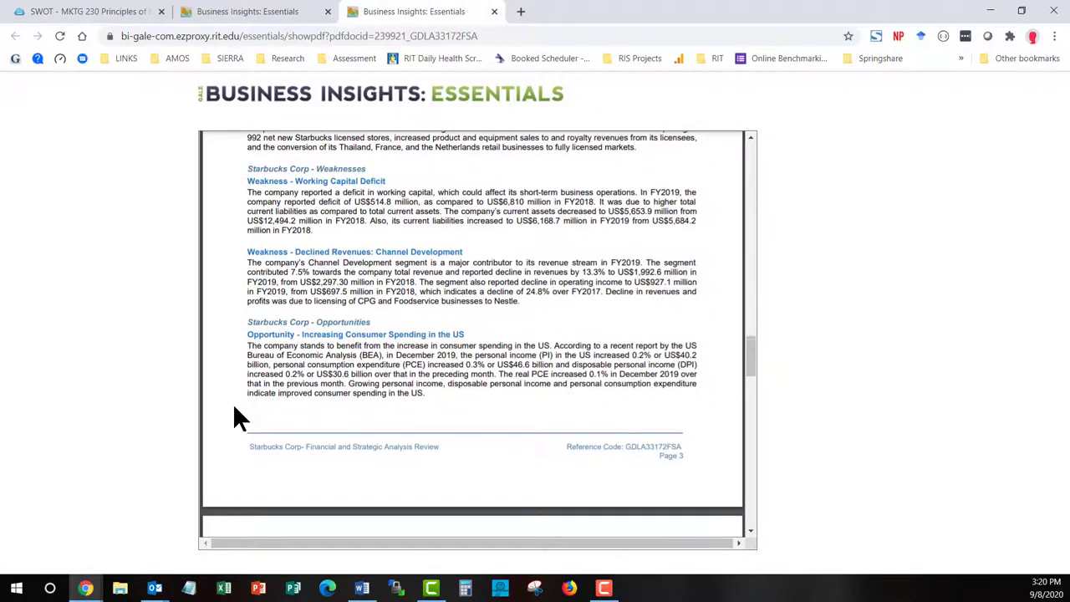
{"action": "scroll", "coordinate": [235, 410], "scroll_direction": "up", "scroll_amount": 9}
{"action": "scroll", "coordinate": [234, 416], "scroll_direction": "up", "scroll_amount": 15}
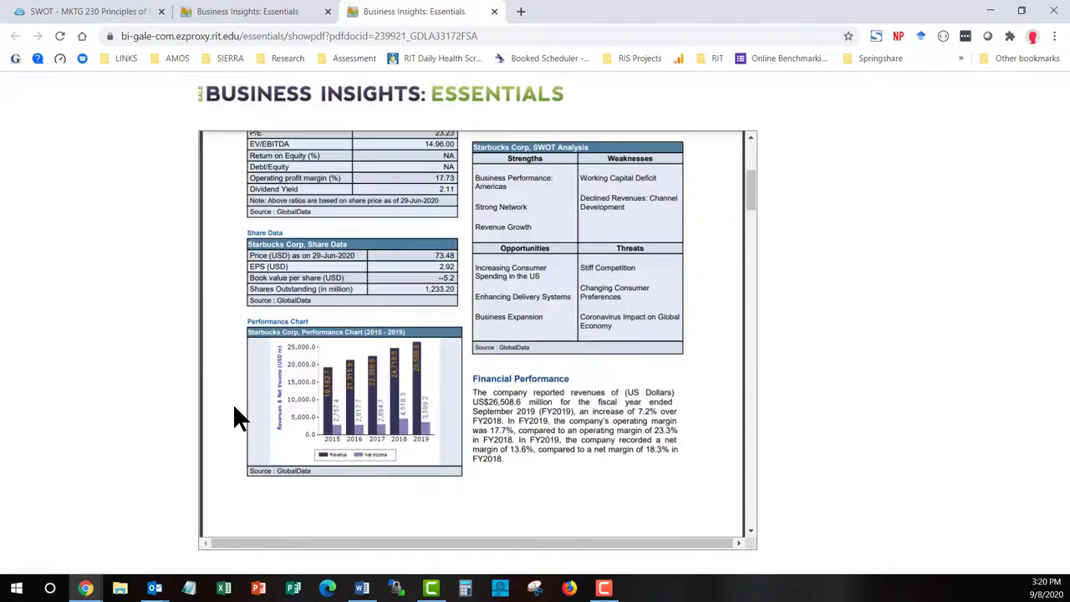
{"action": "scroll", "coordinate": [235, 410], "scroll_direction": "up", "scroll_amount": 4}
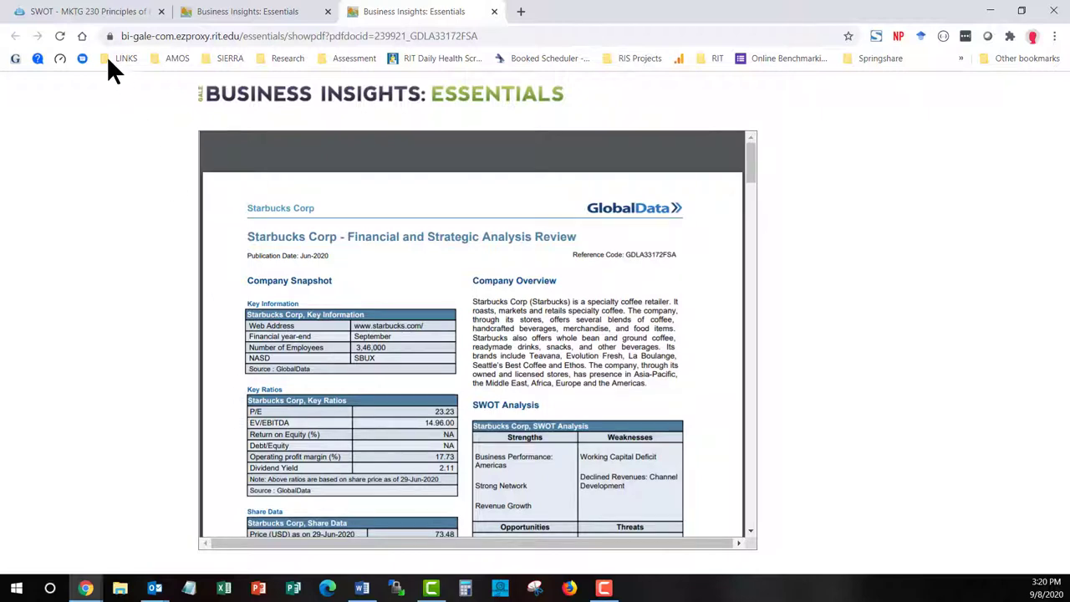
Return to the MKTG 230 SWOT guide and open EBSCOhost's MarketLine company profiles list
{"action": "left_click", "coordinate": [98, 13]}
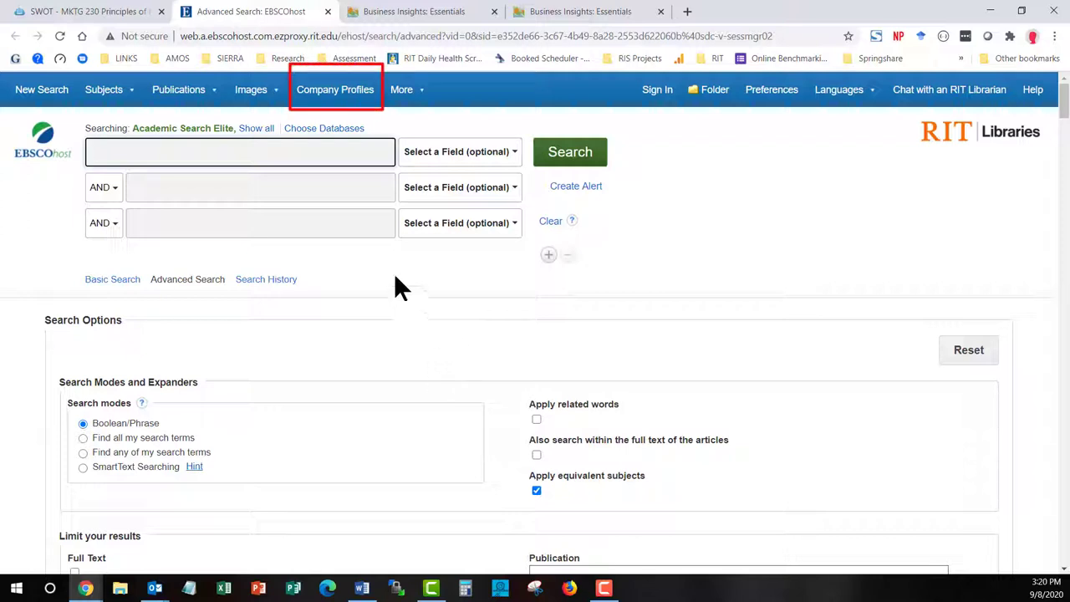
{"action": "left_click", "coordinate": [361, 99]}
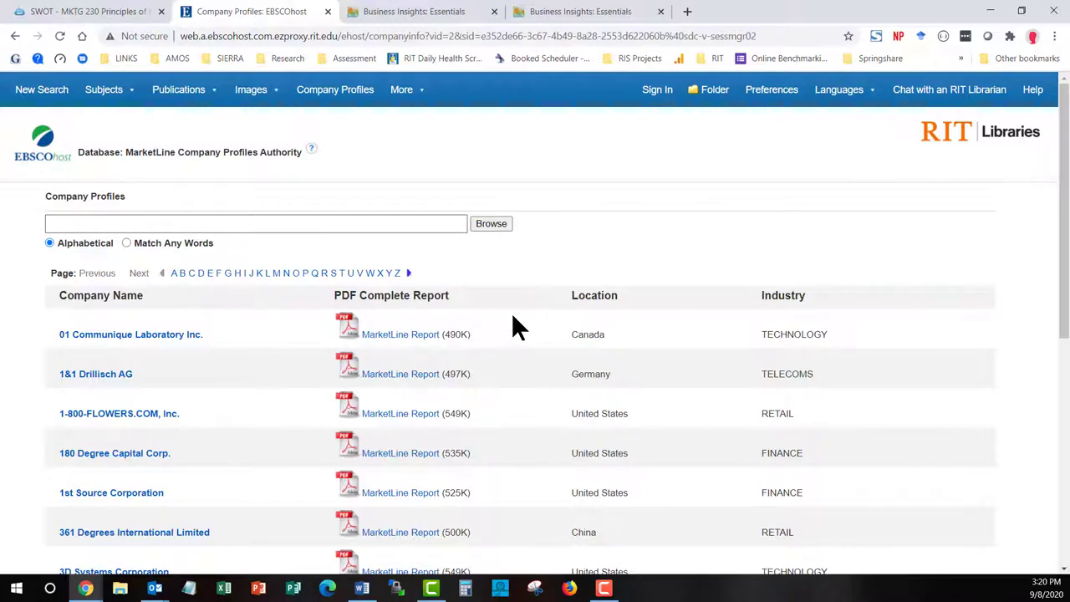
{"action": "scroll", "coordinate": [513, 317], "scroll_direction": "down", "scroll_amount": 2}
{"action": "scroll", "coordinate": [513, 318], "scroll_direction": "down", "scroll_amount": 1}
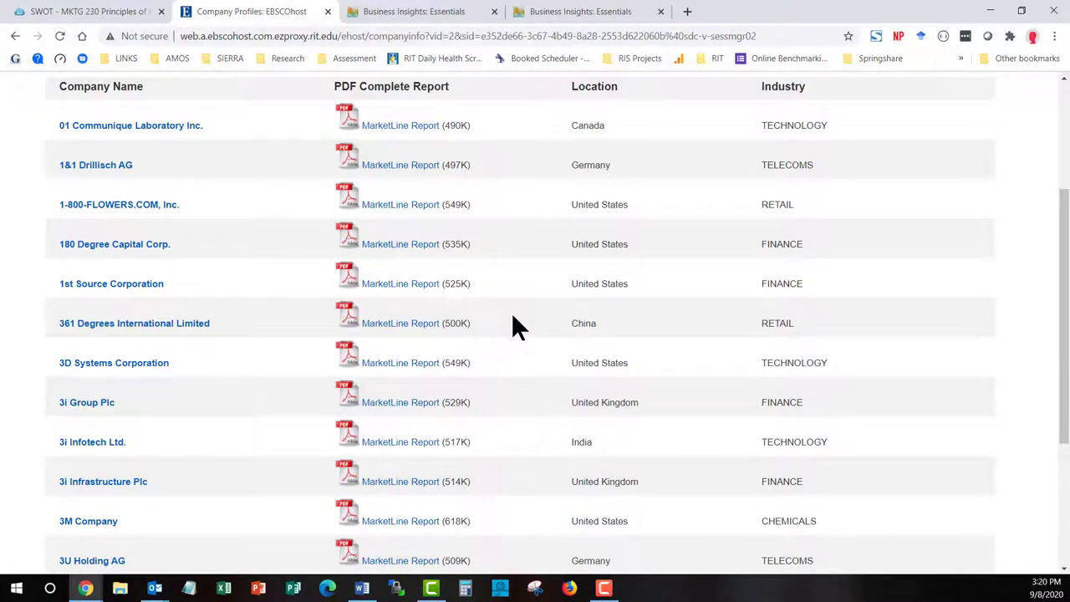
{"action": "scroll", "coordinate": [514, 318], "scroll_direction": "down", "scroll_amount": 1}
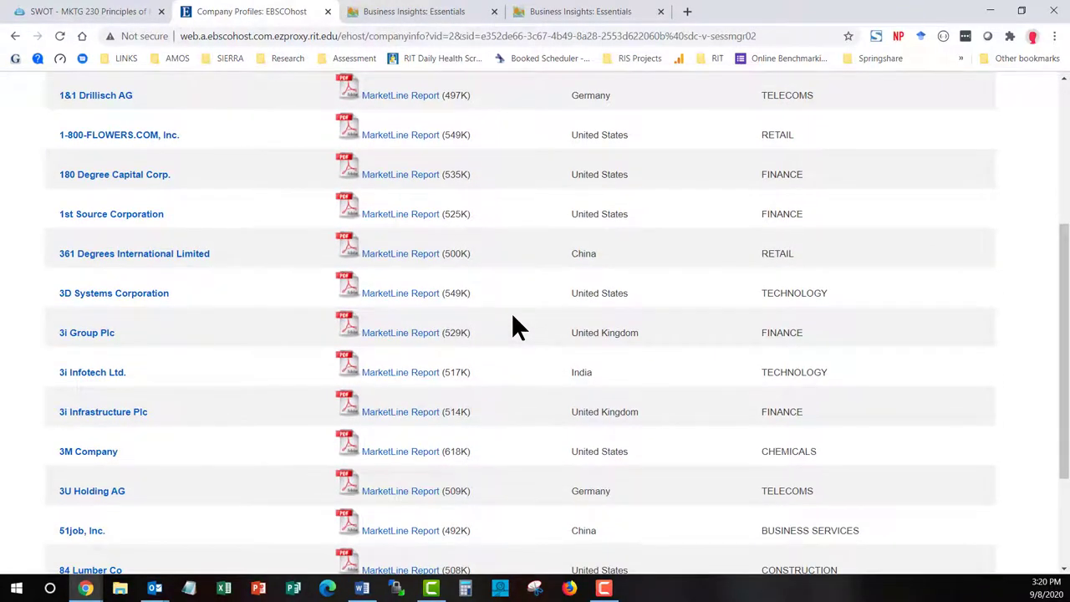
{"action": "scroll", "coordinate": [512, 326], "scroll_direction": "up", "scroll_amount": 4}
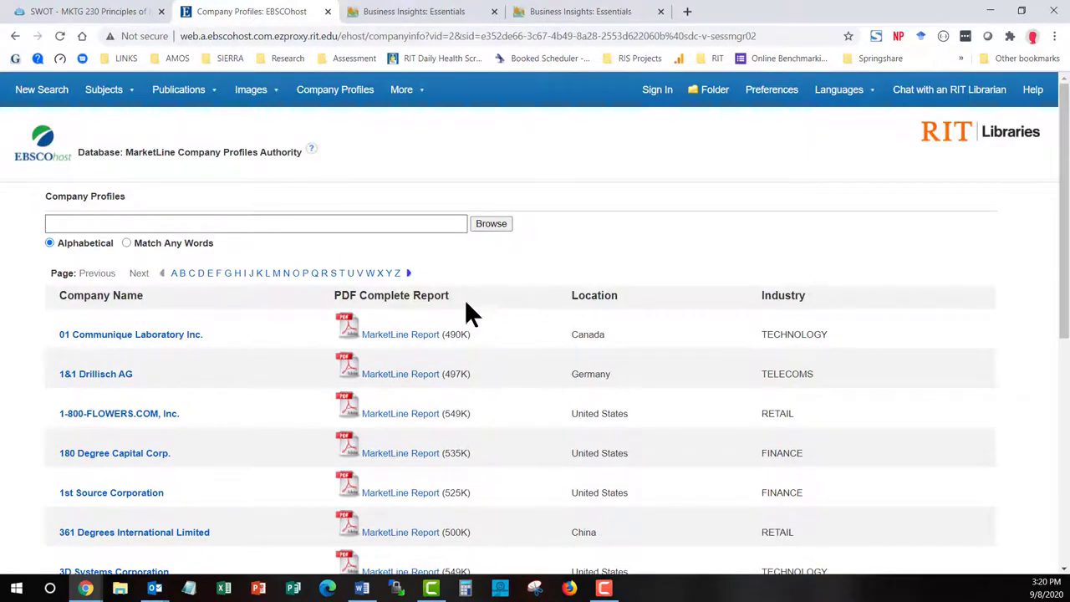
Browse the company profiles for 'starbucks'
{"action": "left_click", "coordinate": [398, 220]}
{"action": "type", "text": "starbucks"}
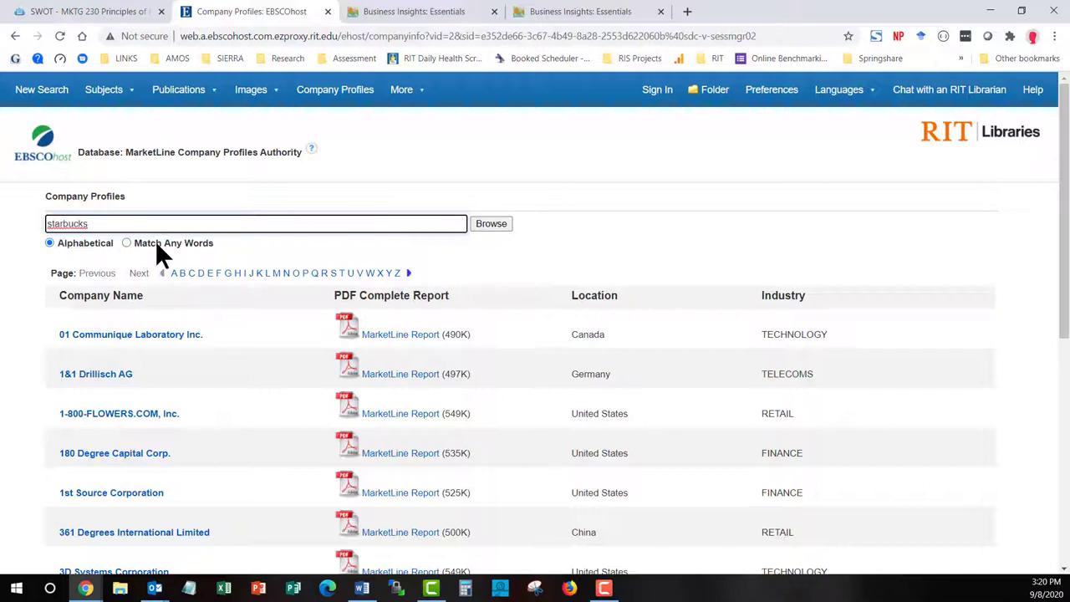
{"action": "left_click", "coordinate": [500, 226]}
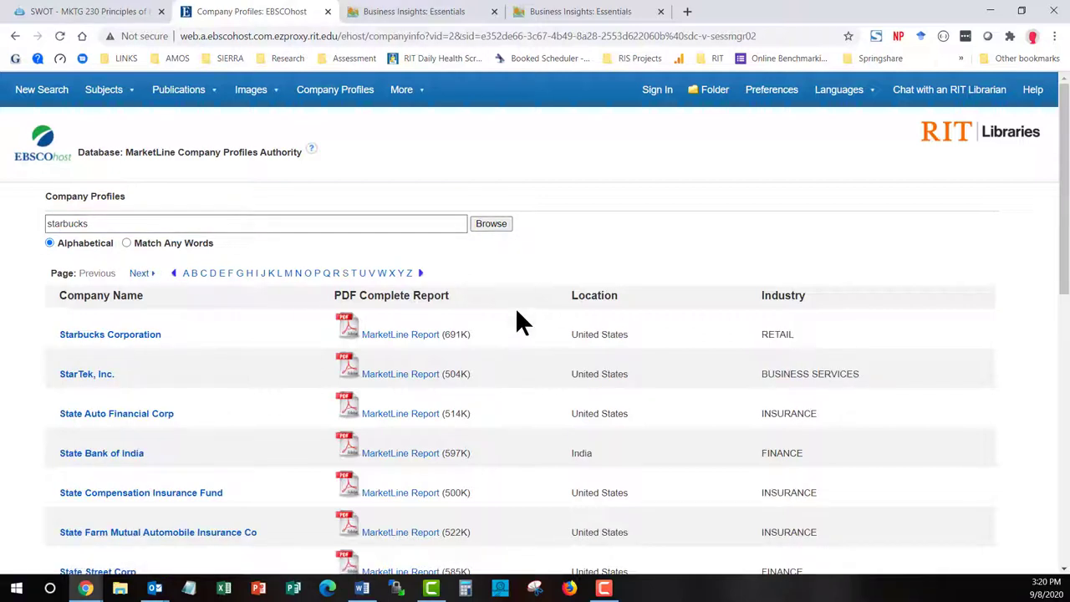
Open the Starbucks Corporation MarketLine Report PDF
{"action": "left_click", "coordinate": [394, 339]}
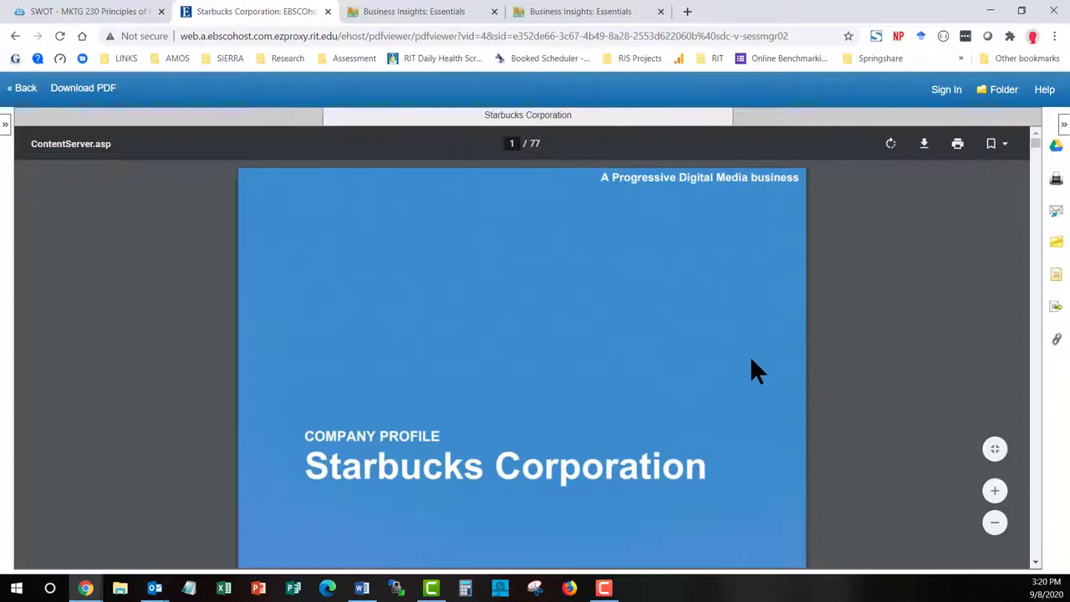
{"action": "scroll", "coordinate": [750, 372], "scroll_direction": "down", "scroll_amount": 5}
{"action": "scroll", "coordinate": [750, 361], "scroll_direction": "down", "scroll_amount": 5}
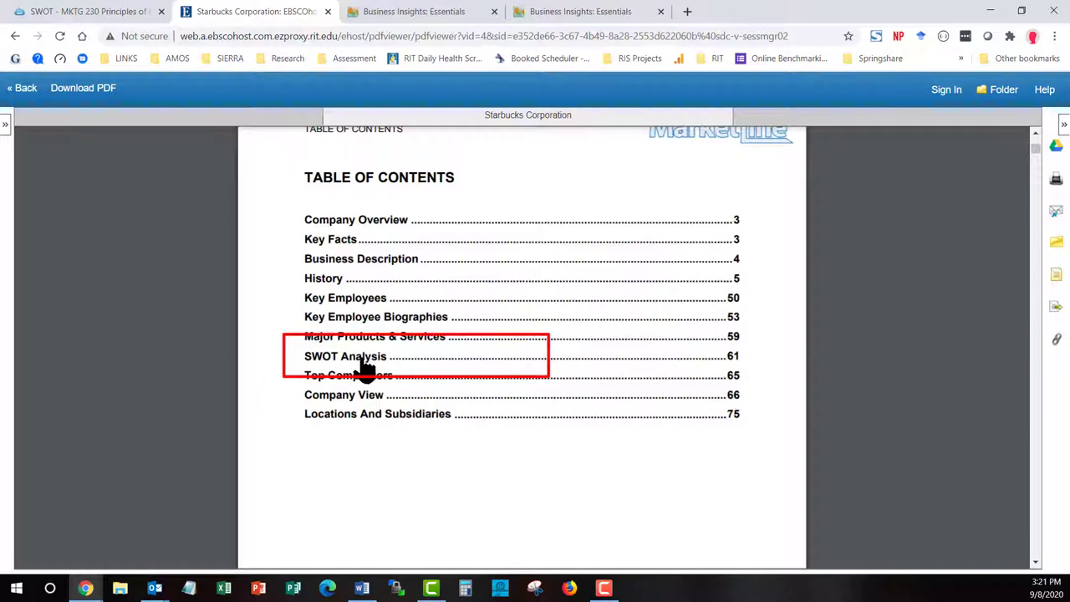
Jump to the report's SWOT Analysis section, scroll through it, then return to the guide
{"action": "left_click", "coordinate": [364, 360]}
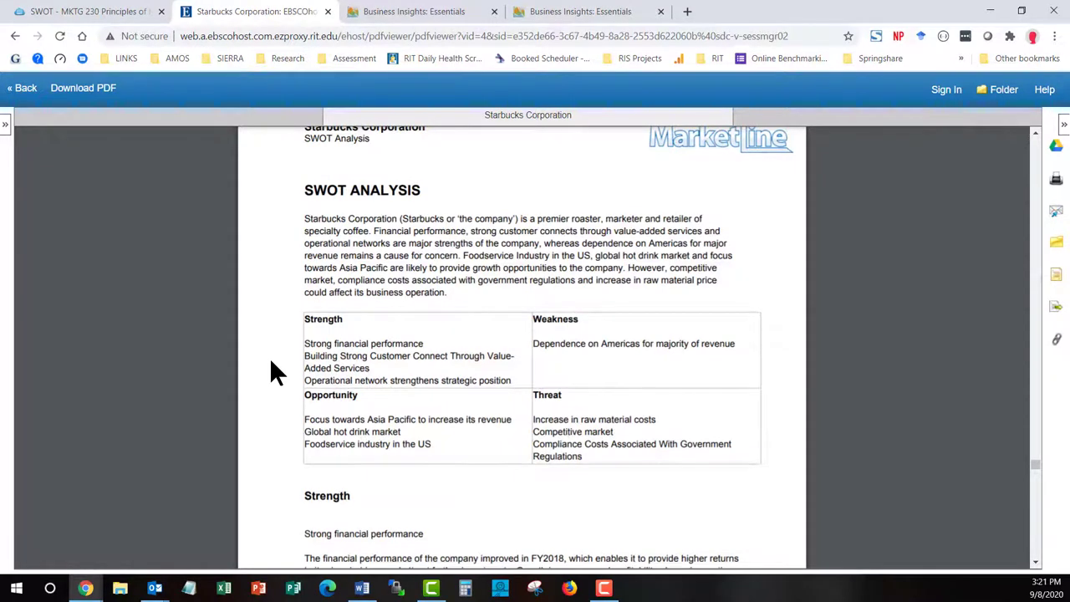
{"action": "scroll", "coordinate": [271, 363], "scroll_direction": "down", "scroll_amount": 3}
{"action": "scroll", "coordinate": [271, 363], "scroll_direction": "up", "scroll_amount": 2}
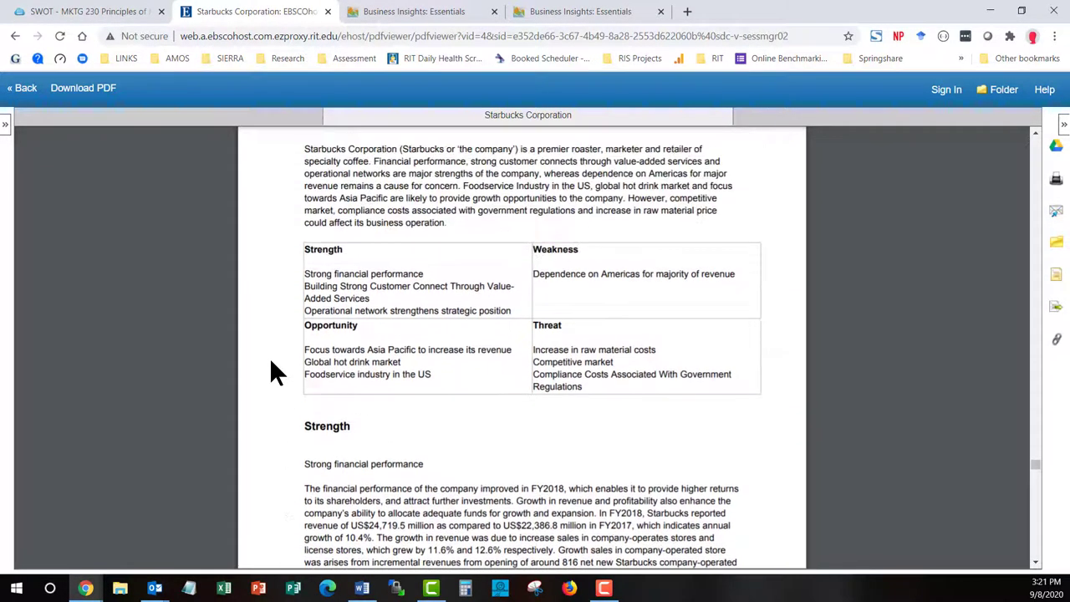
{"action": "scroll", "coordinate": [633, 363], "scroll_direction": "up", "scroll_amount": 8}
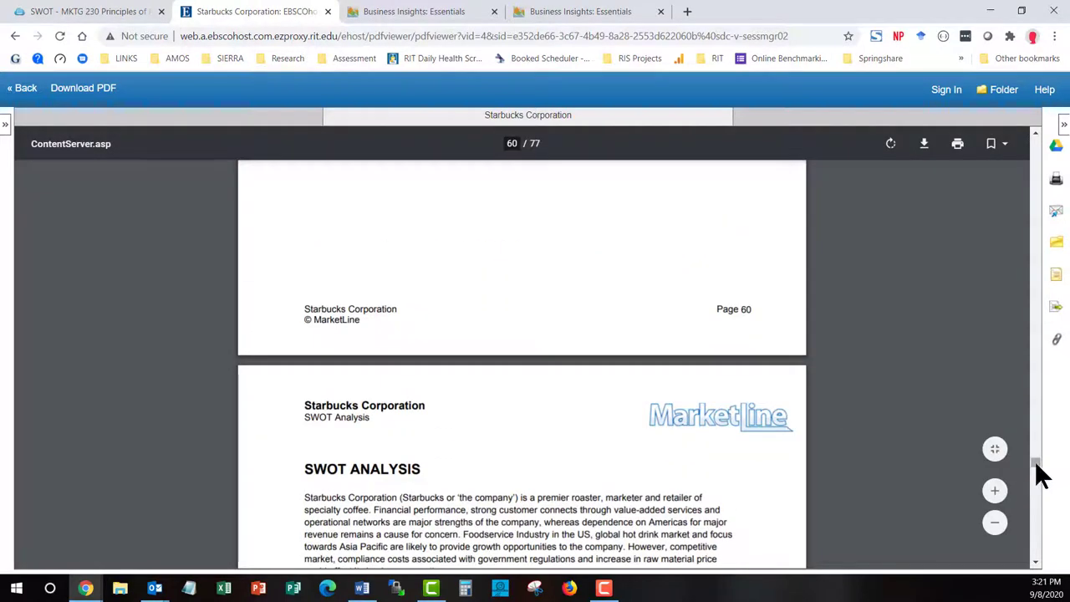
{"action": "left_click_drag", "start_coordinate": [1037, 462], "coordinate": [1019, 144]}
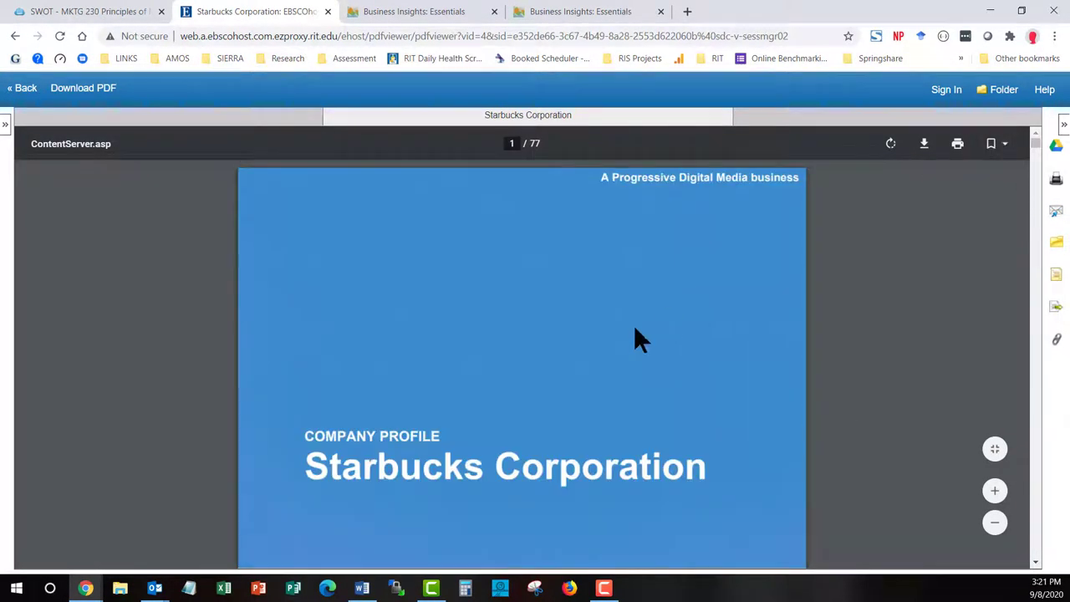
{"action": "scroll", "coordinate": [634, 326], "scroll_direction": "down", "scroll_amount": 4}
{"action": "scroll", "coordinate": [633, 329], "scroll_direction": "down", "scroll_amount": 3}
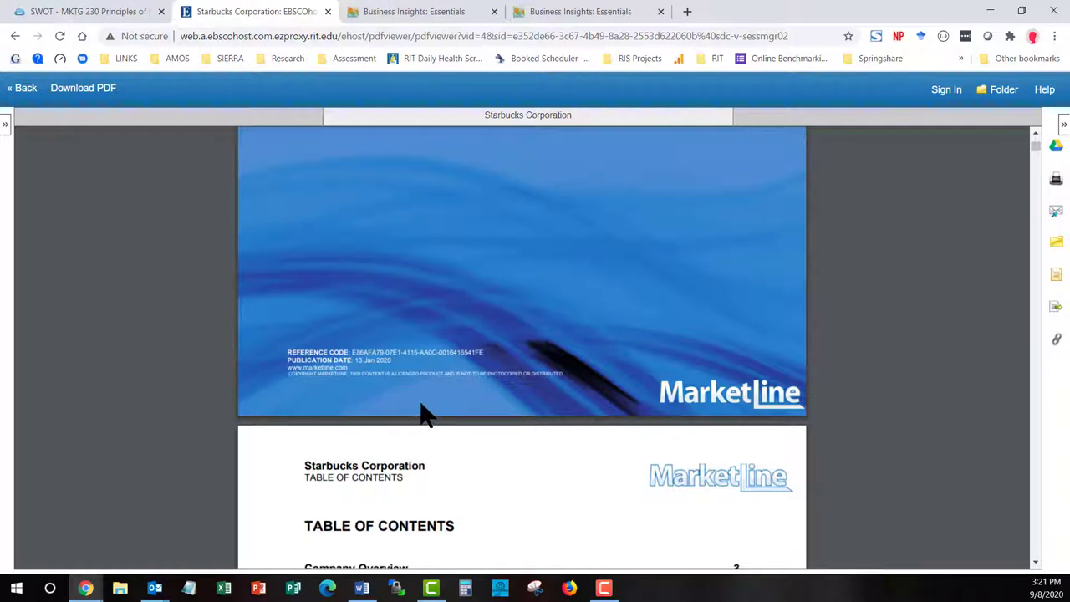
{"action": "left_click", "coordinate": [99, 11]}
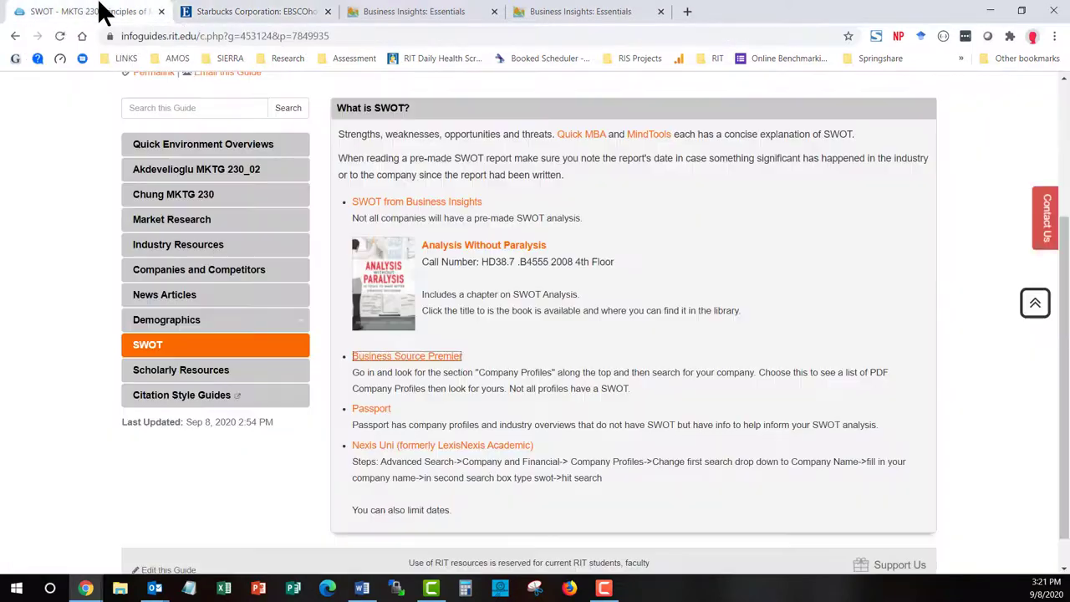
Open Nexis Uni's Advanced Search for Company and Financial > Company Profiles
{"action": "left_click", "coordinate": [468, 446]}
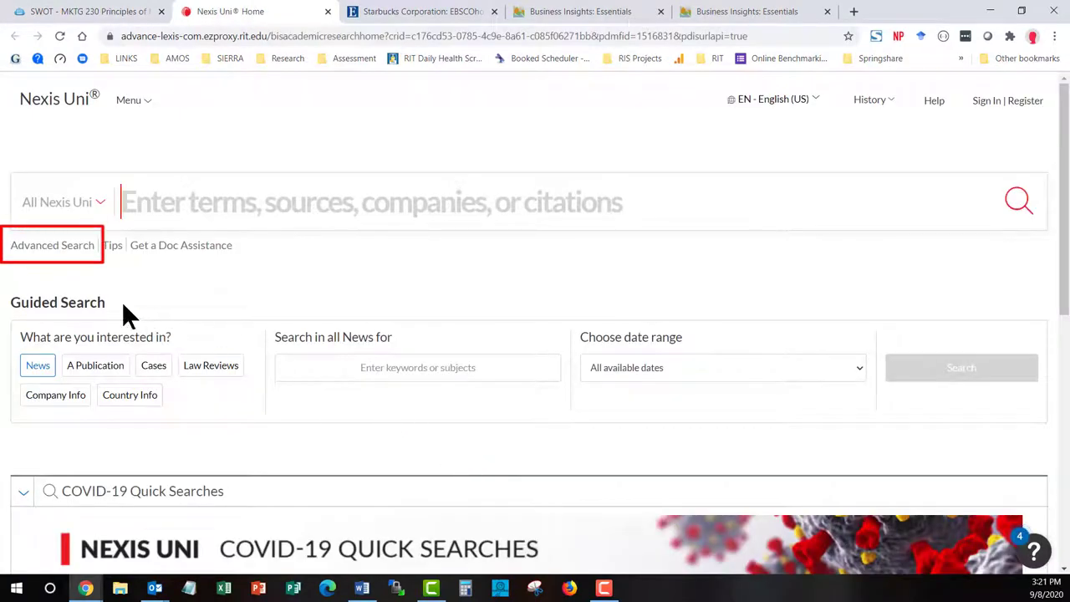
{"action": "left_click", "coordinate": [48, 248]}
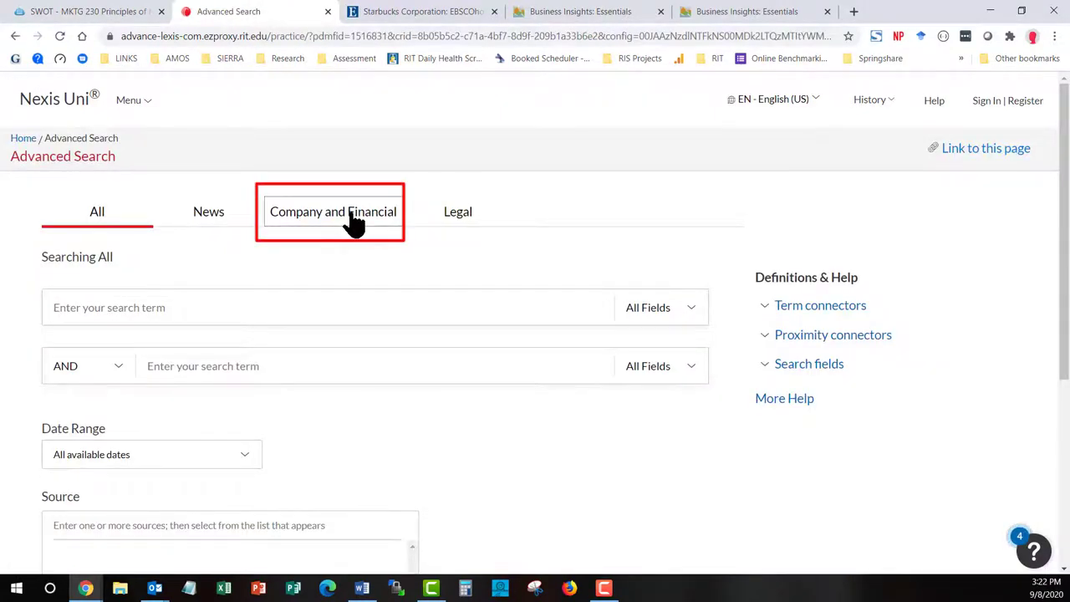
{"action": "left_click", "coordinate": [350, 219]}
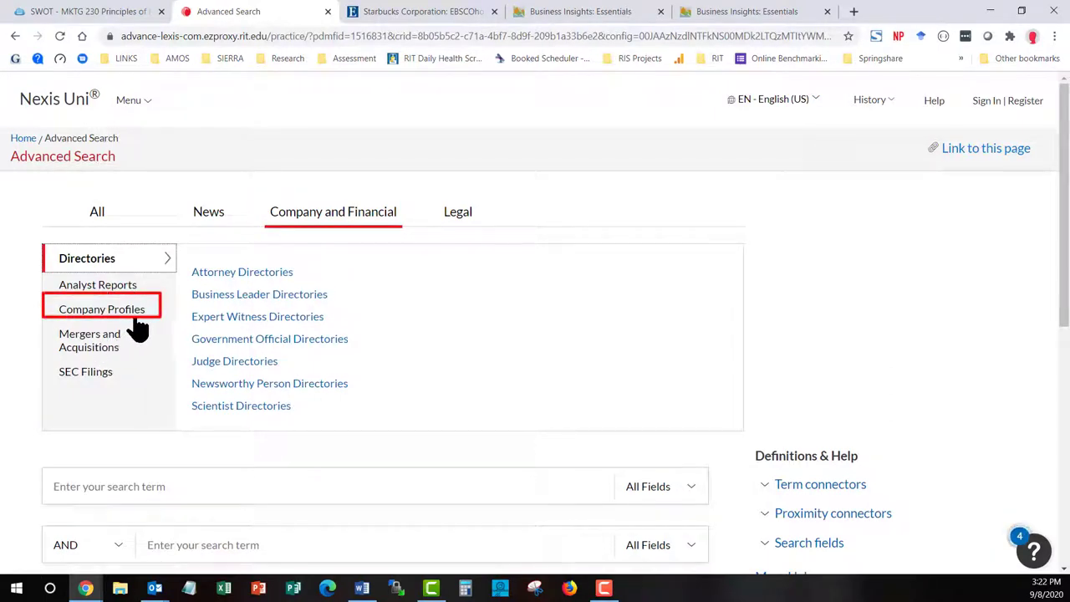
{"action": "left_click", "coordinate": [140, 313]}
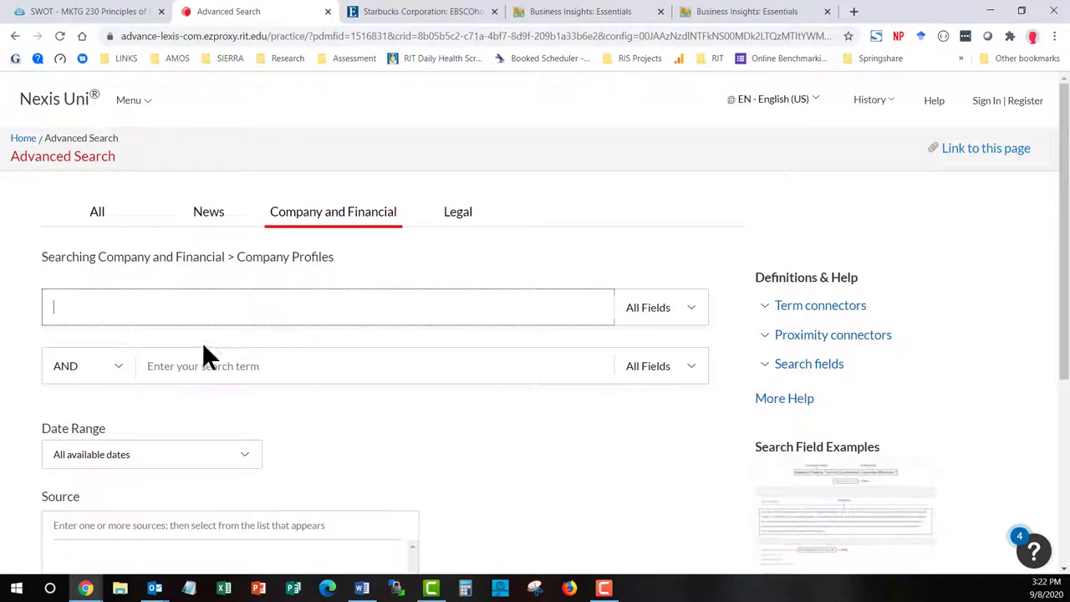
Search Company Name for 'starbucks' with 'swot' as the second term
{"action": "left_click", "coordinate": [652, 314]}
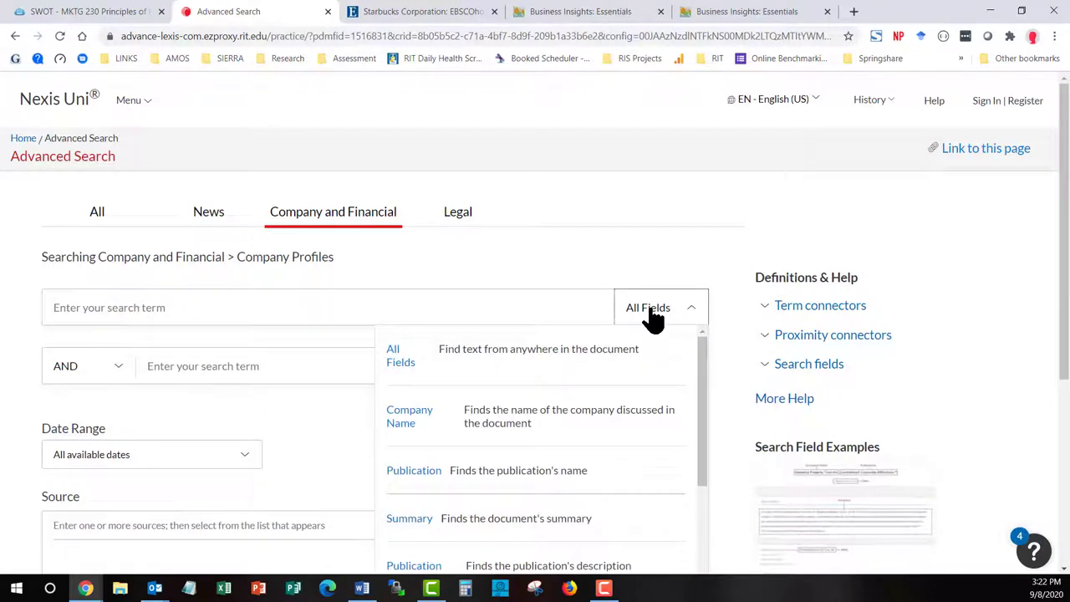
{"action": "left_click", "coordinate": [526, 419]}
{"action": "left_click", "coordinate": [448, 309]}
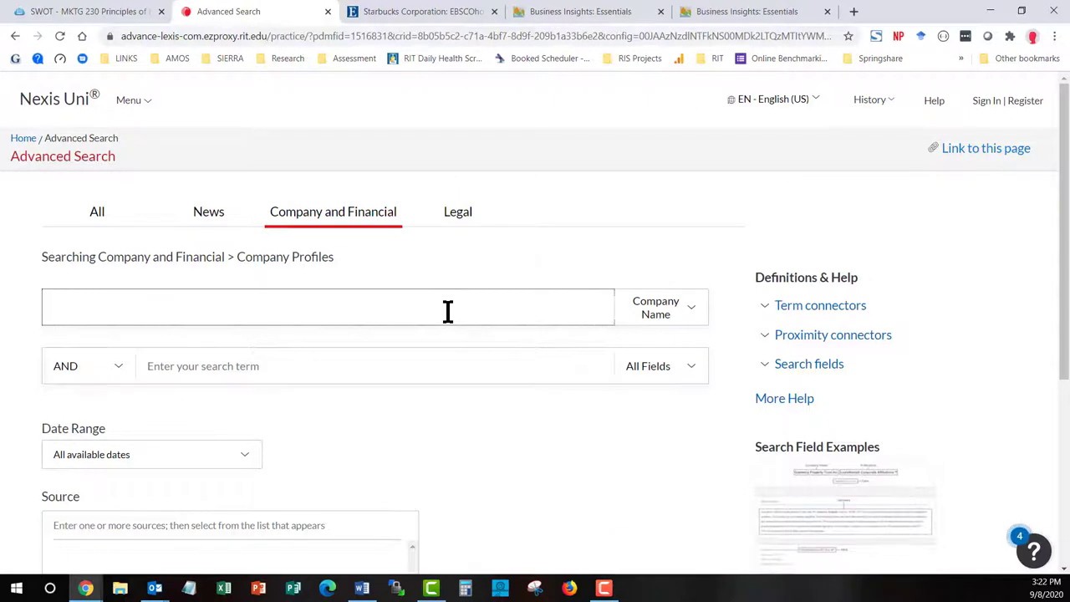
{"action": "type", "text": "starbucks"}
{"action": "left_click", "coordinate": [572, 372]}
{"action": "type", "text": "swot"}
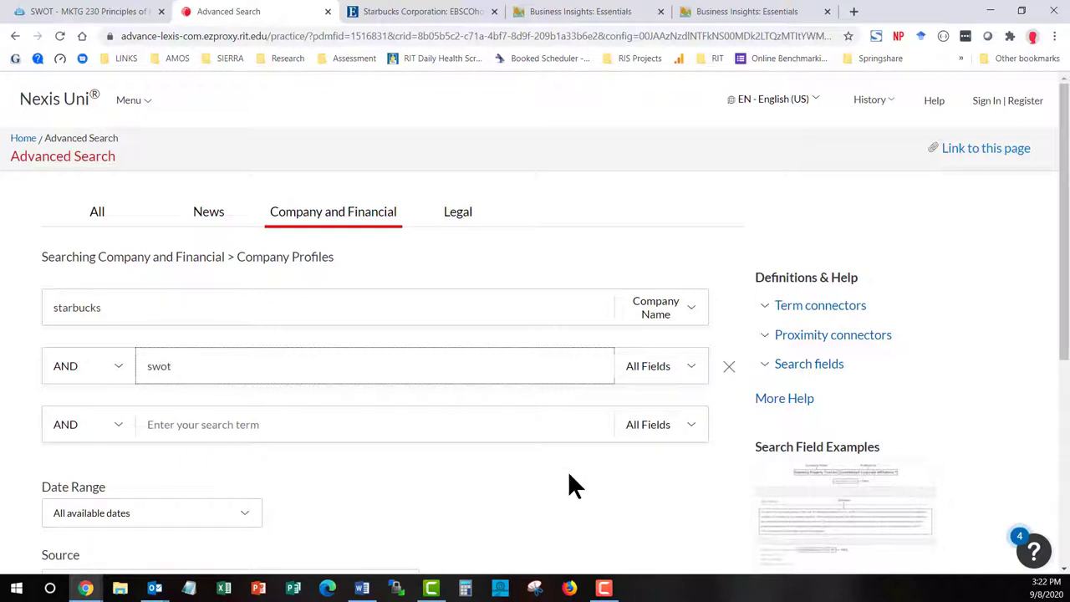
Set the date range to after Jan 01, 2019 and run the search
{"action": "scroll", "coordinate": [568, 470], "scroll_direction": "down", "scroll_amount": 2}
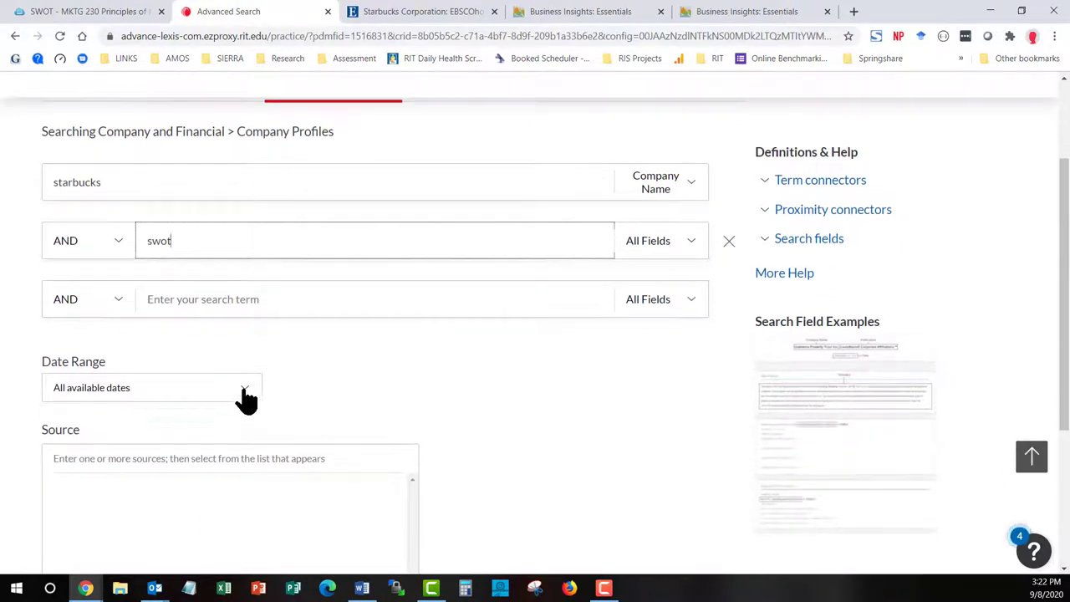
{"action": "left_click", "coordinate": [242, 393]}
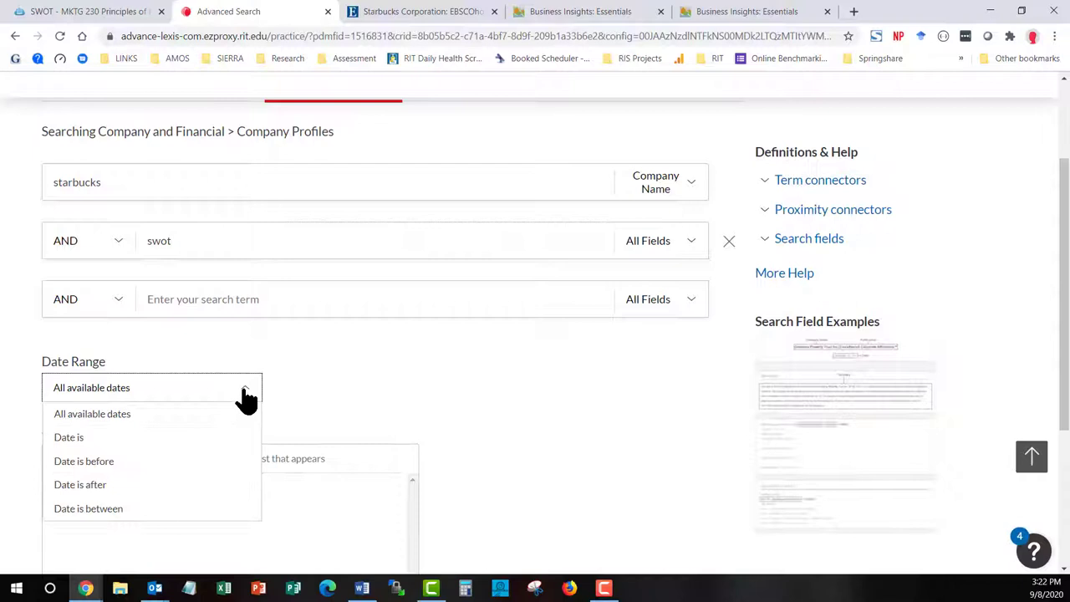
{"action": "left_click", "coordinate": [92, 499]}
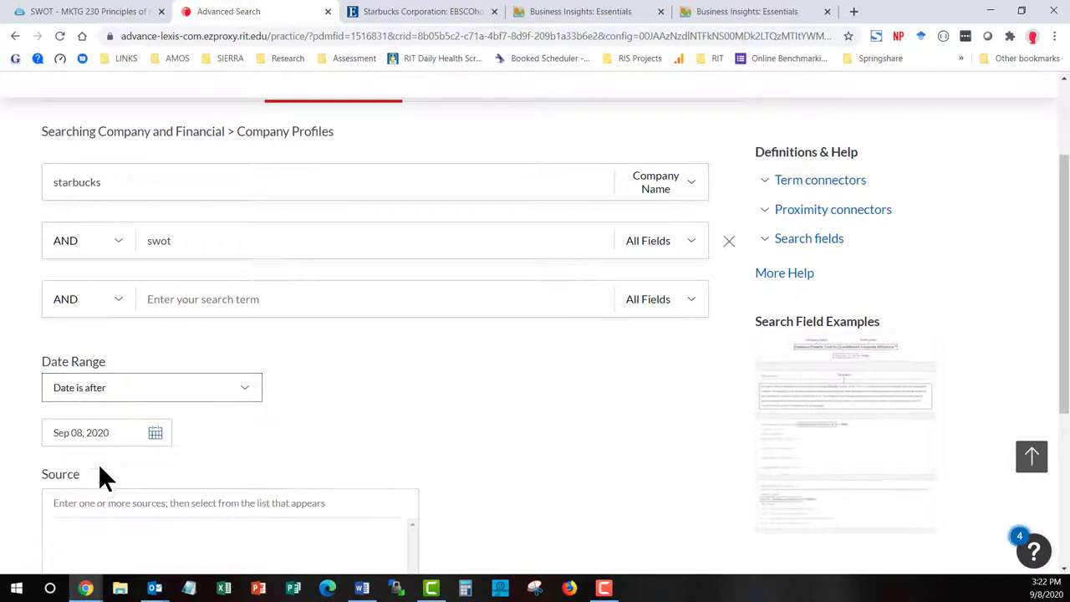
{"action": "left_click", "coordinate": [144, 432]}
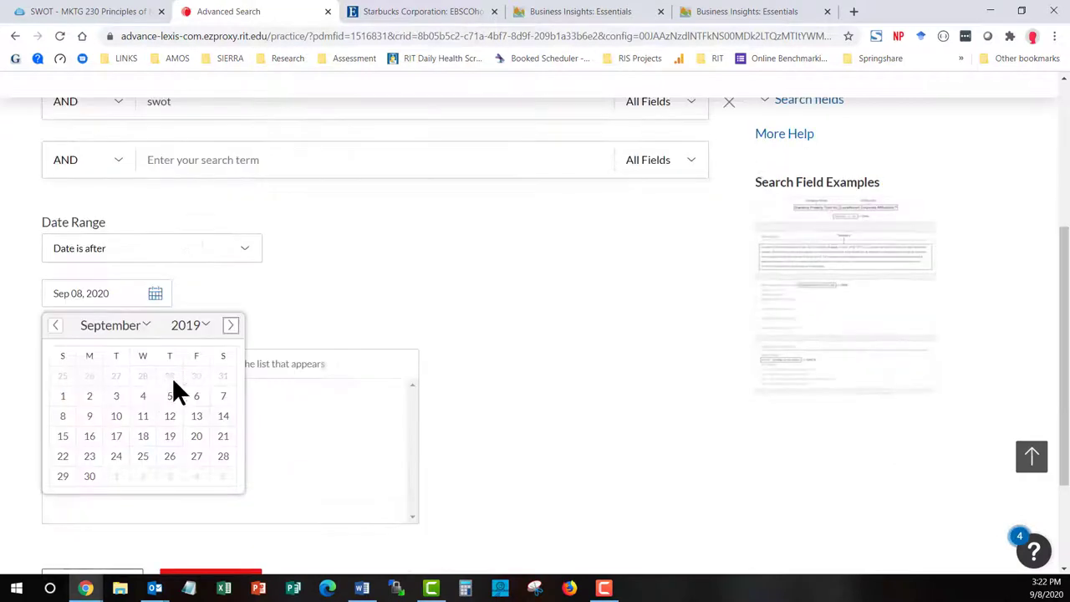
{"action": "left_click", "coordinate": [104, 328]}
{"action": "left_click", "coordinate": [107, 348]}
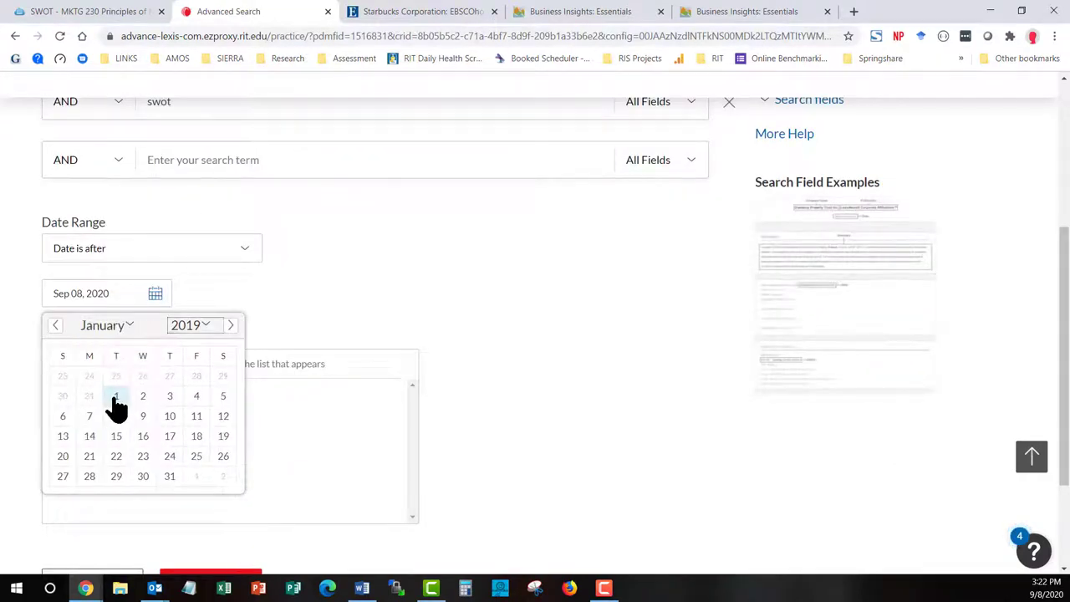
{"action": "left_click", "coordinate": [115, 398]}
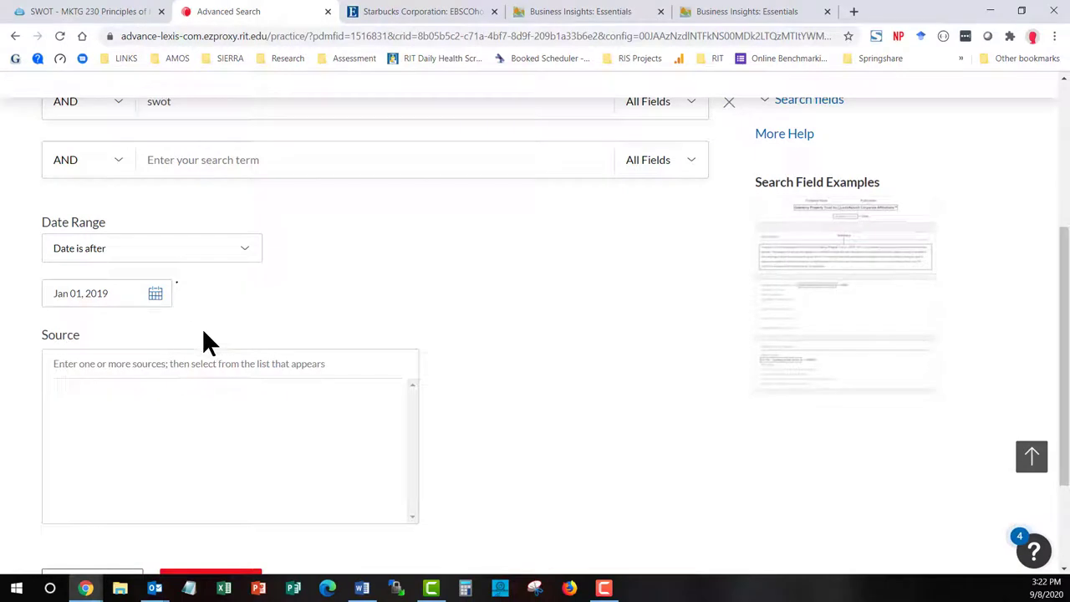
{"action": "scroll", "coordinate": [536, 347], "scroll_direction": "down", "scroll_amount": 2}
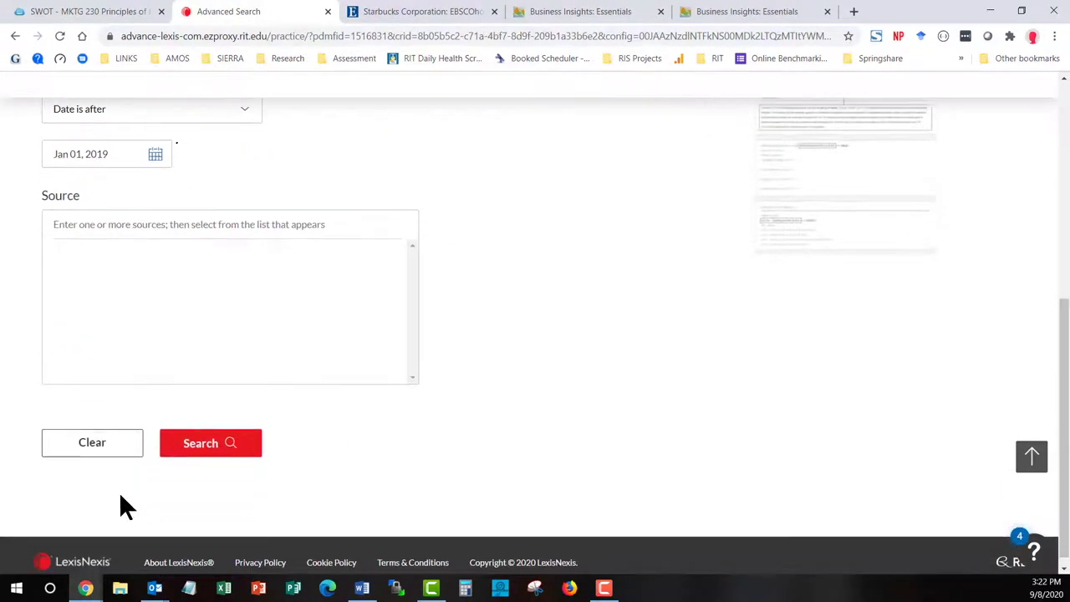
{"action": "left_click", "coordinate": [198, 454]}
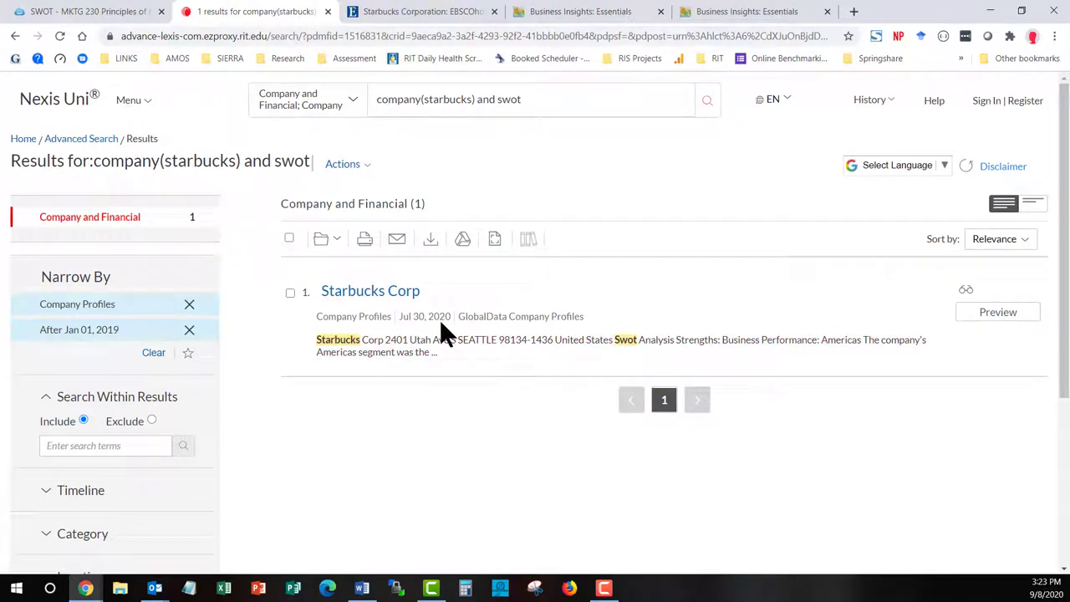
Open the Starbucks Corp GlobalData SWOT Analysis result and scroll through its Strengths section
{"action": "left_click", "coordinate": [389, 294]}
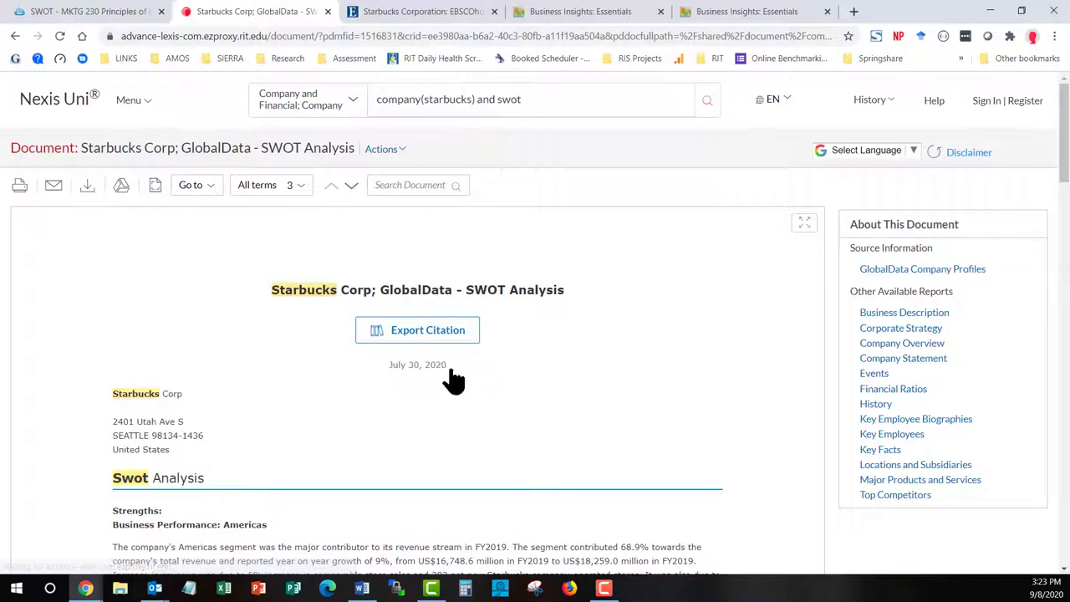
{"action": "scroll", "coordinate": [568, 387], "scroll_direction": "down", "scroll_amount": 3}
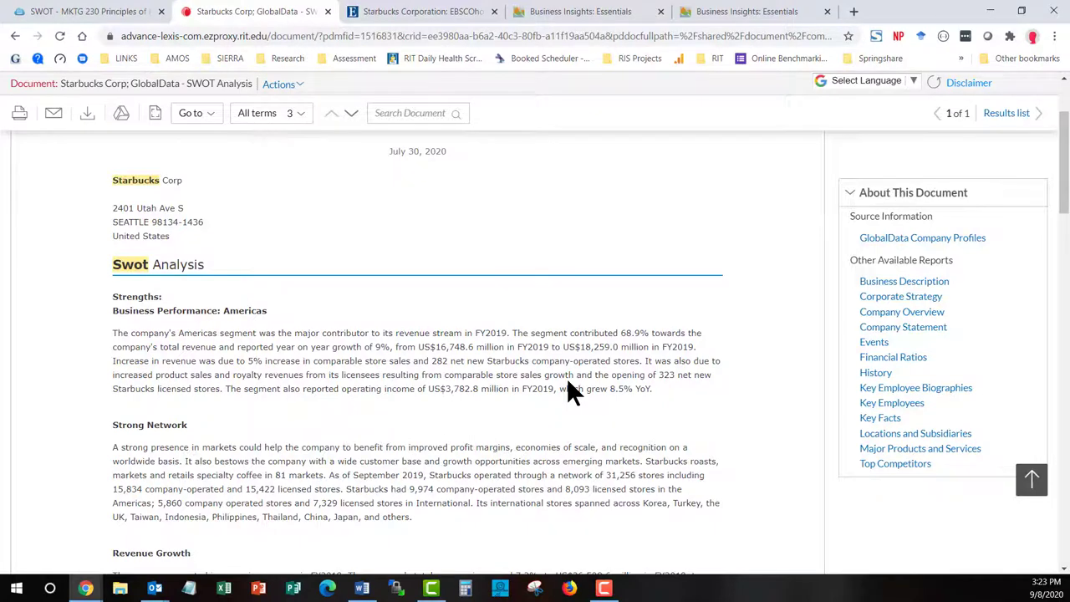
{"action": "scroll", "coordinate": [568, 383], "scroll_direction": "up", "scroll_amount": 3}
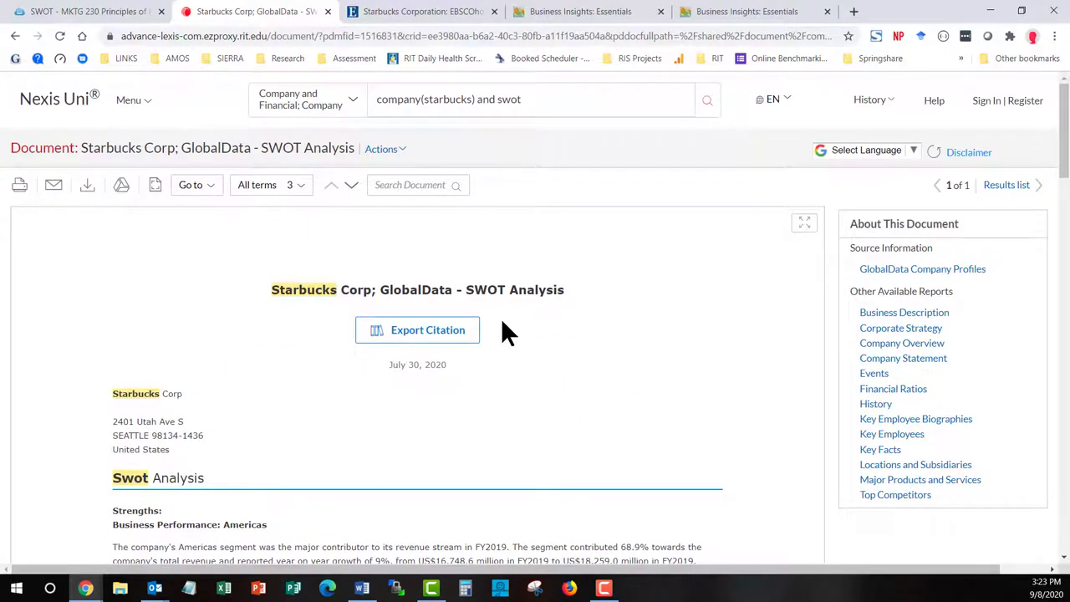
{"action": "left_click", "coordinate": [712, 13]}
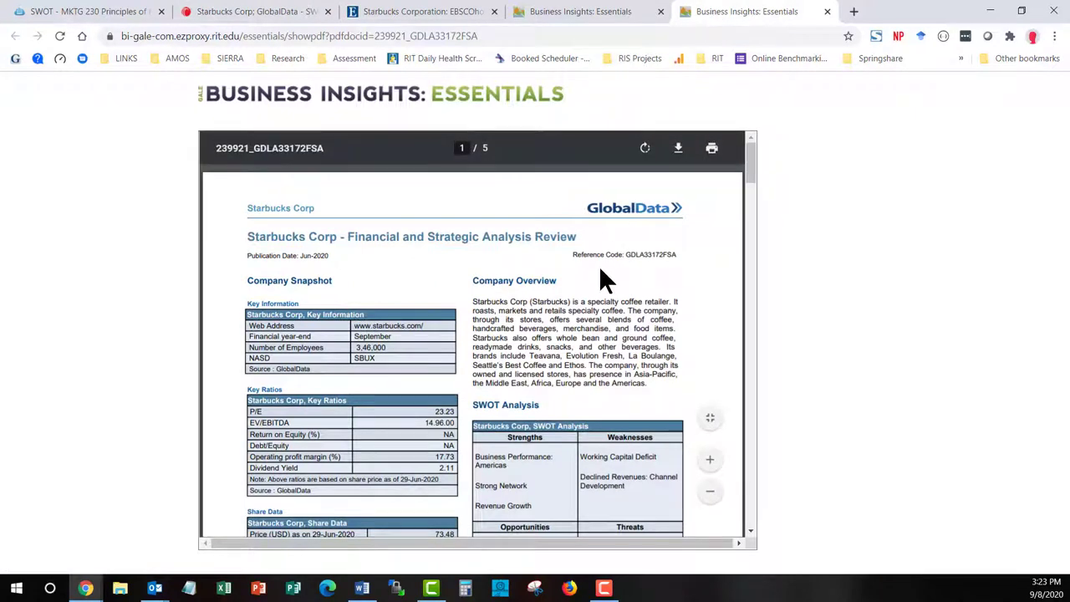
{"action": "left_click", "coordinate": [232, 11]}
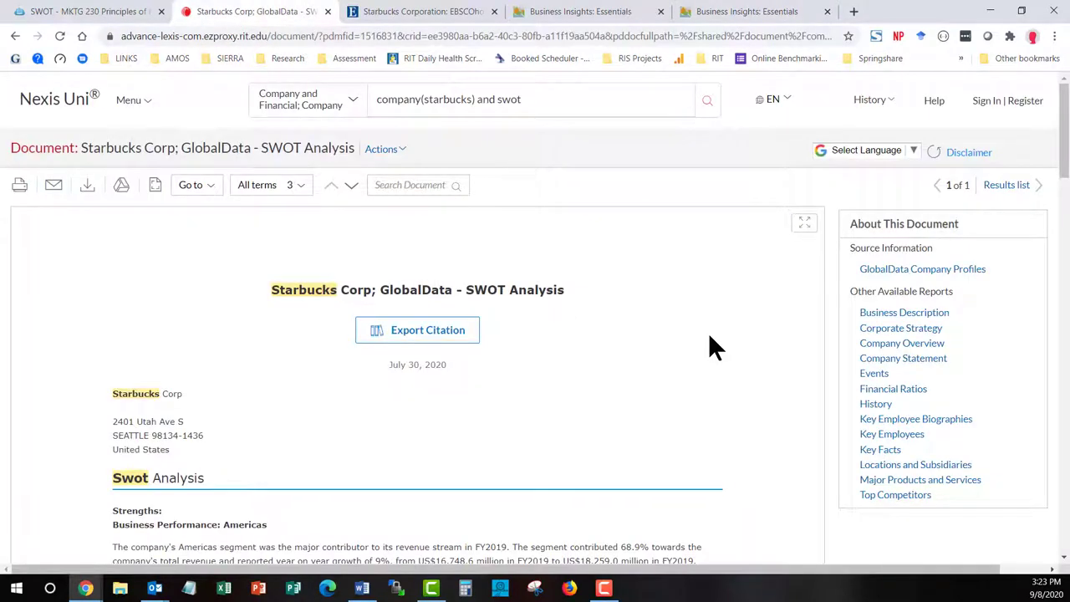
{"action": "scroll", "coordinate": [709, 336], "scroll_direction": "down", "scroll_amount": 3}
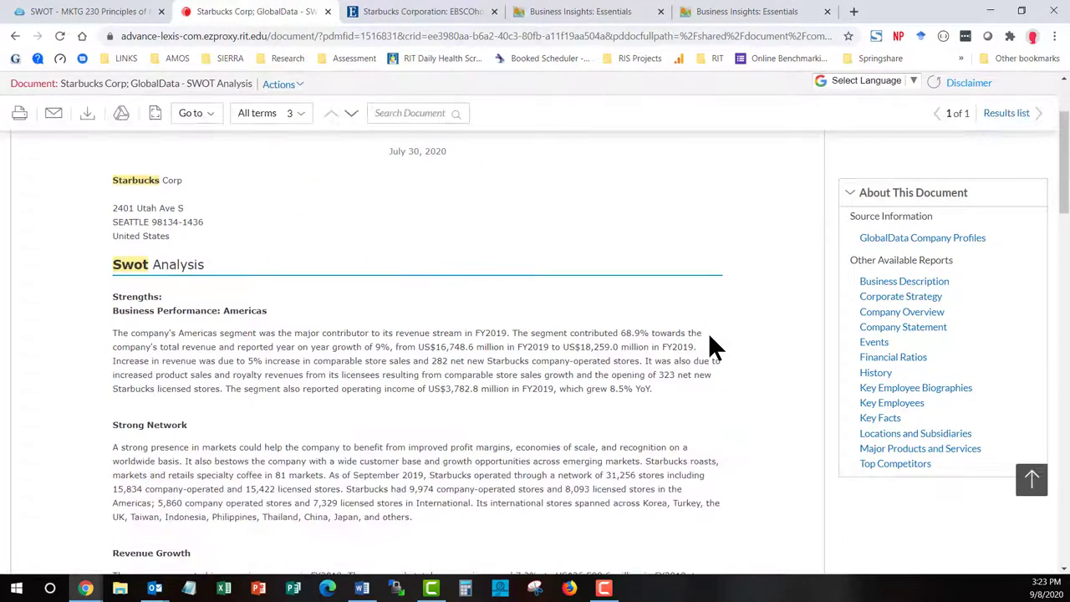
{"action": "scroll", "coordinate": [710, 338], "scroll_direction": "up", "scroll_amount": 1}
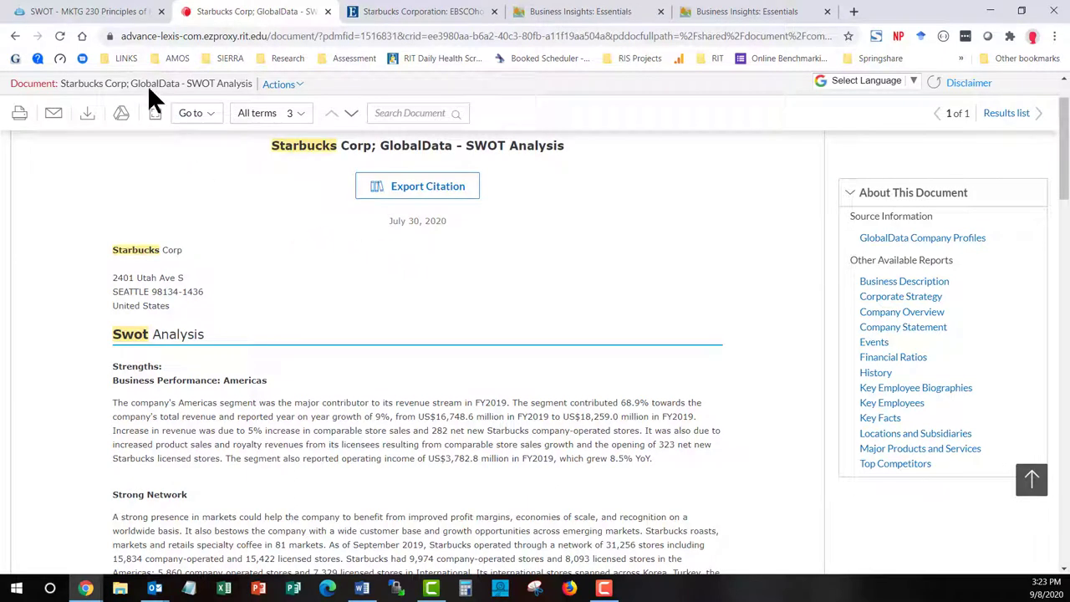
In Passport's Companies search, type 'starbuck', pick Starbucks Corp and search
{"action": "left_click", "coordinate": [101, 21]}
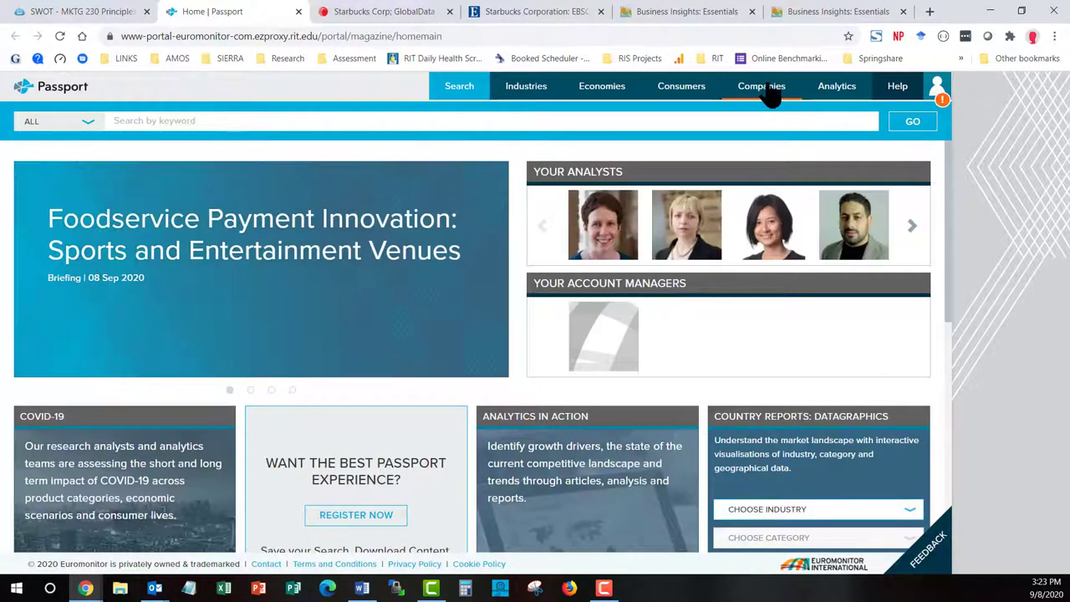
{"action": "left_click", "coordinate": [768, 91]}
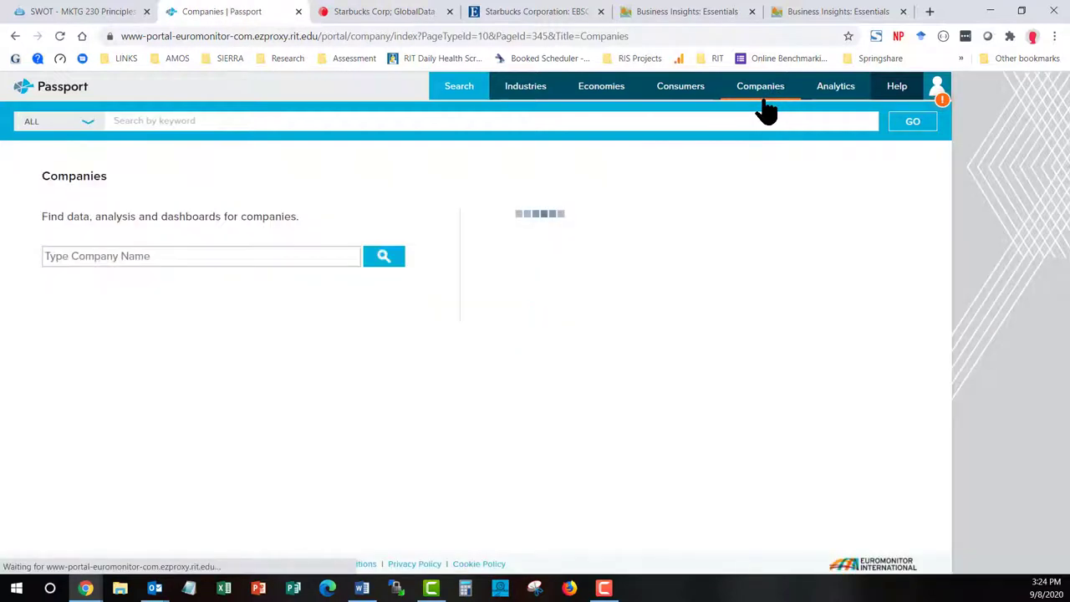
{"action": "left_click", "coordinate": [236, 261]}
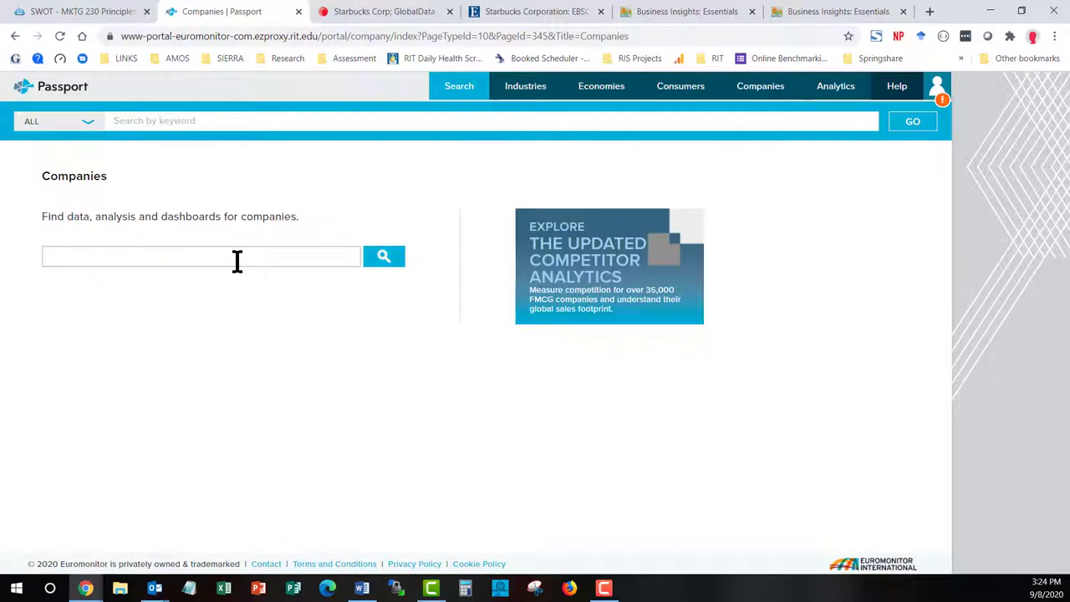
{"action": "type", "text": "starb"}
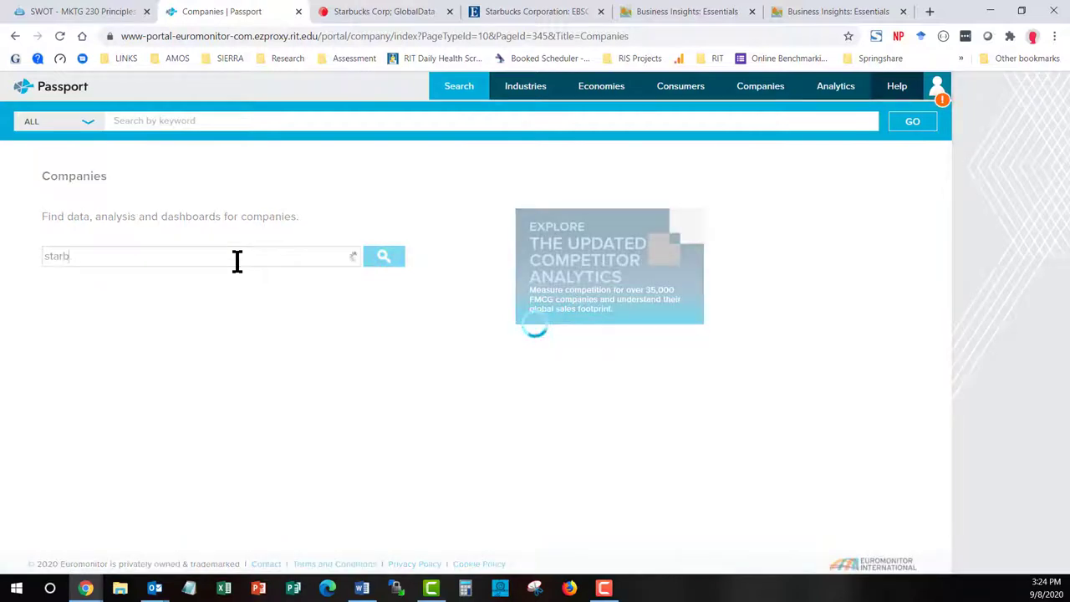
{"action": "type", "text": "uck"}
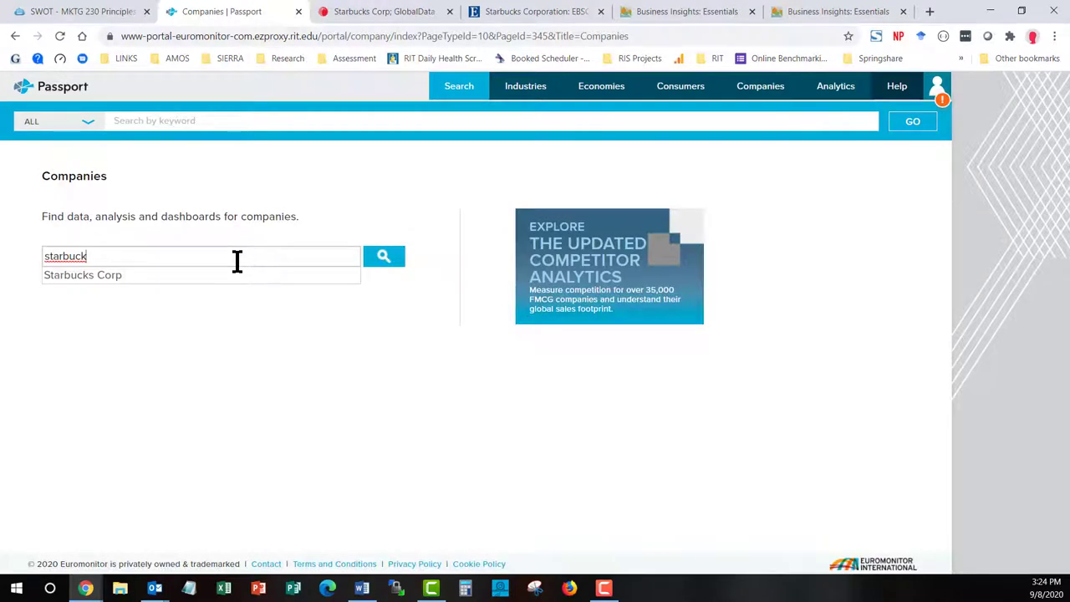
{"action": "left_click", "coordinate": [113, 280]}
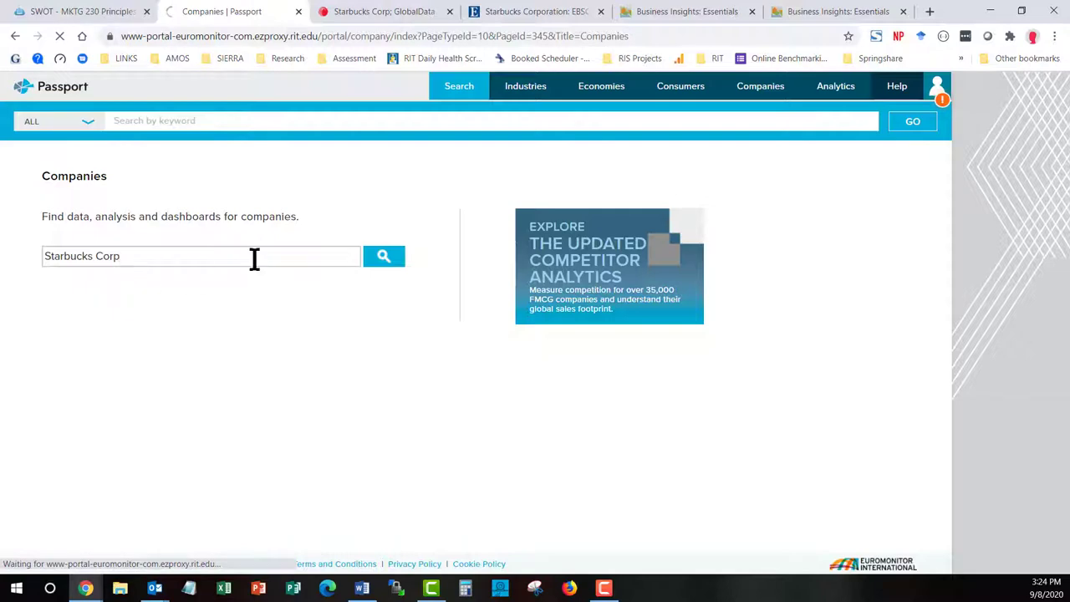
{"action": "left_click", "coordinate": [381, 259]}
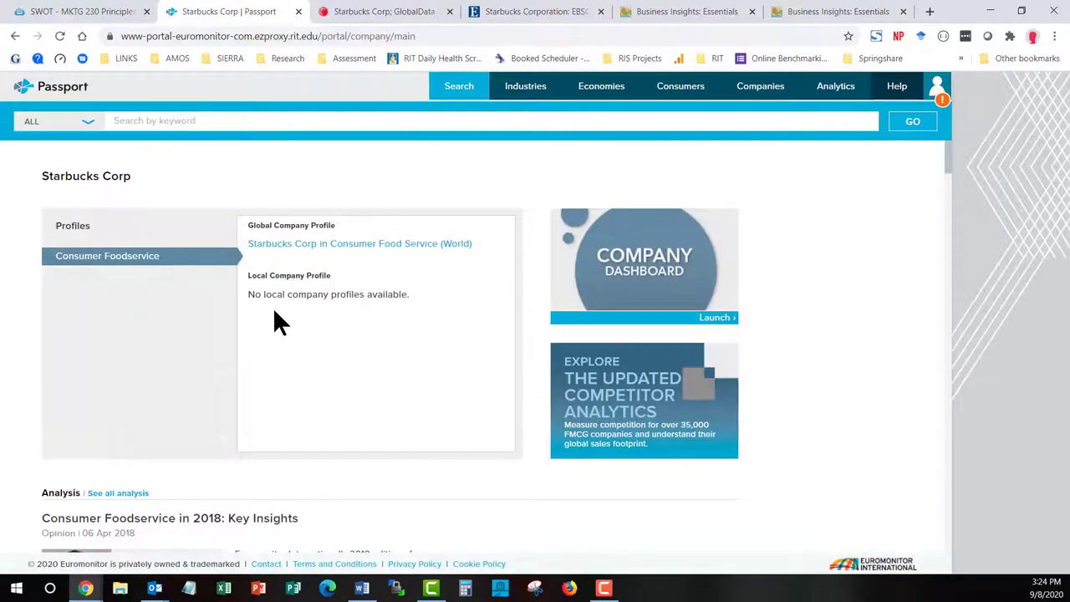
Open the 'Starbucks Corp in Consumer Food Service (World)' profile and download it as PDF
{"action": "left_click", "coordinate": [358, 245]}
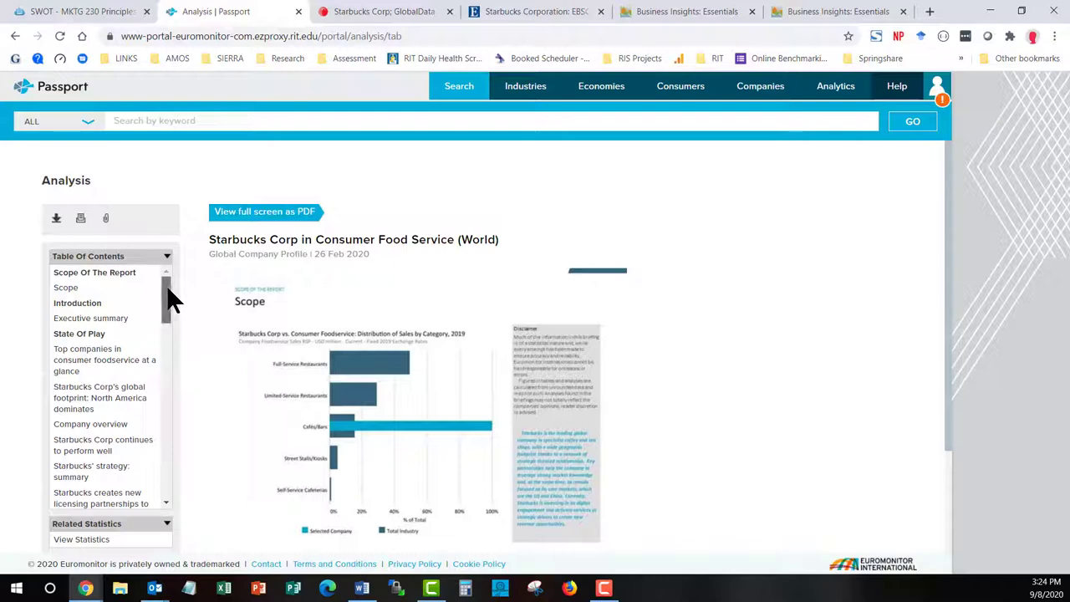
{"action": "left_click_drag", "start_coordinate": [167, 285], "coordinate": [178, 471]}
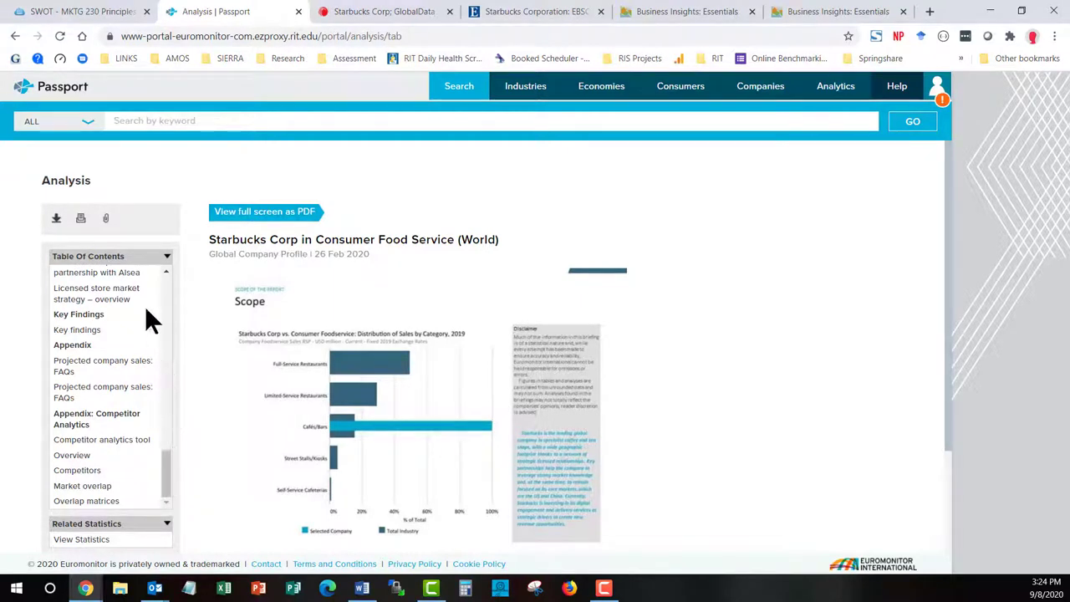
{"action": "left_click", "coordinate": [56, 219]}
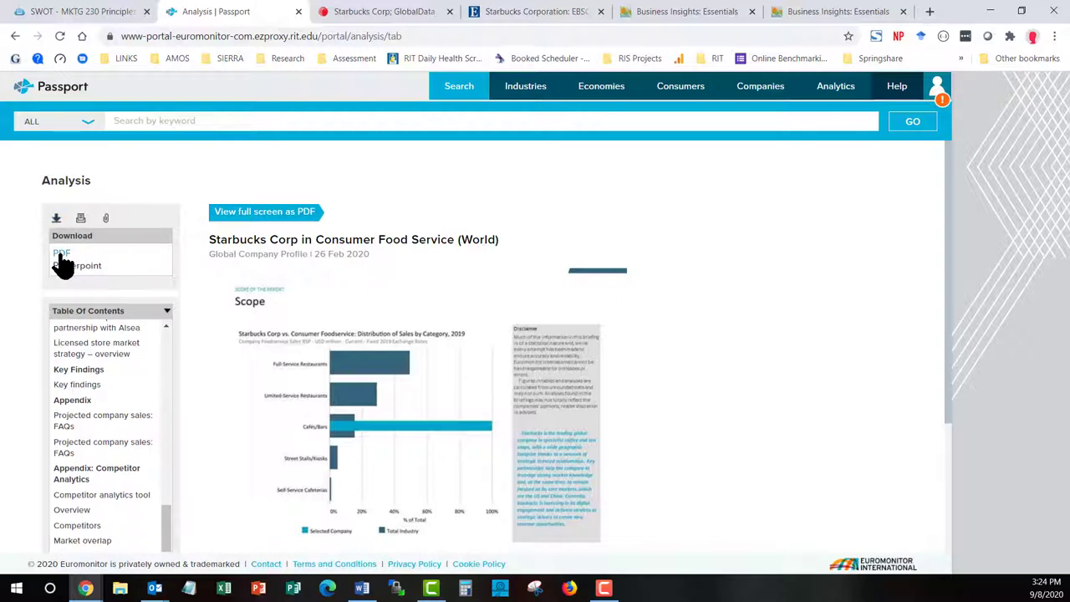
{"action": "left_click", "coordinate": [62, 256]}
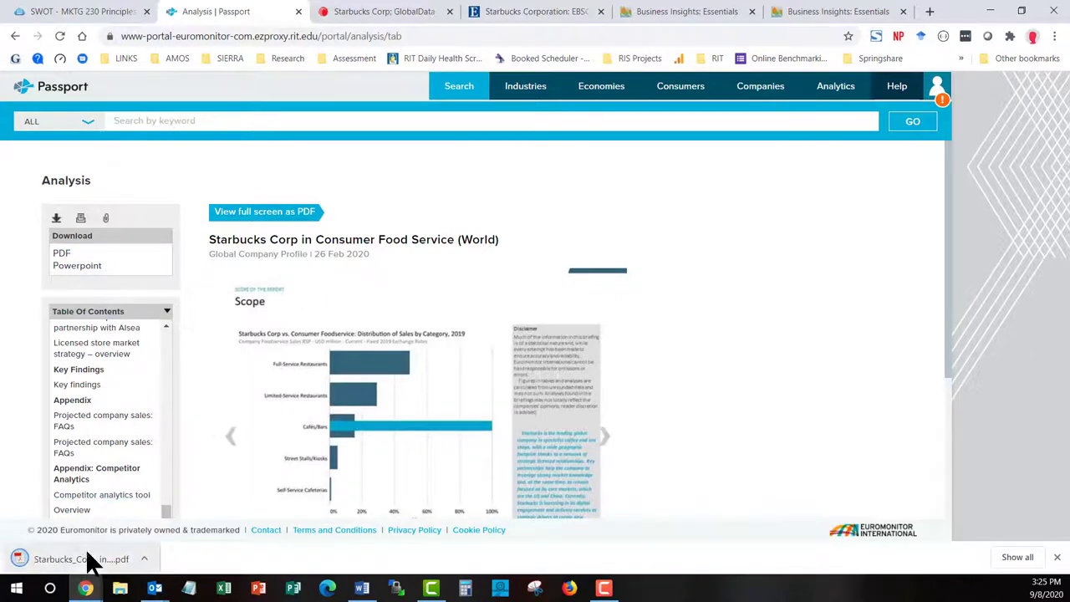
Open the downloaded Starbucks PDF and scroll through it to the 'Cold beverage portfolio' page
{"action": "left_click", "coordinate": [84, 559]}
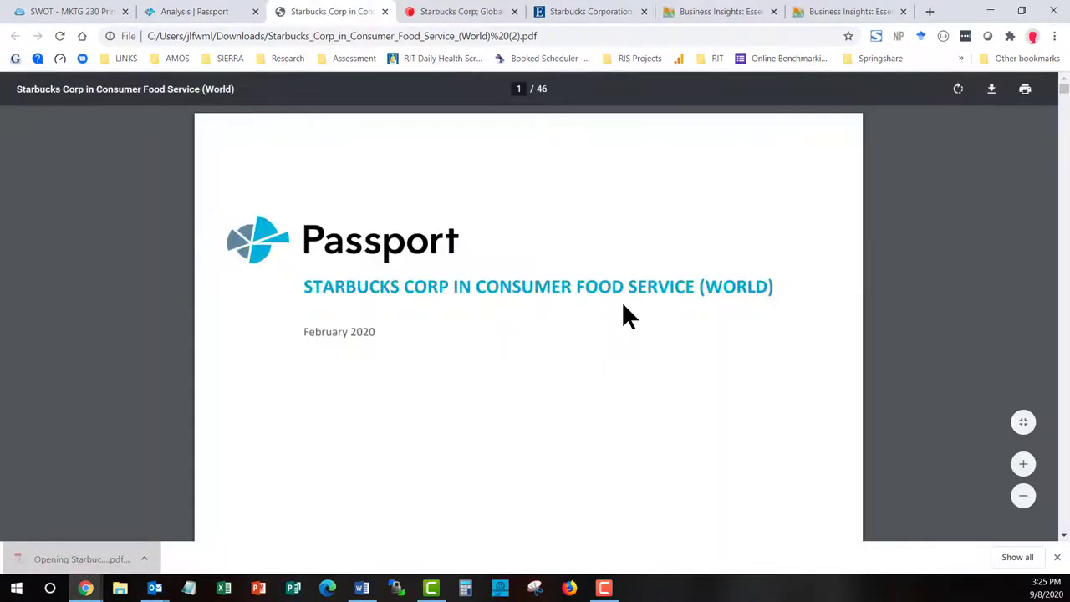
{"action": "scroll", "coordinate": [623, 307], "scroll_direction": "down", "scroll_amount": 5}
{"action": "scroll", "coordinate": [623, 305], "scroll_direction": "down", "scroll_amount": 3}
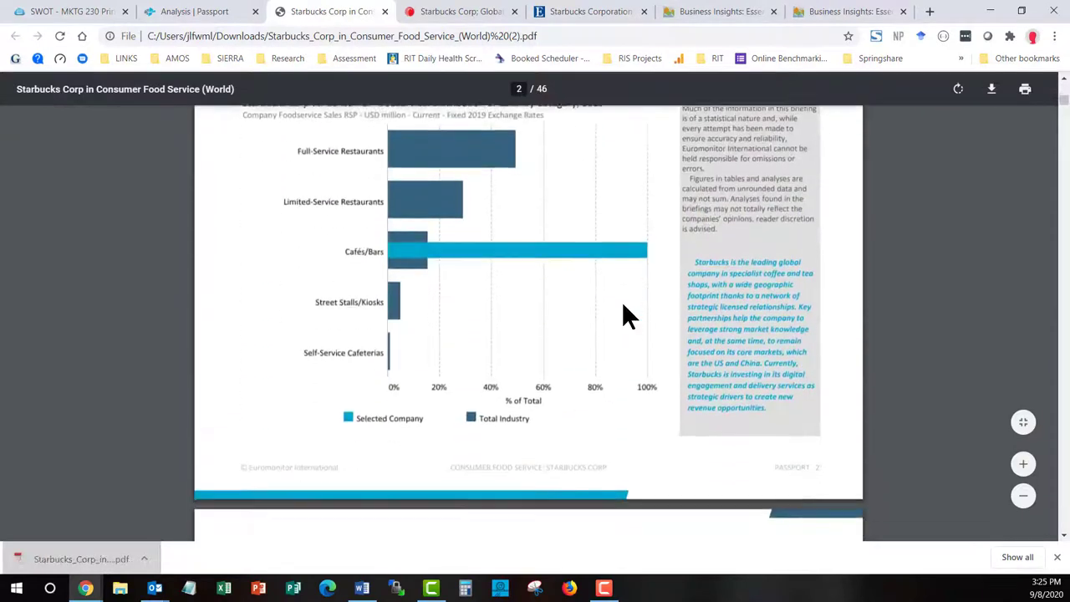
{"action": "scroll", "coordinate": [623, 305], "scroll_direction": "down", "scroll_amount": 2}
{"action": "scroll", "coordinate": [623, 307], "scroll_direction": "down", "scroll_amount": 7}
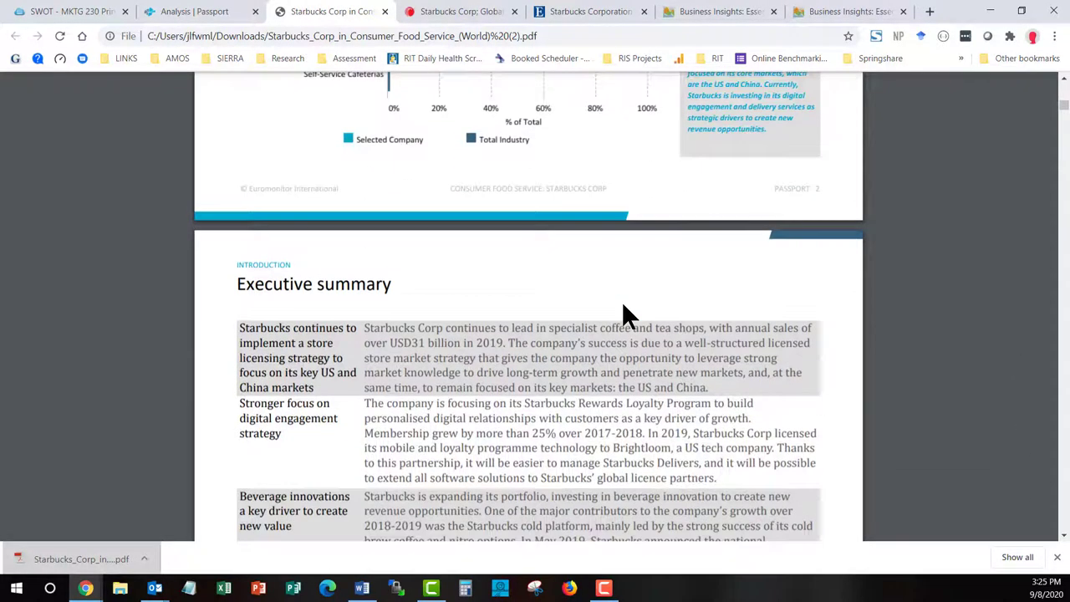
{"action": "scroll", "coordinate": [623, 307], "scroll_direction": "down", "scroll_amount": 3}
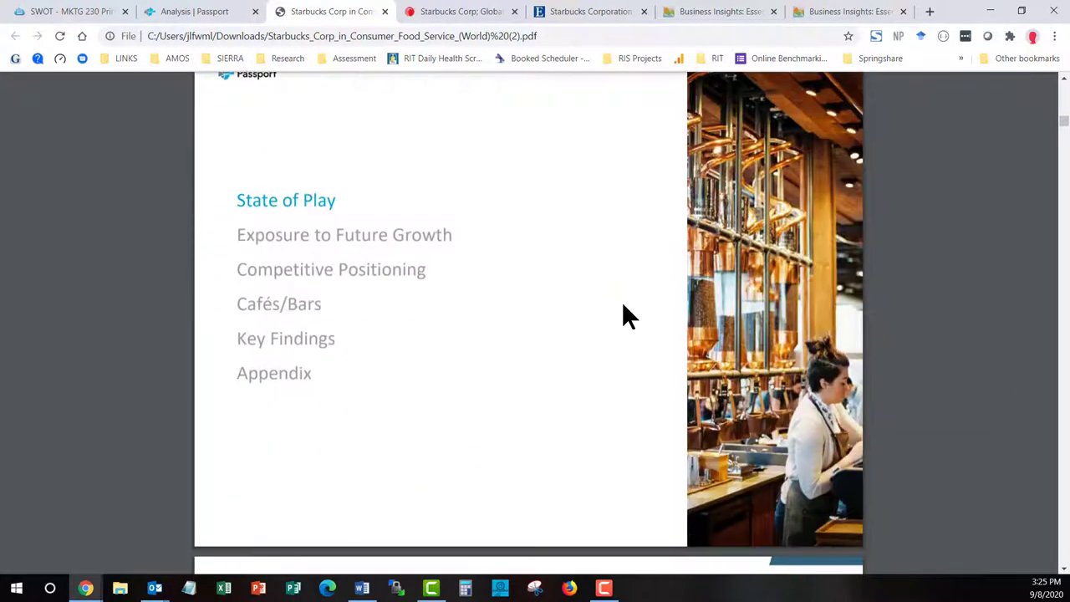
{"action": "scroll", "coordinate": [624, 313], "scroll_direction": "down", "scroll_amount": 1}
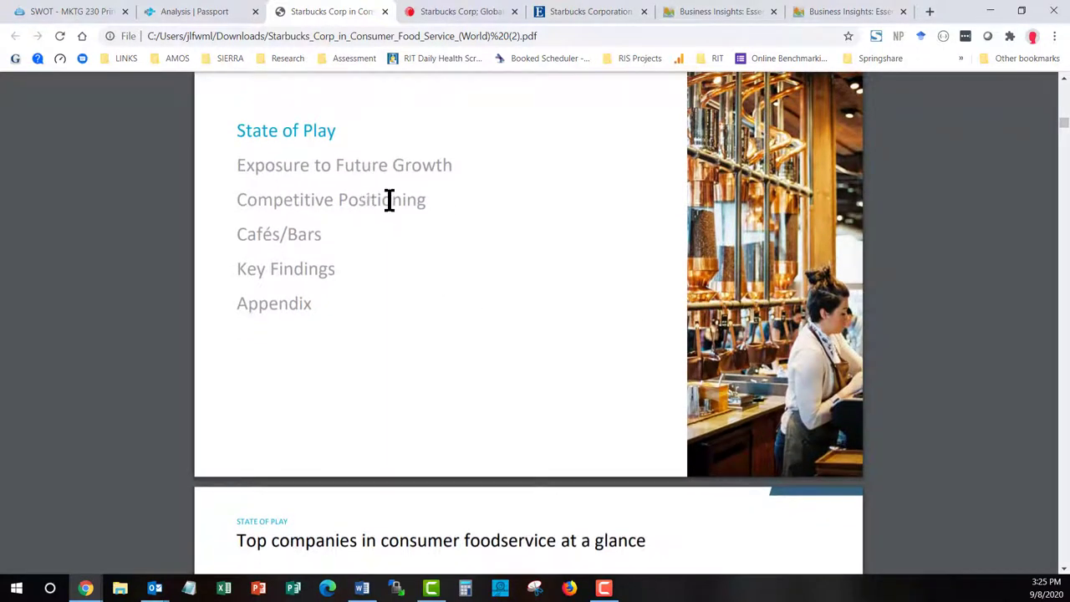
{"action": "scroll", "coordinate": [597, 310], "scroll_direction": "down", "scroll_amount": 4}
{"action": "scroll", "coordinate": [597, 309], "scroll_direction": "down", "scroll_amount": 2}
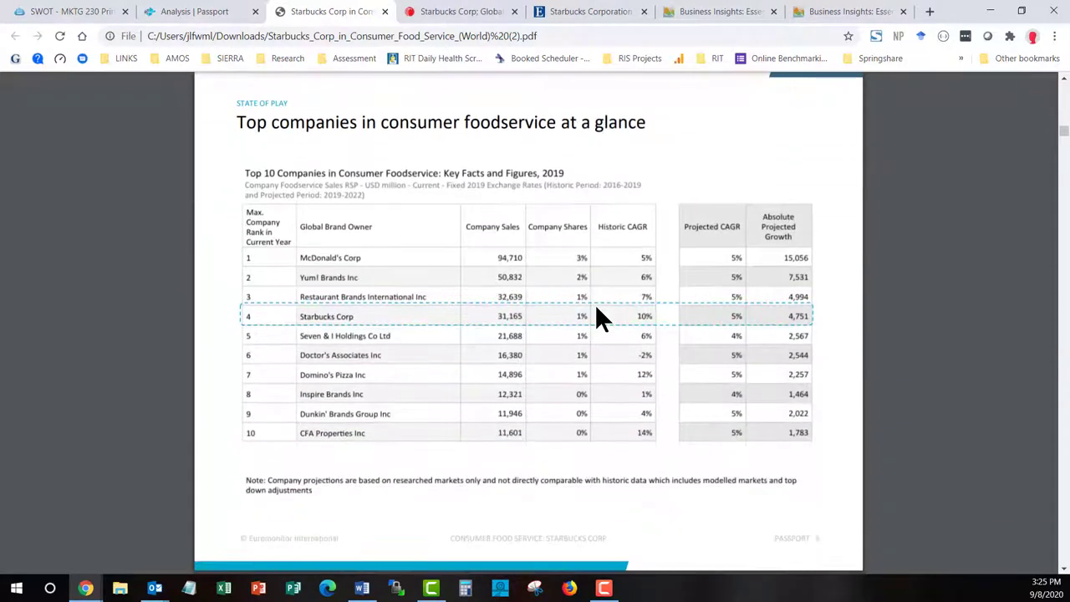
{"action": "scroll", "coordinate": [597, 309], "scroll_direction": "down", "scroll_amount": 5}
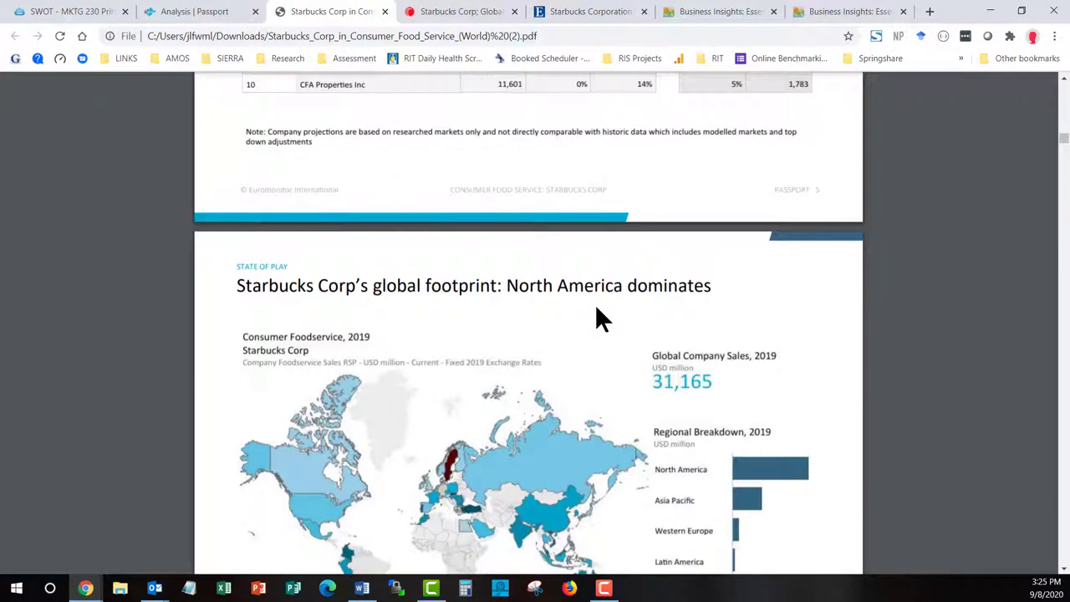
{"action": "scroll", "coordinate": [597, 309], "scroll_direction": "down", "scroll_amount": 7}
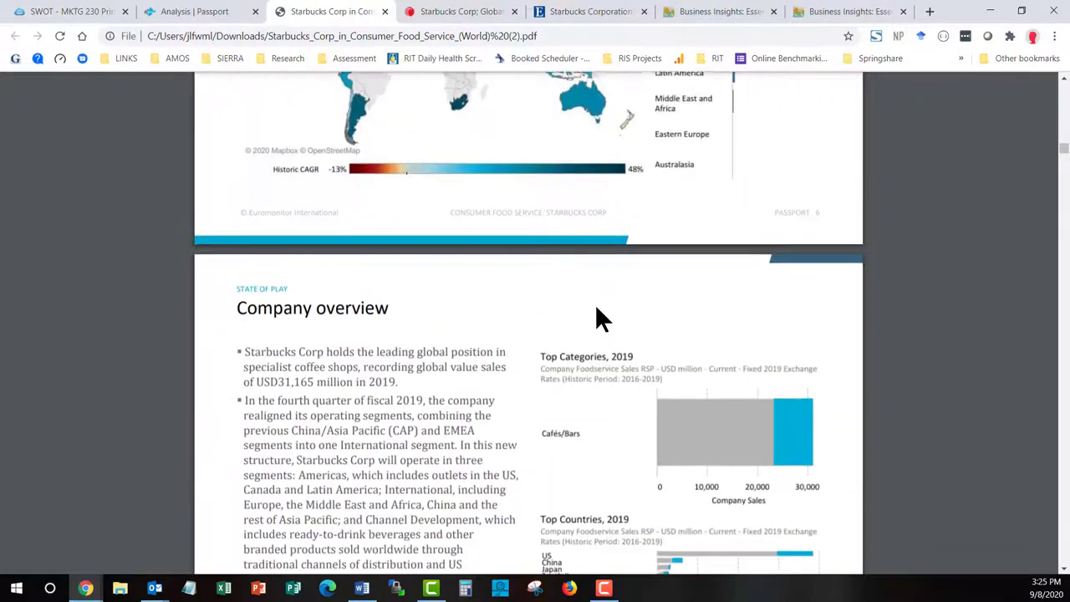
{"action": "scroll", "coordinate": [597, 318], "scroll_direction": "down", "scroll_amount": 2}
{"action": "scroll", "coordinate": [597, 317], "scroll_direction": "down", "scroll_amount": 8}
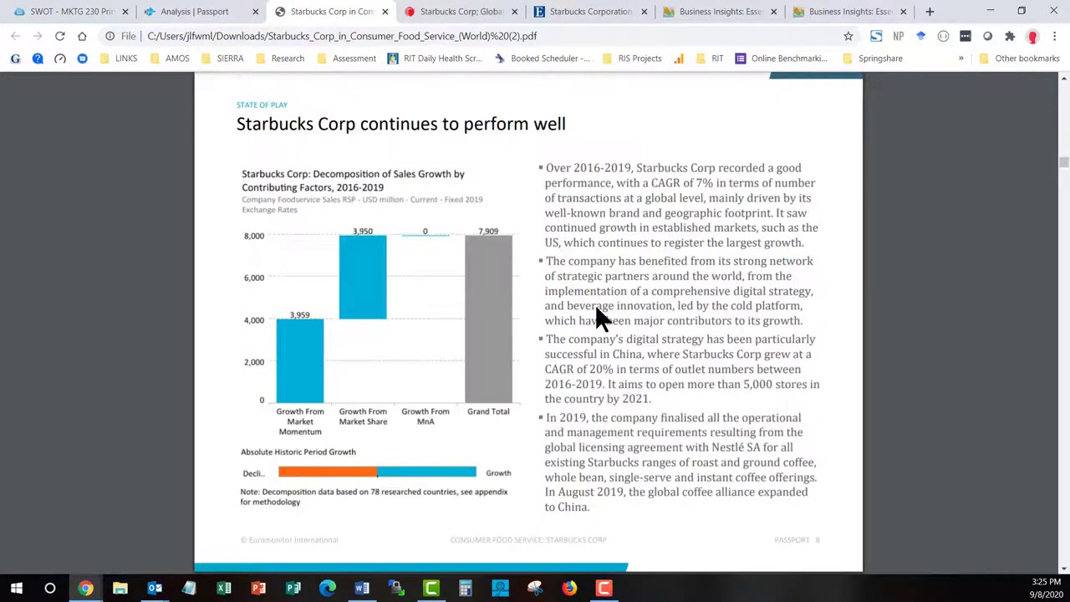
{"action": "scroll", "coordinate": [597, 316], "scroll_direction": "down", "scroll_amount": 9}
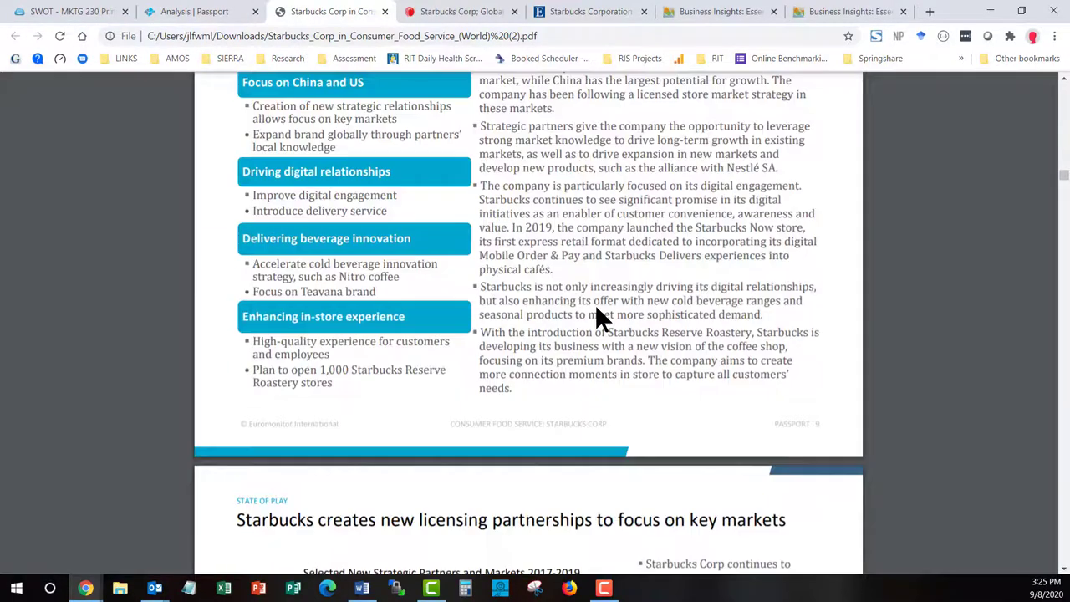
{"action": "scroll", "coordinate": [597, 318], "scroll_direction": "up", "scroll_amount": 2}
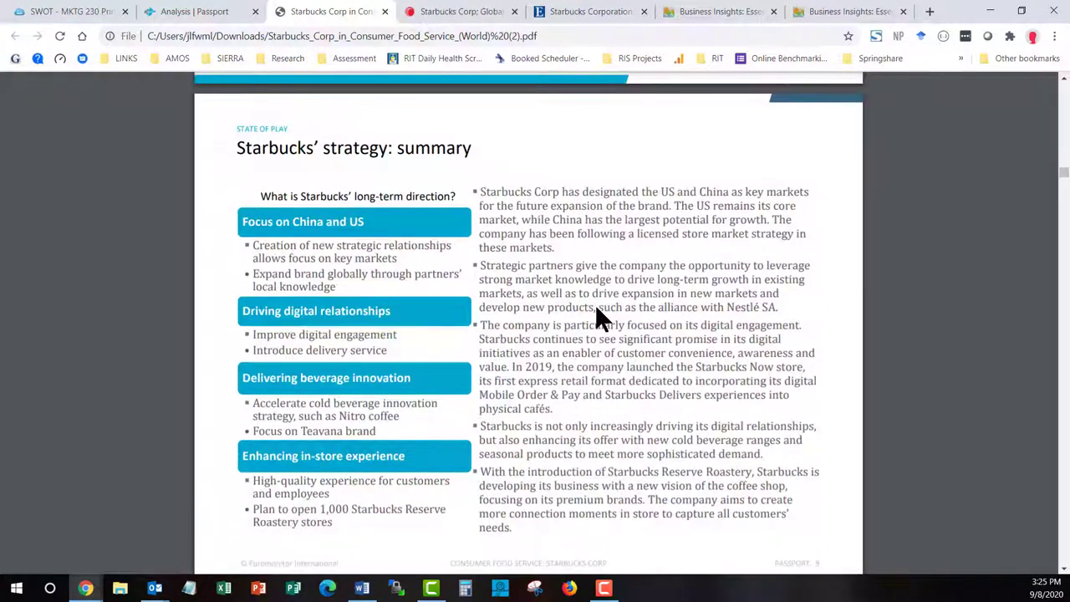
{"action": "scroll", "coordinate": [598, 318], "scroll_direction": "down", "scroll_amount": 8}
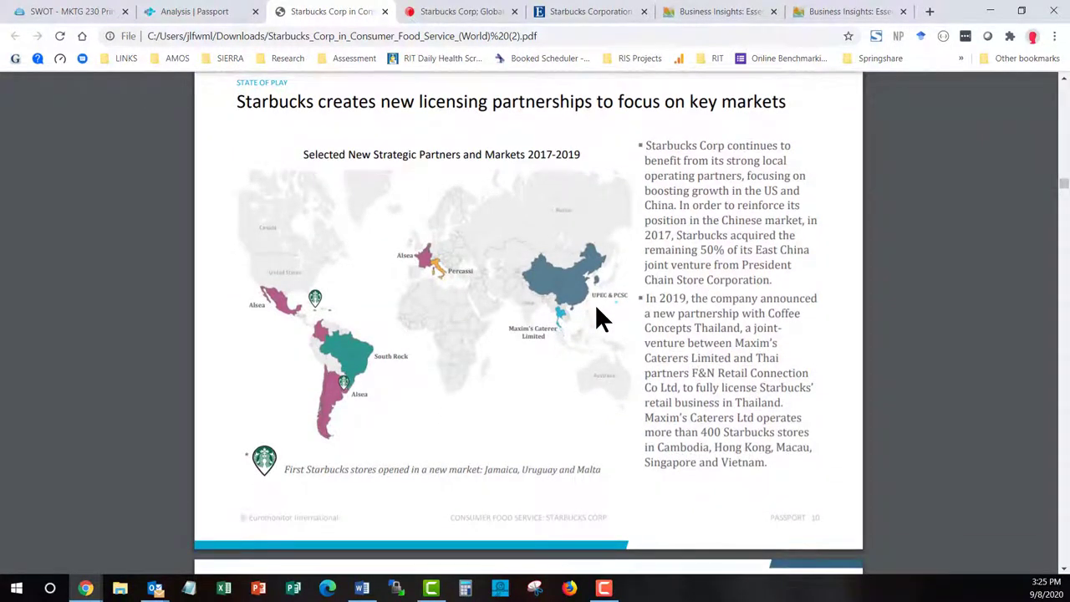
{"action": "scroll", "coordinate": [601, 317], "scroll_direction": "down", "scroll_amount": 3}
{"action": "scroll", "coordinate": [601, 318], "scroll_direction": "down", "scroll_amount": 3}
{"action": "scroll", "coordinate": [600, 317], "scroll_direction": "down", "scroll_amount": 6}
{"action": "scroll", "coordinate": [597, 318], "scroll_direction": "down", "scroll_amount": 3}
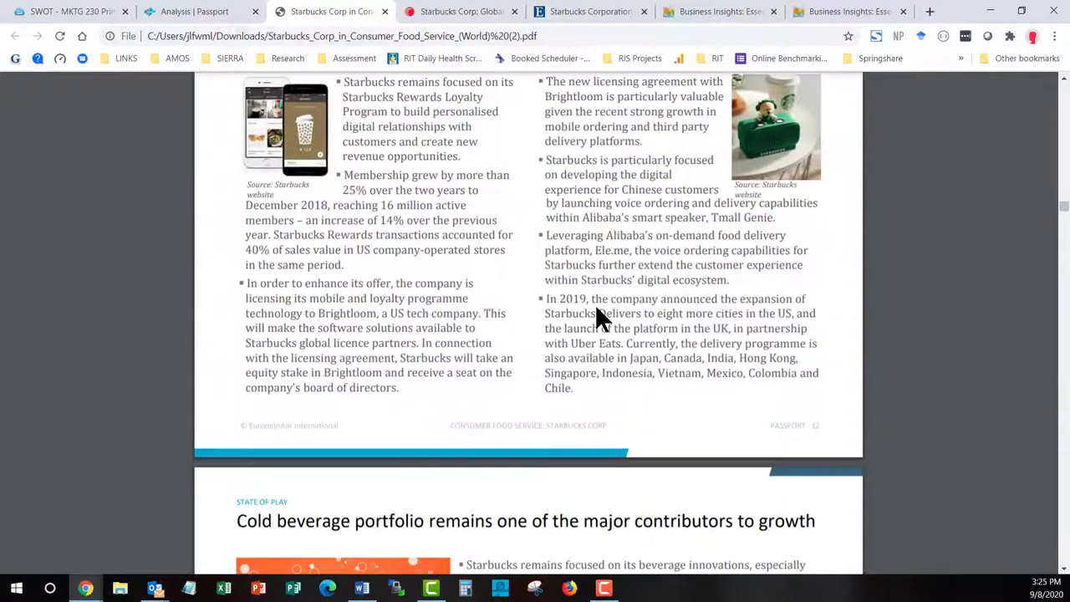
{"action": "scroll", "coordinate": [560, 292], "scroll_direction": "down", "scroll_amount": 5}
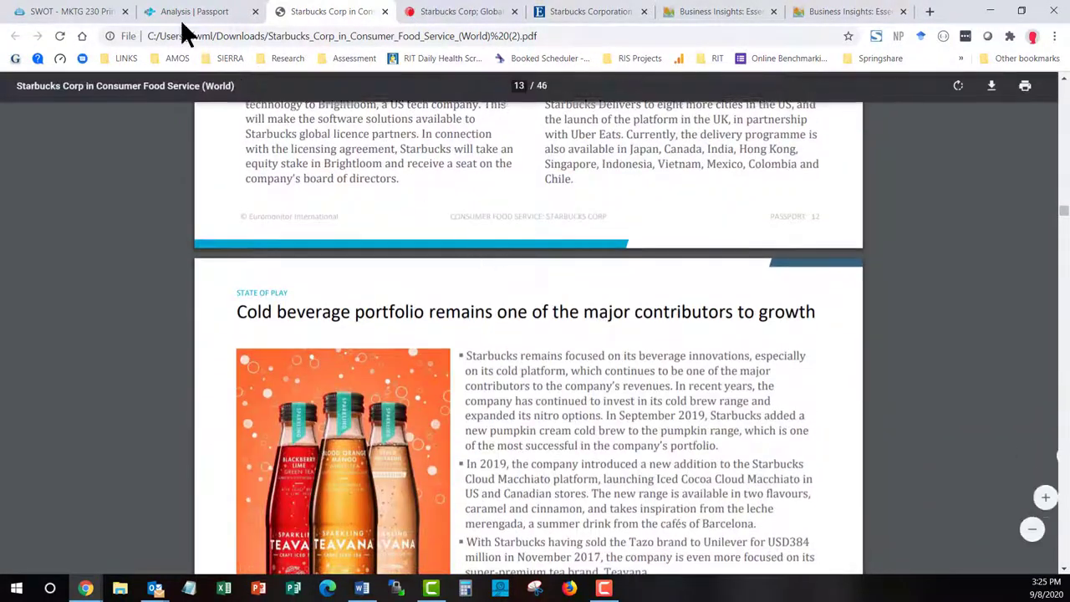
Return to the 'SWOT - MKTG 230' guide page and scroll through its SWOT resources
{"action": "left_click", "coordinate": [68, 15]}
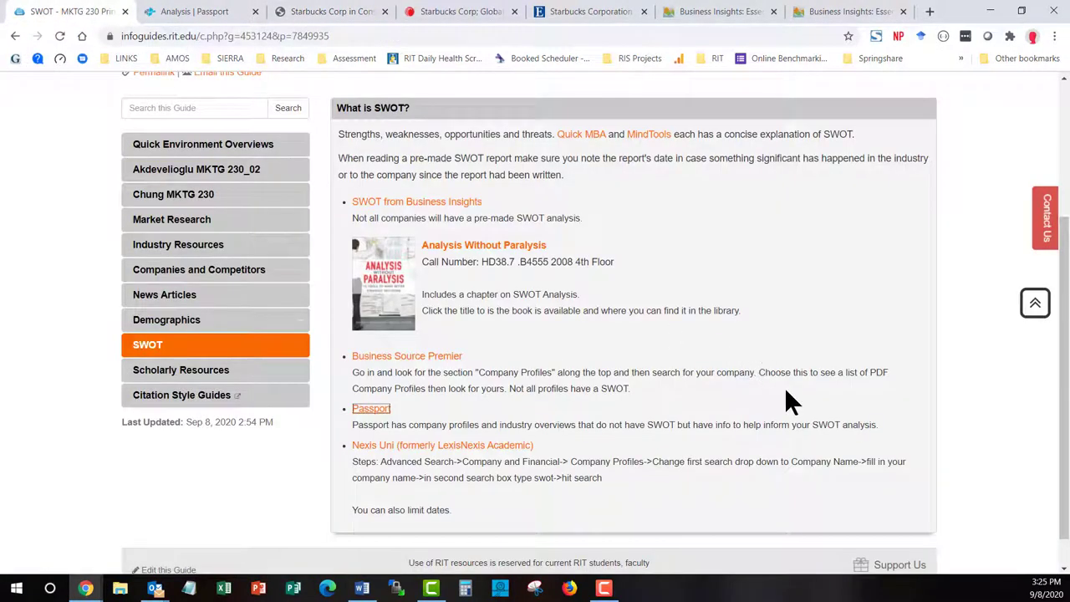
{"action": "scroll", "coordinate": [786, 393], "scroll_direction": "up", "scroll_amount": 1}
{"action": "scroll", "coordinate": [786, 392], "scroll_direction": "down", "scroll_amount": 1}
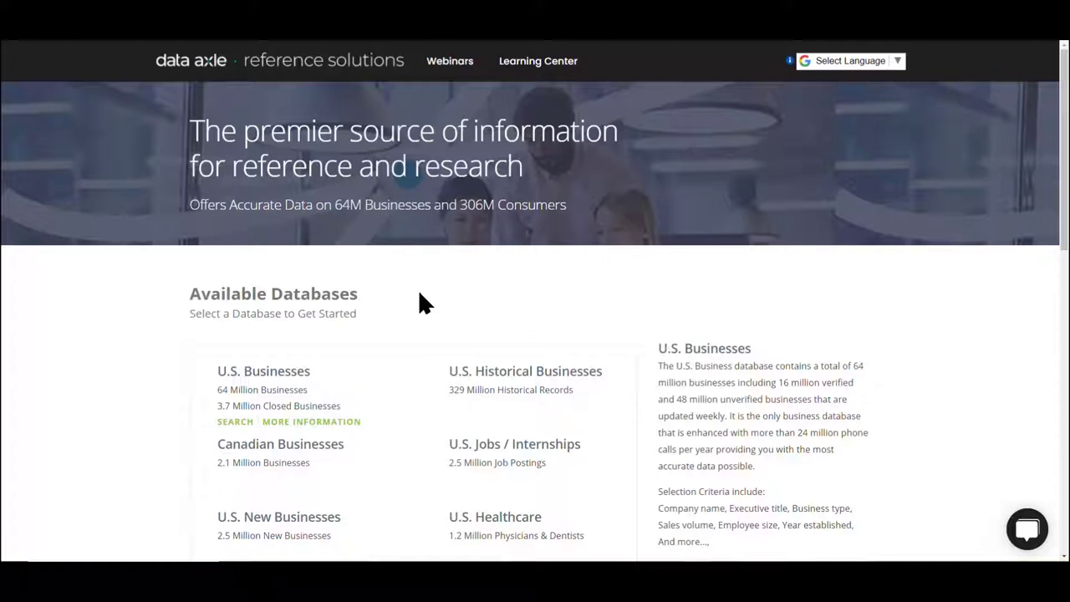
Start a search of the U.S. Businesses database to bring up its Quick Search form
{"action": "left_click", "coordinate": [228, 423]}
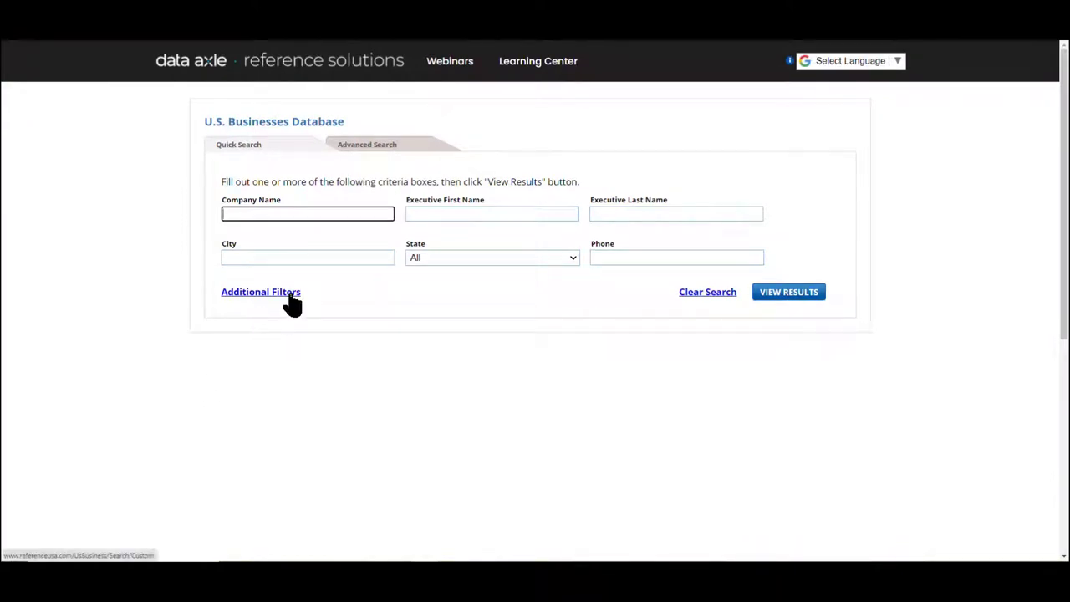
Add a City/State criterion of Rochester, NY and update the record count to 27,211
{"action": "left_click", "coordinate": [288, 293]}
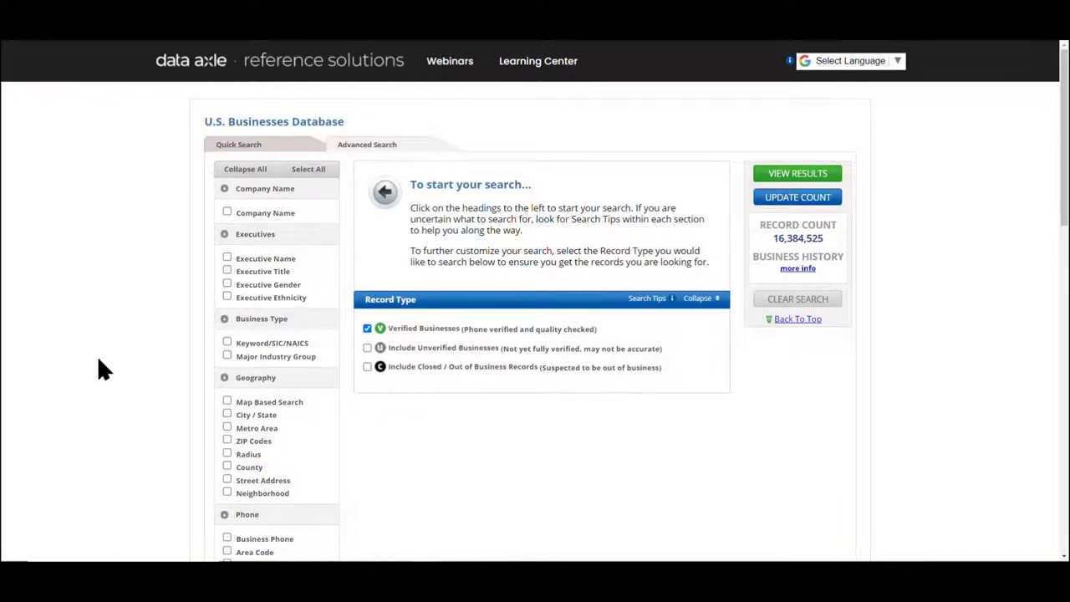
{"action": "left_click", "coordinate": [226, 414]}
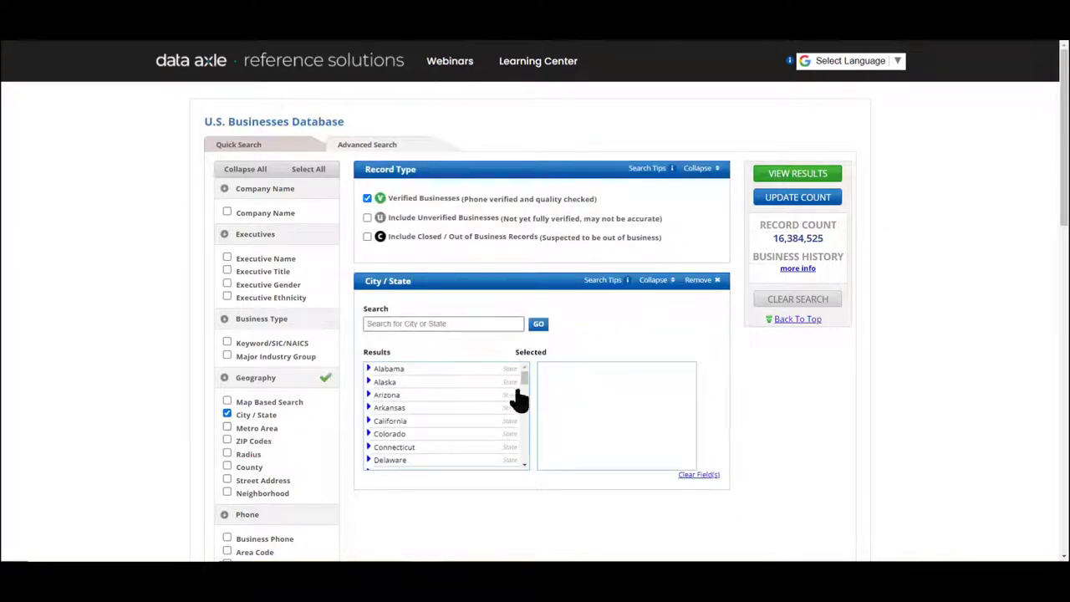
{"action": "left_click_drag", "start_coordinate": [526, 378], "coordinate": [530, 426]}
{"action": "left_click", "coordinate": [368, 400]}
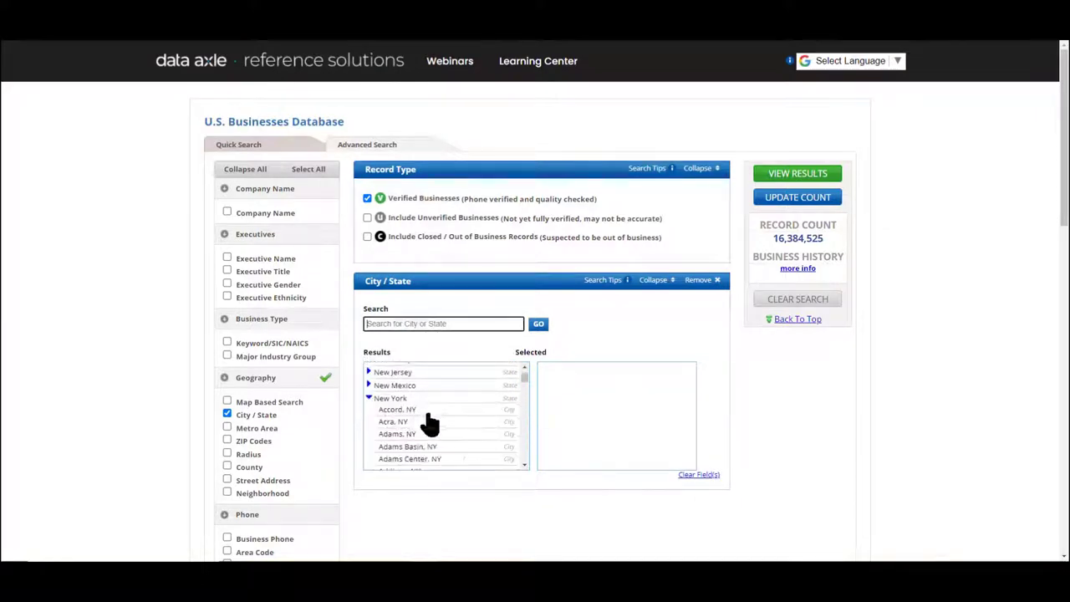
{"action": "left_click_drag", "start_coordinate": [526, 375], "coordinate": [525, 437]}
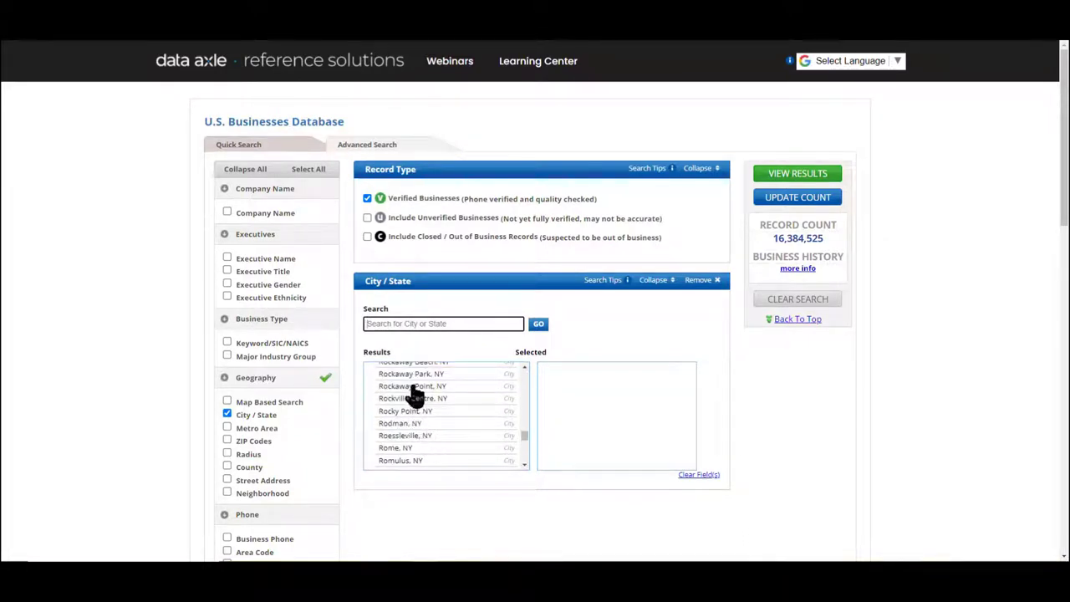
{"action": "scroll", "coordinate": [425, 401], "scroll_direction": "up", "scroll_amount": 2}
{"action": "scroll", "coordinate": [424, 405], "scroll_direction": "up", "scroll_amount": 2}
{"action": "left_click", "coordinate": [423, 411]}
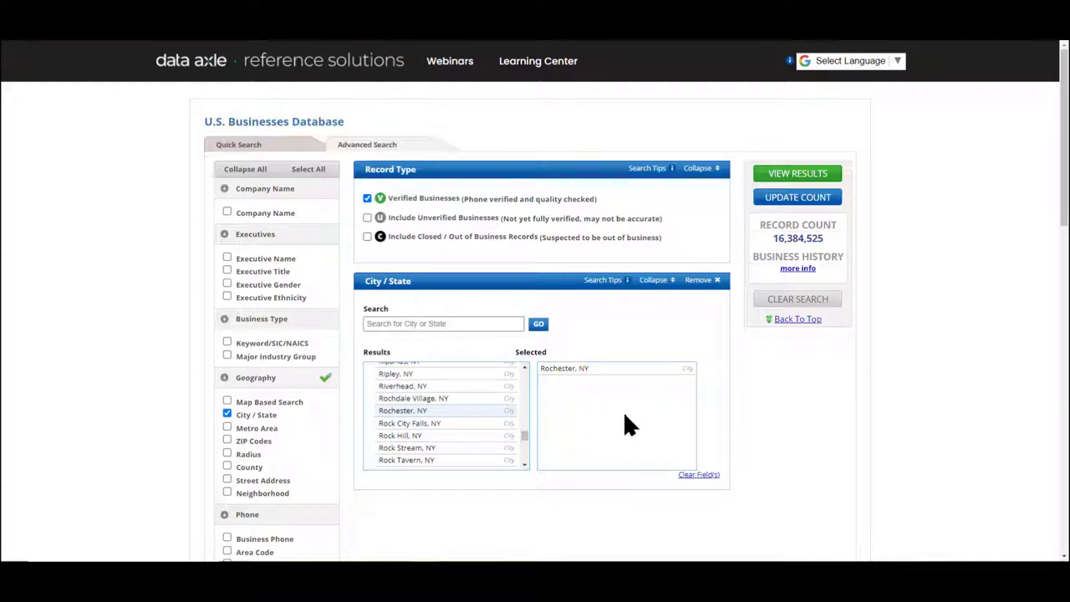
{"action": "left_click", "coordinate": [794, 201]}
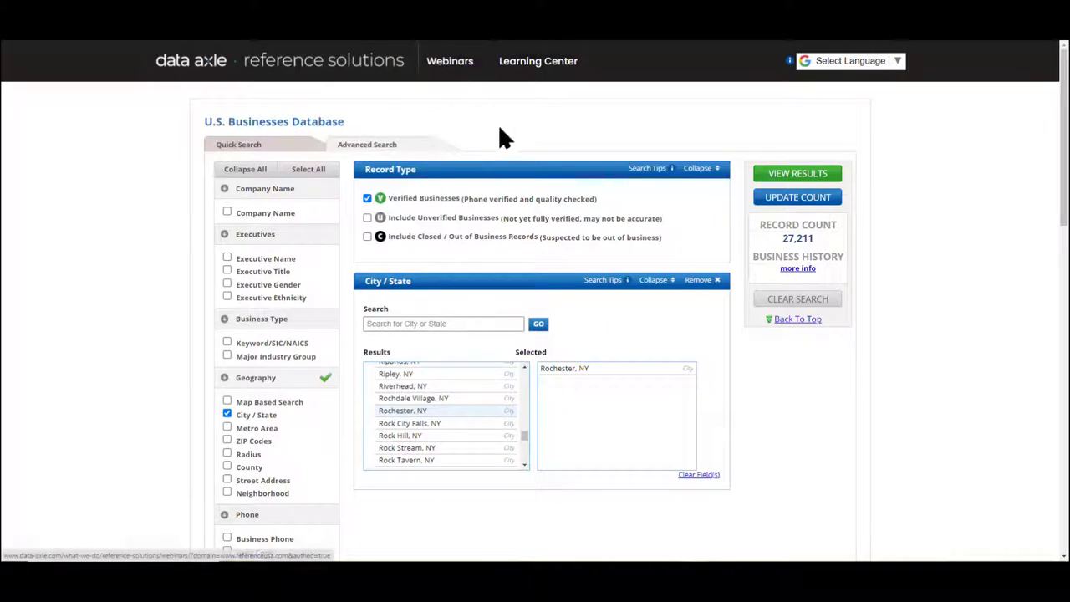
View the 27,211 Rochester results and chart them by SIC code, sales volume and ZIP code
{"action": "left_click", "coordinate": [825, 174]}
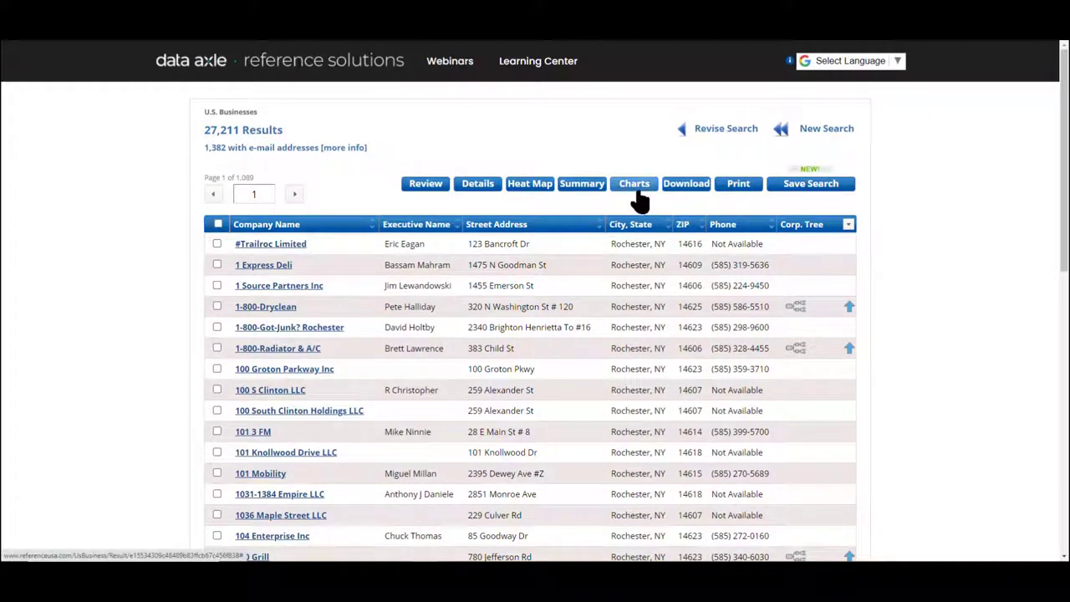
{"action": "left_click", "coordinate": [647, 187]}
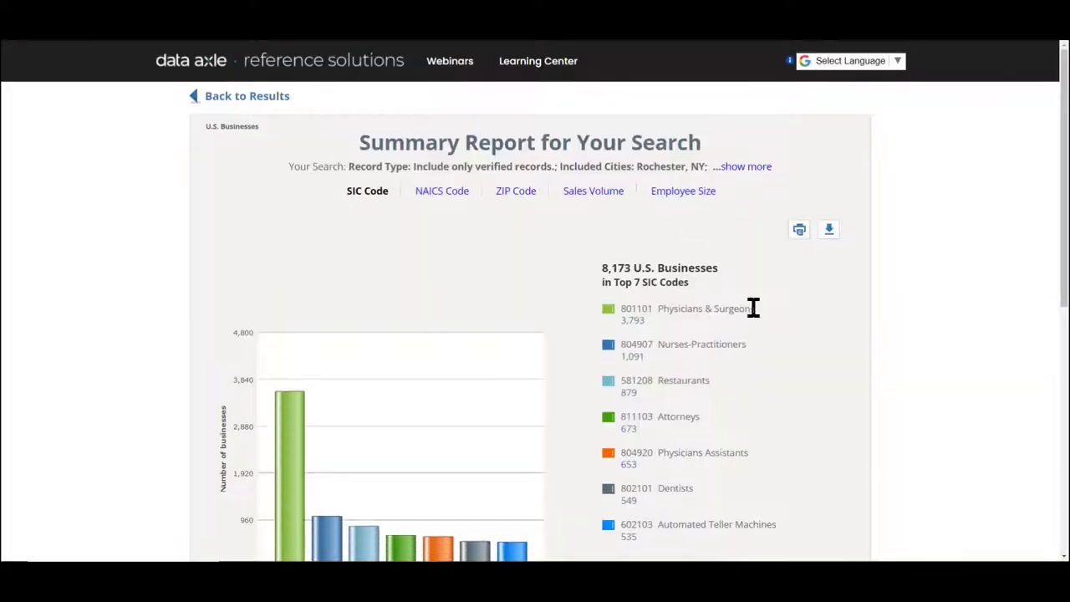
{"action": "scroll", "coordinate": [799, 310], "scroll_direction": "down", "scroll_amount": 1}
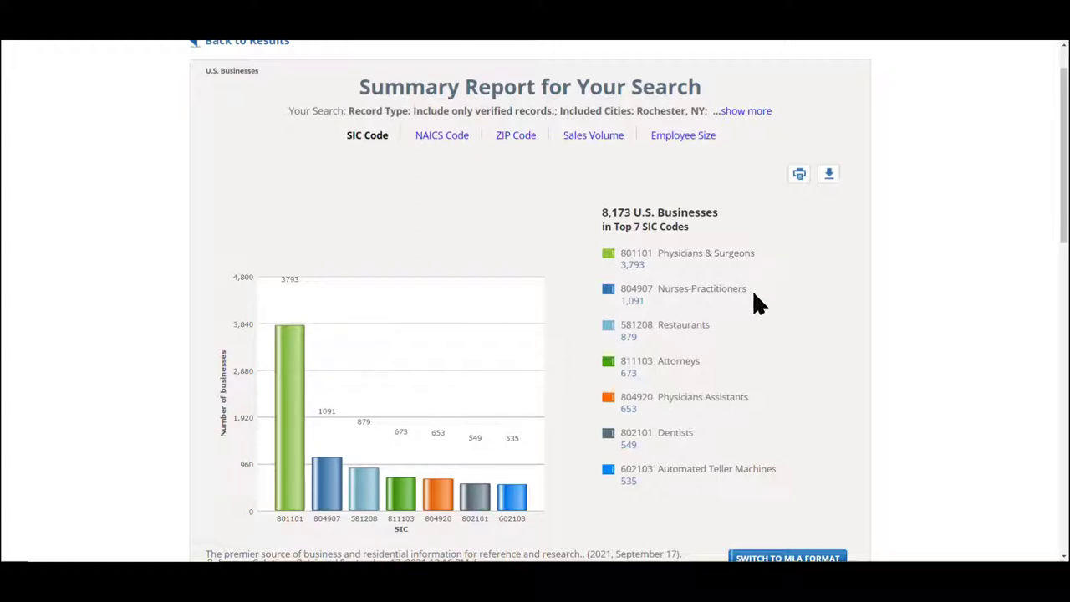
{"action": "scroll", "coordinate": [763, 343], "scroll_direction": "up", "scroll_amount": 1}
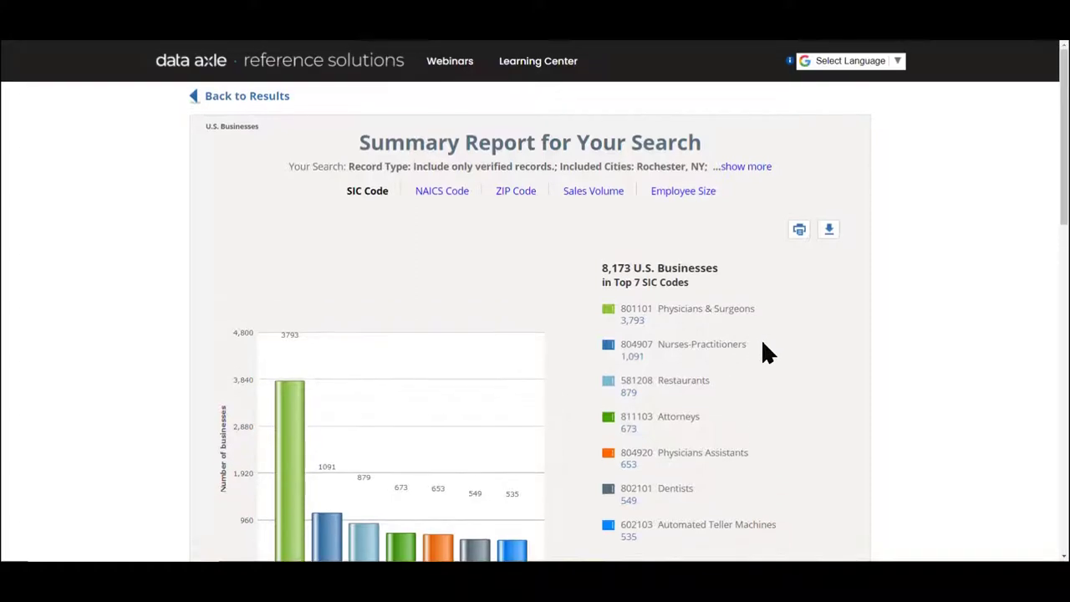
{"action": "left_click", "coordinate": [602, 194]}
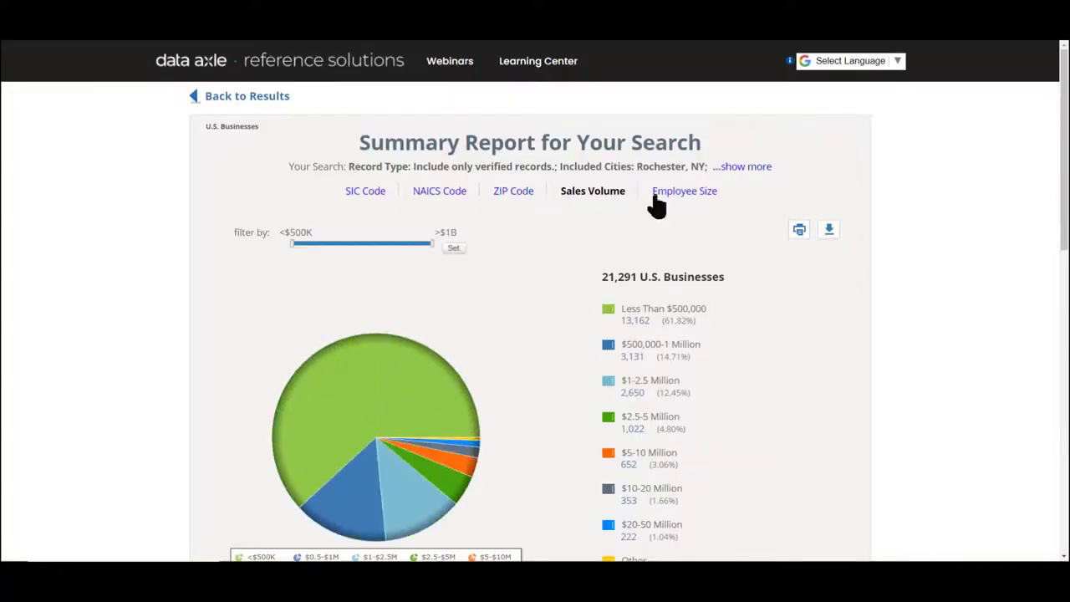
{"action": "left_click", "coordinate": [523, 194]}
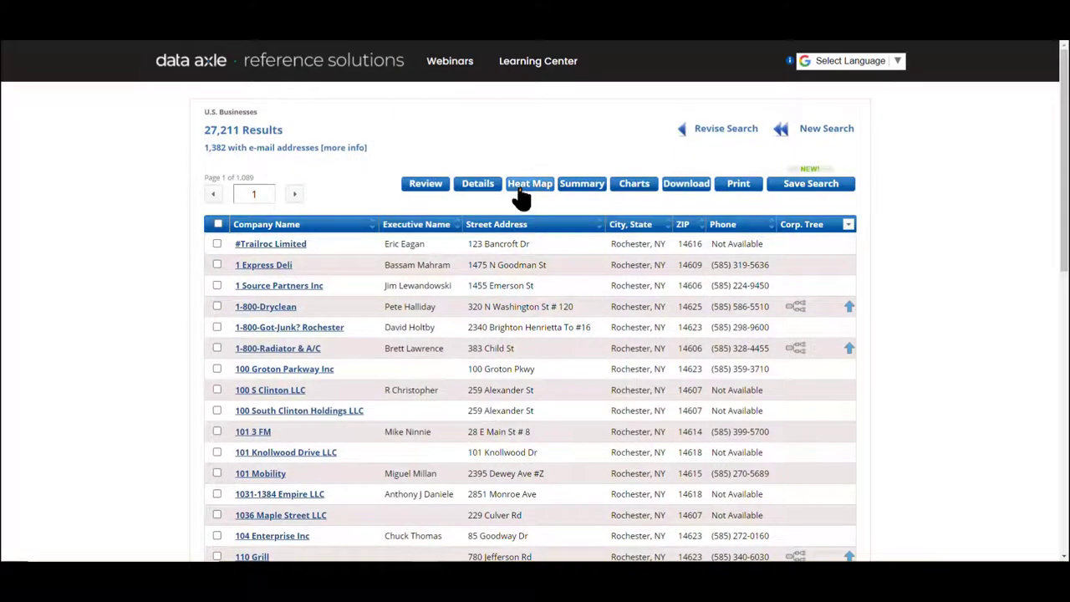
{"action": "left_click", "coordinate": [527, 187]}
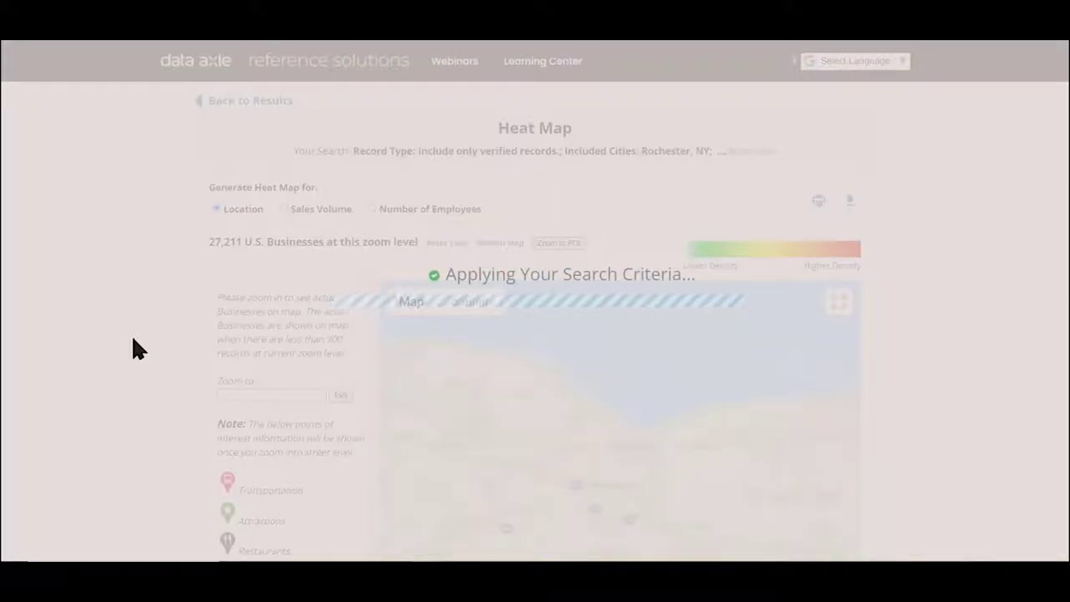
{"action": "scroll", "coordinate": [134, 346], "scroll_direction": "down", "scroll_amount": 2}
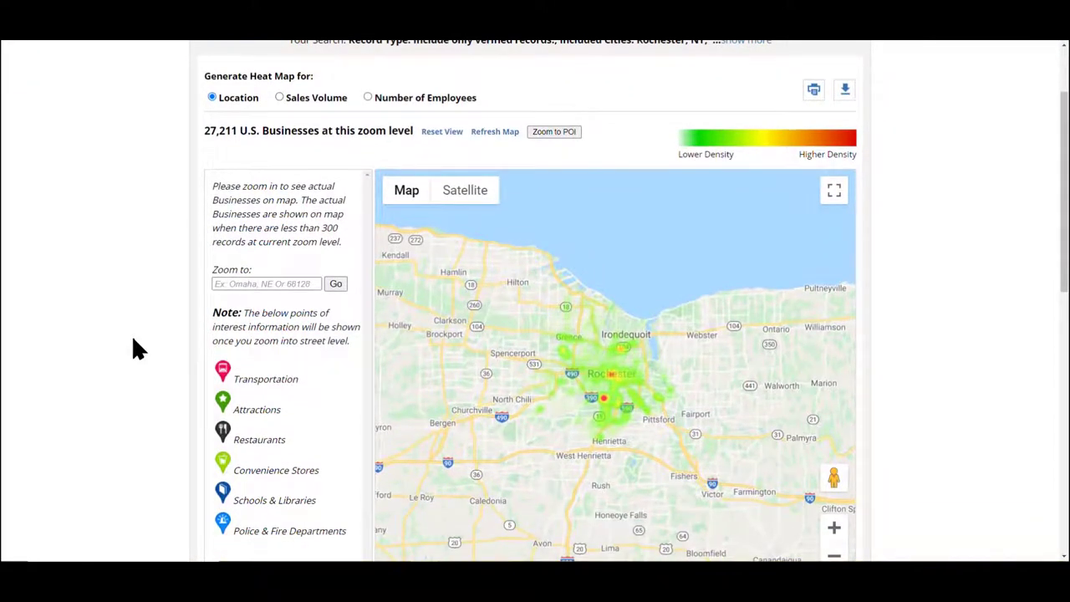
{"action": "scroll", "coordinate": [133, 341], "scroll_direction": "down", "scroll_amount": 1}
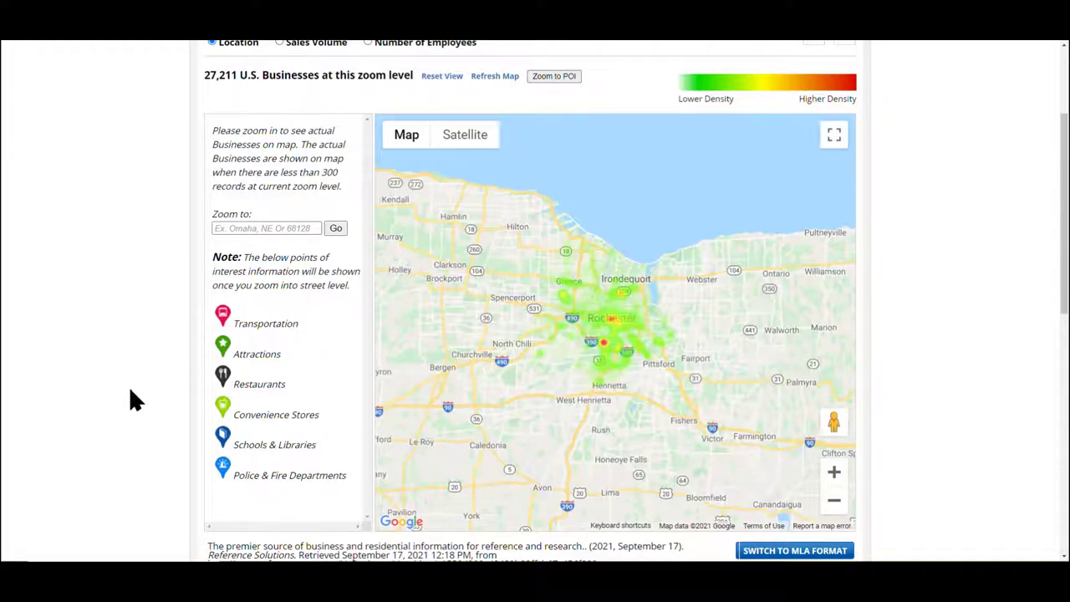
{"action": "scroll", "coordinate": [130, 391], "scroll_direction": "up", "scroll_amount": 1}
{"action": "scroll", "coordinate": [129, 386], "scroll_direction": "down", "scroll_amount": 4}
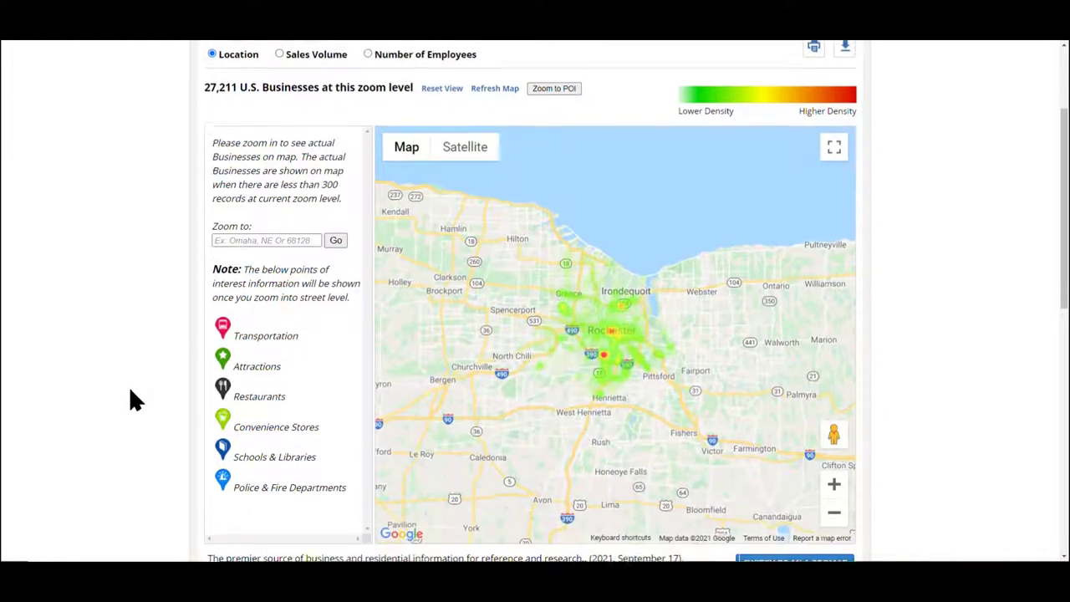
{"action": "key", "text": "alt+Left"}
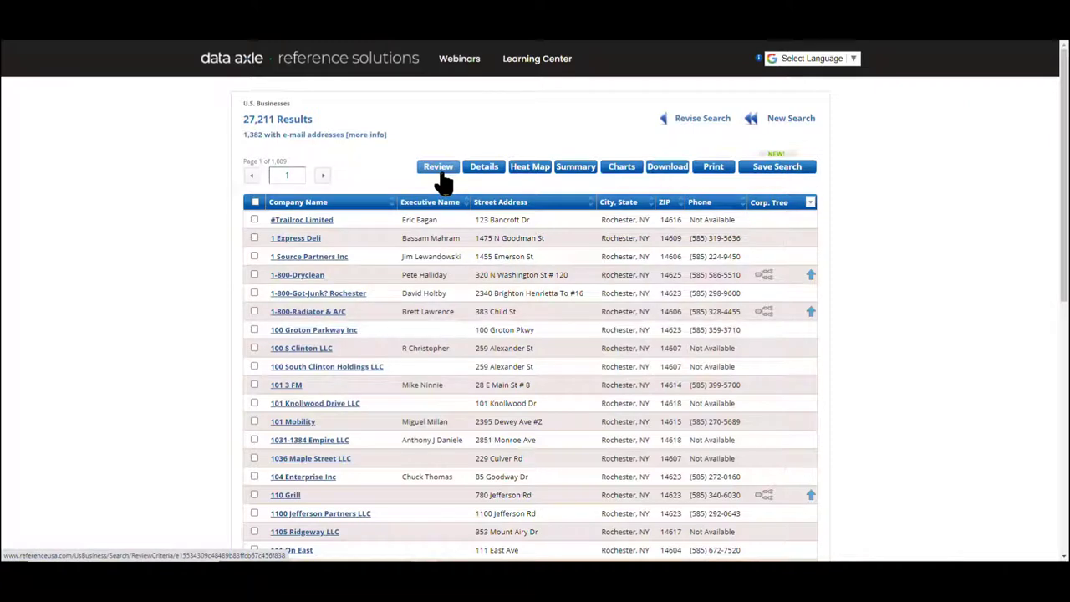
Revise the search with keyword 'restaurants', pick SIC 581208 RESTAURANTS, and list the 1,123 results
{"action": "left_click", "coordinate": [698, 124]}
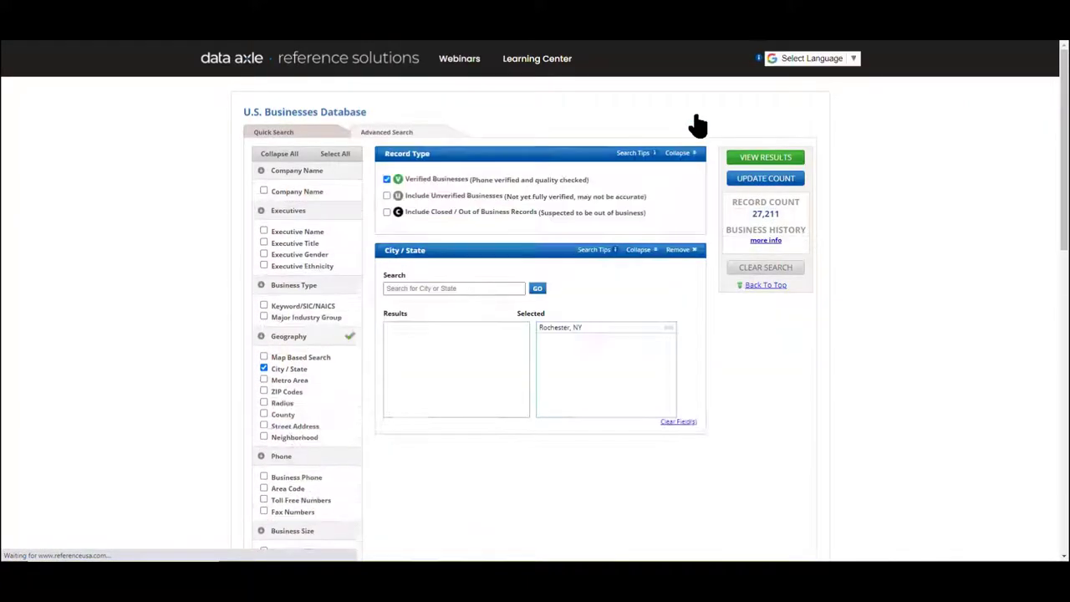
{"action": "scroll", "coordinate": [225, 353], "scroll_direction": "down", "scroll_amount": 2}
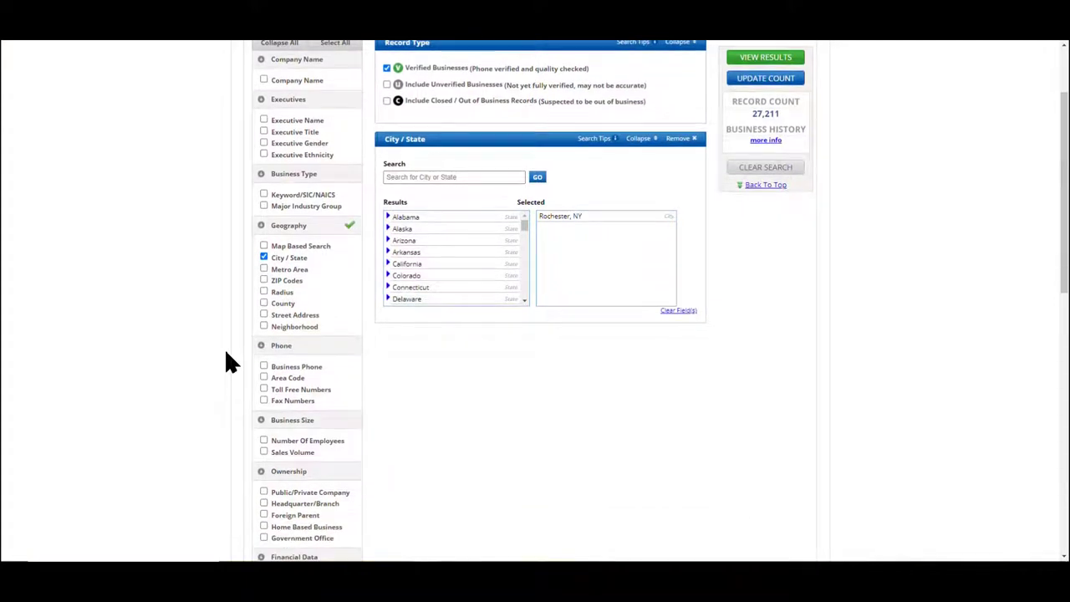
{"action": "scroll", "coordinate": [226, 359], "scroll_direction": "up", "scroll_amount": 1}
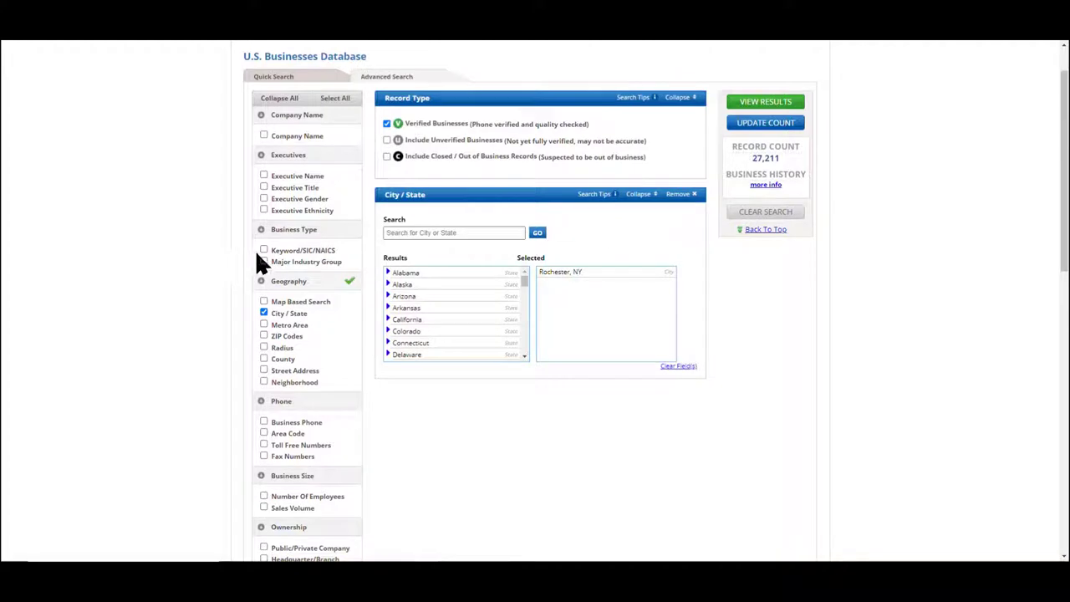
{"action": "left_click", "coordinate": [263, 250]}
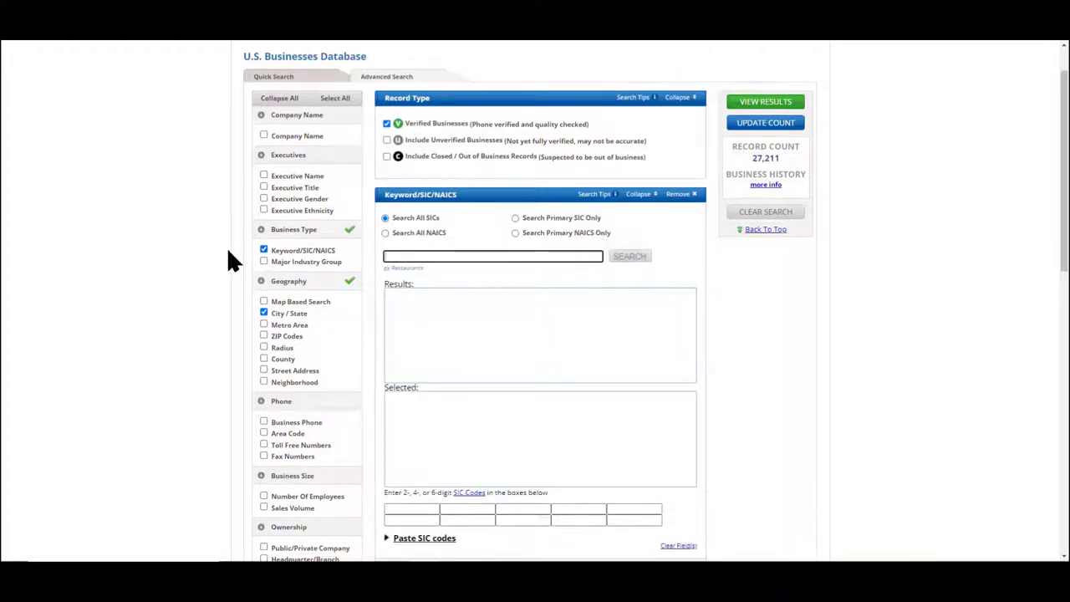
{"action": "type", "text": "restaurants"}
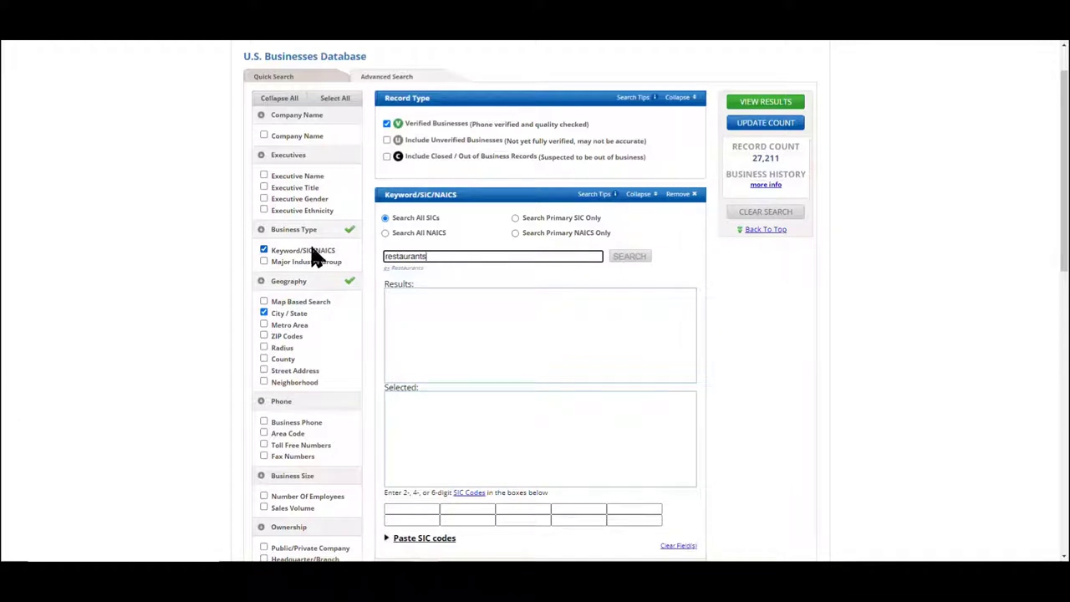
{"action": "left_click", "coordinate": [629, 257]}
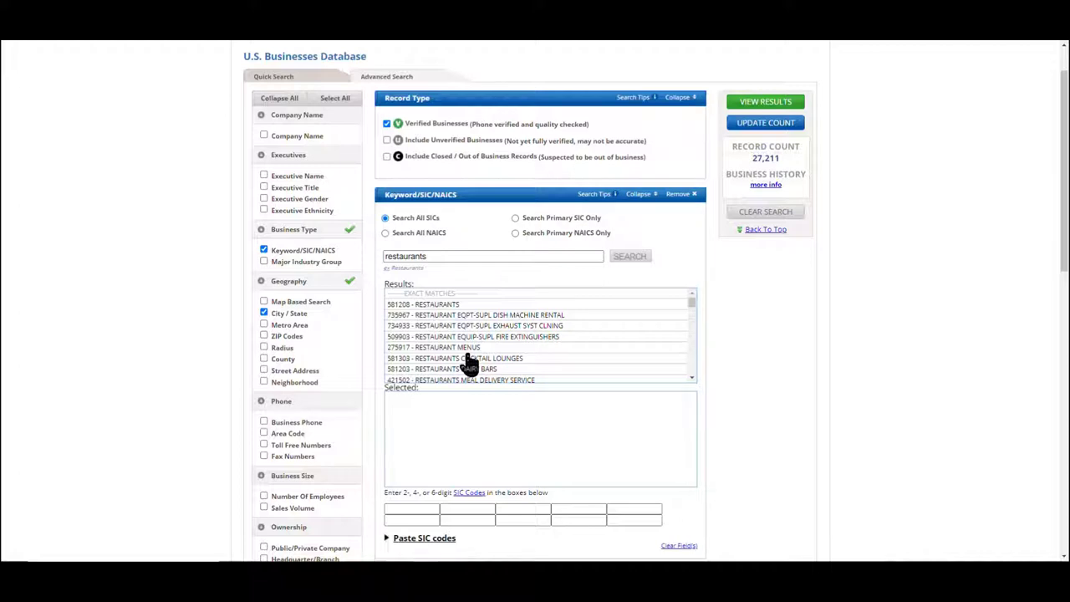
{"action": "left_click", "coordinate": [438, 305]}
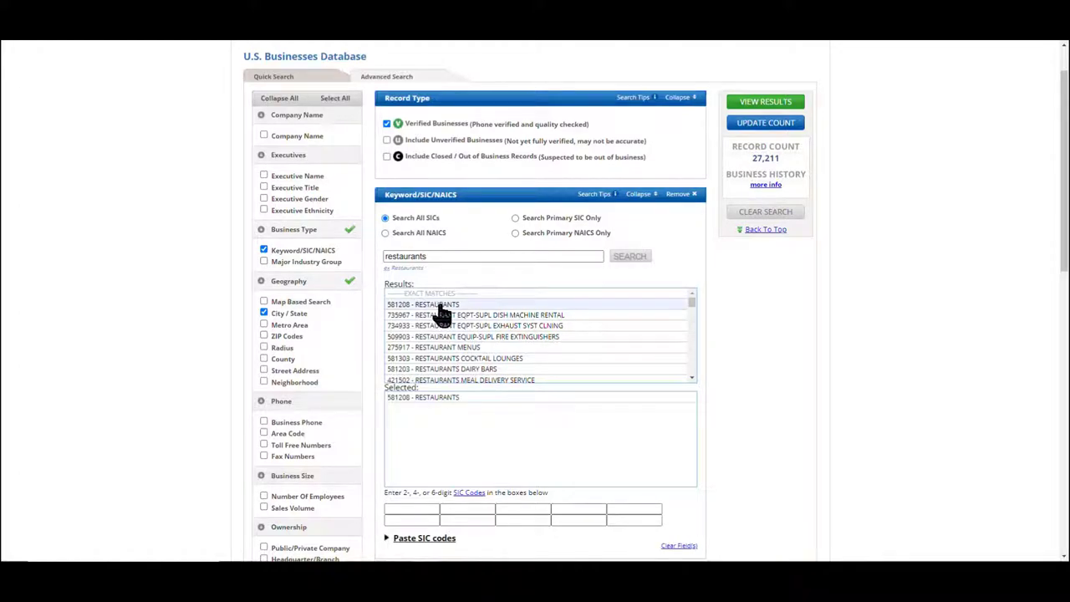
{"action": "left_click", "coordinate": [768, 125]}
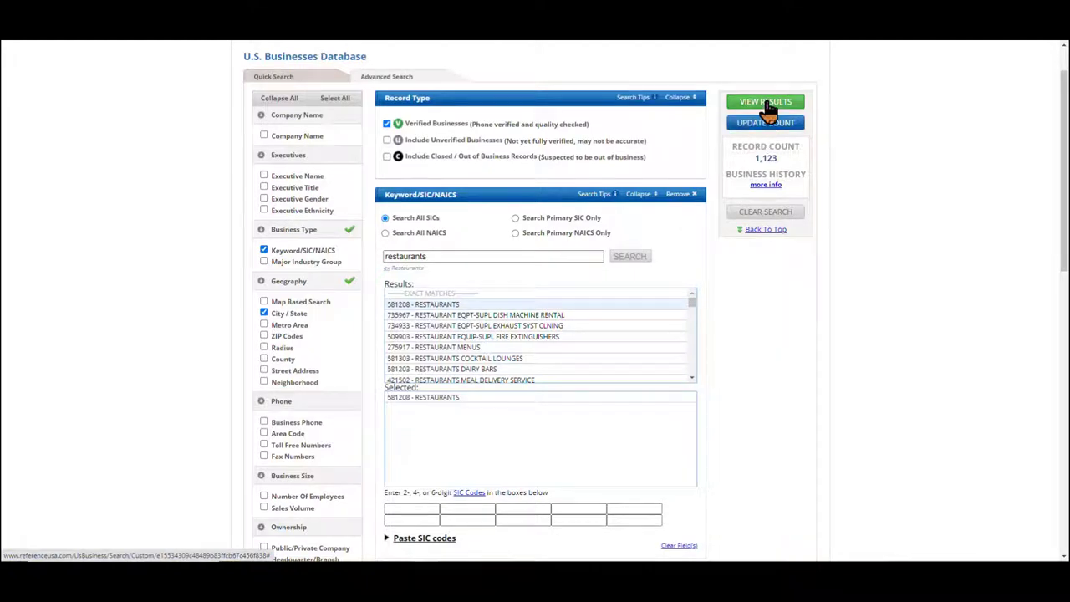
{"action": "left_click", "coordinate": [768, 106]}
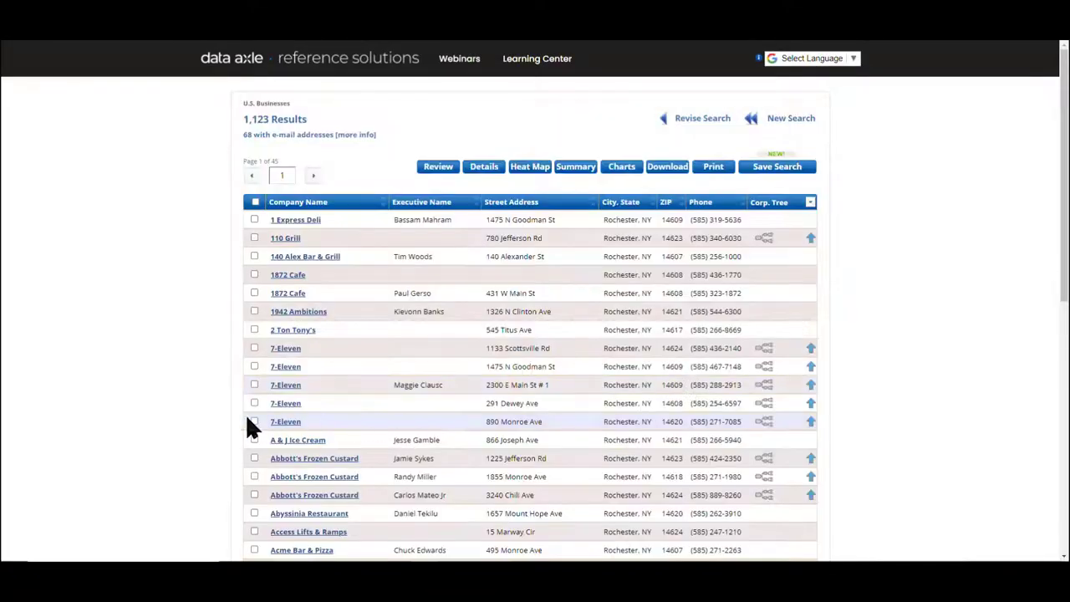
{"action": "scroll", "coordinate": [178, 407], "scroll_direction": "down", "scroll_amount": 1}
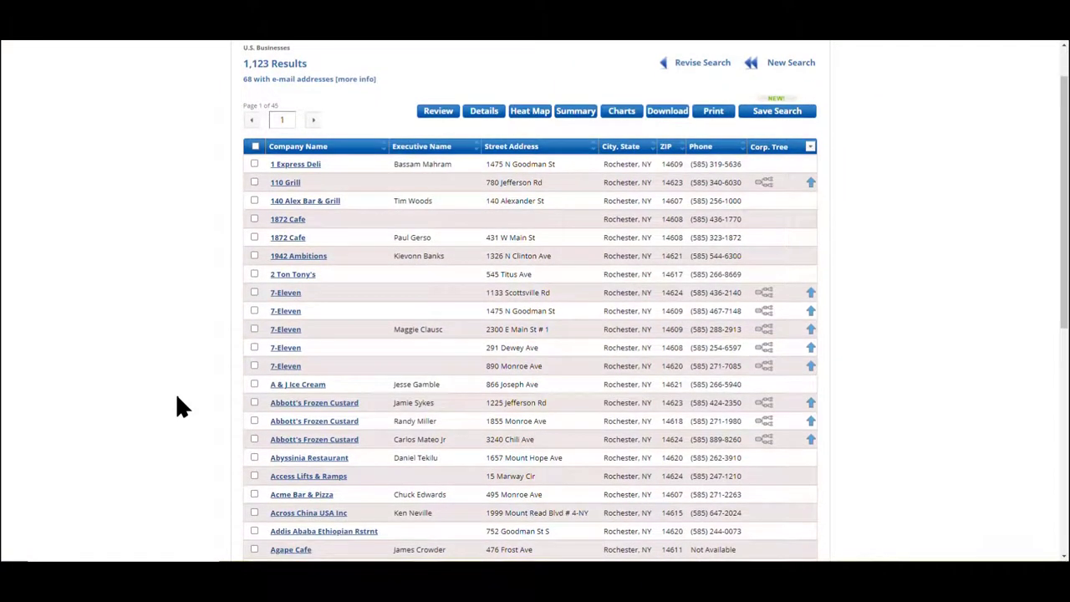
{"action": "scroll", "coordinate": [178, 407], "scroll_direction": "down", "scroll_amount": 1}
{"action": "scroll", "coordinate": [178, 398], "scroll_direction": "down", "scroll_amount": 3}
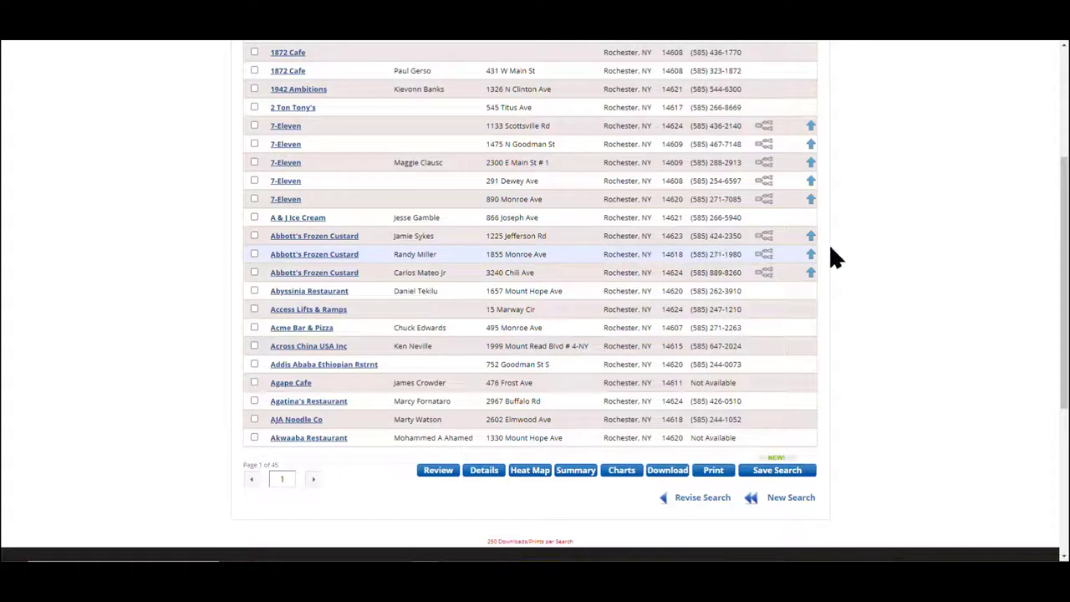
Check Abbott's Frozen Custard's corporate tree, then show only its parent, Abbott's Frozen Custard Inc
{"action": "left_click", "coordinate": [768, 240]}
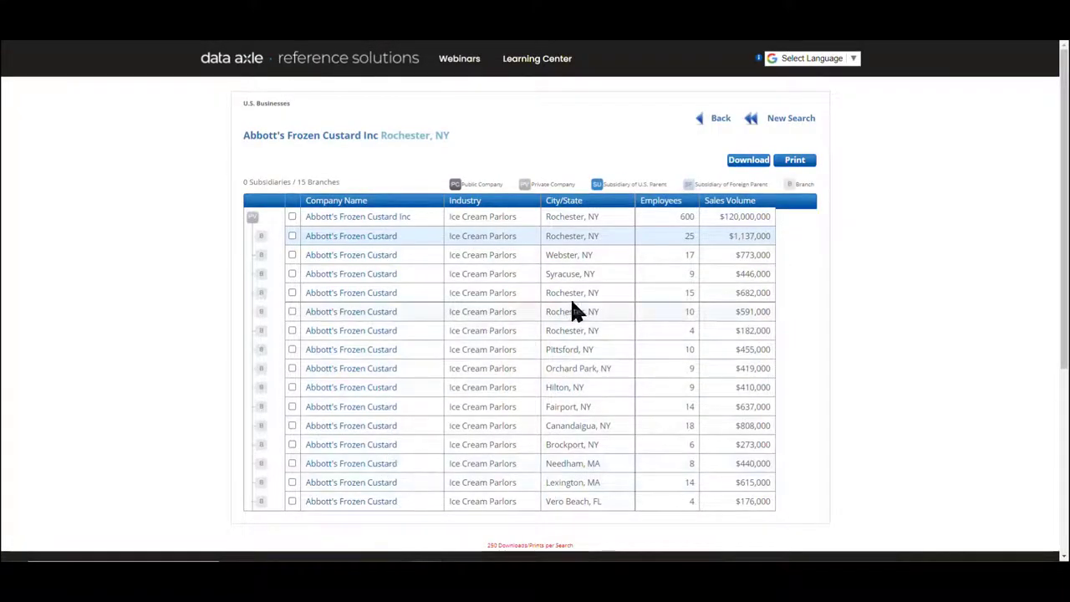
{"action": "left_click", "coordinate": [700, 119]}
{"action": "scroll", "coordinate": [729, 278], "scroll_direction": "up", "scroll_amount": 3}
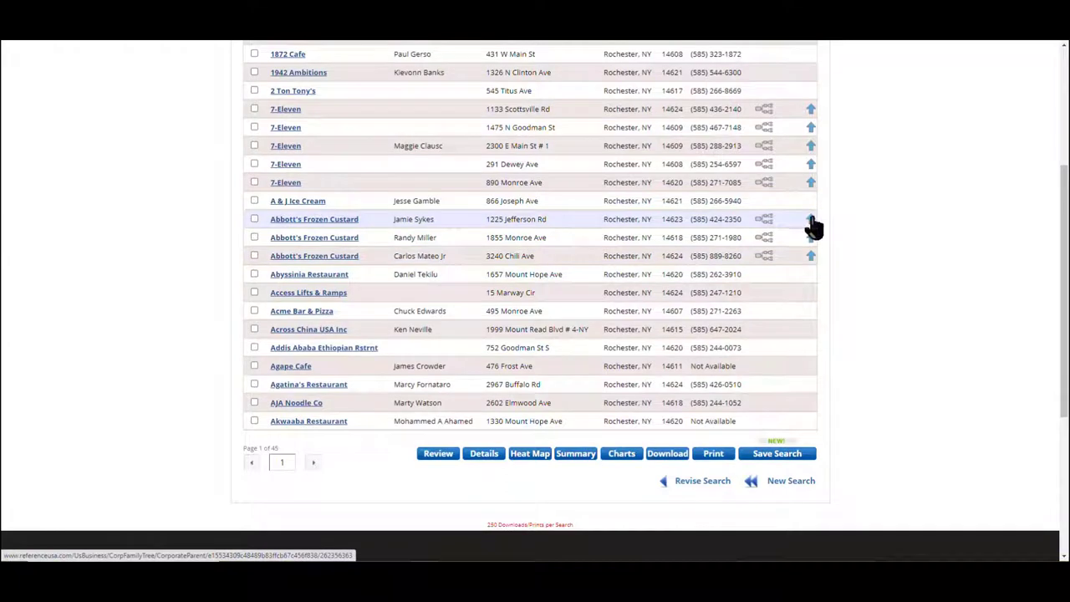
{"action": "left_click", "coordinate": [811, 220]}
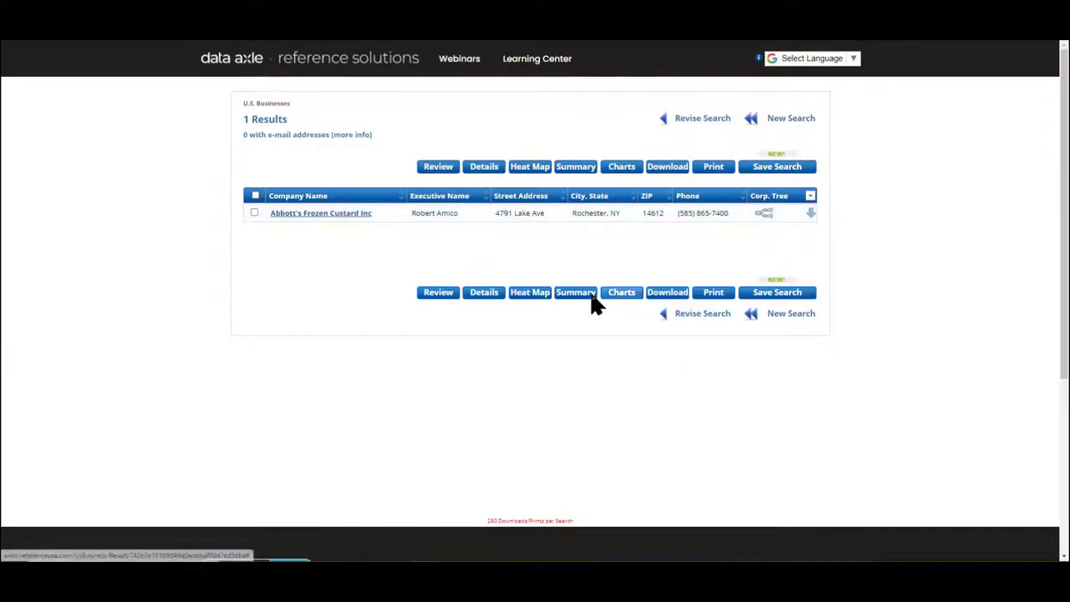
Open the Abbott's Frozen Custard Inc company record and scroll through its details
{"action": "left_click", "coordinate": [332, 214]}
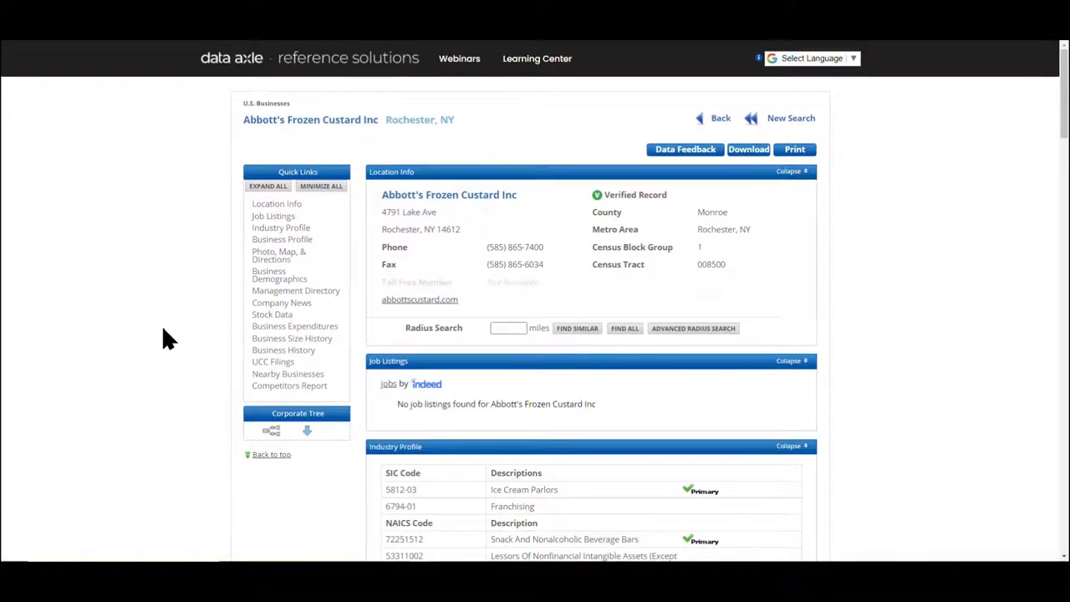
{"action": "scroll", "coordinate": [164, 331], "scroll_direction": "down", "scroll_amount": 5}
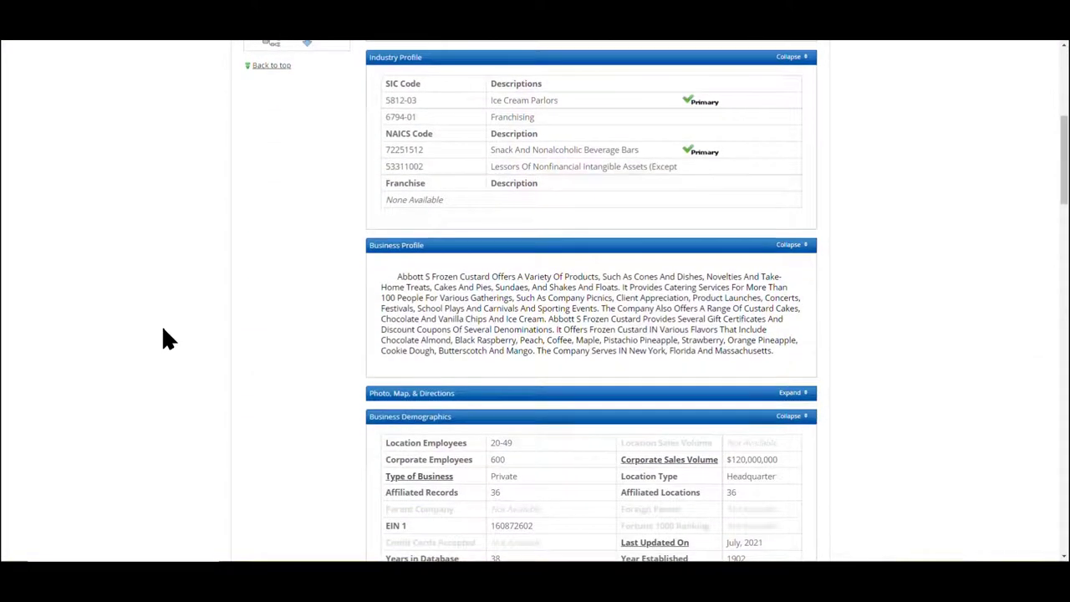
{"action": "scroll", "coordinate": [164, 331], "scroll_direction": "up", "scroll_amount": 5}
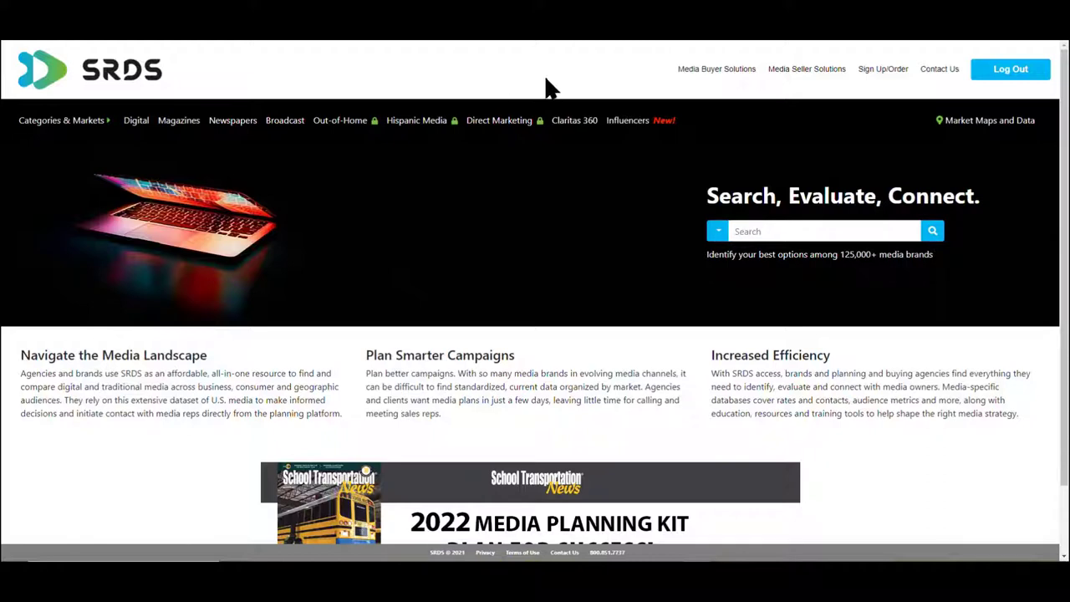
Open Claritas 360 and go to Reports > Standard Reports > Demographic Reports
{"action": "left_click", "coordinate": [575, 125]}
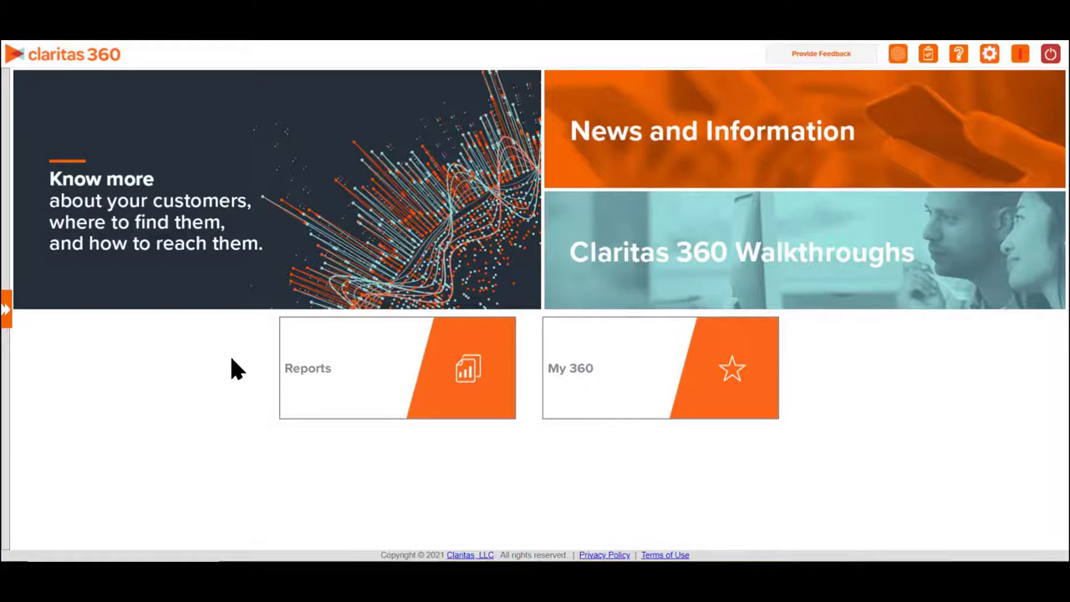
{"action": "left_click", "coordinate": [346, 381]}
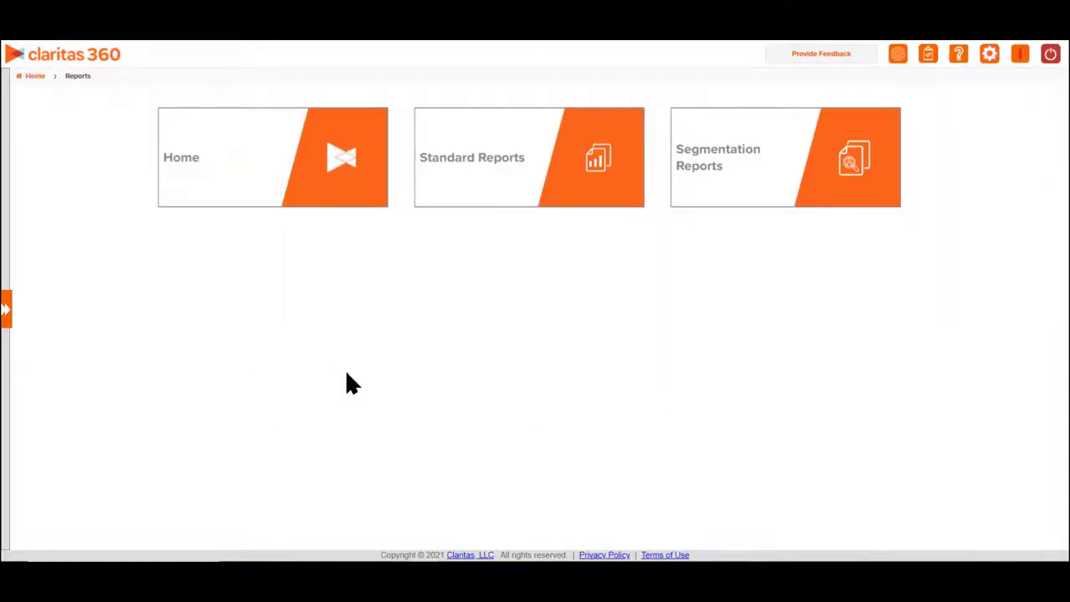
{"action": "left_click", "coordinate": [483, 156]}
{"action": "left_click", "coordinate": [577, 172]}
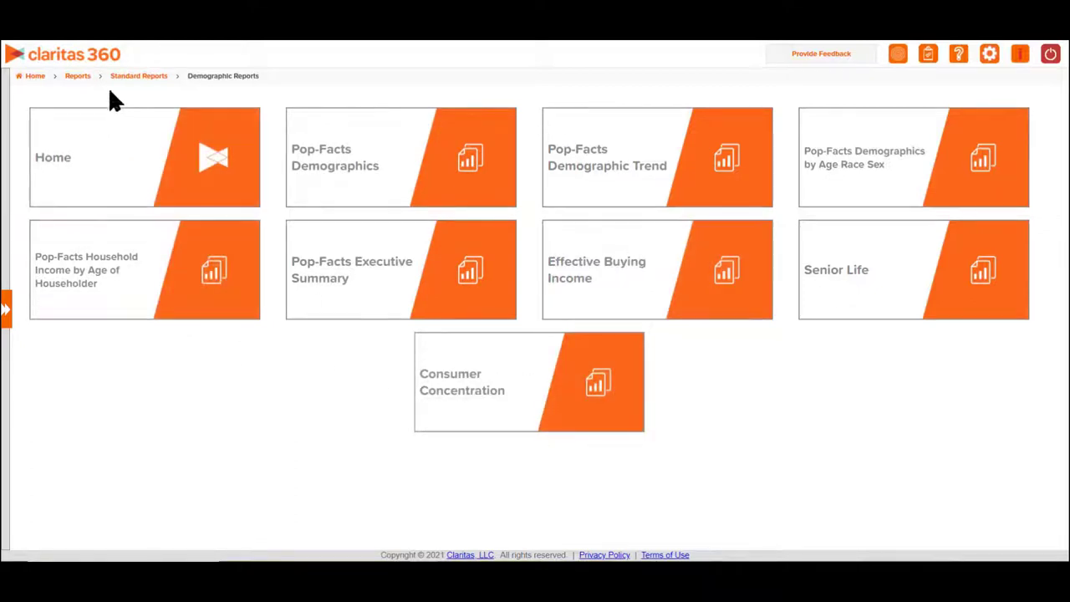
Go back to the Claritas 360 Reports page and open the Segmentation Reports
{"action": "left_click", "coordinate": [76, 76]}
{"action": "left_click", "coordinate": [719, 158]}
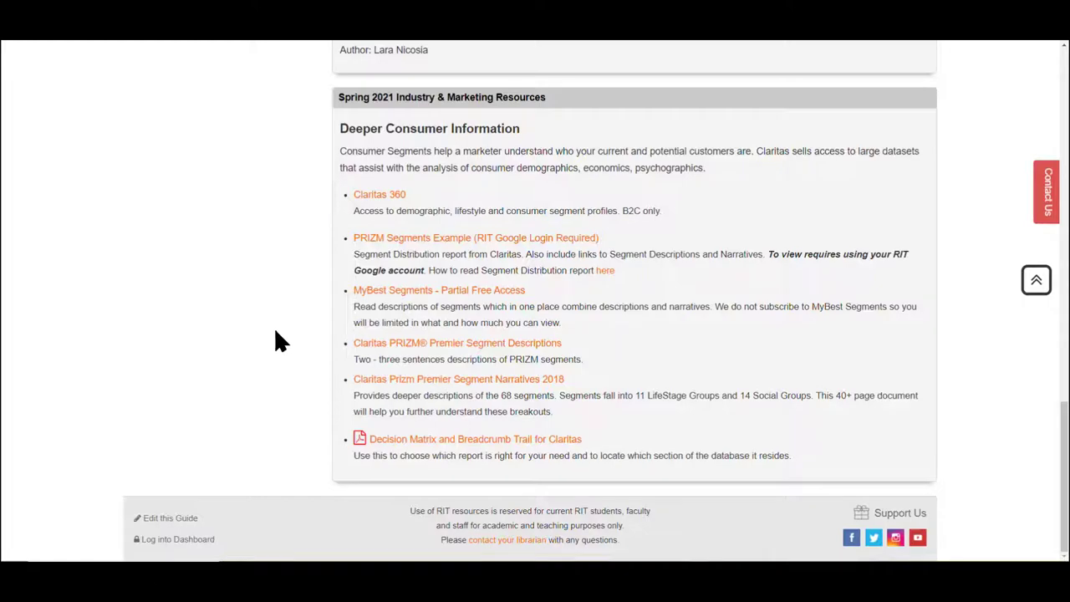
Follow the 'MyBest Segments - Partial Free Access' link in the Deeper Consumer Information box
{"action": "left_click", "coordinate": [372, 291]}
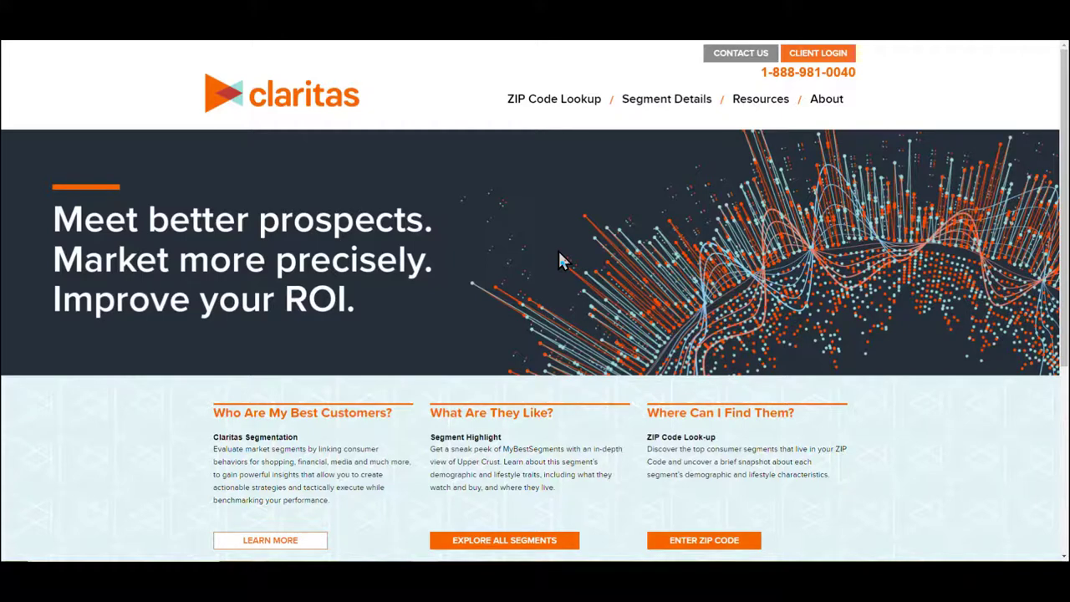
Look up ZIP 14623 to list its top PRIZM Premier segments, area map and income chart
{"action": "left_click", "coordinate": [574, 109]}
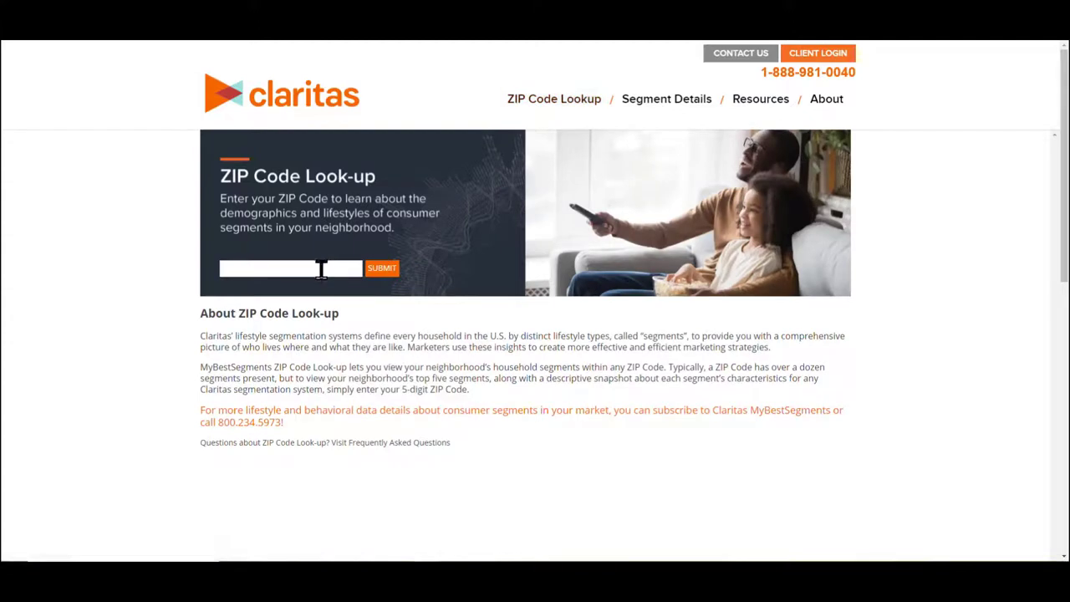
{"action": "left_click", "coordinate": [321, 270]}
{"action": "type", "text": "14"}
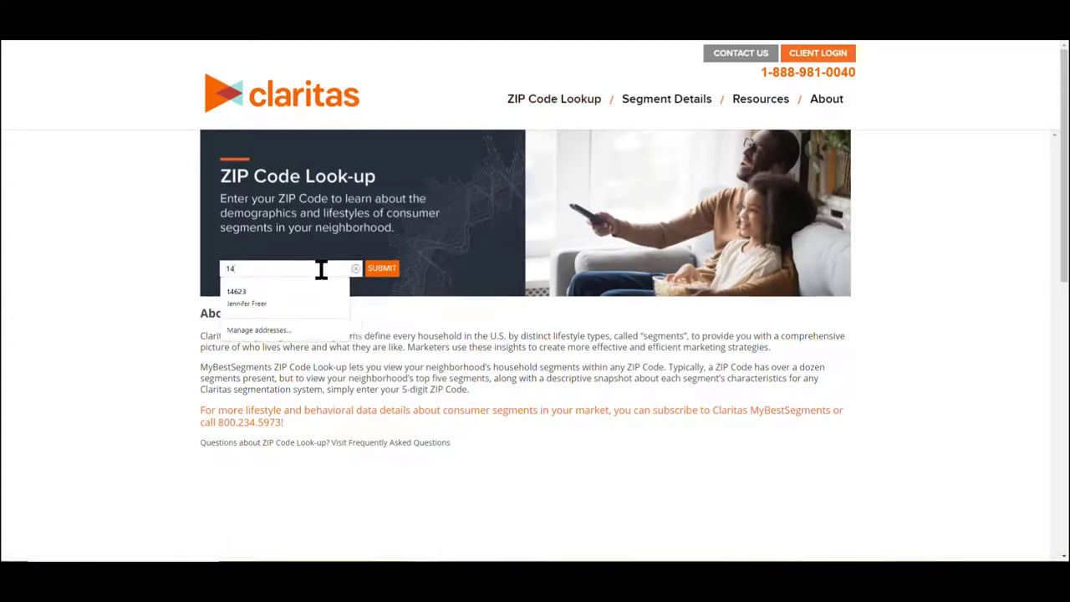
{"action": "type", "text": "623"}
{"action": "left_click", "coordinate": [382, 269]}
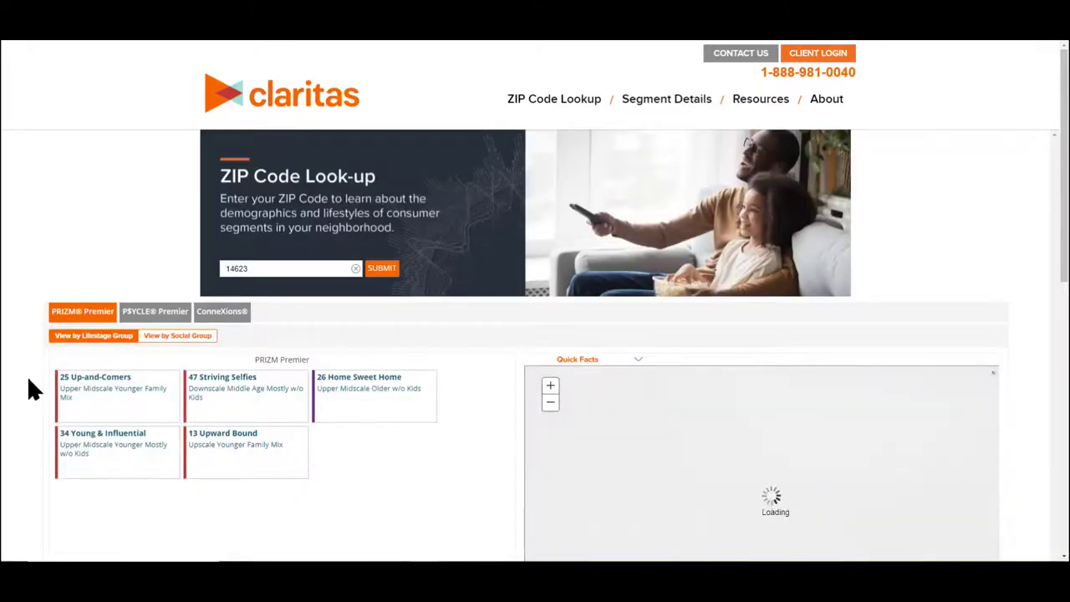
{"action": "scroll", "coordinate": [28, 378], "scroll_direction": "down", "scroll_amount": 3}
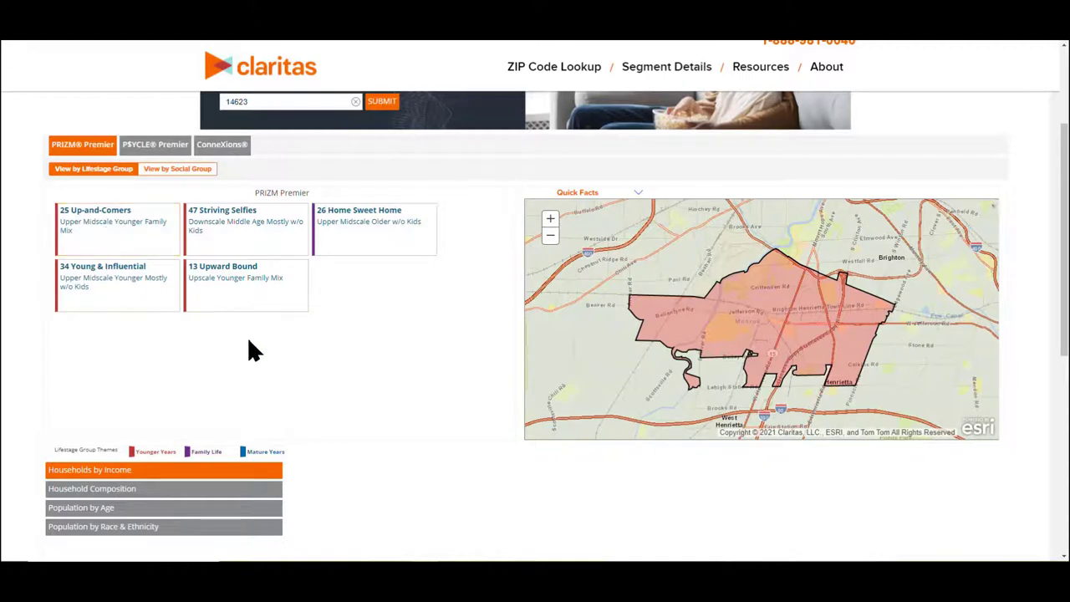
View the Claritas PRIZM Premier Segment Descriptions PDF from the library guide, then return to the guide
{"action": "left_click", "coordinate": [536, 25]}
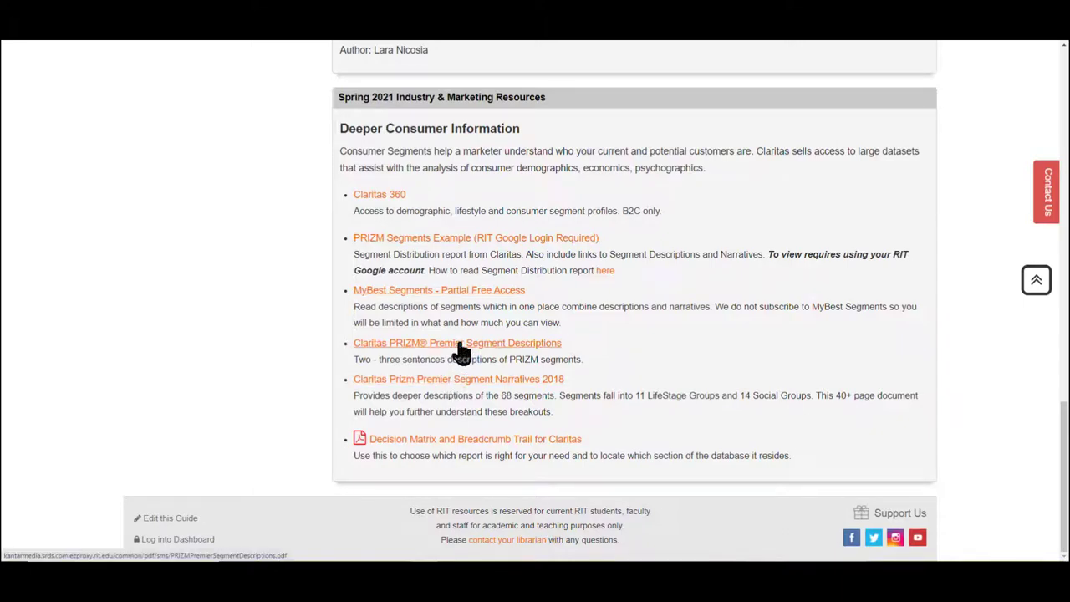
{"action": "left_click", "coordinate": [459, 343]}
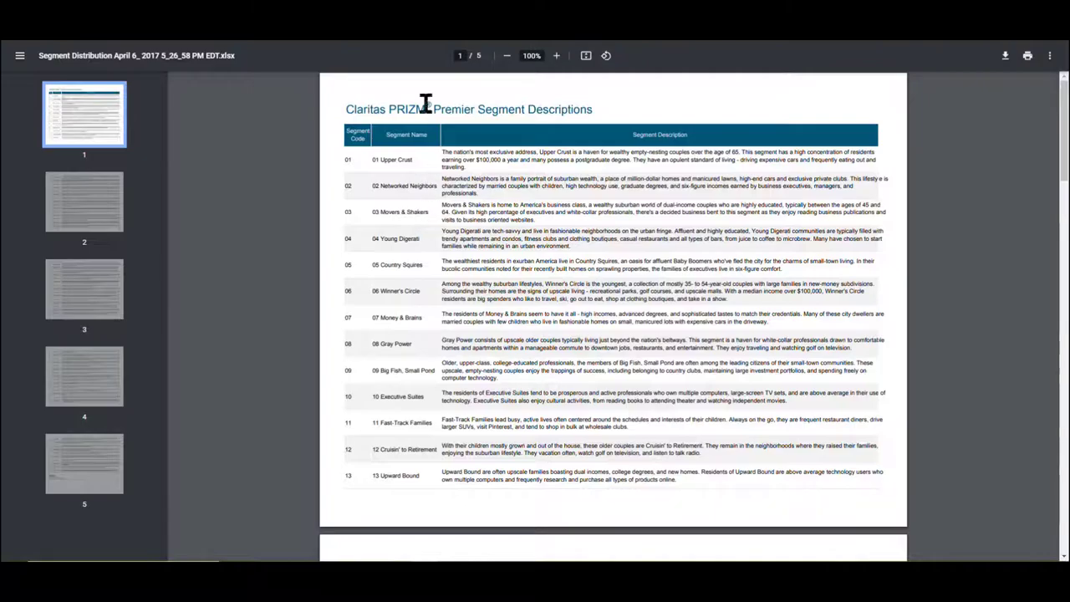
{"action": "left_click", "coordinate": [435, 42]}
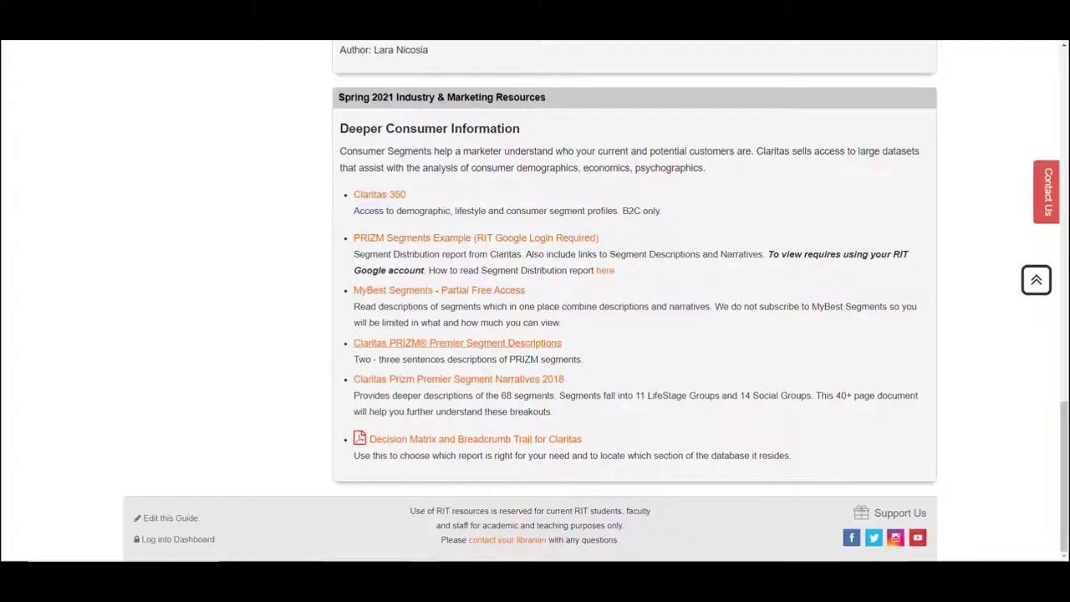
Open the Prizm Premier Segment Narratives 2018 PDF and skim pages 7 and 12
{"action": "left_click", "coordinate": [444, 380]}
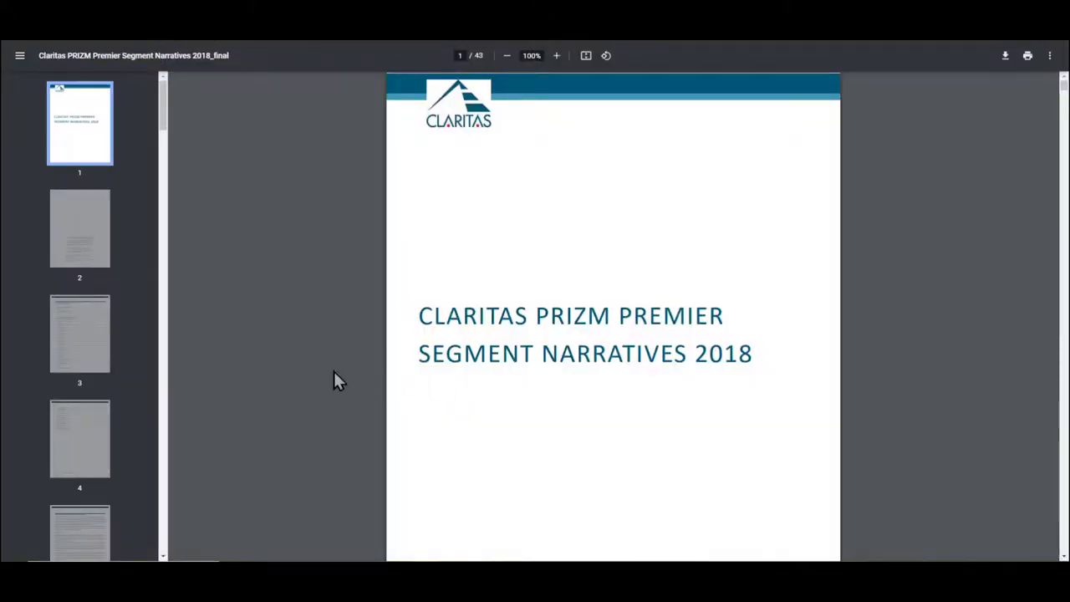
{"action": "scroll", "coordinate": [124, 316], "scroll_direction": "down", "scroll_amount": 3}
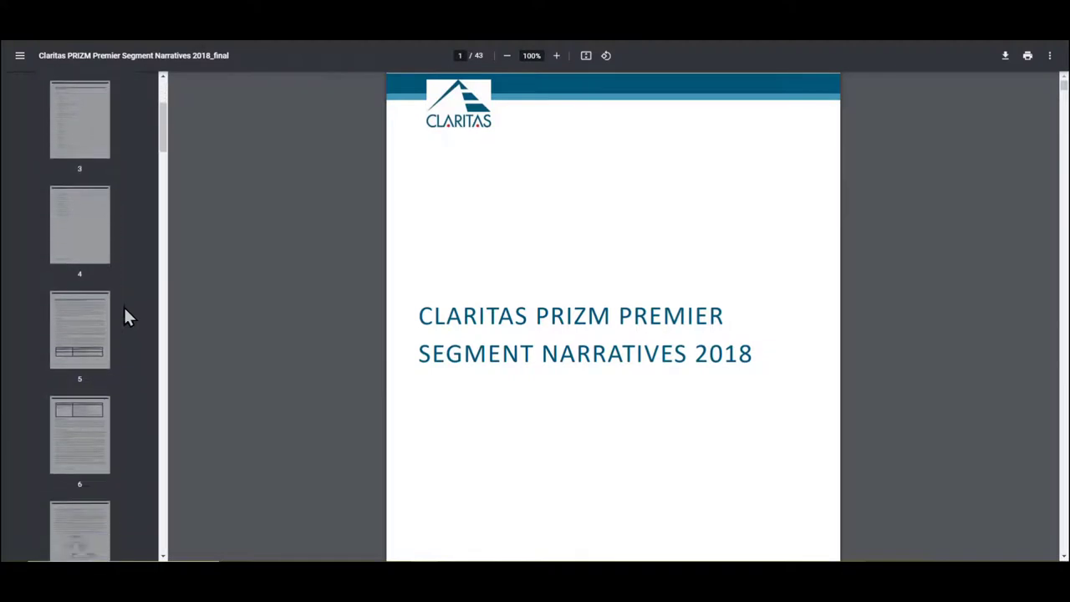
{"action": "scroll", "coordinate": [124, 314], "scroll_direction": "down", "scroll_amount": 1}
{"action": "left_click", "coordinate": [88, 393]}
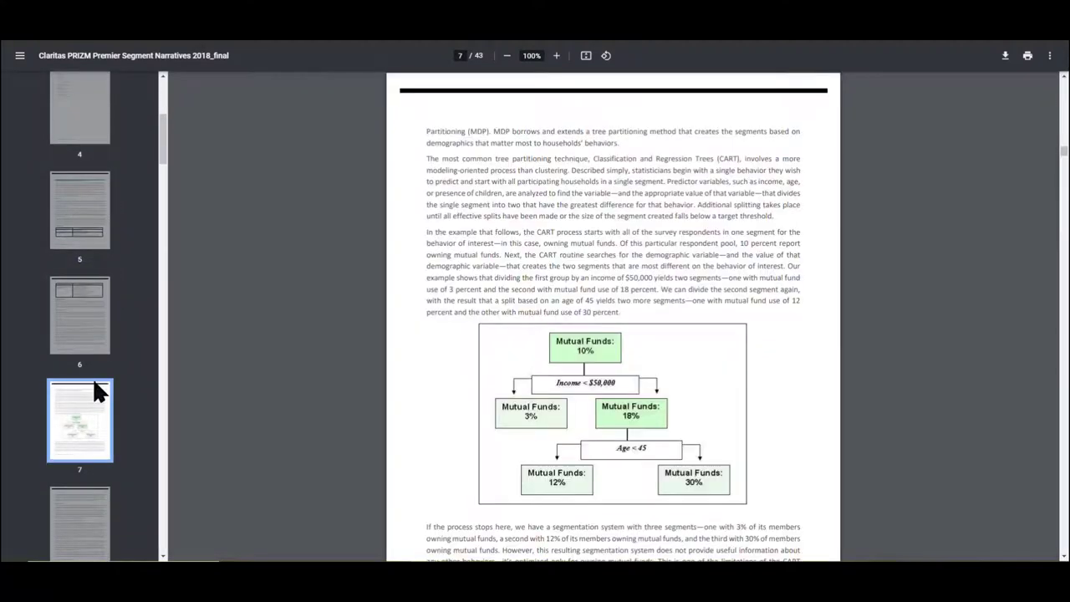
{"action": "scroll", "coordinate": [94, 385], "scroll_direction": "down", "scroll_amount": 6}
{"action": "left_click", "coordinate": [73, 445]}
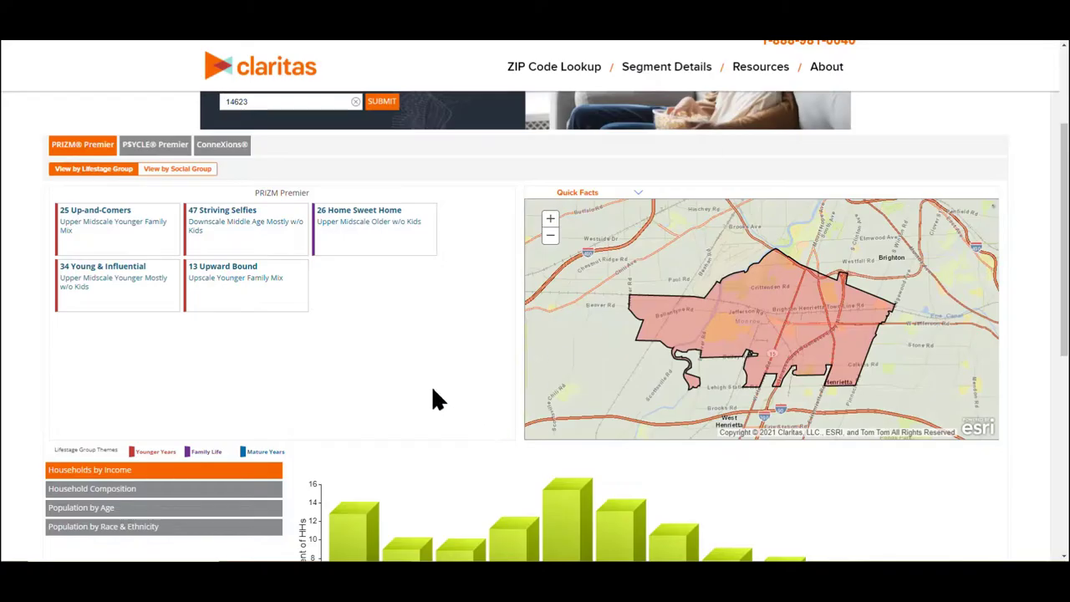
{"action": "scroll", "coordinate": [433, 389], "scroll_direction": "down", "scroll_amount": 3}
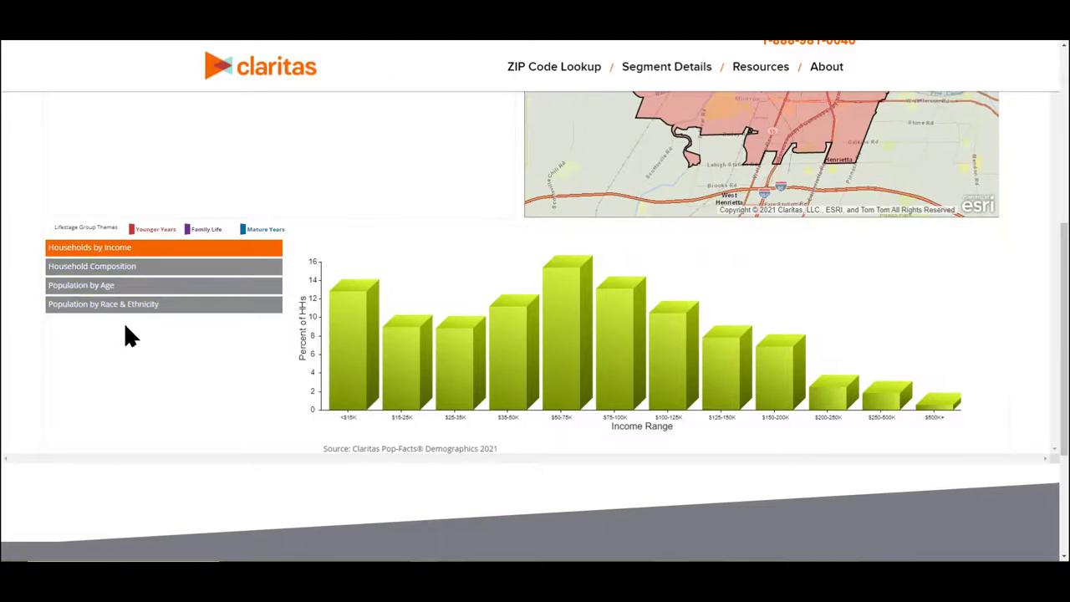
Switch the ZIP 14623 chart through Household Composition and Population by Age to Population by Race & Ethnicity
{"action": "left_click", "coordinate": [127, 268]}
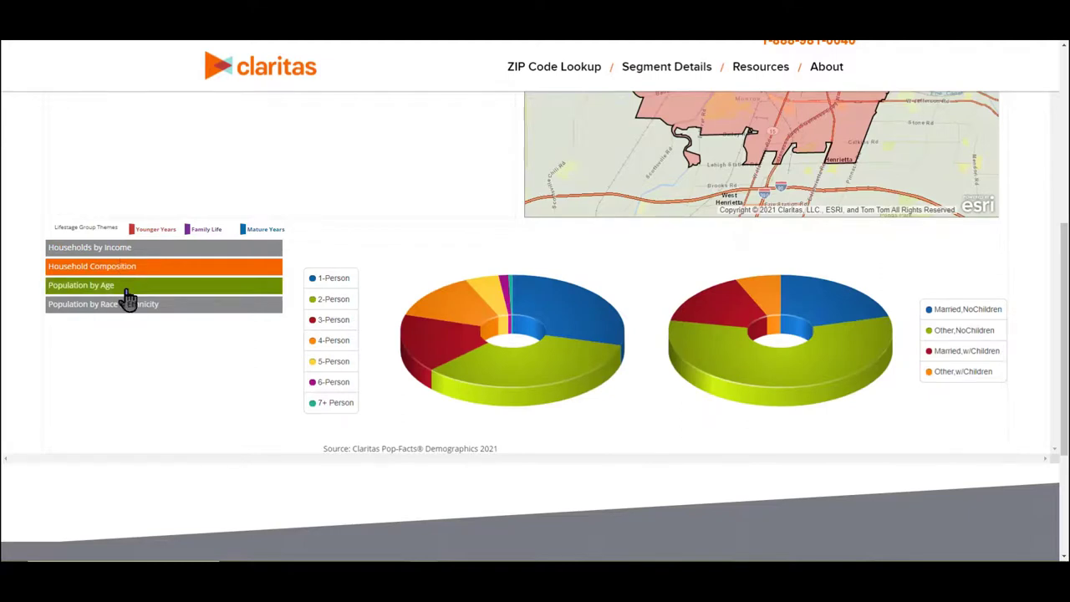
{"action": "left_click", "coordinate": [126, 287]}
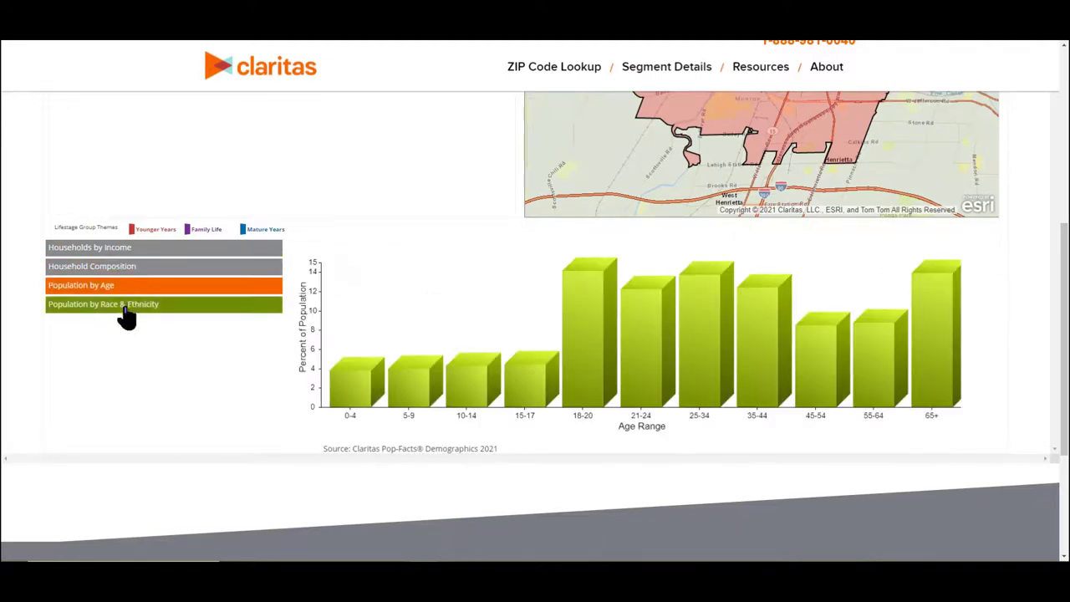
{"action": "left_click", "coordinate": [125, 305]}
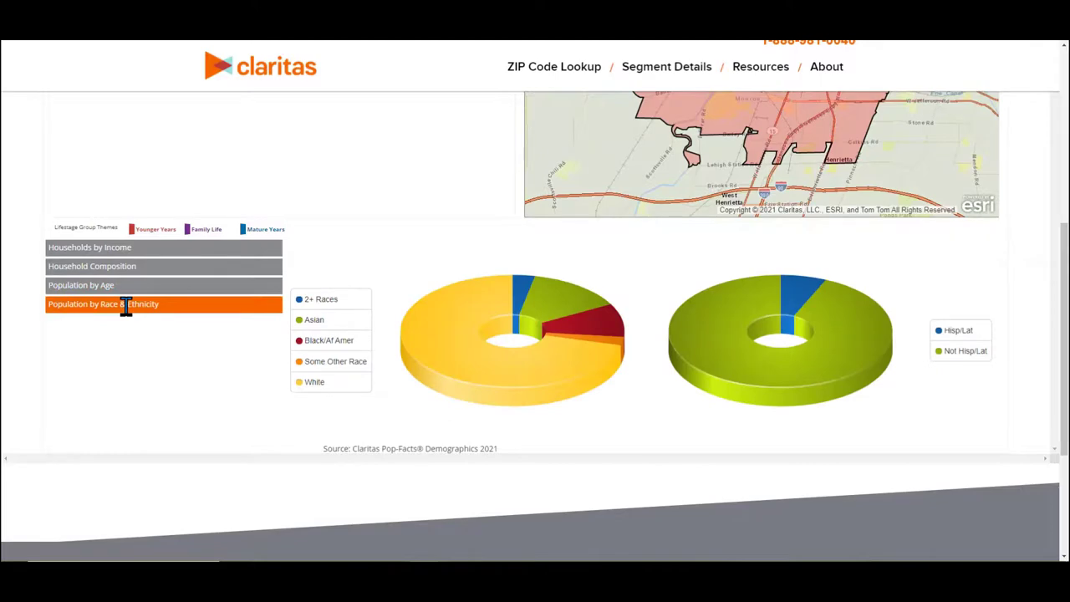
{"action": "scroll", "coordinate": [201, 390], "scroll_direction": "up", "scroll_amount": 5}
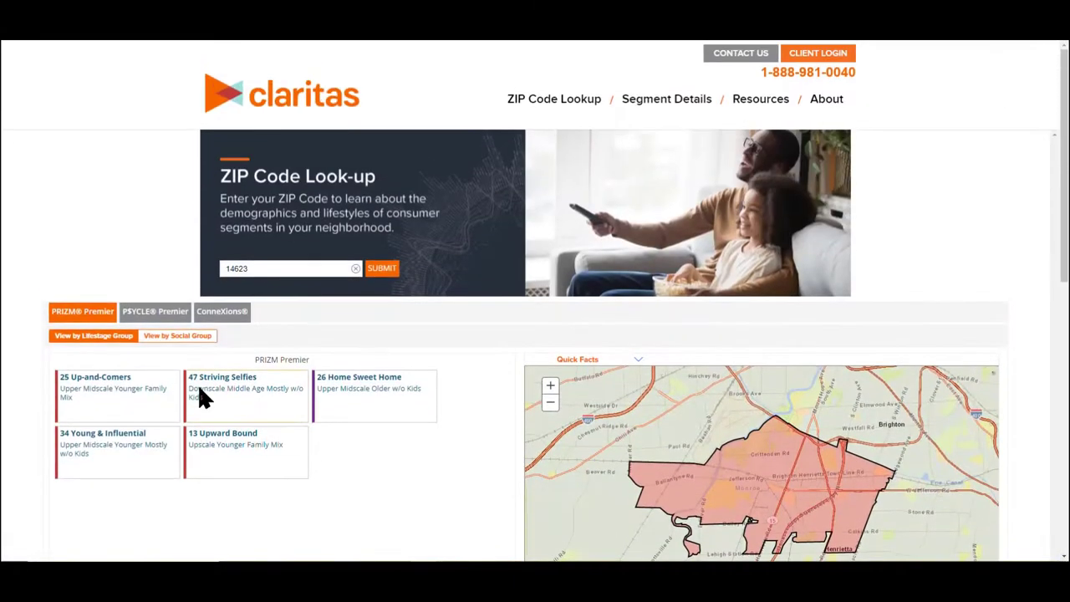